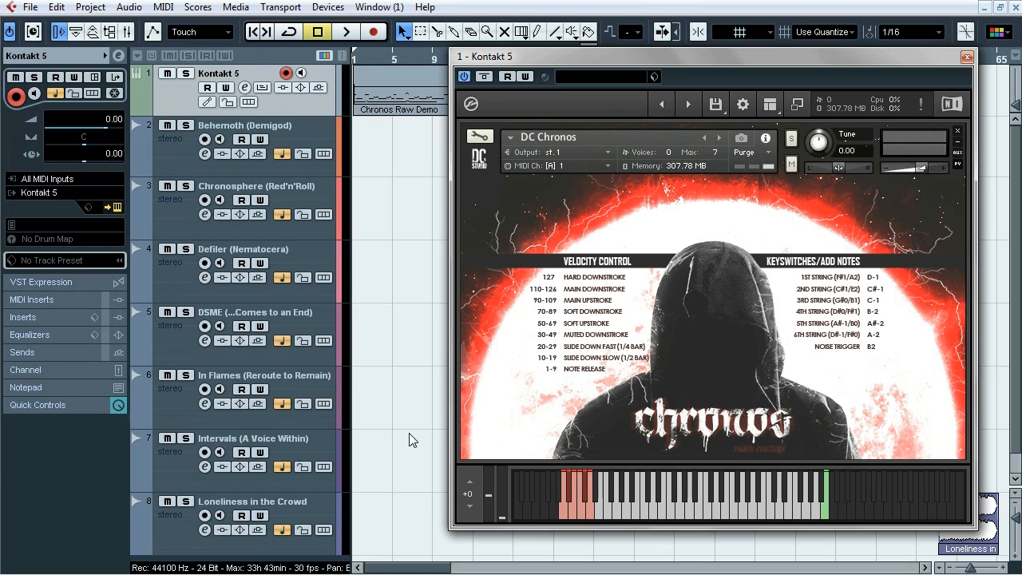
Play the project's demo tracks and close the Kontakt 5 window to reveal the arrangement
key("space")
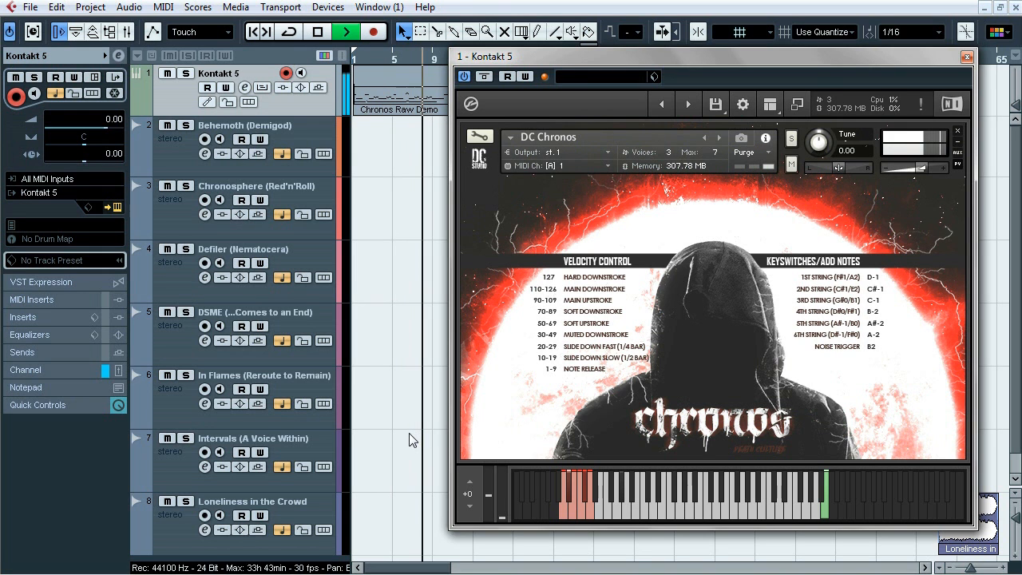
left_click_drag(703, 64, 588, 72)
left_click(851, 65)
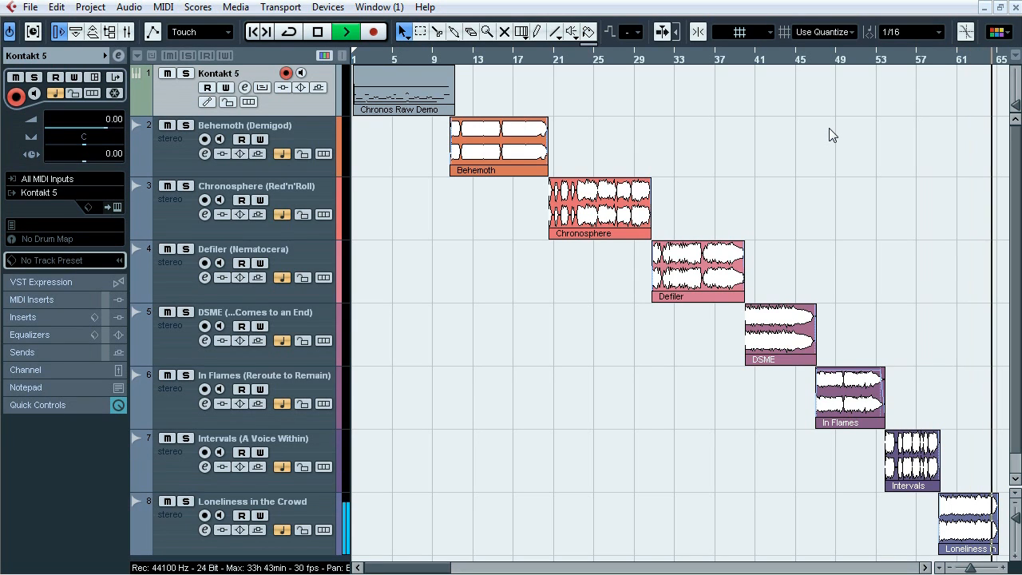
Reopen the Kontakt 5 instrument window and expand it to its full view with the Master Editor
left_click(117, 207)
left_click_drag(450, 88, 430, 55)
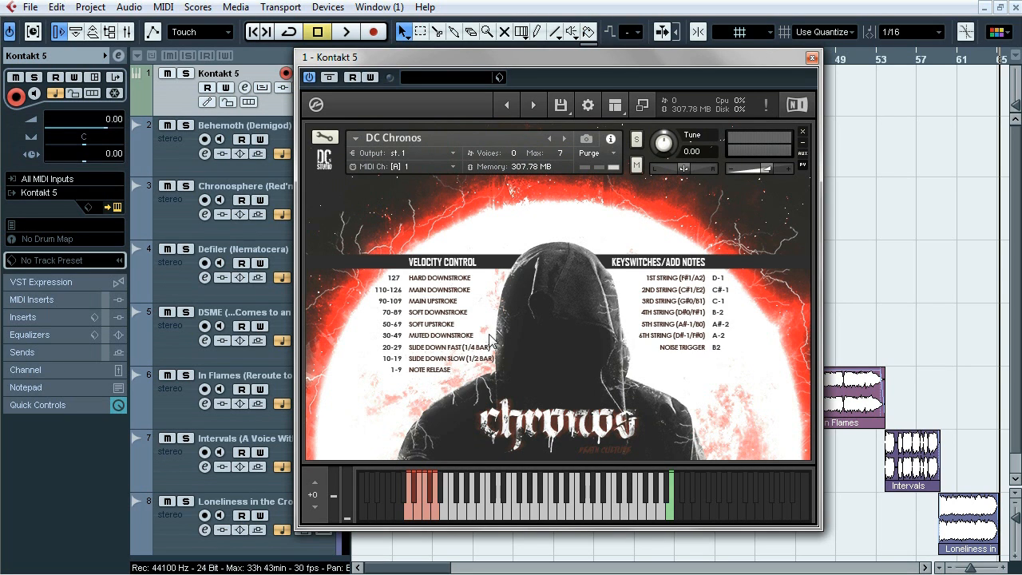
left_click(648, 111)
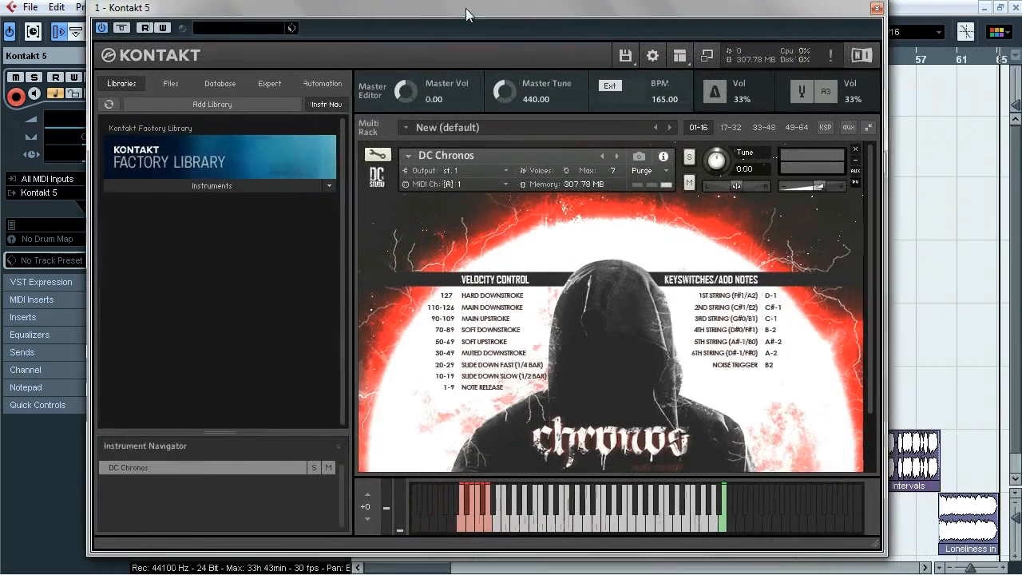
Toggle the Master Editor's Ext tempo sync off and on again, and return Kontakt to its compact view
left_click(616, 93)
left_click(616, 93)
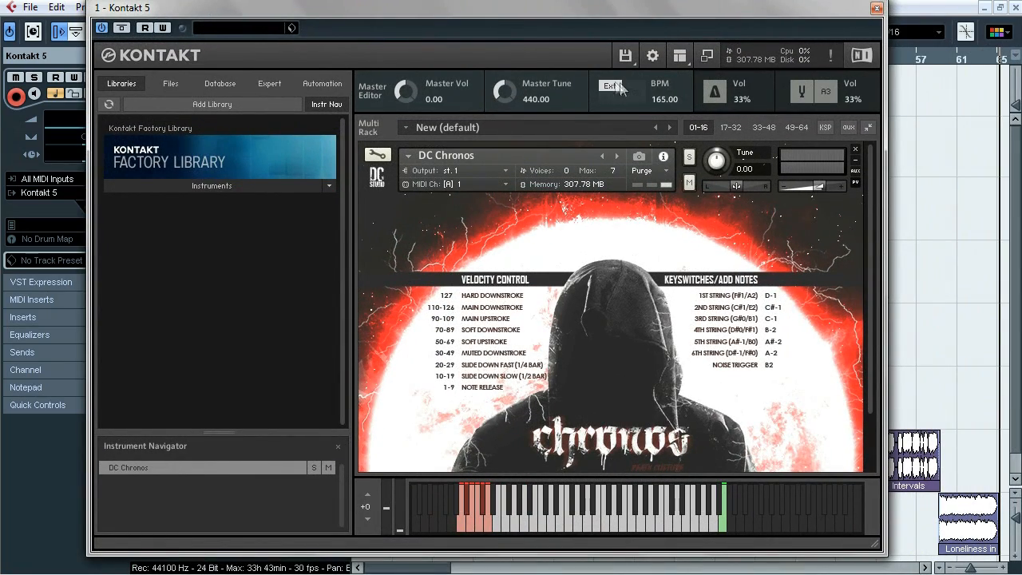
left_click(707, 56)
left_click_drag(536, 9, 622, 56)
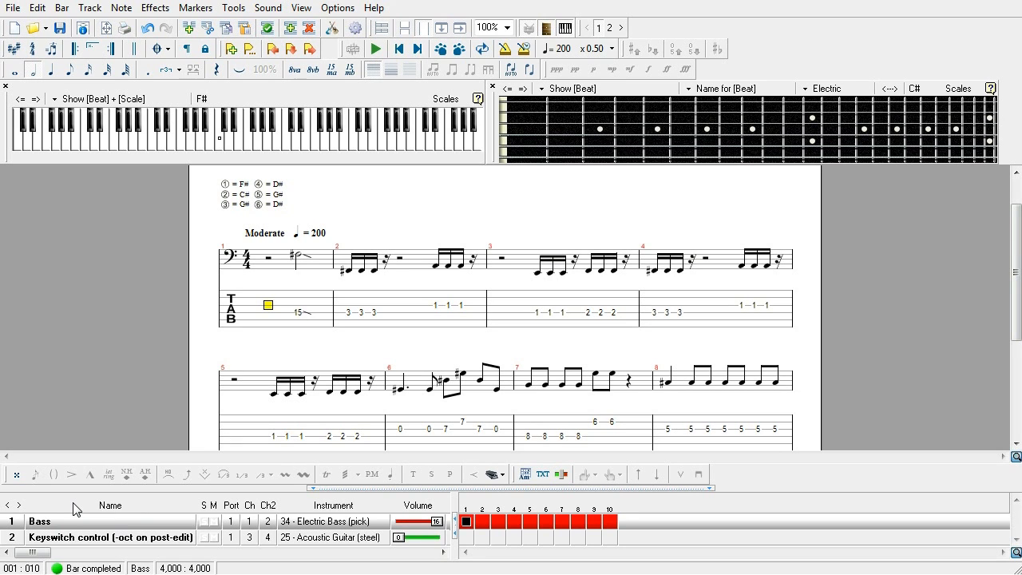
Play back the ten-bar Bass track and stop the playback
key("space")
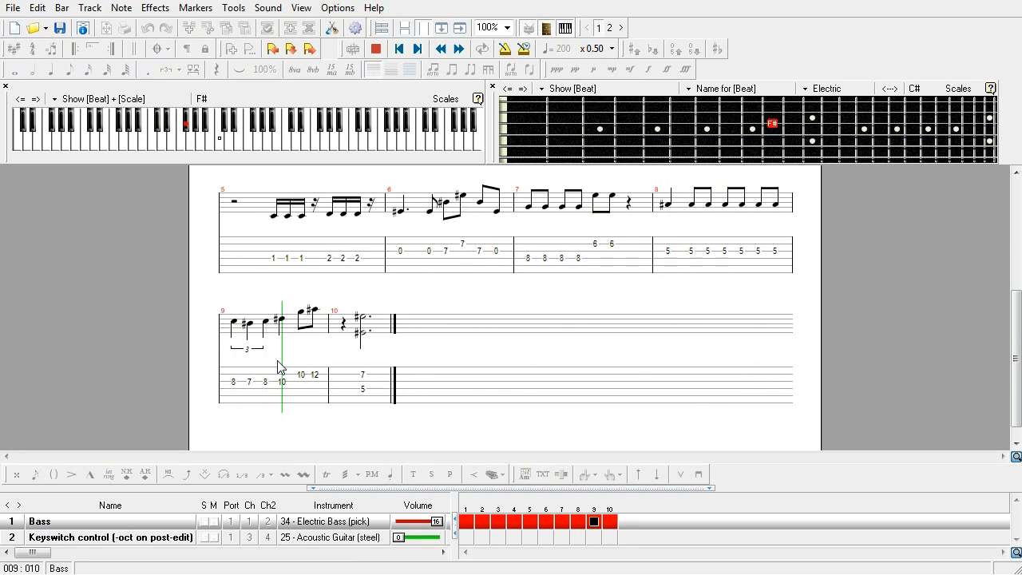
key("space")
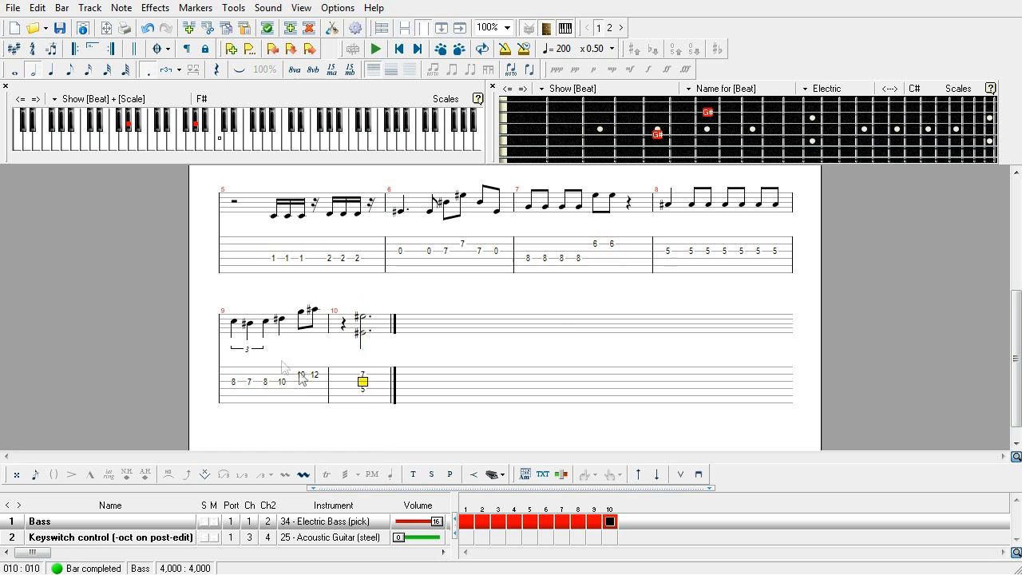
Review the Bass track's string tuning in its track properties without changing anything
left_click(468, 523)
left_click(267, 29)
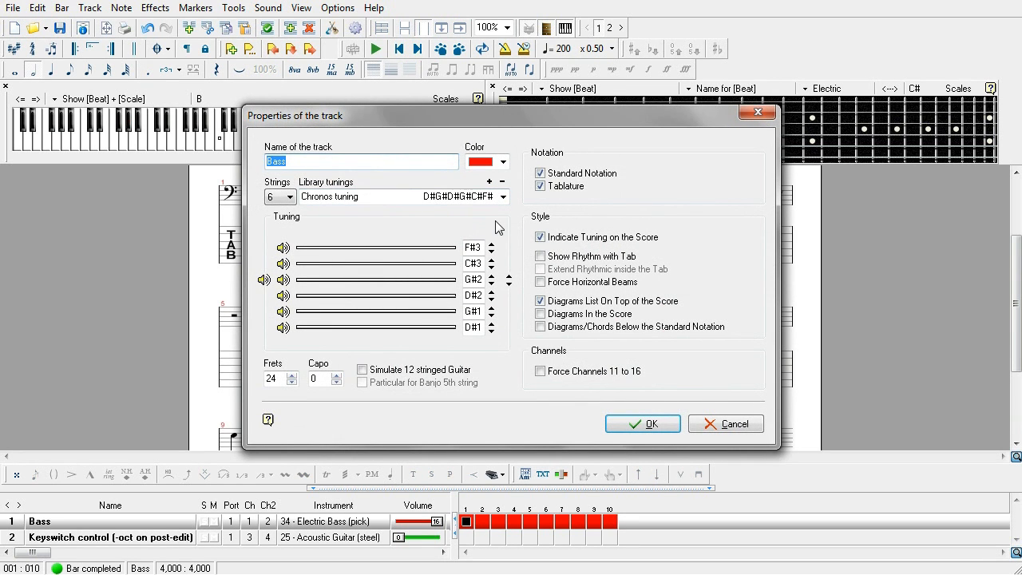
left_click(731, 424)
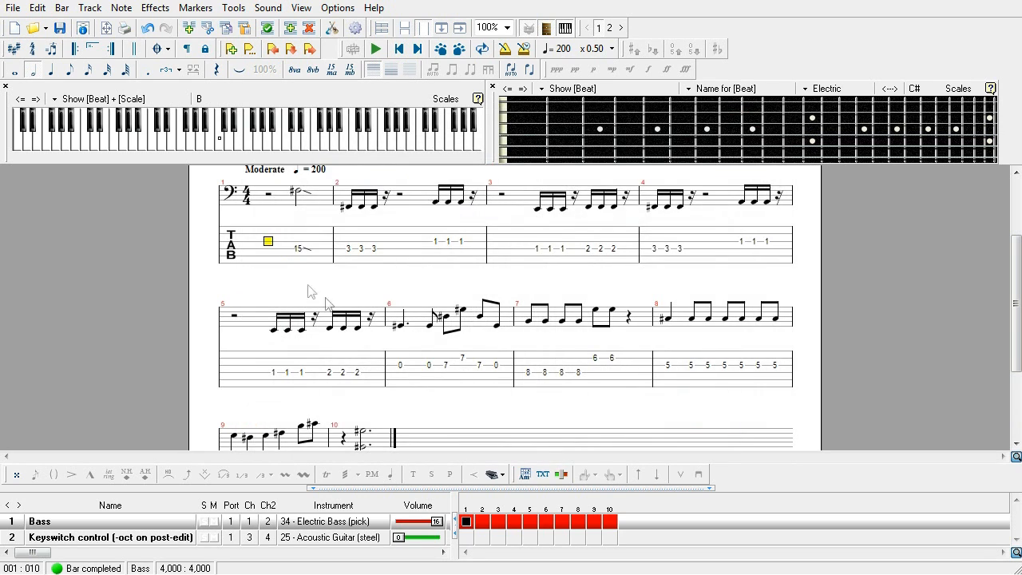
Copy bars 1 to 10 of only the Bass track and paste them at bar 1 of the Keyswitch control track
left_click_drag(267, 249, 403, 447)
scroll(395, 383, "down", 3)
key("ctrl+c")
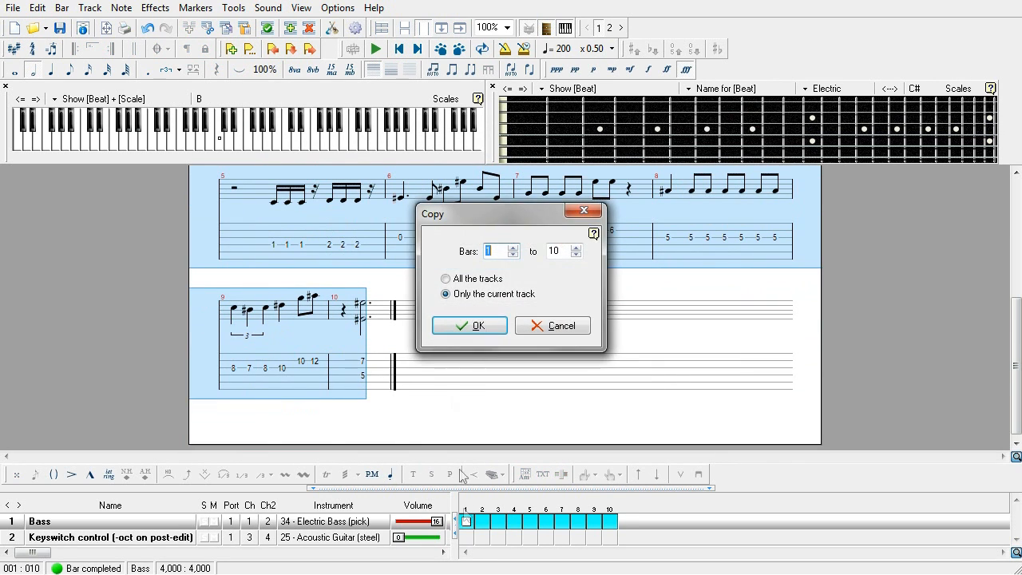
left_click(472, 324)
left_click(466, 537)
key("ctrl+v")
left_click(506, 358)
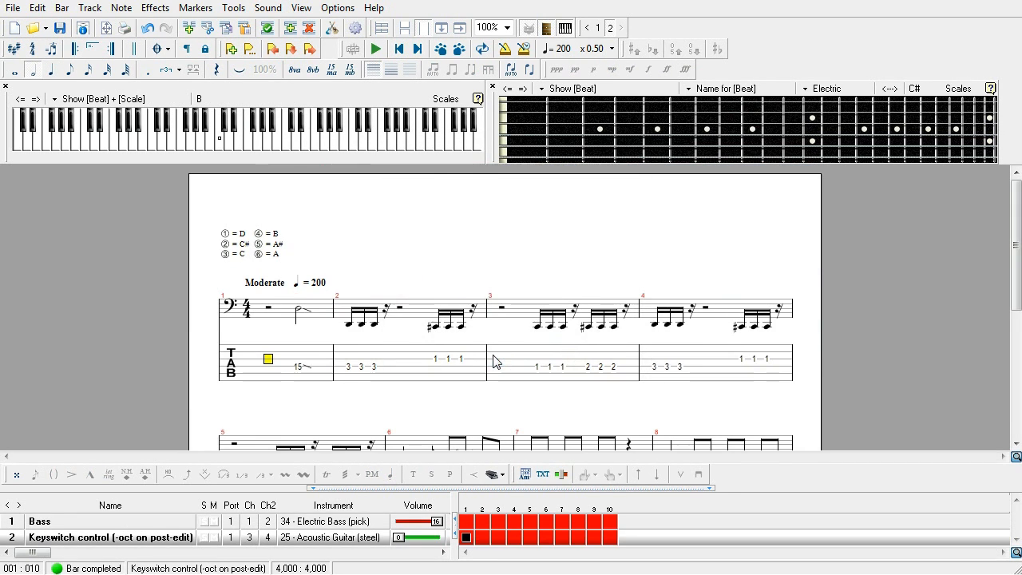
Set the score zoom to 75%, and remove the slide from bar 1's keyswitch note and change its fret to 0
left_click(507, 29)
left_click(489, 53)
left_click(350, 319)
left_click(271, 475)
left_click(311, 523)
key("0")
key("Right")
Change every note in bars 2 and 3 of the Keyswitch control track to fret 0 on its existing string
key("0")
key("Right")
key("0")
key("Right")
key("0")
key("Right")
key("Right")
key("Right")
key("Up")
key("0")
key("Right")
key("0")
key("Right")
key("0")
key("Right")
key("Right")
key("Right")
key("Down")
key("0")
key("Right")
key("0")
key("Right")
key("0")
key("Right")
key("Right")
key("0")
key("Right")
key("0")
key("Right")
key("0")
key("Right")
Change every note in bars 4 and 5 of the Keyswitch control track to fret 0 on its existing string
key("Right")
key("0")
key("Right")
key("0")
key("Right")
key("0")
key("Right")
key("Right")
key("Right")
key("Up")
key("0")
key("Right")
key("0")
key("Right")
key("0")
key("Right")
key("Right")
key("Right")
key("Down")
key("0")
key("Right")
key("0")
key("Right")
key("0")
key("Right")
key("Right")
key("0")
key("Right")
key("0")
key("Right")
key("0")
key("Right")
Change the fretted notes in bars 6 and 7 of the Keyswitch control track to fret 0 on their existing strings
key("Right")
key("Up")
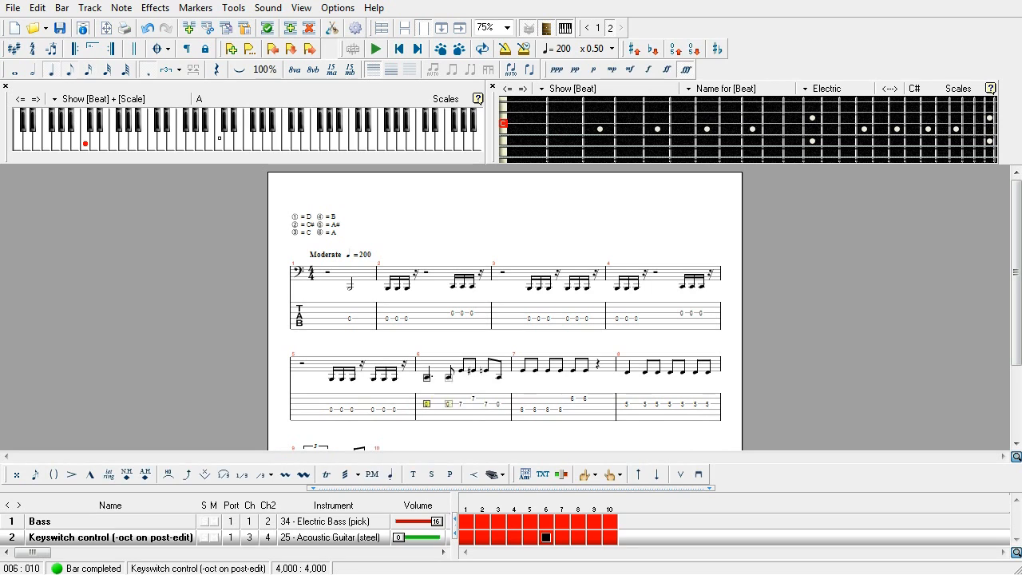
key("Right")
key("Right")
key("0")
key("Right")
key("Up")
key("0")
key("Right")
key("Down")
key("0")
key("Right")
key("Right")
key("Down")
key("0")
key("Right")
key("0")
key("Right")
key("0")
key("Right")
key("0")
key("Right")
key("Up")
key("Up")
key("0")
key("Right")
key("0")
key("Right")
Change all notes in bars 8 to 10 of the Keyswitch control track to fret 0, including both notes of the final chord
key("Right")
key("Down")
key("0")
key("Right")
key("0")
key("Right")
key("0")
key("Right")
key("0")
key("Right")
key("0")
key("Right")
key("0")
key("Right")
key("0")
key("Right")
key("0")
key("Right")
key("0")
key("Right")
key("0")
key("Right")
key("0")
key("Right")
key("Up")
key("0")
key("Right")
key("0")
key("Right")
key("Right")
key("0")
key("Down")
key("Down")
key("0")
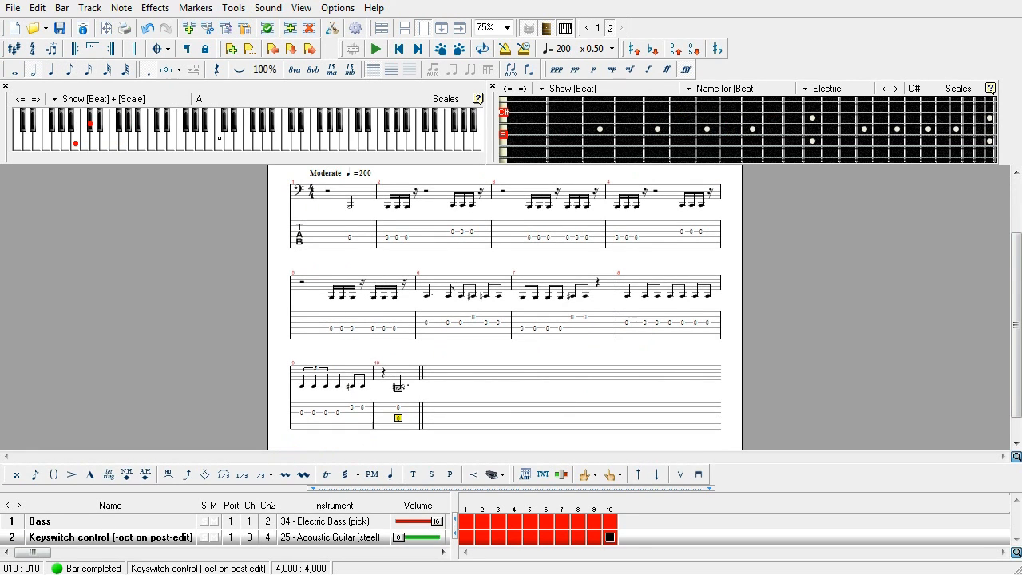
Review the Keyswitch control track's string tuning in its track properties
double_click(163, 538)
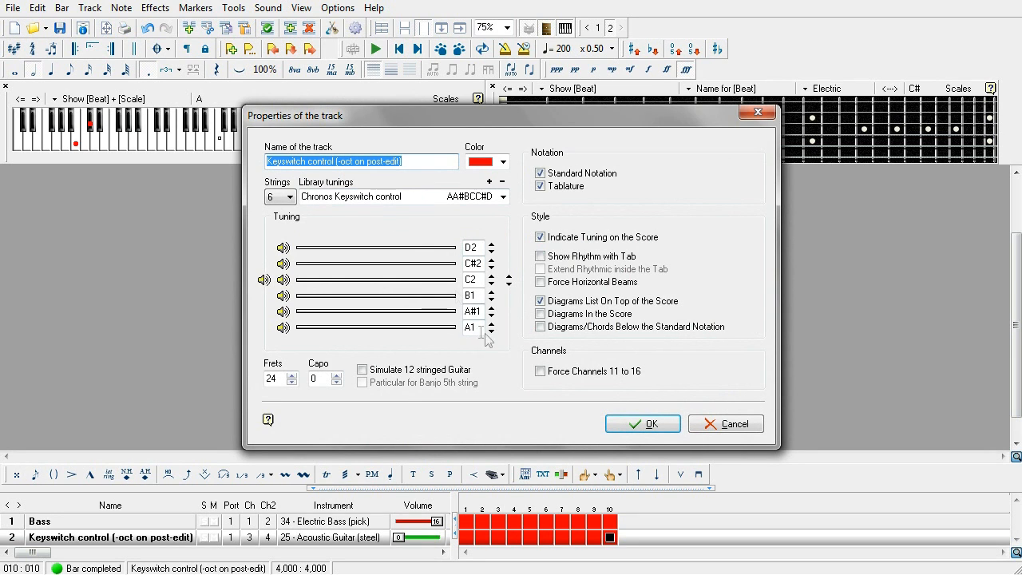
left_click(661, 426)
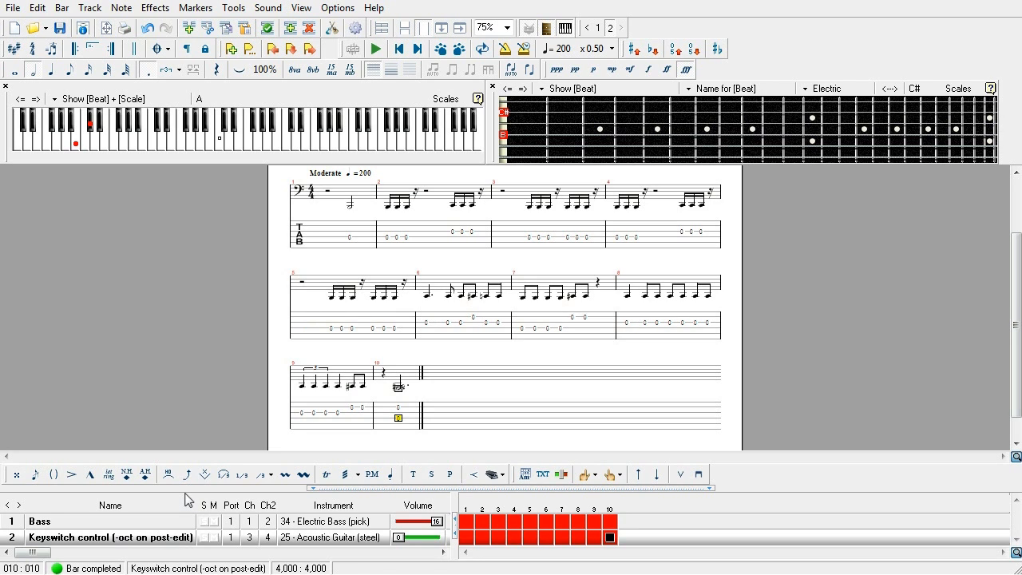
Select the slide note in bar 1 of the Bass track and consult the Chronos GP5 pre-programming info in Notepad for its dynamic
left_click(470, 523)
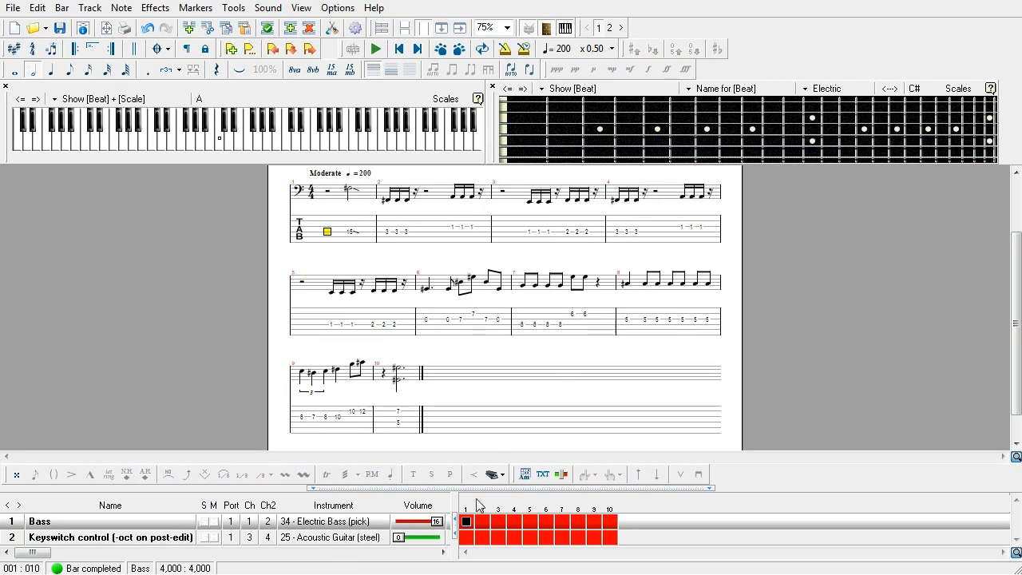
left_click(352, 232)
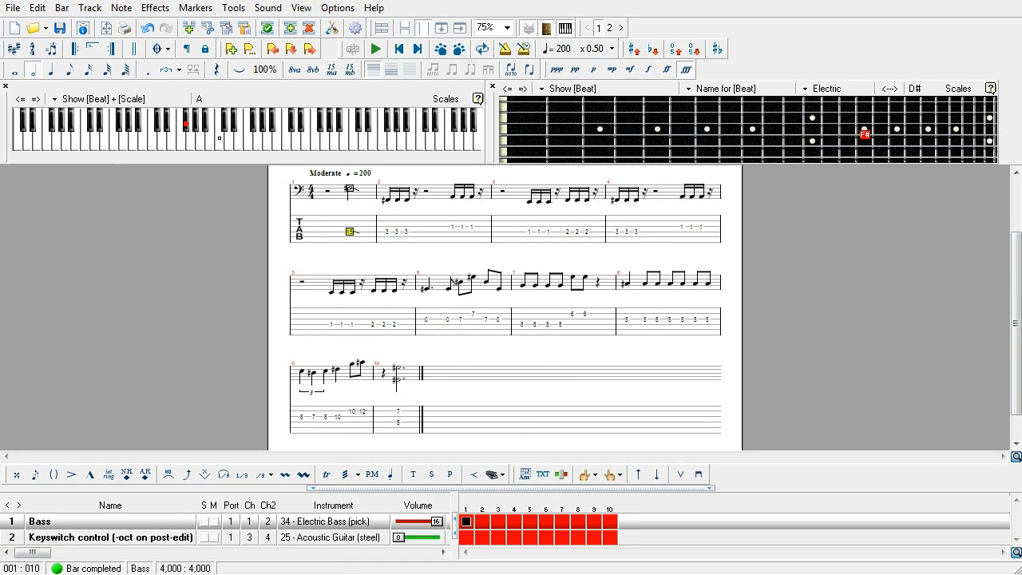
key("alt+Tab")
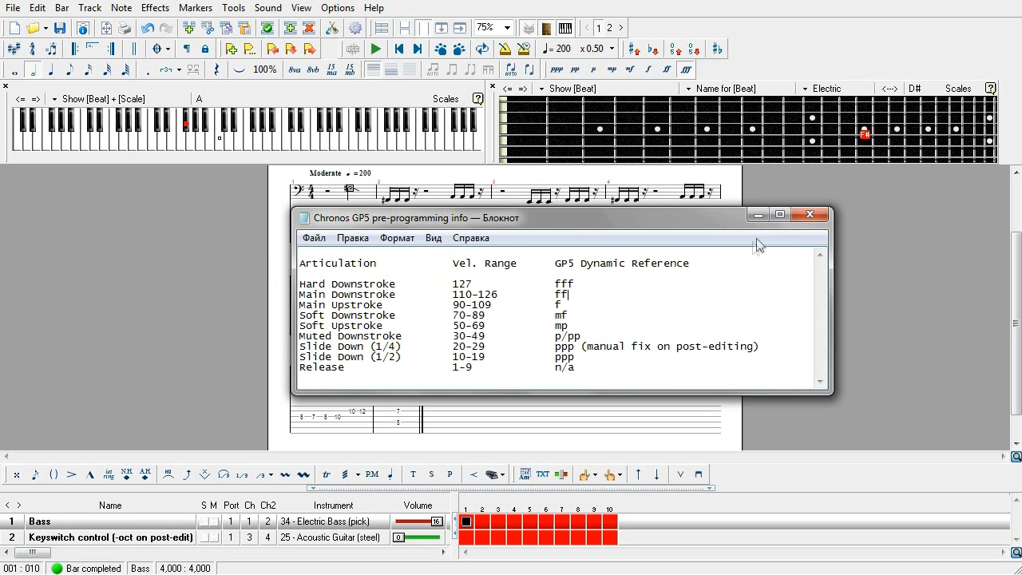
left_click(758, 214)
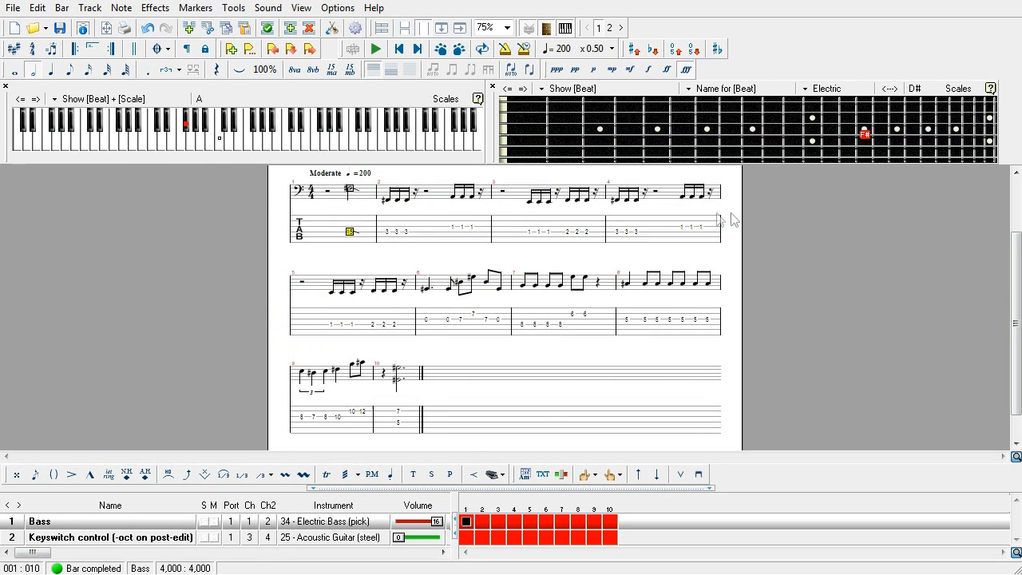
Set all Bass track notes from bar 1 to bar 10 to dynamic ff, checking the Main Downstroke entry in the Notepad reference
left_click_drag(348, 232, 416, 416)
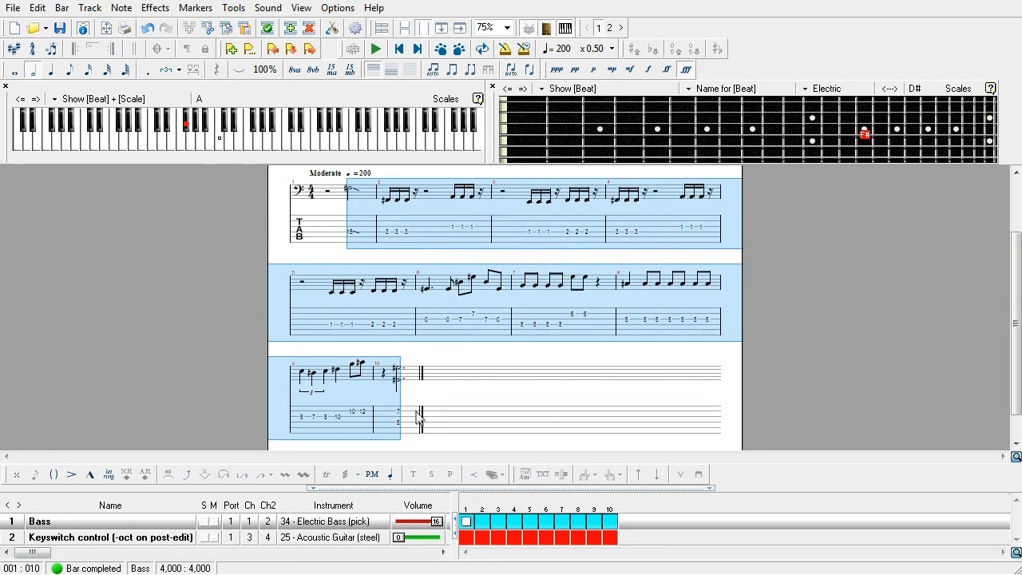
left_click(668, 72)
key("alt+Tab")
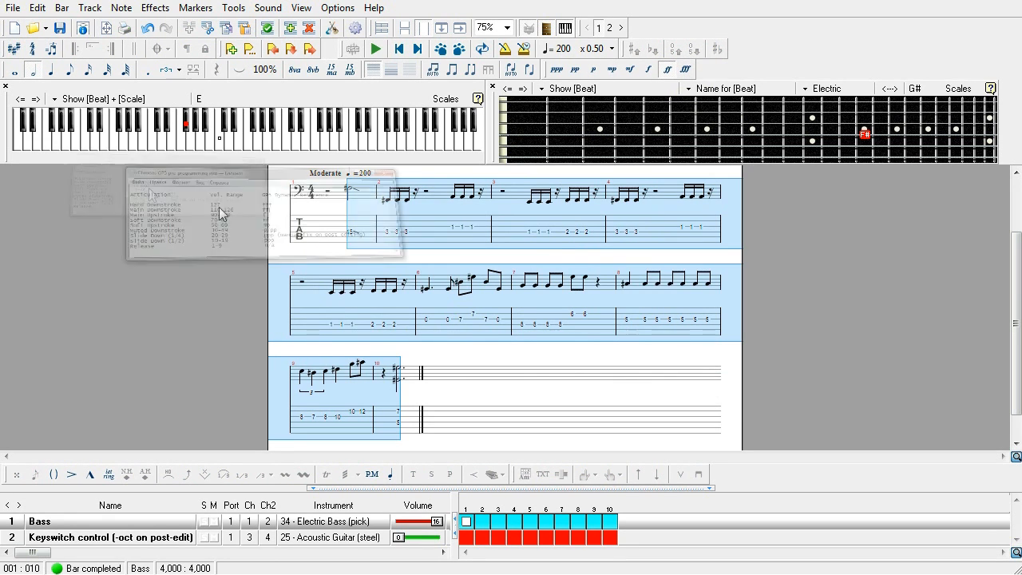
left_click_drag(300, 294, 627, 295)
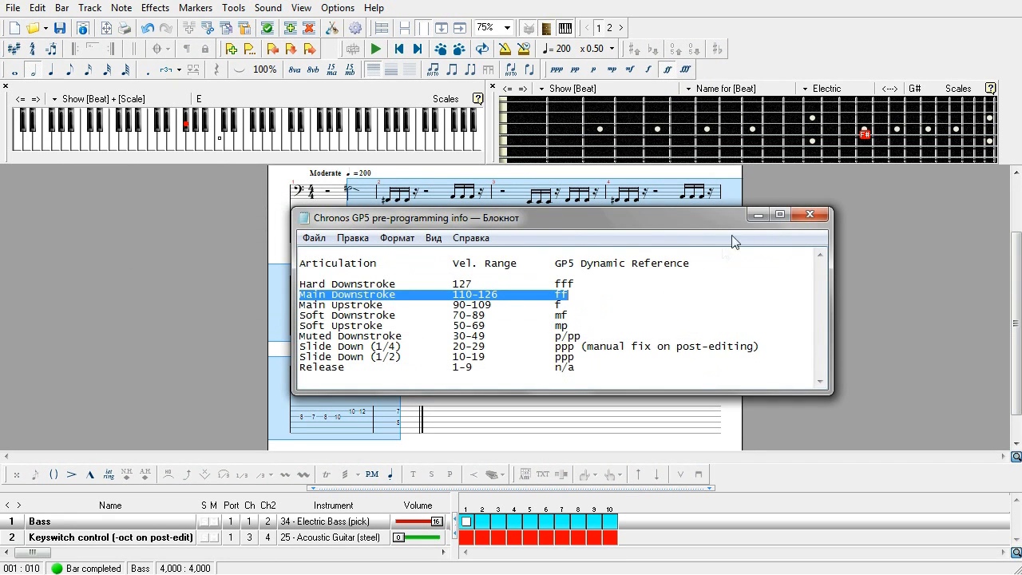
left_click(758, 216)
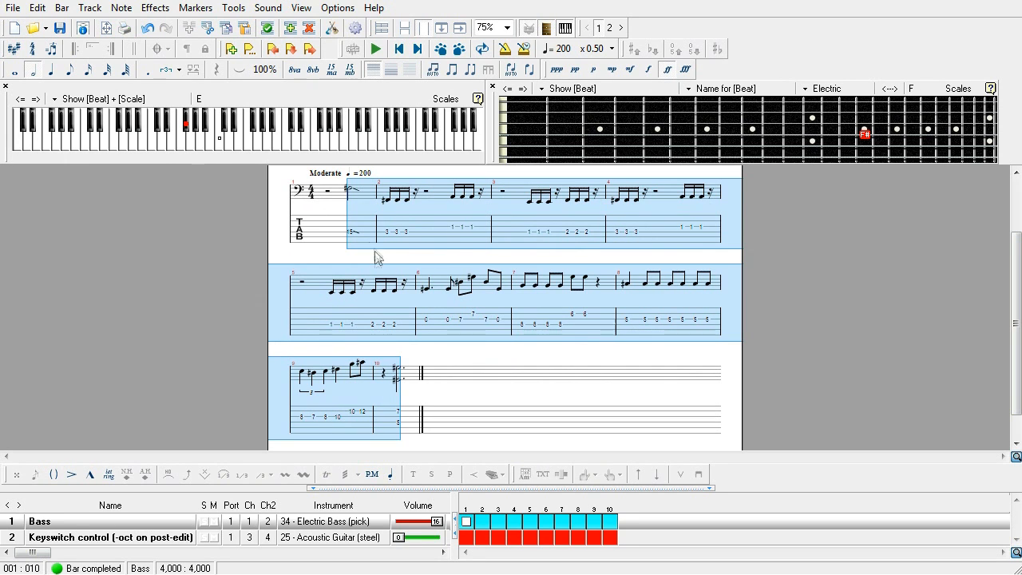
Remove the downward slide-out from the bar 1 note and set its dynamic to ppp, checking the Slide Down (1/2) reference in Notepad
left_click(352, 232)
left_click(267, 474)
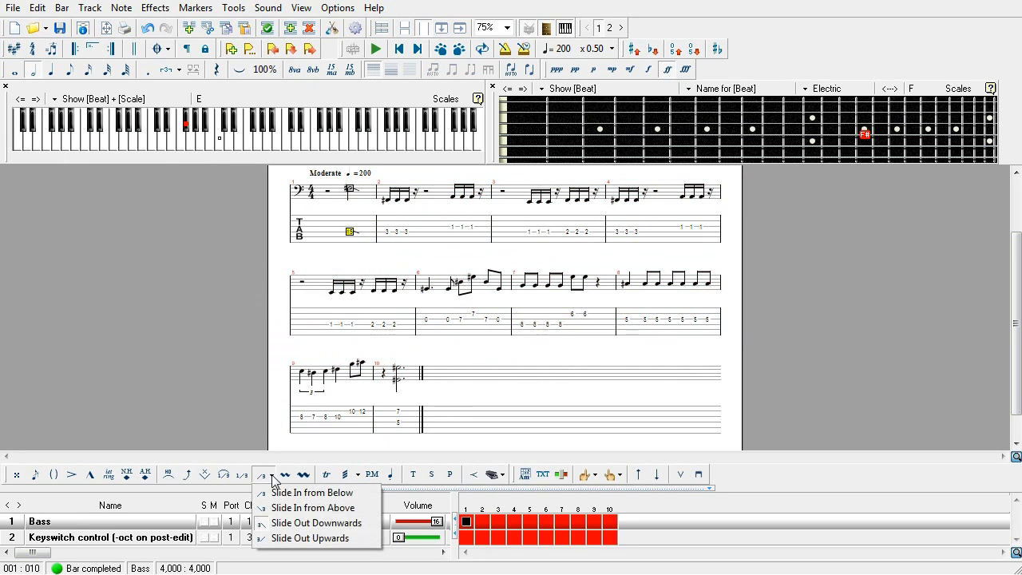
left_click(308, 519)
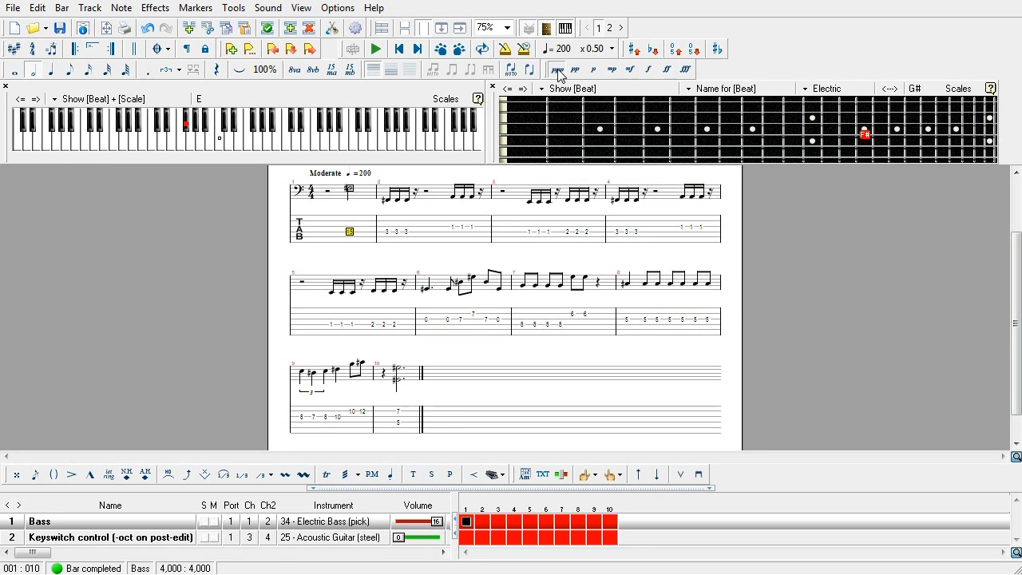
key("alt+Tab")
left_click_drag(303, 358, 583, 360)
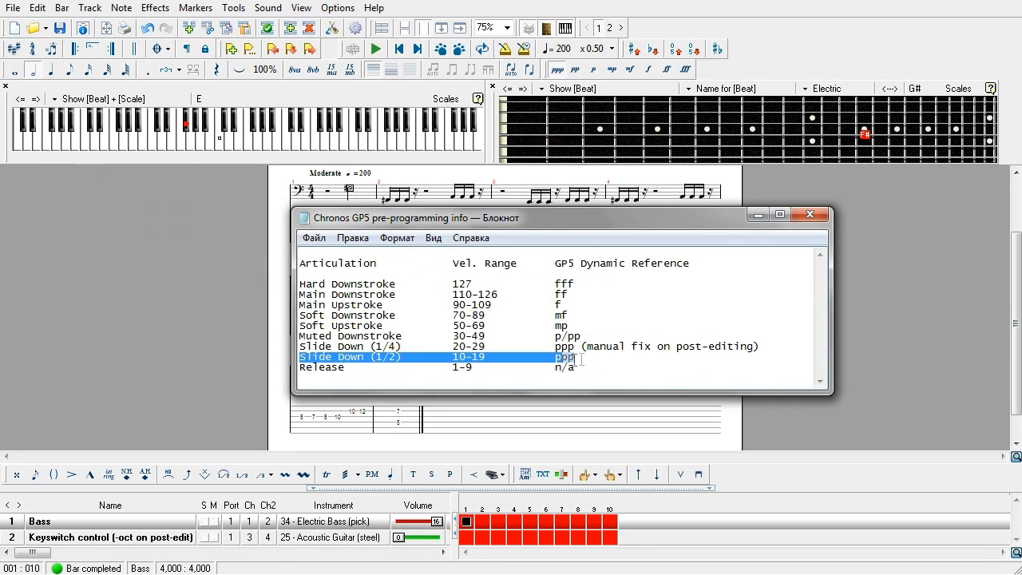
left_click(756, 215)
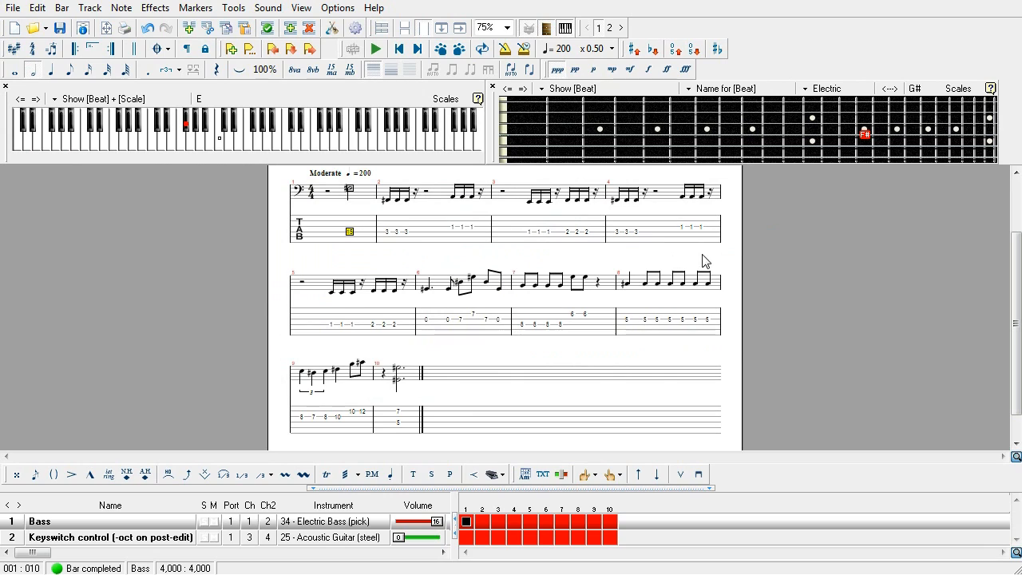
Set the middle note of each three-note group in bars 2 and 3 of the Bass track to dynamic f
left_click(397, 240)
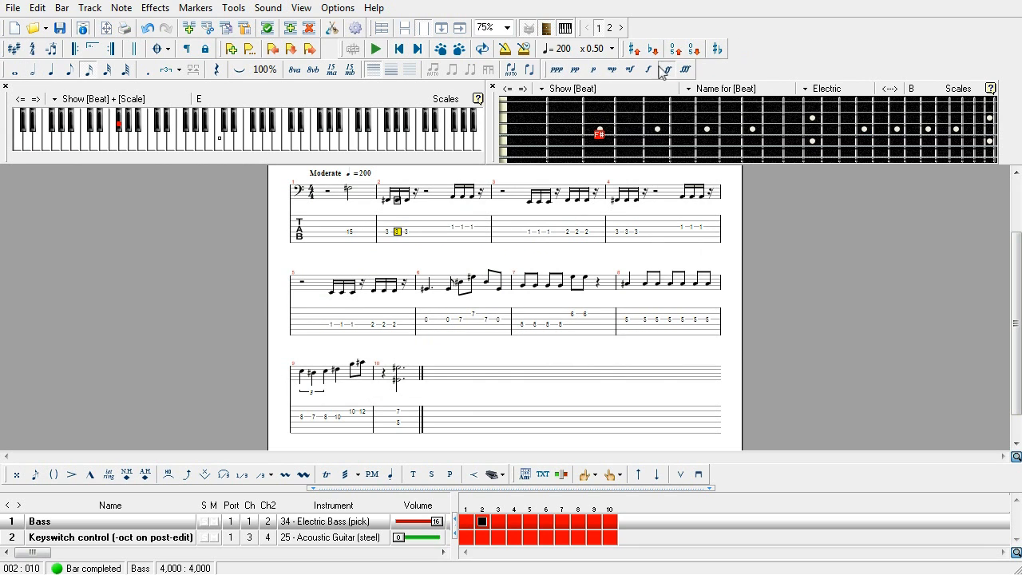
key("Right")
key("Right")
key("Right")
key("Right")
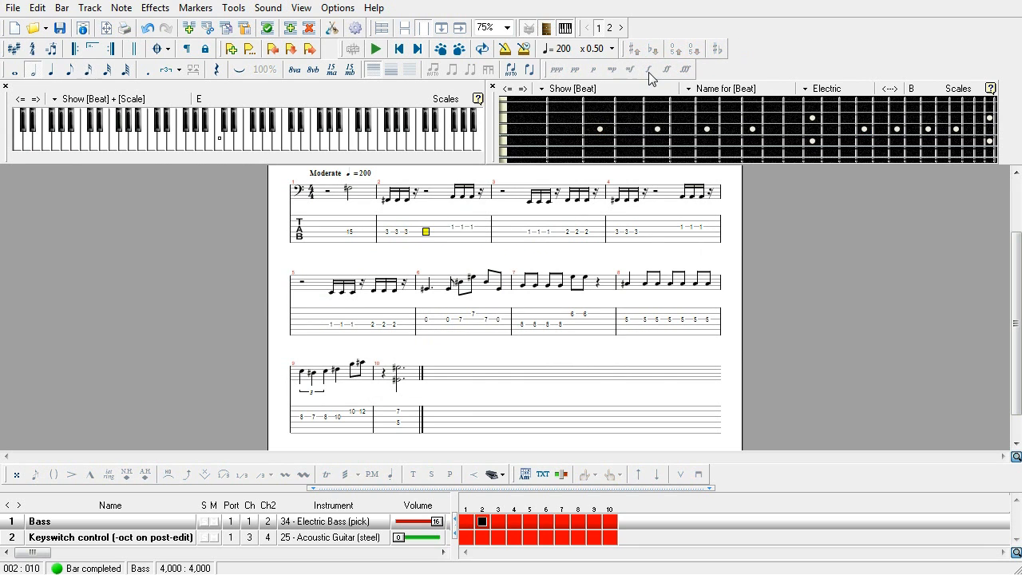
key("Right")
key("Right")
key("Right")
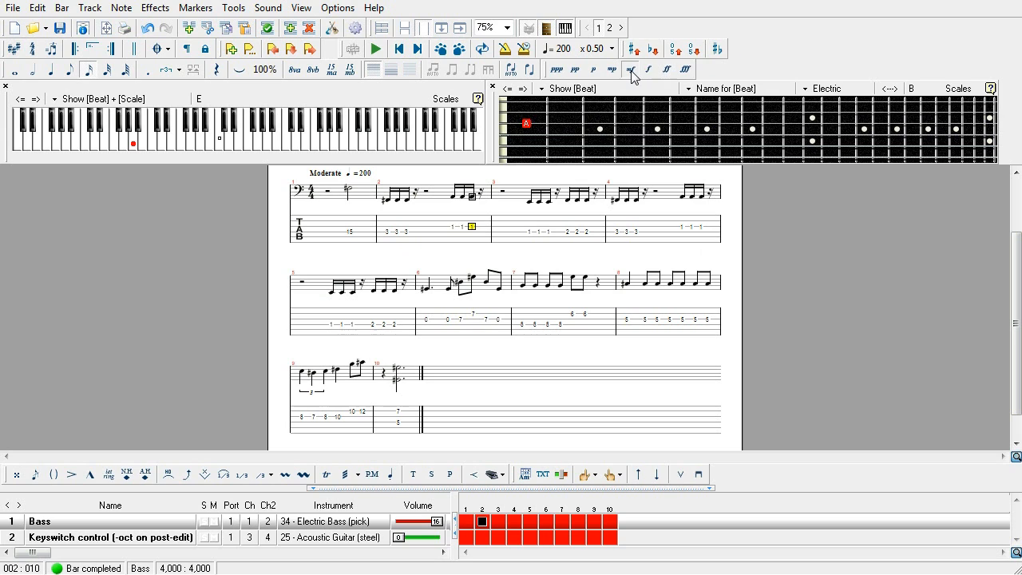
key("Right")
key("Right")
key("Right")
key("Right")
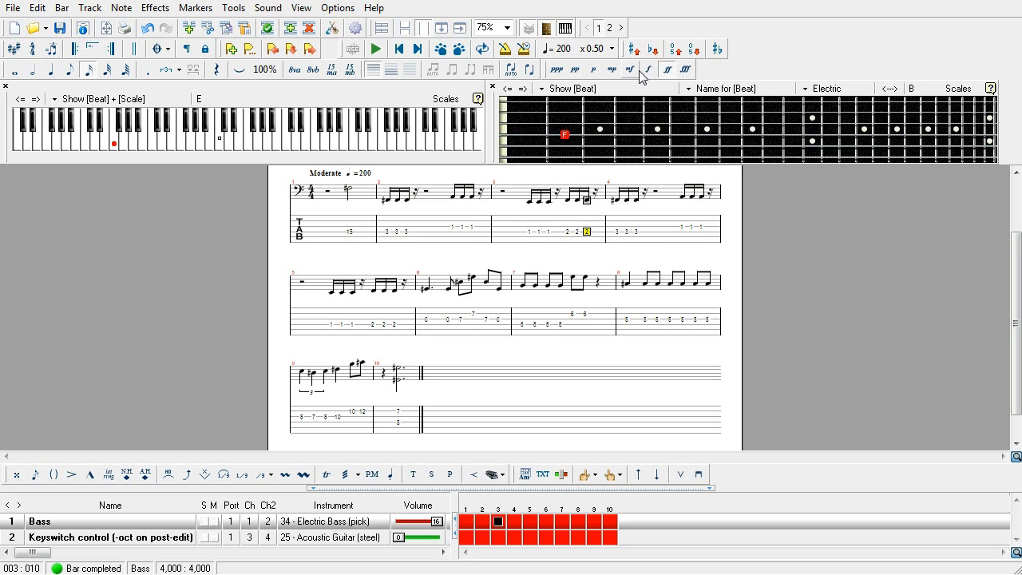
Set the middle note of each three-note group in bars 4 and 5 of the Bass track to dynamic f
key("Right")
key("Right")
key("Right")
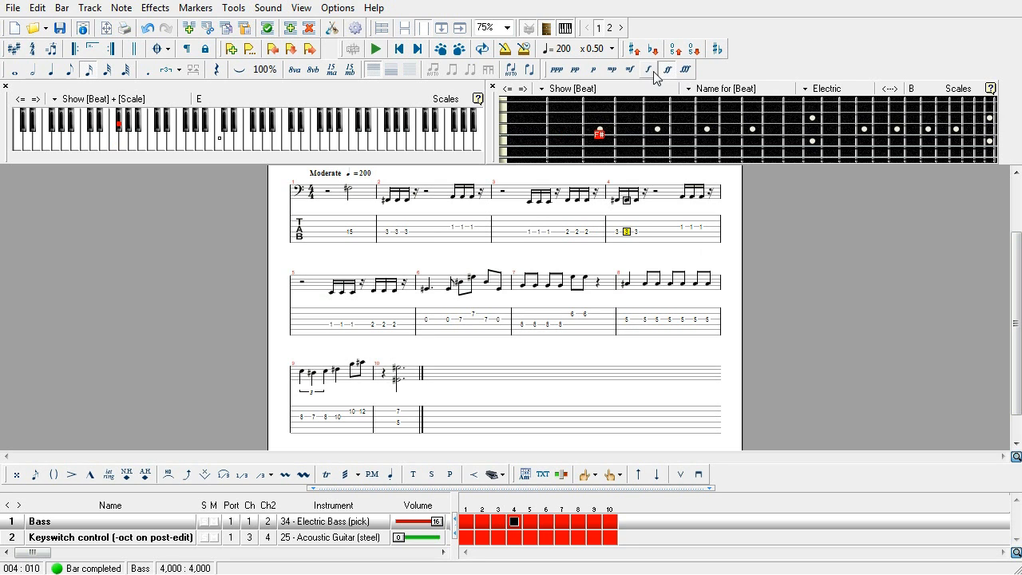
key("Right")
key("Right")
key("Right")
key("Right")
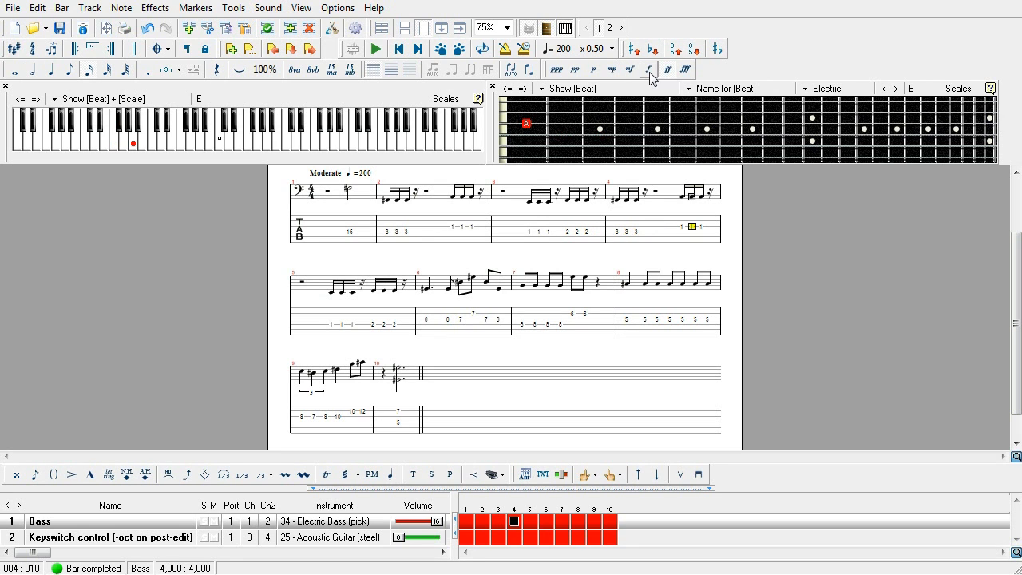
key("Right")
key("Right")
key("Right")
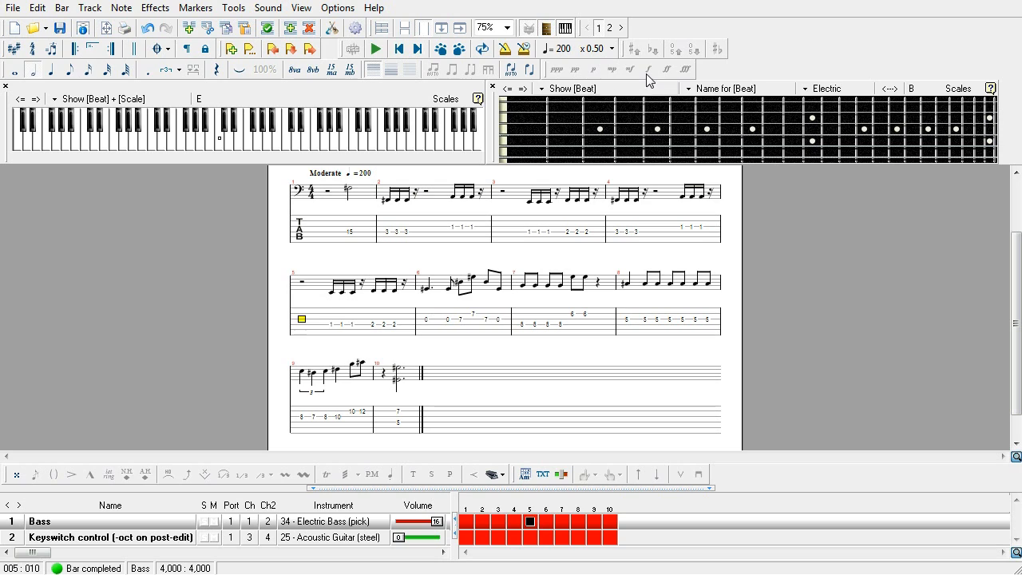
key("Right")
key("Right")
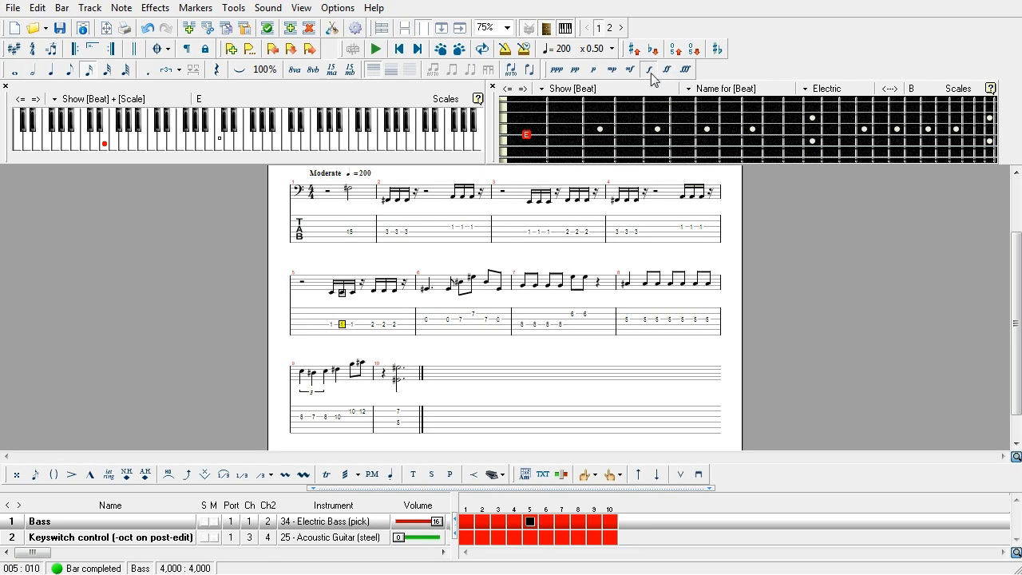
key("Right")
key("Right")
key("Right")
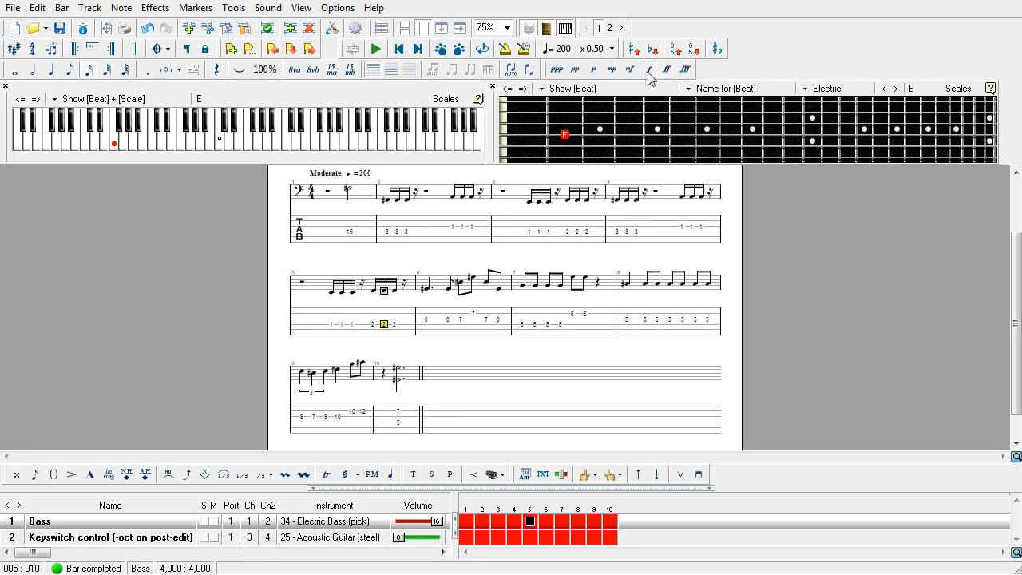
Set the upstroke notes in bar 6 and the second and fourth notes of bar 7 to dynamic f
key("Right")
key("Right")
key("Right")
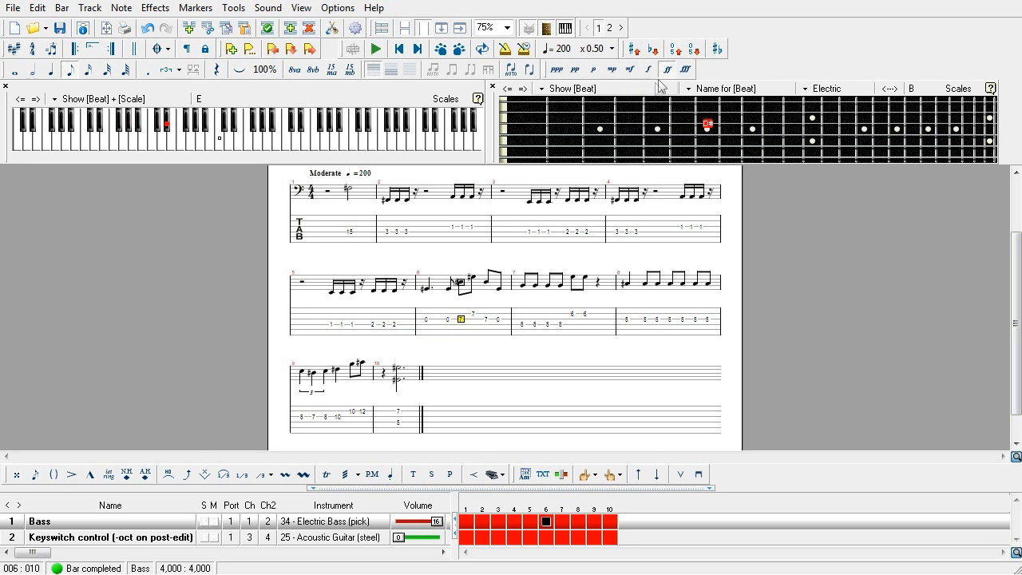
key("Right")
key("Right")
key("Right")
key("Right")
key("Right")
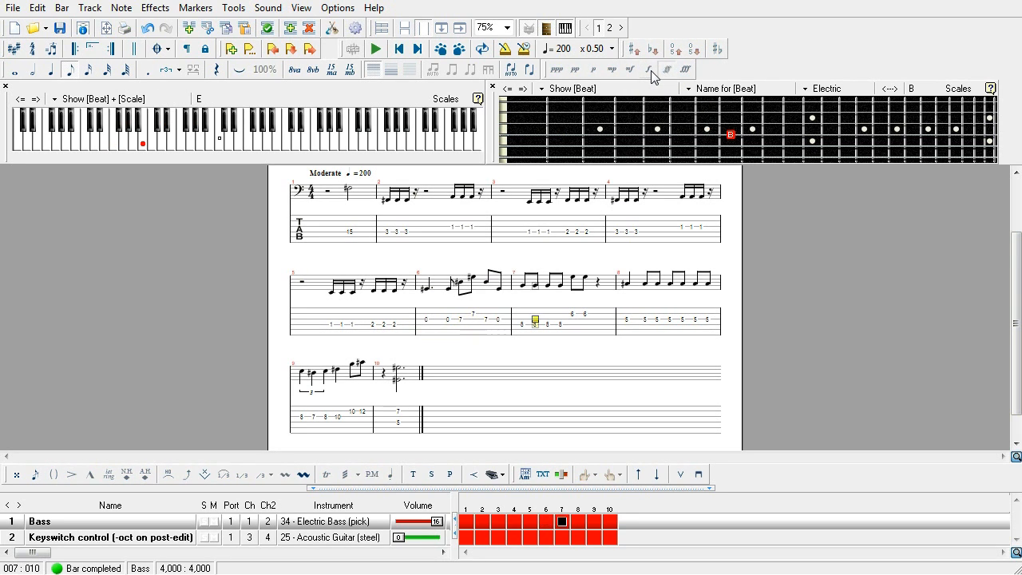
key("Right")
key("Right")
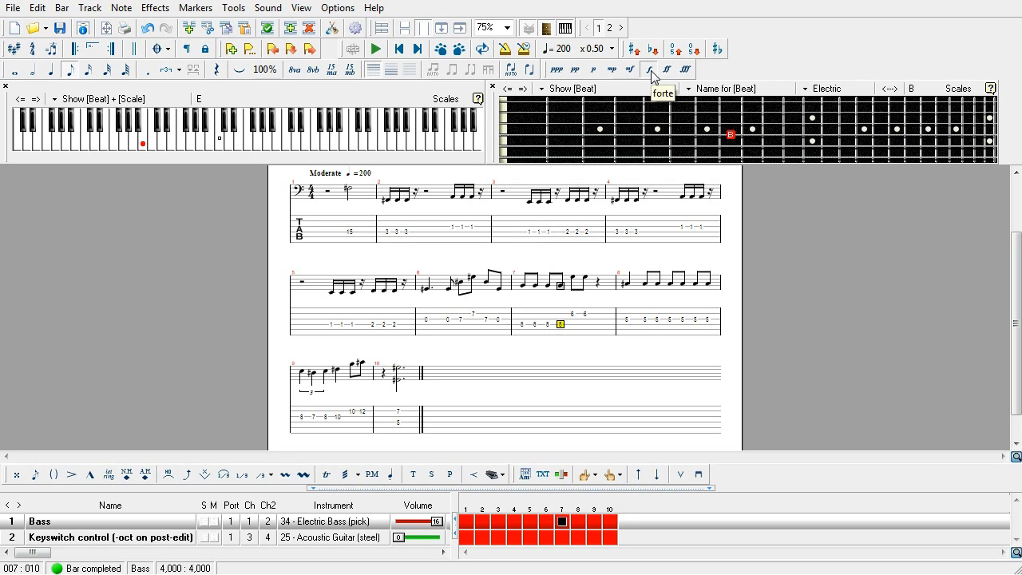
Set the alternating upstroke eighth notes through bar 8 to dynamic f, keeping the first four notes of bar 9 at ff
key("Right")
key("Right")
key("Right")
key("Right")
key("Right")
key("Right")
key("Right")
key("Right")
key("Right")
key("Right")
key("Right")
key("Right")
key("Right")
key("Right")
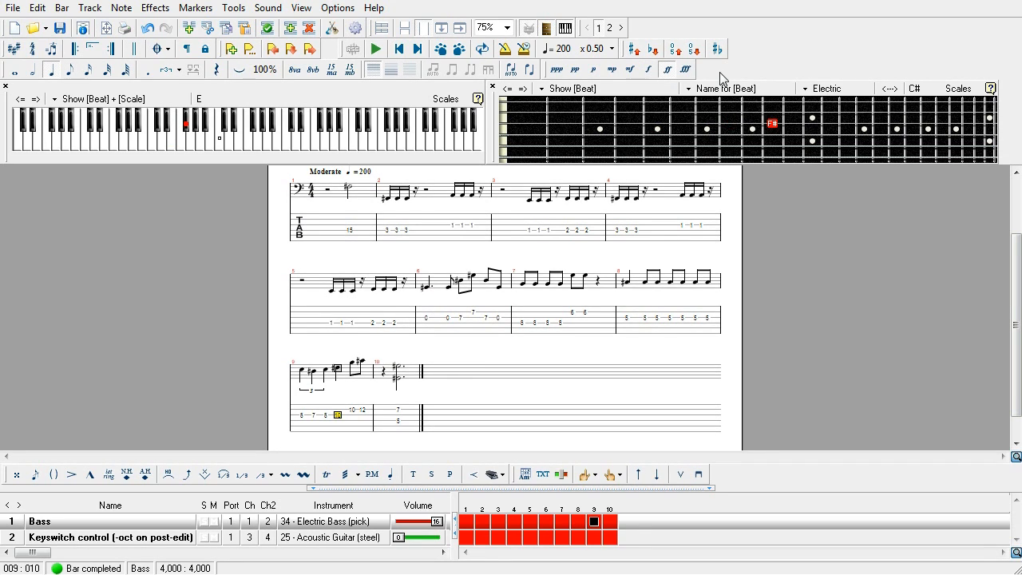
Set the closing eighth notes of bar 9 to dynamic f and adjust the dynamics of the bar 10 chord notes
key("Right")
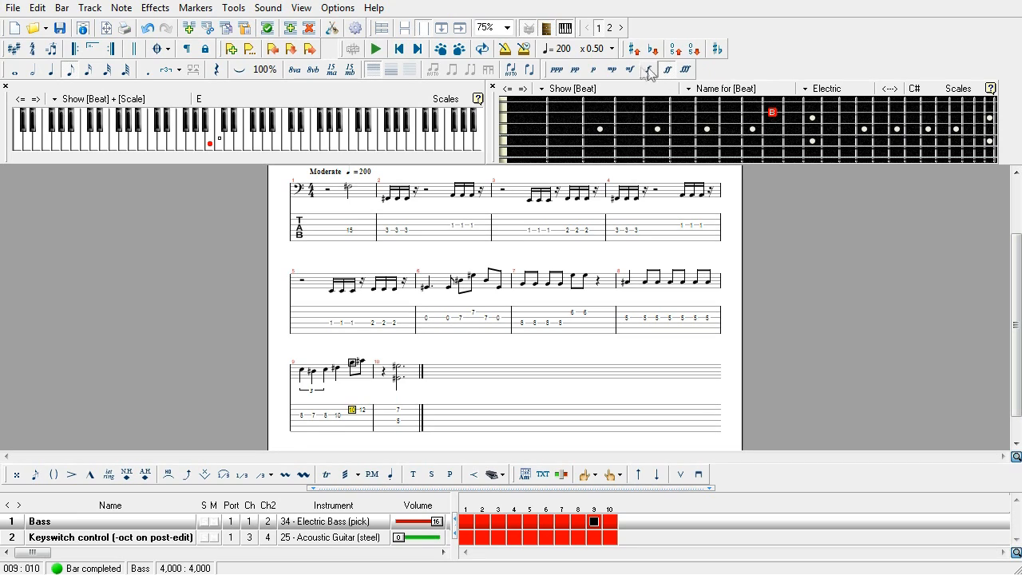
key("Right")
key("Right")
key("Right")
key("Down")
key("Down")
Export the finished two-track score as a MIDI file for import into Cubase
left_click(348, 231)
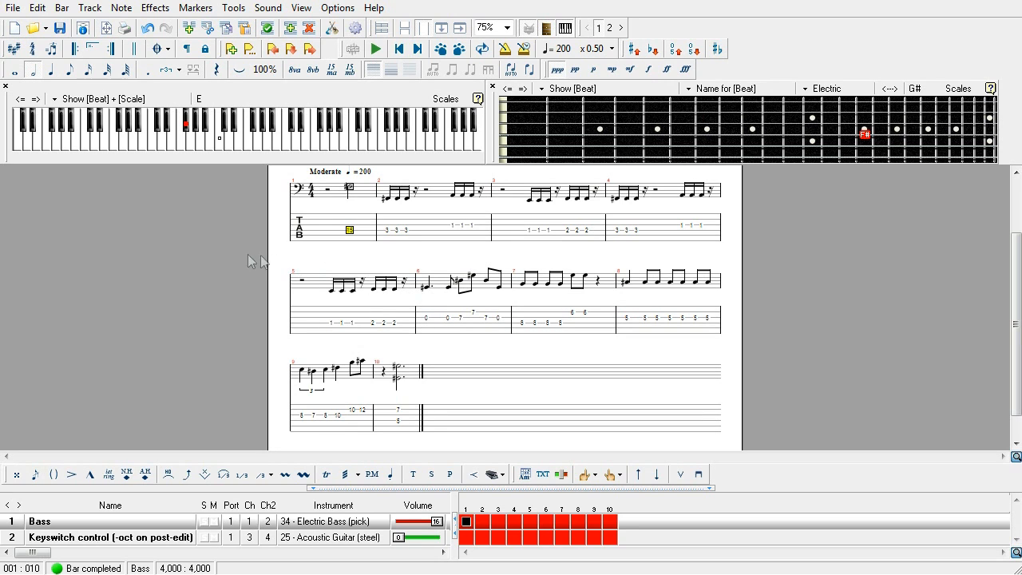
left_click(22, 10)
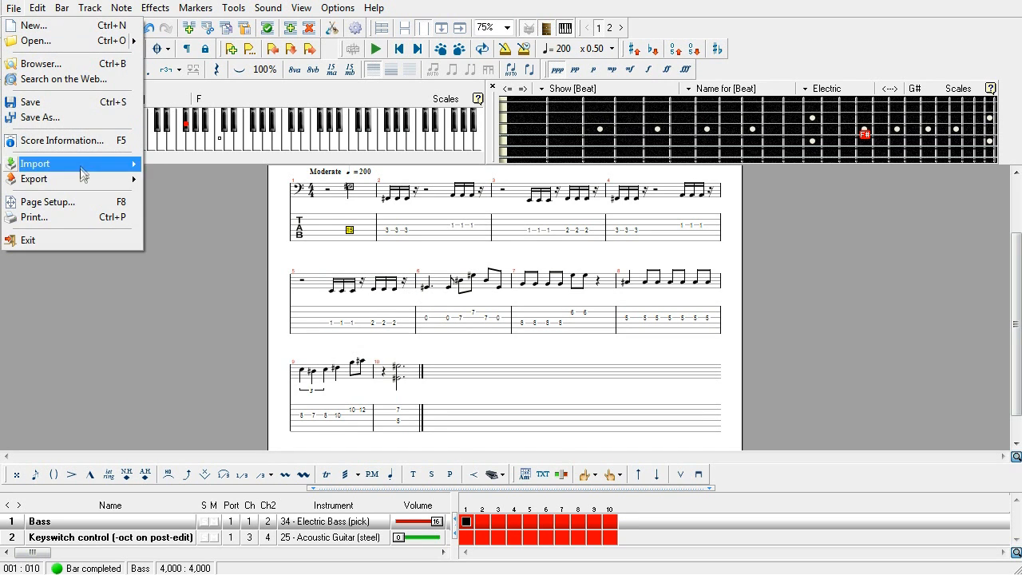
mouse_move(87, 182)
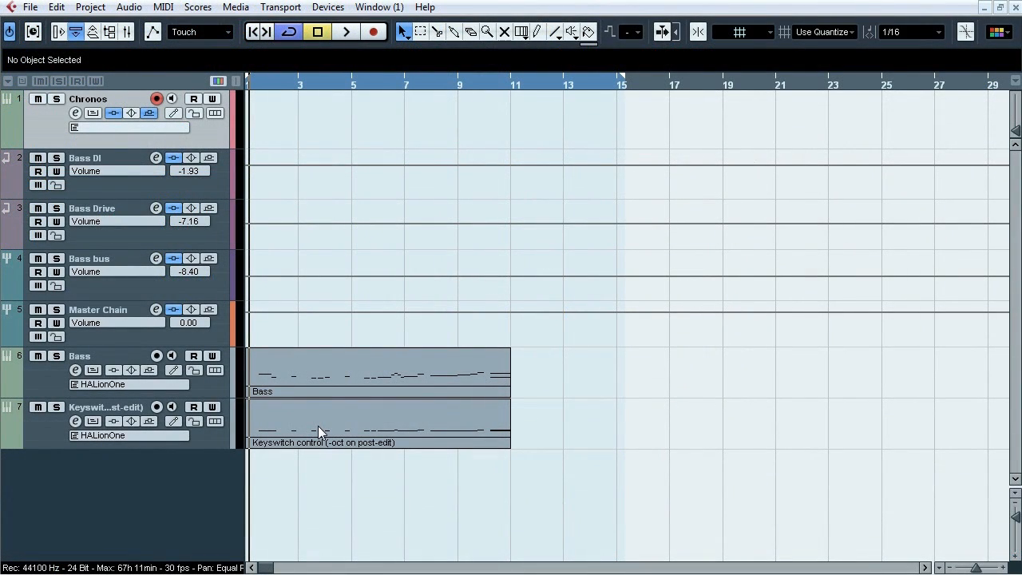
In Cubase, delete the imported controller data from the Bass part, including main volume, pan and bank select
double_click(318, 425)
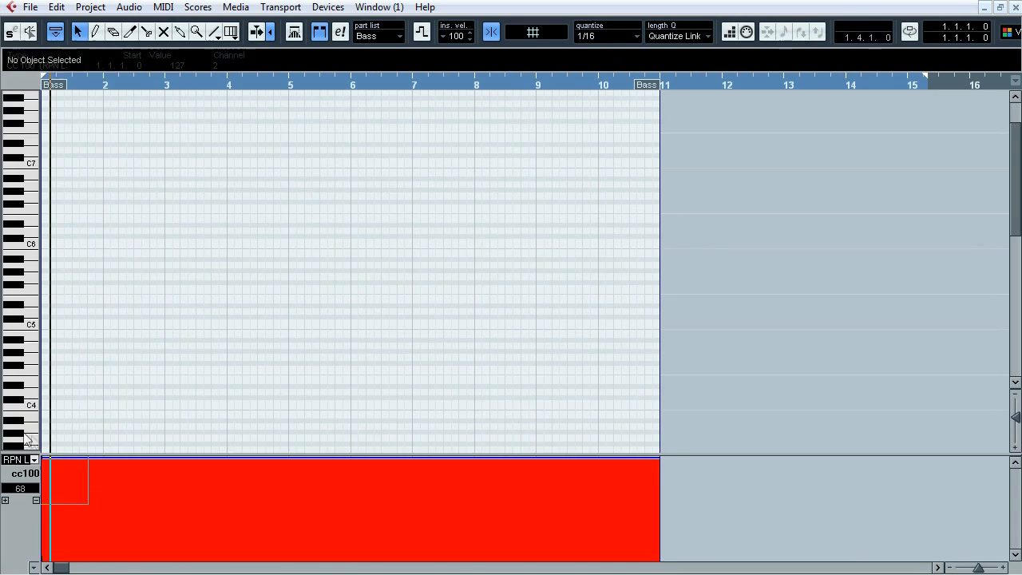
left_click(34, 459)
left_click(79, 361)
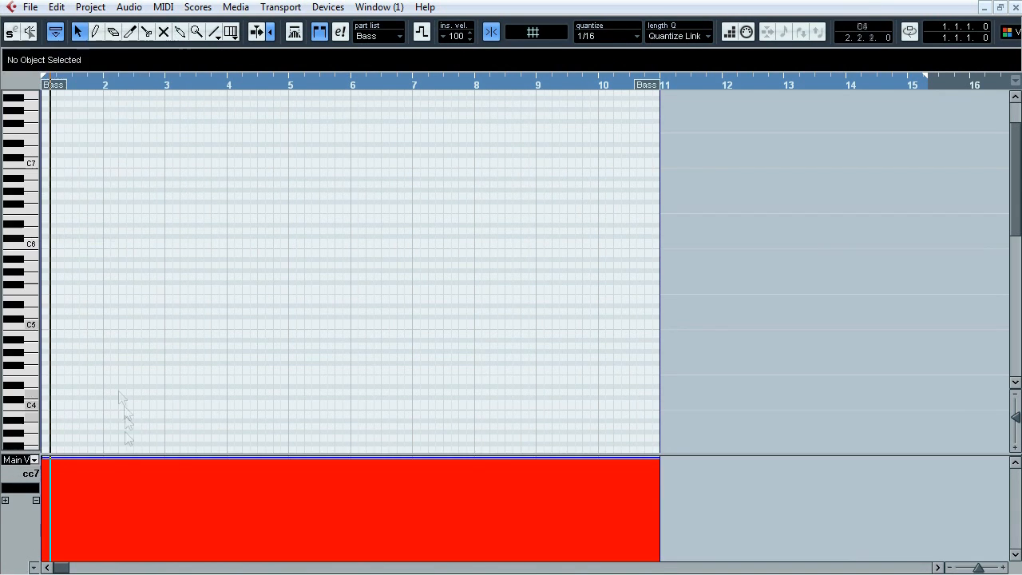
key("Delete")
left_click(32, 461)
left_click(60, 273)
key("Delete")
left_click(34, 461)
left_click(73, 168)
key("Delete")
left_click(34, 461)
left_click(54, 80)
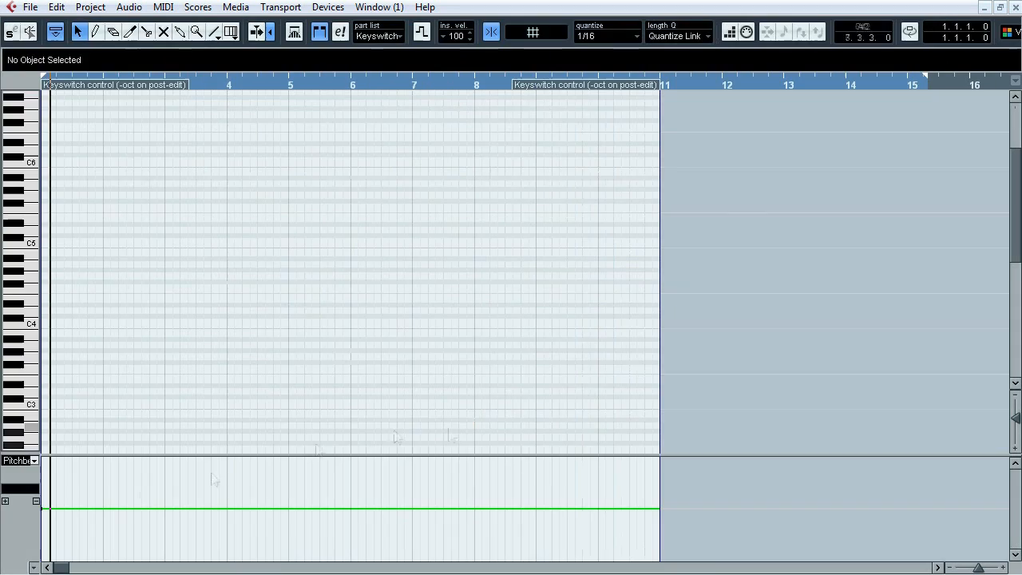
Delete the RPN MSB and RPN LSB controller data from the Keyswitch control part
left_click(33, 460)
left_click(73, 431)
left_click_drag(95, 494, 16, 447)
key("Delete")
left_click(33, 461)
left_click(81, 414)
key("Delete")
left_click(34, 460)
Clear the ExtEff 3, 2 and 1 Depth and DataEnt LSB controller lanes of the Keyswitch control part
left_click(87, 380)
left_click(33, 460)
left_click(90, 363)
left_click(34, 460)
left_click(93, 345)
left_click(33, 461)
left_click(96, 309)
Delete the DataEnt MSB, bank select, program change and pitchbend data from the Keyswitch control part
left_click(33, 460)
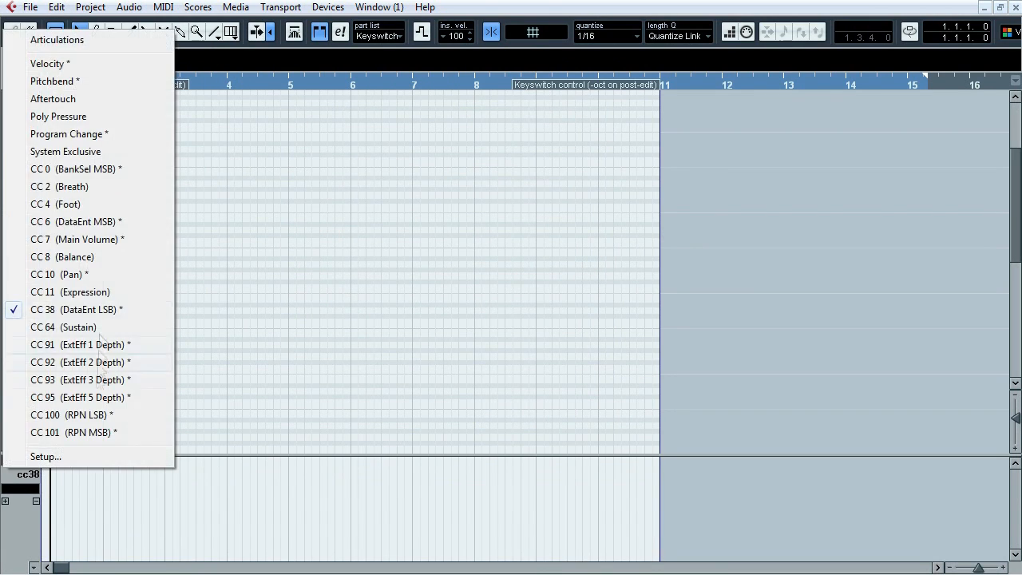
left_click(76, 222)
left_click_drag(95, 486, 52, 536)
key("Delete")
left_click(34, 461)
left_click(111, 170)
left_click(33, 460)
left_click(79, 134)
key("Delete")
left_click(34, 461)
left_click(64, 82)
key("Delete")
Glue the consecutive same-pitch keyswitch notes into long sustained notes across the whole Keyswitch control part, then close the editor
left_click_drag(1016, 204, 1015, 319)
left_click_drag(194, 336, 233, 320)
left_click(232, 323)
left_click_drag(267, 300, 344, 338)
left_click(281, 312)
left_click(340, 324)
left_click_drag(335, 289, 384, 319)
left_click(419, 326)
left_click(445, 306)
left_click_drag(467, 292, 576, 321)
left_click(574, 313)
left_click(583, 306)
key("1")
key("Return")
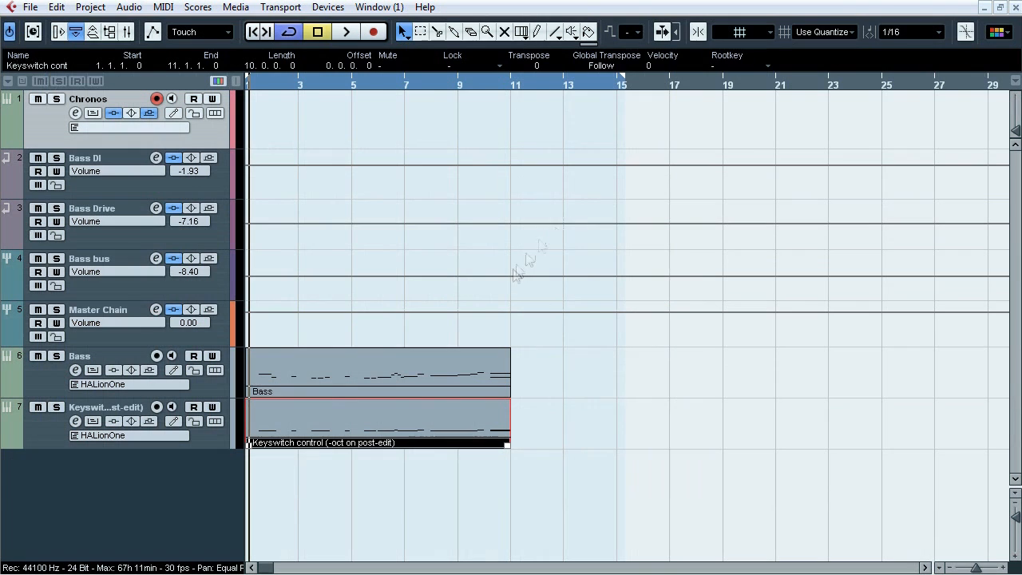
Transpose all notes of the Keyswitch control part down one octave
double_click(472, 435)
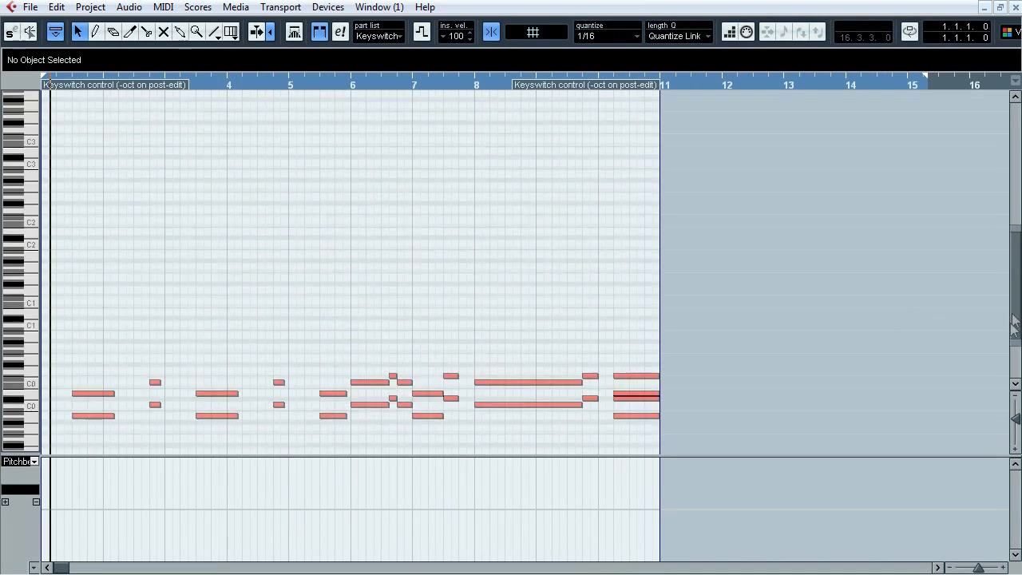
left_click(162, 7)
left_click(232, 197)
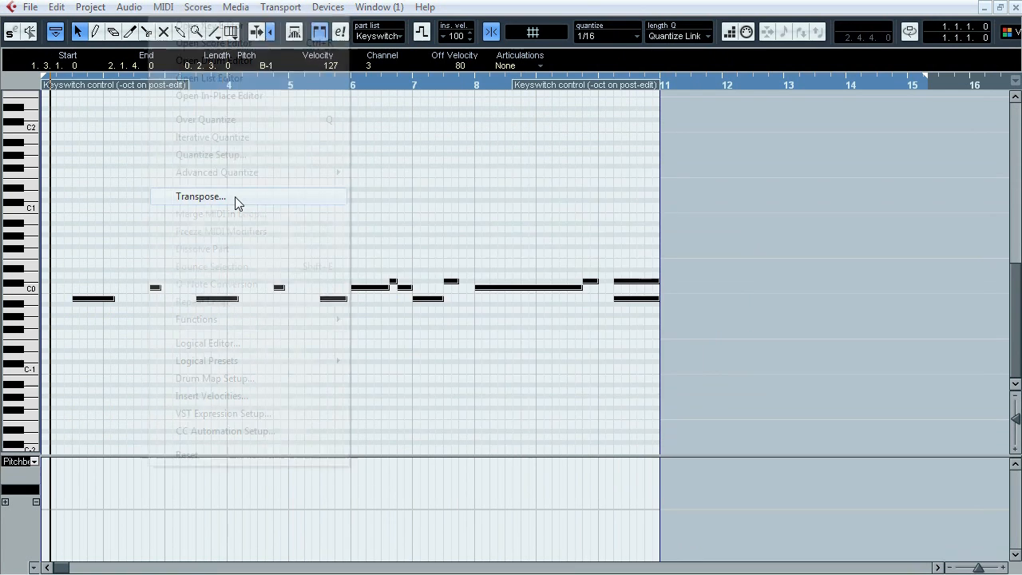
left_click(547, 406)
left_click(1015, 7)
Move the Keyswitch control part onto the Bass track and glue it with the Bass part into a single part
left_click_drag(463, 432, 423, 386)
right_click(322, 373)
left_click(383, 382)
left_click(335, 380)
key("1")
Copy the merged part to bar 1 of the Chronos track and mute the Bass and Keyswitch control tracks
left_click(325, 381)
key("ctrl+c")
left_click(246, 85)
key("ctrl+v")
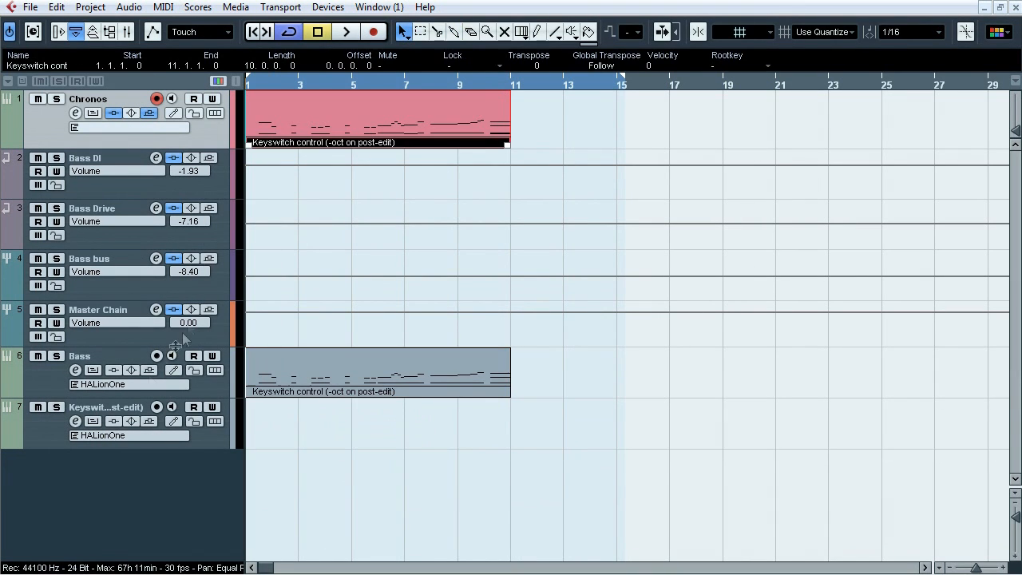
left_click(50, 385)
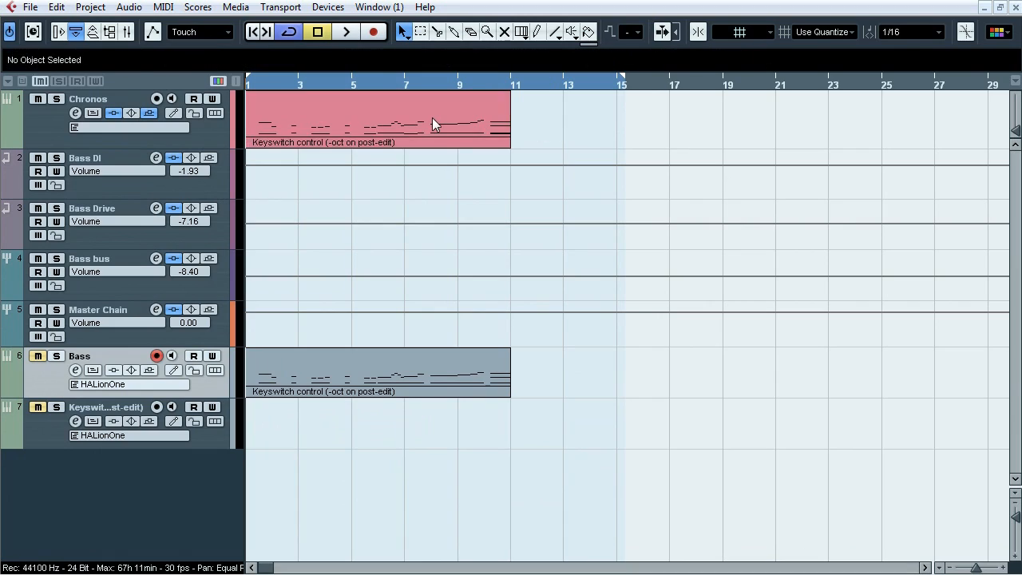
Open the Chronos part in the key editor and play back the final chord in bar 10
double_click(432, 117)
left_click_drag(1019, 207, 1020, 315)
left_click_drag(662, 82, 591, 226)
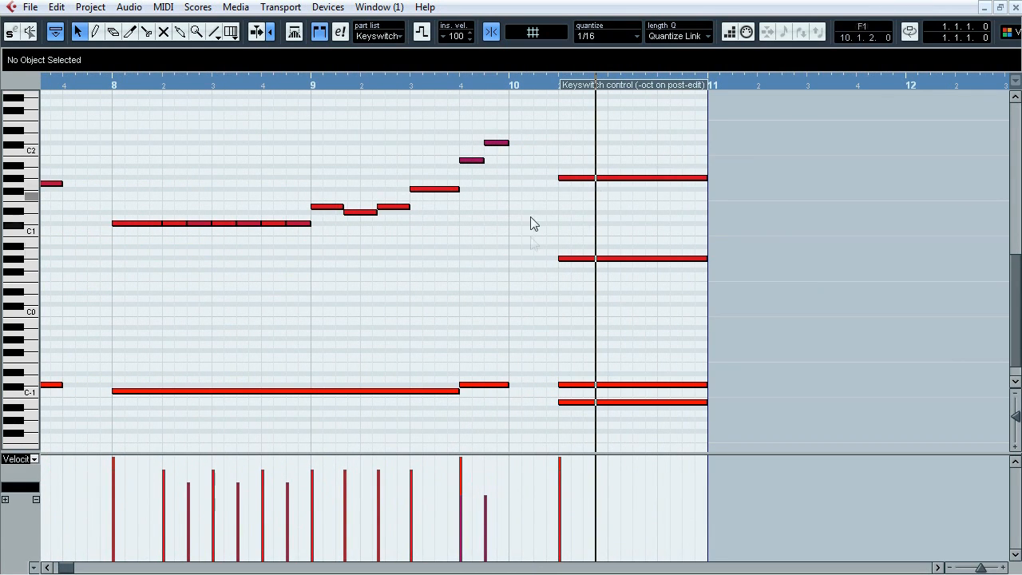
left_click(521, 86)
key("space")
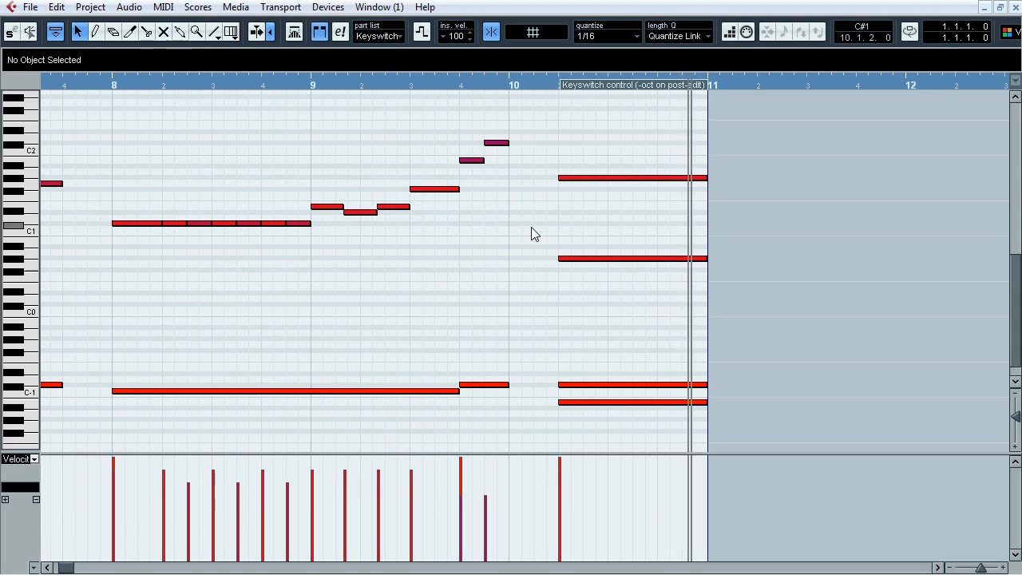
left_click(522, 85)
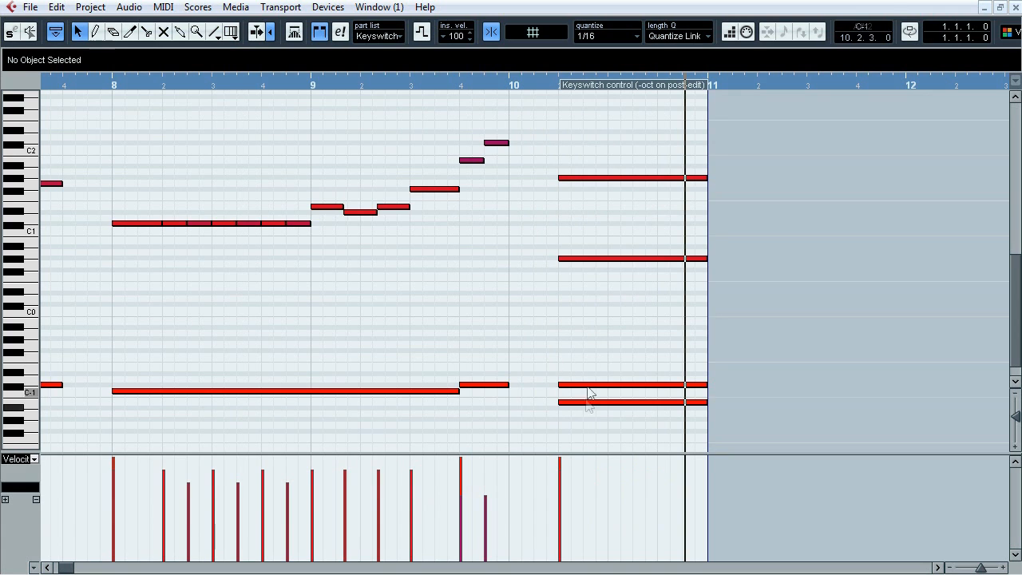
left_click(553, 83)
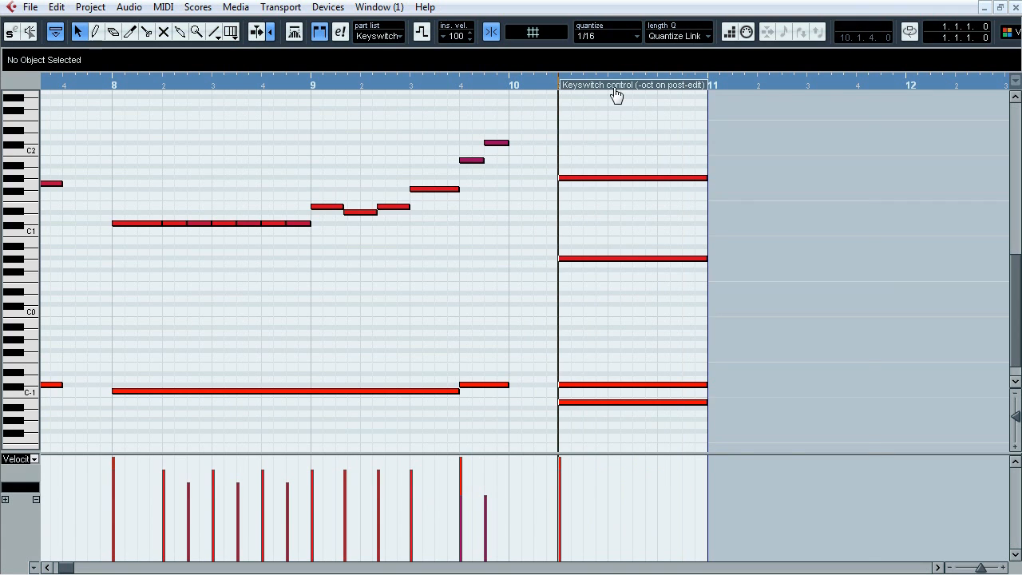
Extend the part's end about three beats past bar 11 and nudge the final chord's G#1 note to start at 10.2.1.16
left_click_drag(616, 87, 777, 88)
left_click_drag(561, 86, 545, 192)
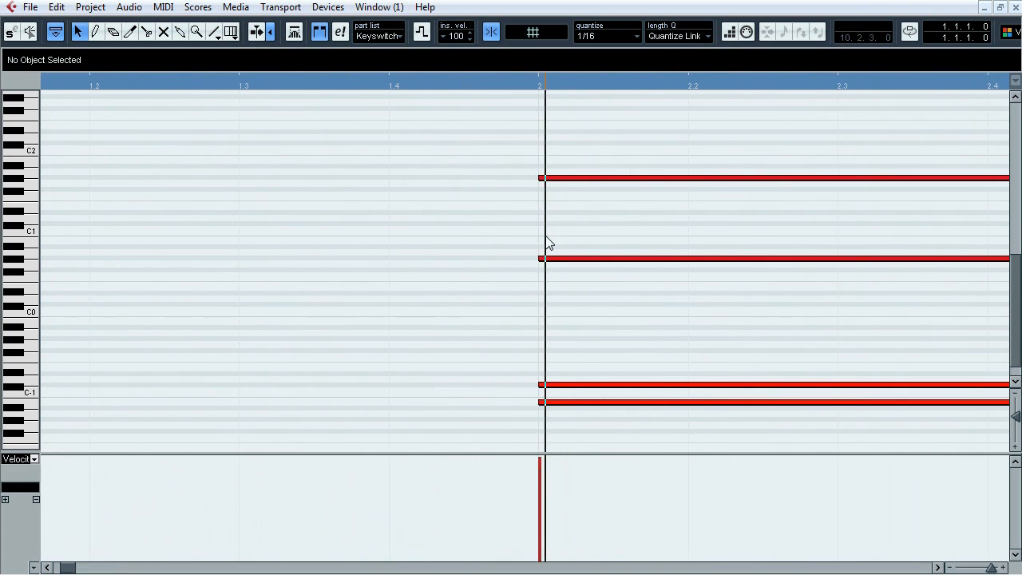
left_click(481, 80)
left_click_drag(574, 181, 593, 185)
right_click(536, 349)
left_click(588, 351)
key("1")
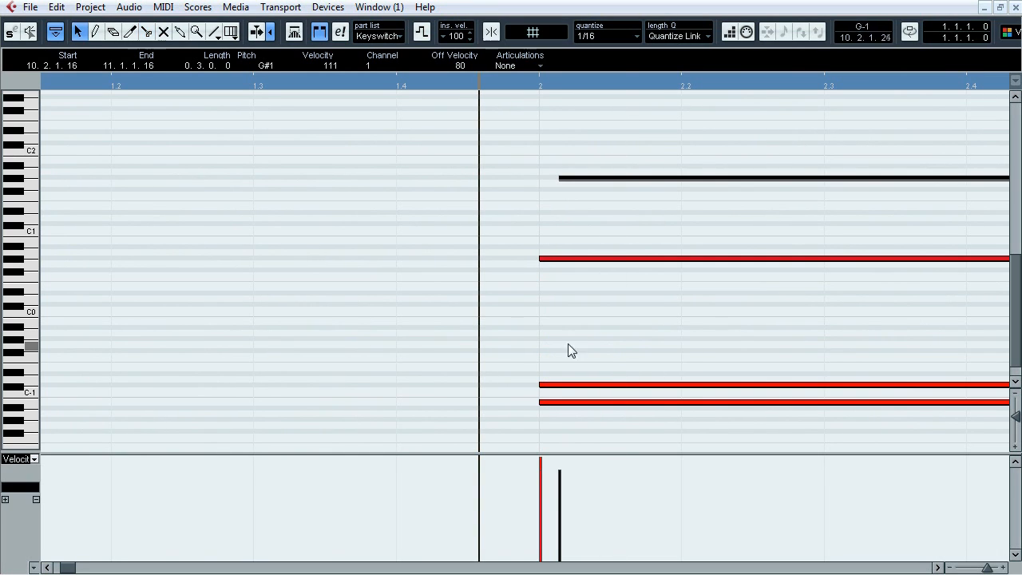
Split the final chord's C#-1 and B-2 keyswitch notes just after their start and delete the short first piece of C#-1
right_click(569, 346)
left_click(636, 347)
left_click(550, 403)
left_click(554, 386)
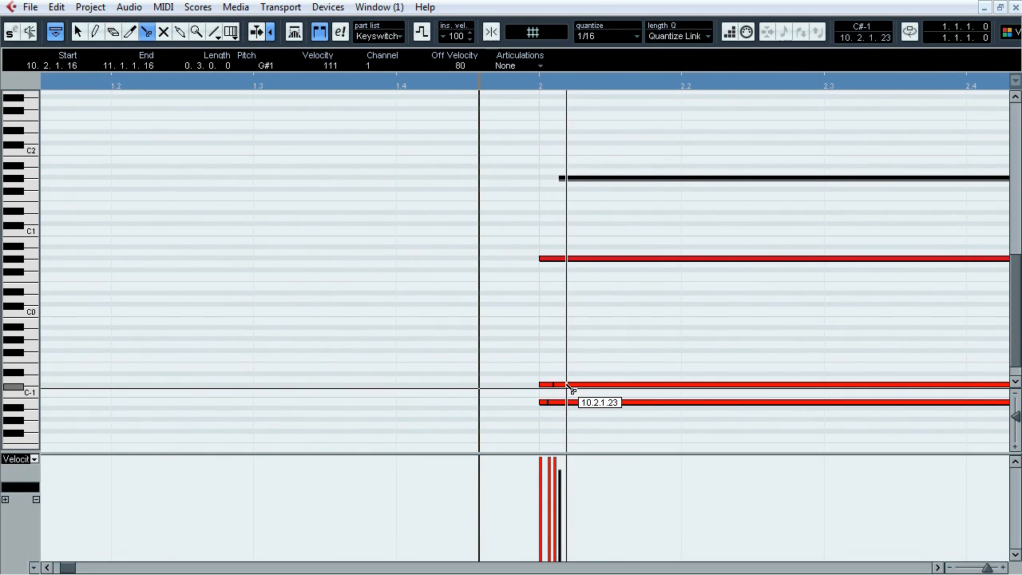
key("1")
left_click(546, 386)
key("Delete")
Split the final chord's B-2 keyswitch again shortly before 10.2.3 and delete its middle piece, leaving a gap
right_click(589, 395)
right_click(722, 394)
left_click(791, 396)
left_click(789, 401)
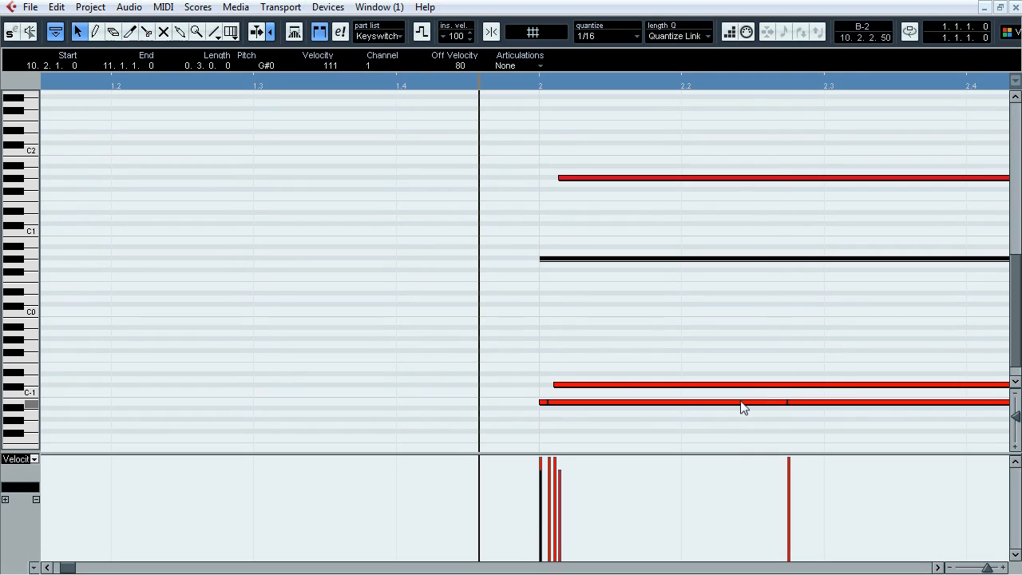
key("1")
left_click(742, 403)
key("Delete")
left_click(604, 336)
key("space")
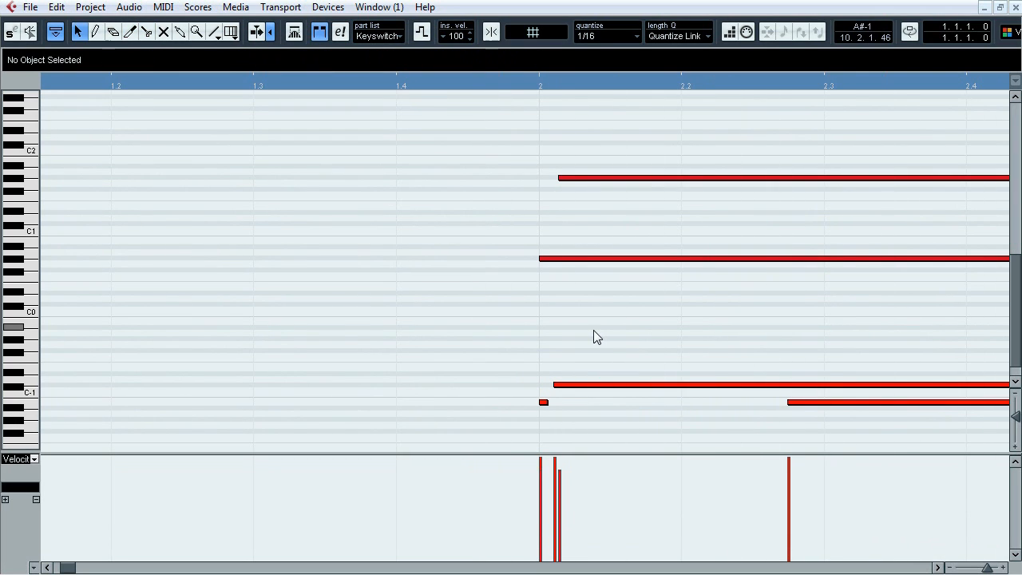
With snap on, draw five sixteenth release notes ending the note groups in bars 2 to 4 and drop their velocity to near minimum
left_click(952, 568)
left_click(951, 568)
left_click(951, 568)
mouse_move(124, 83)
left_mouse_down()
mouse_move(126, 126)
mouse_move(85, 81)
mouse_move(99, 60)
mouse_move(99, 80)
left_mouse_up()
right_click(202, 241)
left_click(219, 241)
left_click(492, 33)
left_click(208, 269)
left_click(330, 253)
left_click(451, 287)
left_click(492, 274)
left_click(532, 269)
key("1")
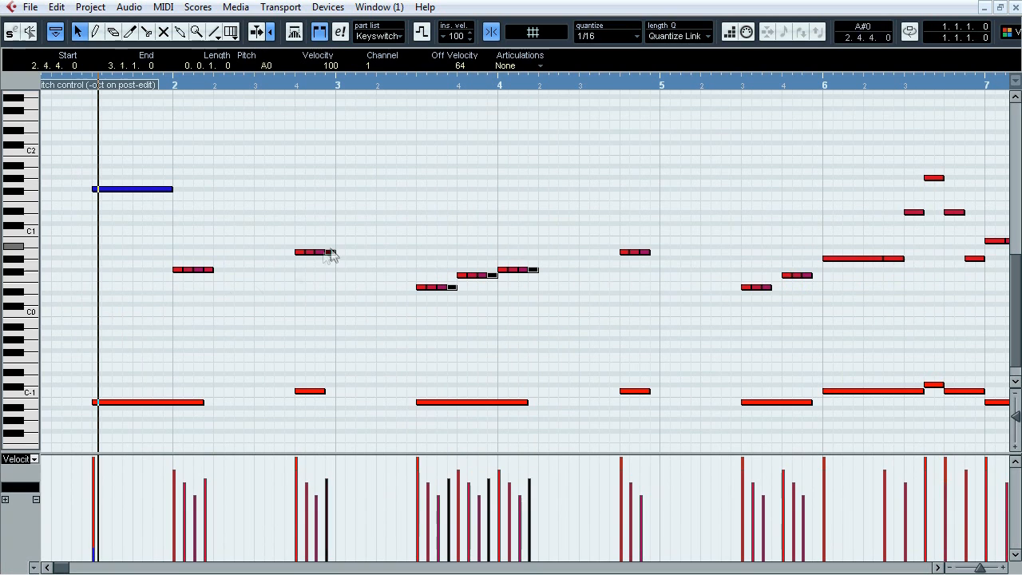
left_click_drag(332, 69, 338, 302)
Draw three sixteenth release notes ending the note groups before bars 5 and 6 and set their velocity to 3
right_click(608, 289)
left_click(626, 289)
left_click(654, 252)
left_click(776, 287)
left_click(817, 275)
right_click(818, 297)
left_click(818, 297)
left_click(777, 288, "shift")
left_click(655, 253, "shift")
left_click(336, 67)
type("3")
key("Return")
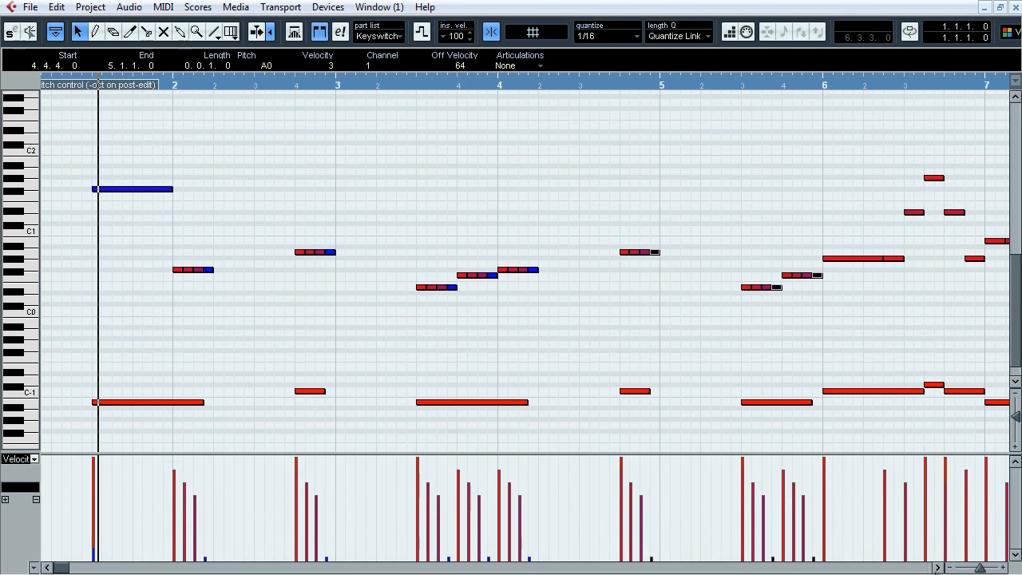
Draw eighth-length release notes G1 at 7.4.1 and C#2 at 10.1.1, giving them near-minimum velocity
scroll(474, 271, "right", 5)
right_click(475, 271)
left_click(491, 271)
left_click(532, 183)
key("1")
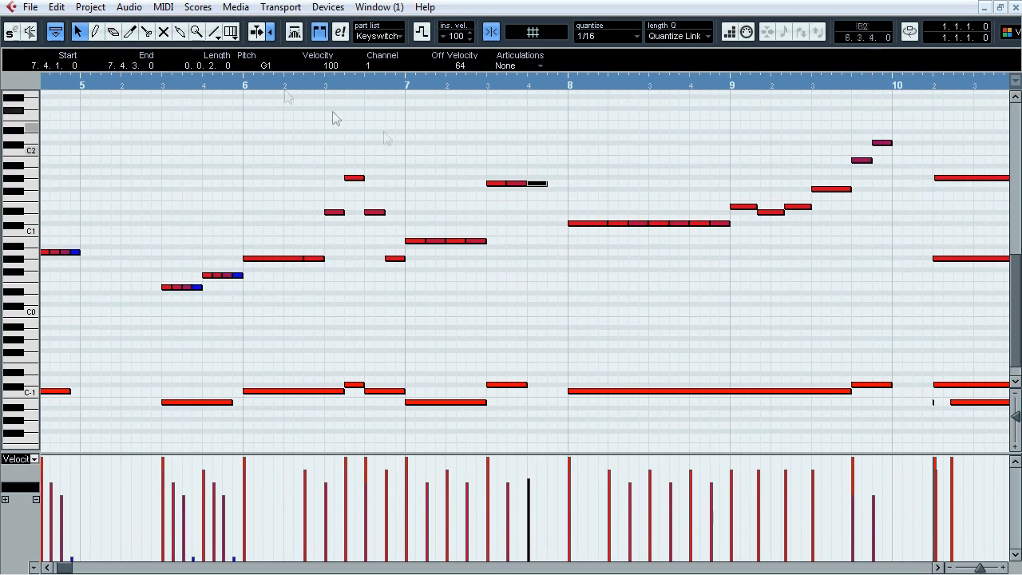
key("8")
left_click(900, 142)
key("1")
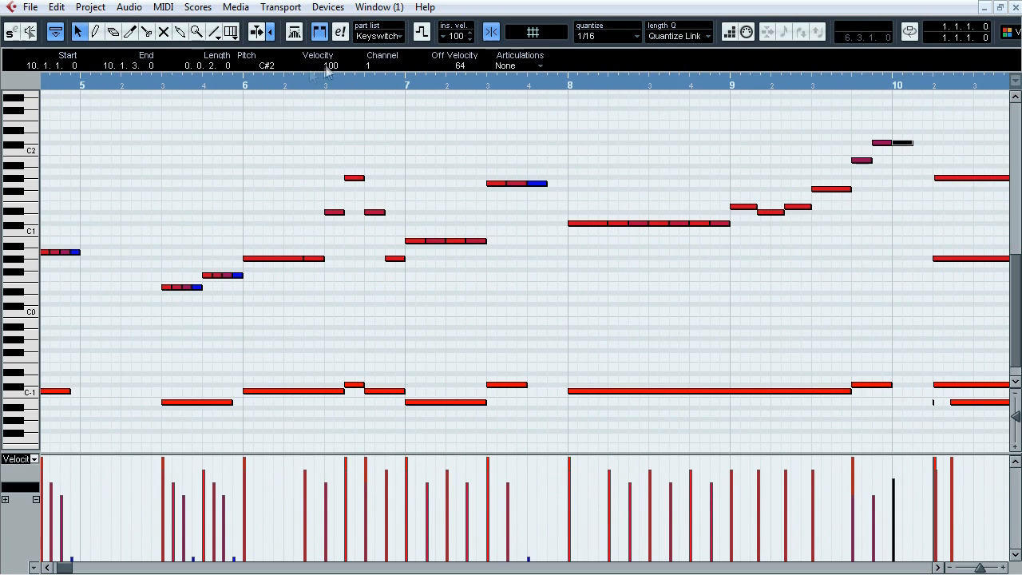
Lengthen the four release notes ending the groups at the starts of bars 2 and 4 and just before bars 3 and 5
left_click_drag(64, 566, 61, 567)
left_click(210, 270)
left_click(331, 253, "shift")
left_click(534, 269, "shift")
left_click(655, 253, "shift")
left_click_drag(658, 253, 671, 254)
left_click(721, 312)
Extend all four notes of the final chord and its keyswitches nearly half a beat past bar 11
left_click(936, 567)
left_click_drag(662, 83, 664, 139)
mouse_move(666, 140)
left_mouse_down()
mouse_move(707, 273)
mouse_move(668, 423)
left_mouse_up()
left_click_drag(701, 402, 781, 406)
left_click_drag(706, 87, 705, 135)
Split the G#1, G#0 and C#-1 notes at staggered points just before bar 11 and delete the C#-1 tail
right_click(606, 147)
left_click(613, 142)
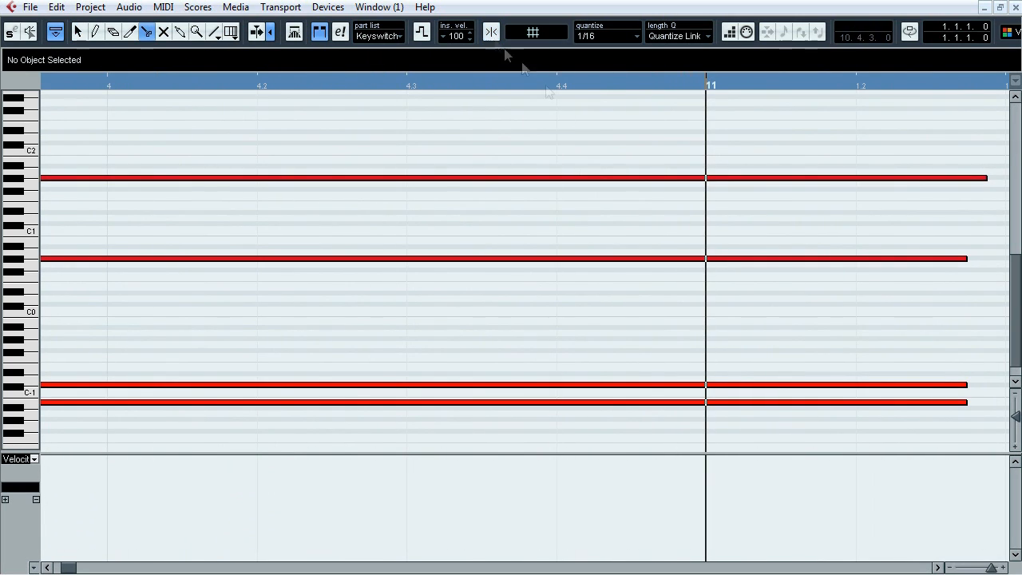
left_click(629, 178)
left_click(643, 259)
left_click(633, 385)
right_click(641, 386)
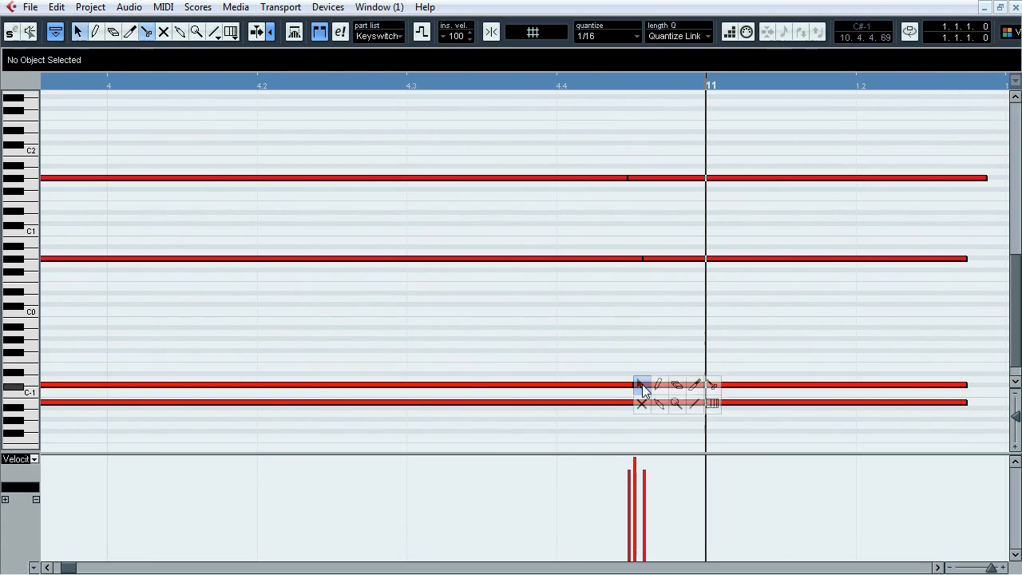
left_click(642, 389)
left_click(641, 385)
key("Delete")
Split the B-2 keyswitch at two points shortly before bar 11 and delete the piece between the cuts
right_click(633, 389)
left_click(704, 395)
left_click(636, 403)
left_click(538, 404)
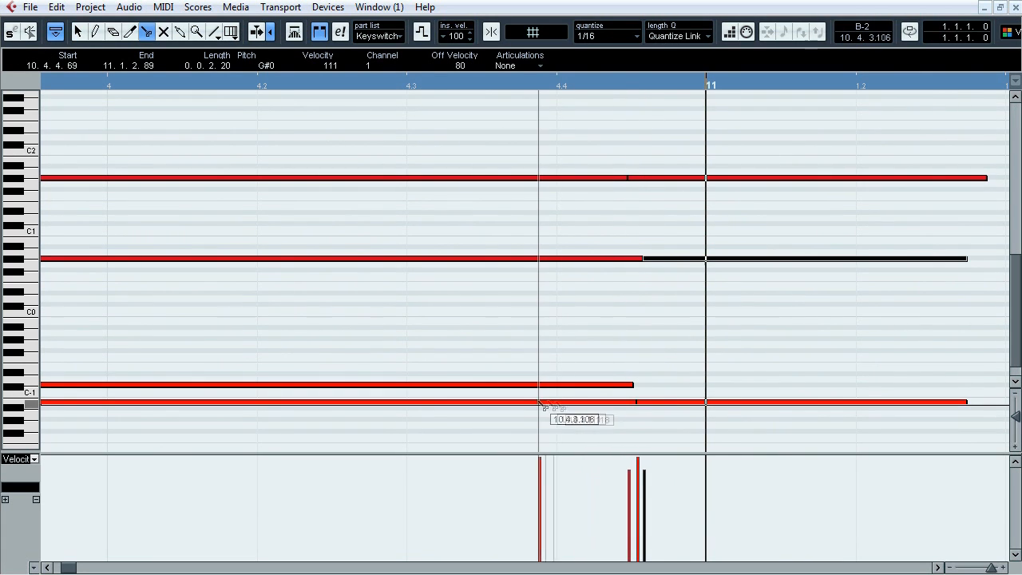
right_click(549, 405)
left_click(551, 408)
left_click(571, 402)
key("Delete")
Set the velocity of the final chord's G#1 and G#0 tail notes to 3
left_click(718, 178)
left_click(766, 259, "shift")
left_click(331, 67)
type("3")
key("Return")
left_click(745, 327)
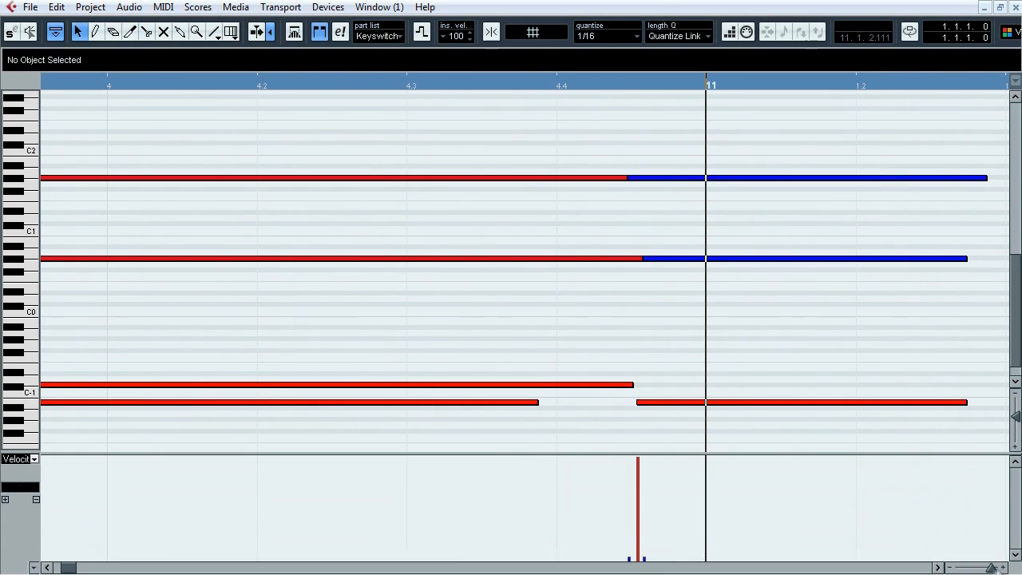
key("g")
key("g")
key("g")
key("g")
Draw a long B2 noise-trigger note from 1.3.1 to about 11.1.1 and set its velocity to 77
left_click_drag(418, 83, 360, 61)
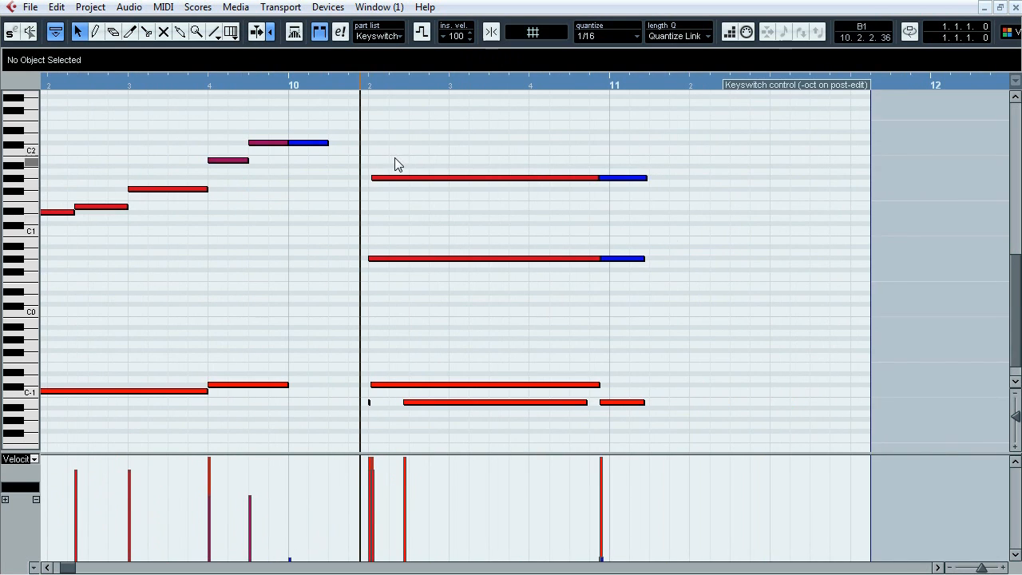
left_click_drag(981, 568, 976, 567)
scroll(540, 278, "up", 6)
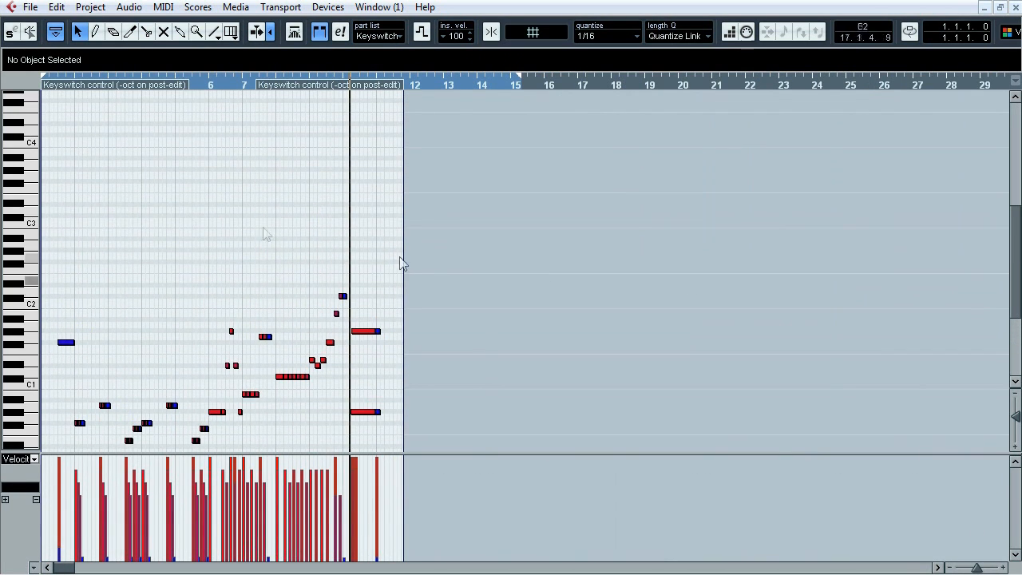
key("8")
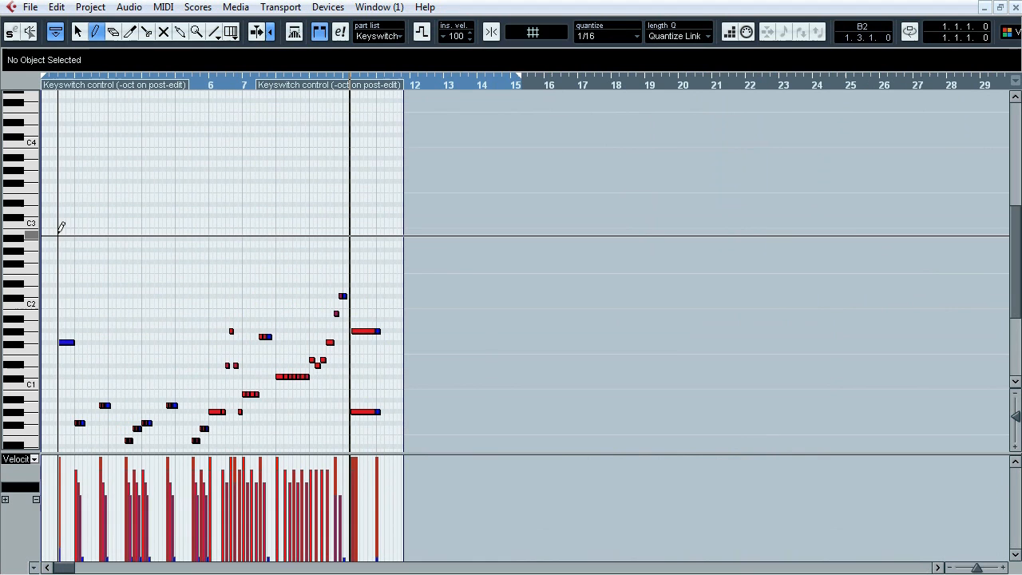
left_click_drag(61, 227, 376, 232)
mouse_move(198, 85)
left_mouse_down()
mouse_move(88, 132)
mouse_move(69, 152)
left_mouse_up()
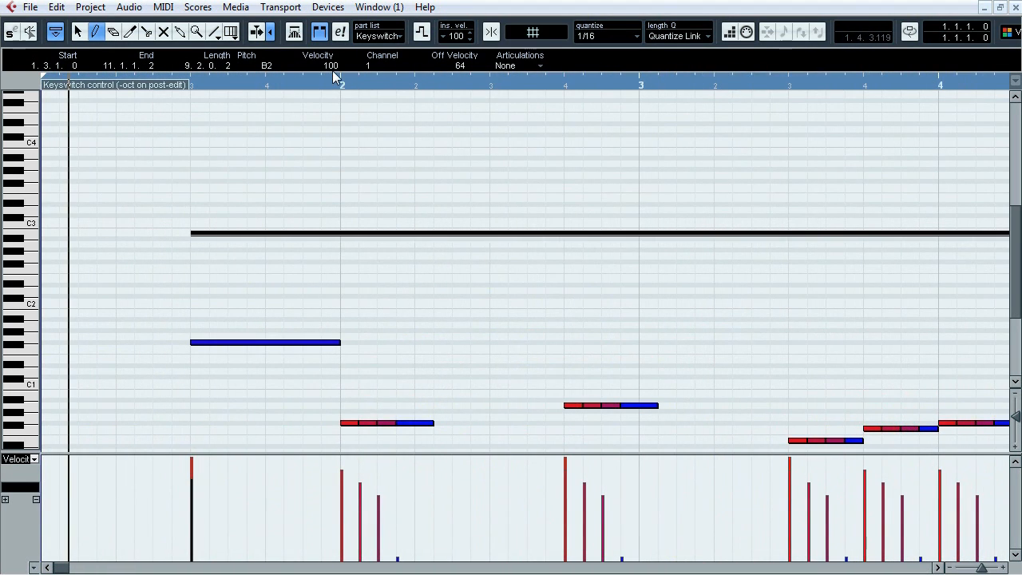
left_click_drag(335, 120, 335, 127)
Adjust the end of the long B2 note near the final chord and play the edited part from the start
left_click(938, 568)
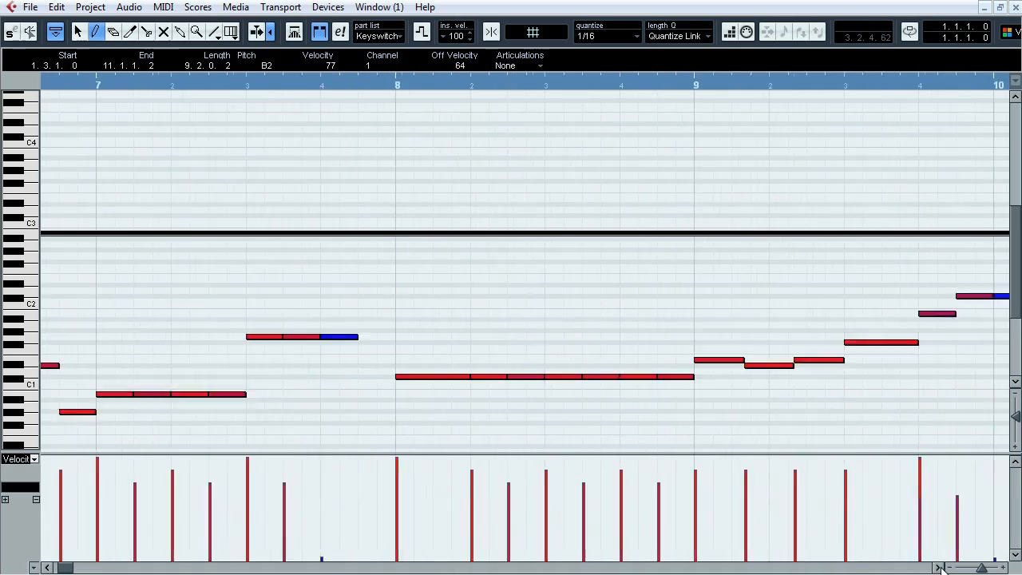
left_click_drag(519, 234, 514, 234)
key("1")
left_click_drag(981, 568, 975, 567)
left_click_drag(46, 85, 45, 131)
left_click_drag(1015, 238, 1013, 255)
key("space")
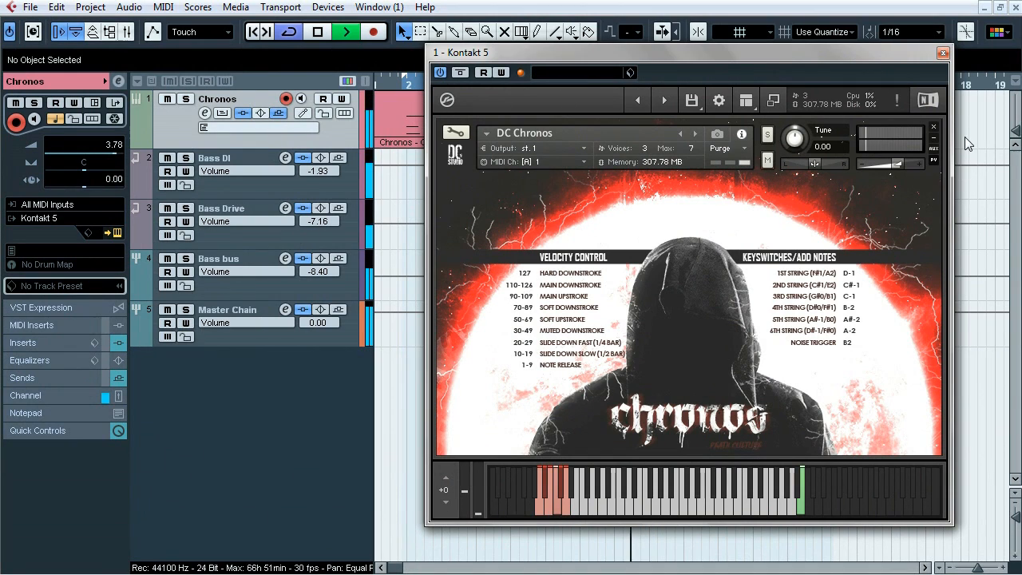
Close the Kontakt window, stop playback and examine the inserts and sends in the Chronos channel settings
left_click(942, 54)
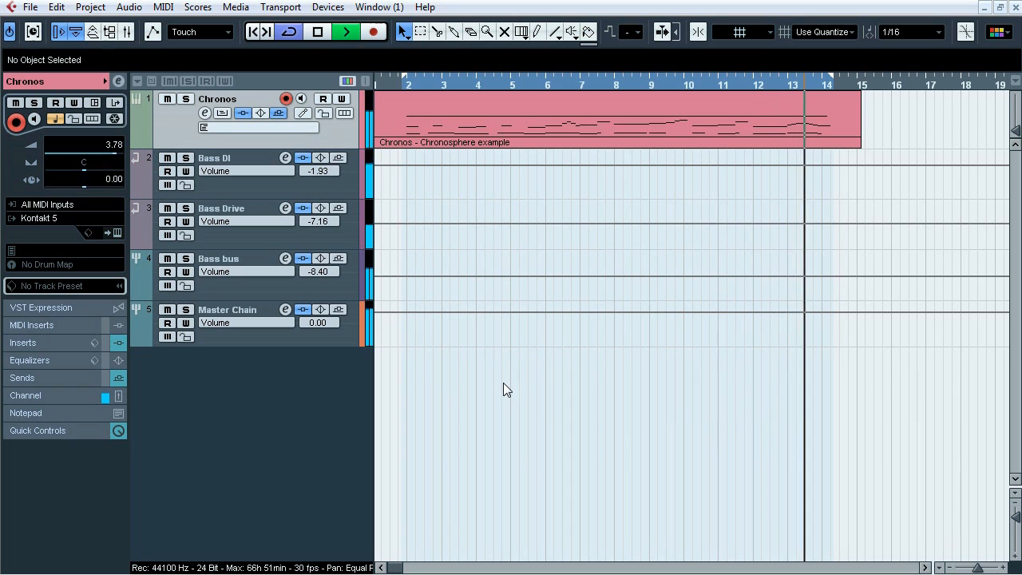
key("space")
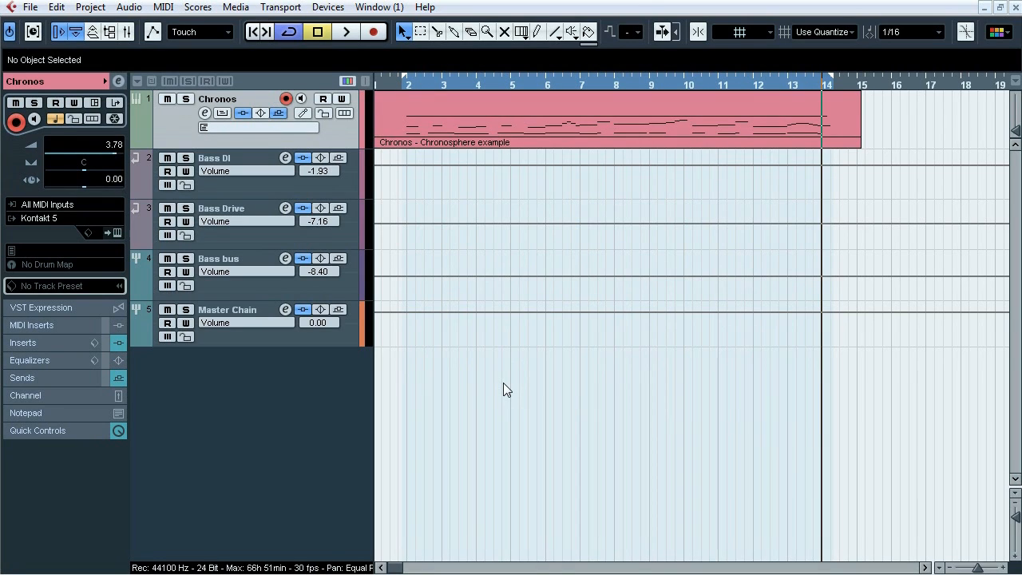
left_click(116, 82)
left_click_drag(507, 51, 522, 86)
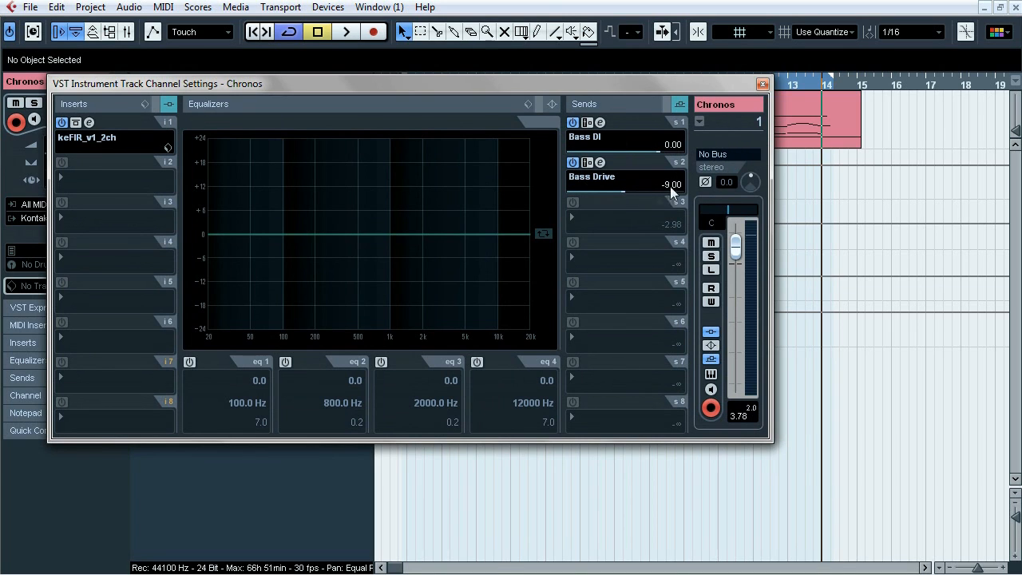
left_click(762, 84)
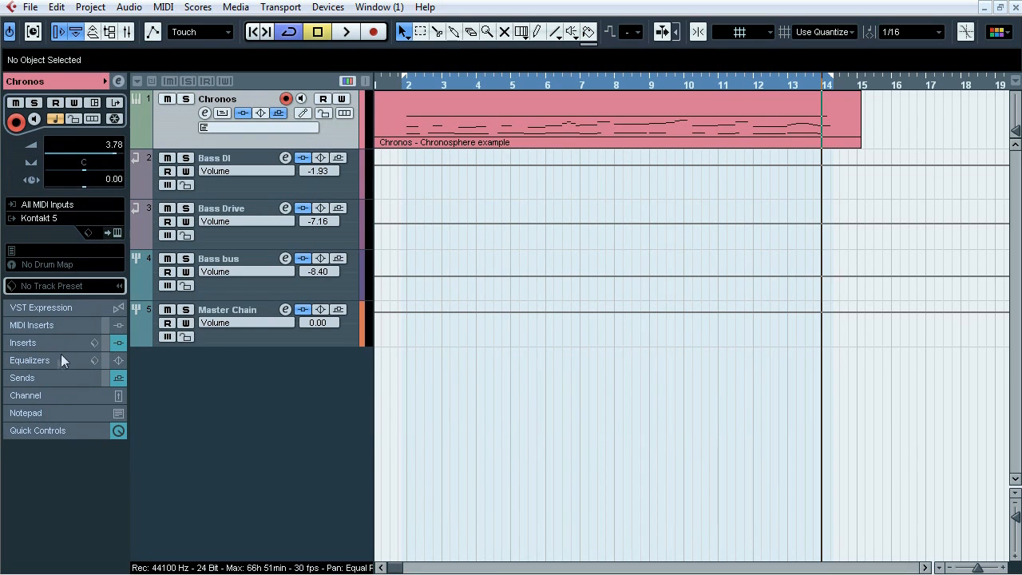
Examine the Chronos track's sends, the Group/FX routing in VST Connections and the mixer levels
left_click(49, 375)
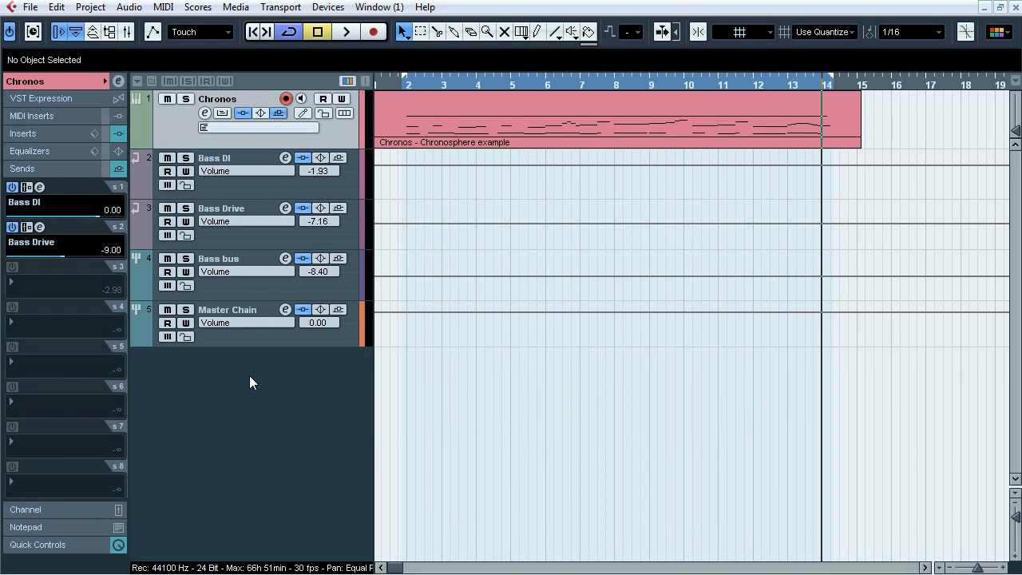
key("F3")
key("F4")
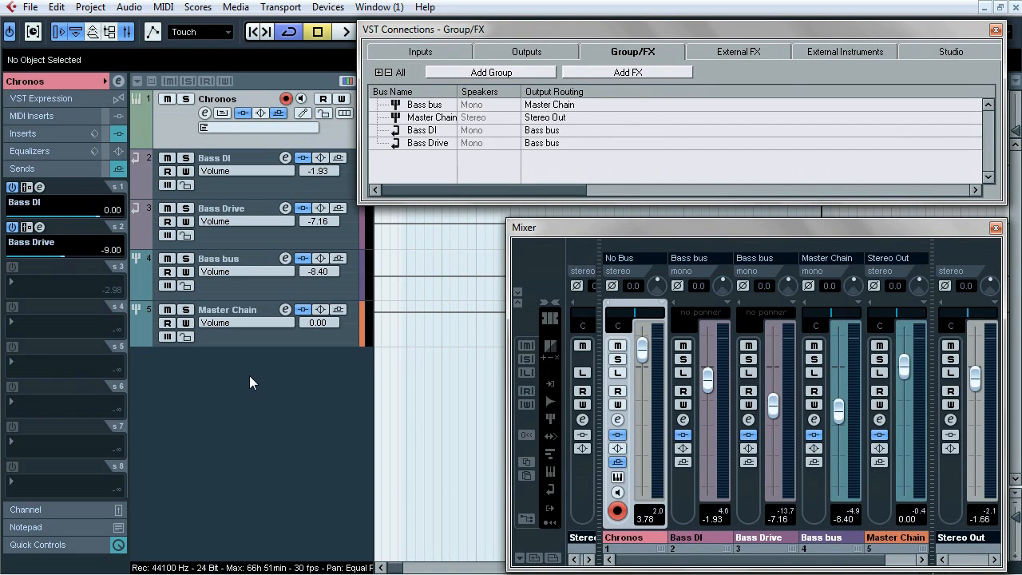
key("F3")
key("F4")
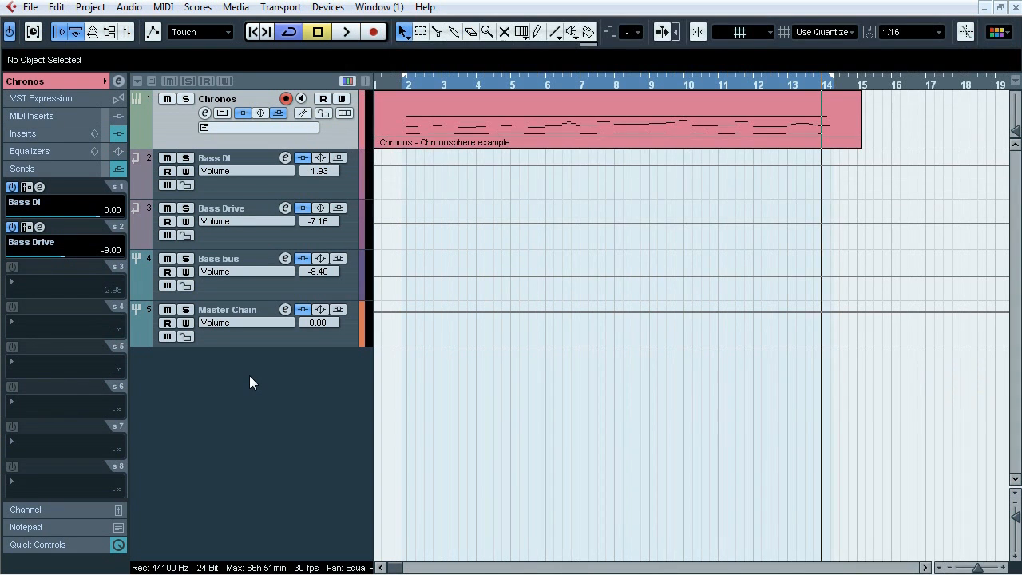
Play the example with Bass DI soloed, with Bass Drive soloed, and with both together, then stop playback
left_click(185, 157)
key("space")
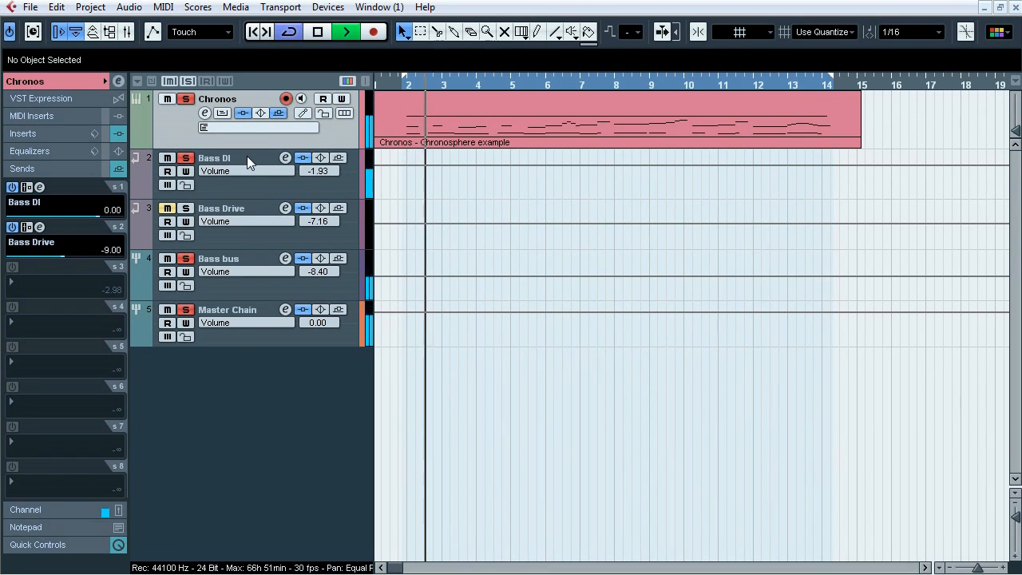
left_click(188, 161)
left_click(189, 210)
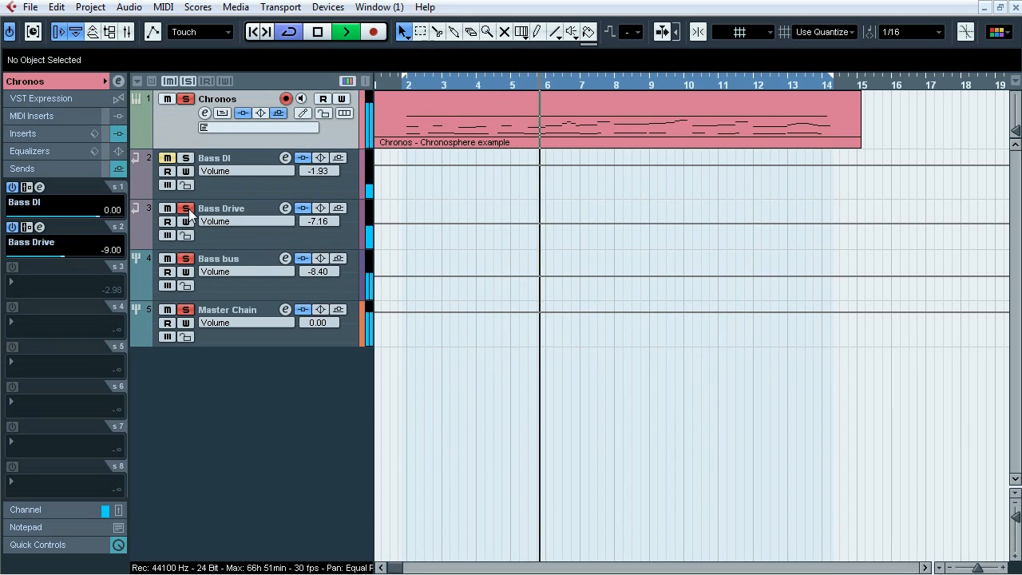
left_click(186, 209)
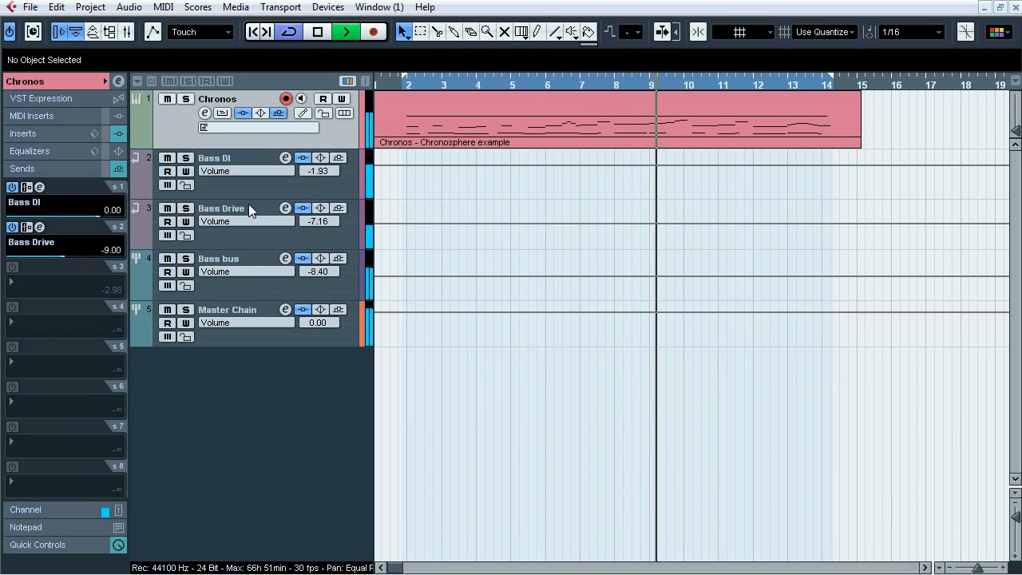
key("space")
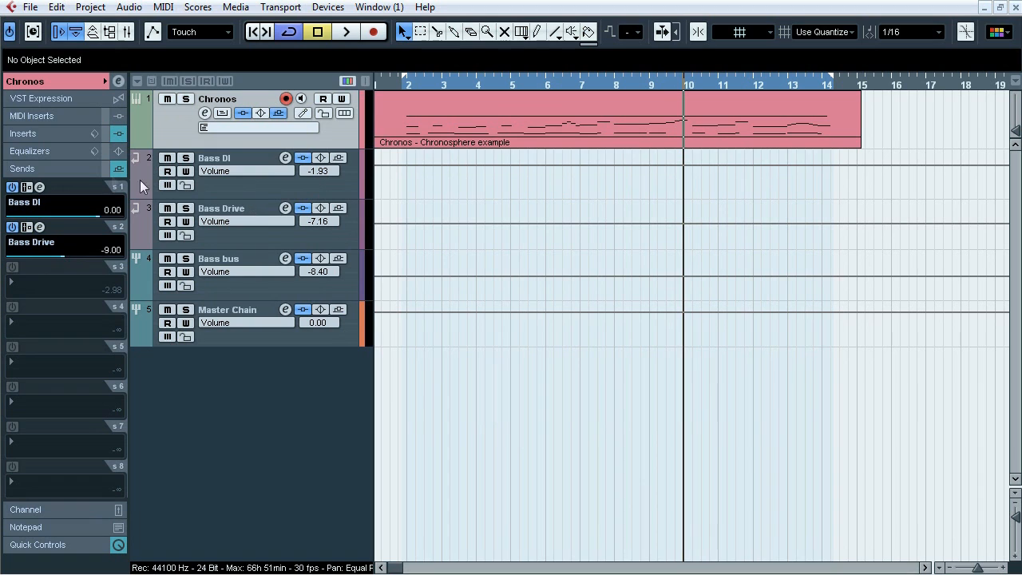
Play the example while toggling bypass on the Chronos track's keFIR DI correction impulse, then stop playback and close the plug-in
left_click(53, 133)
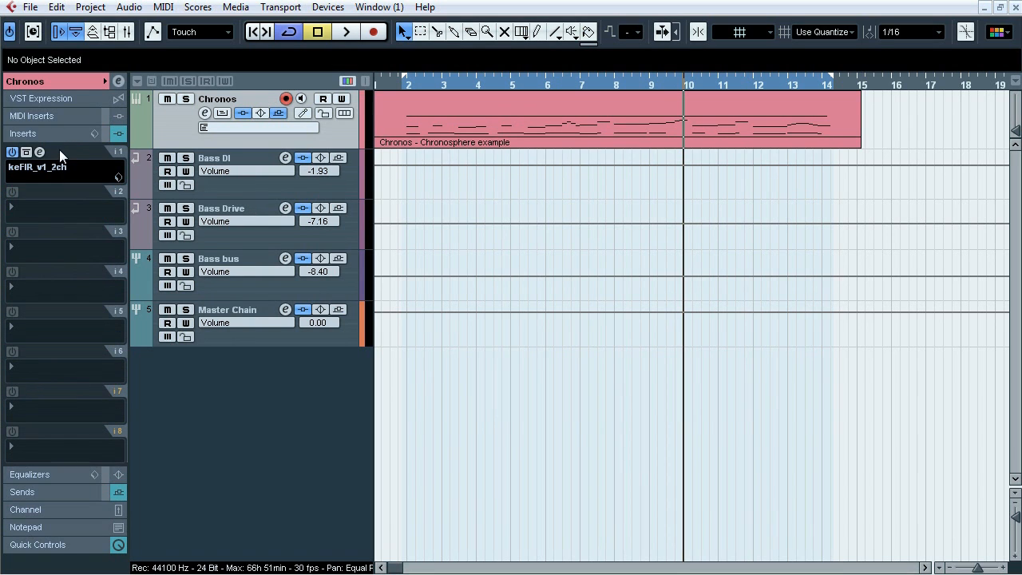
left_click(40, 151)
left_click_drag(551, 182, 508, 183)
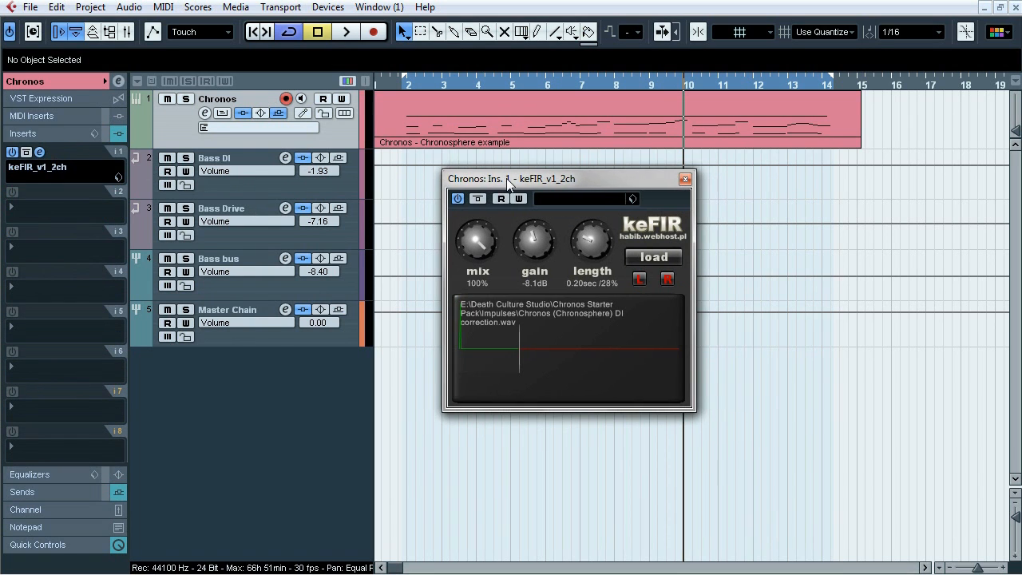
key("space")
left_click(479, 198)
left_click(484, 198)
left_click(484, 194)
key("space")
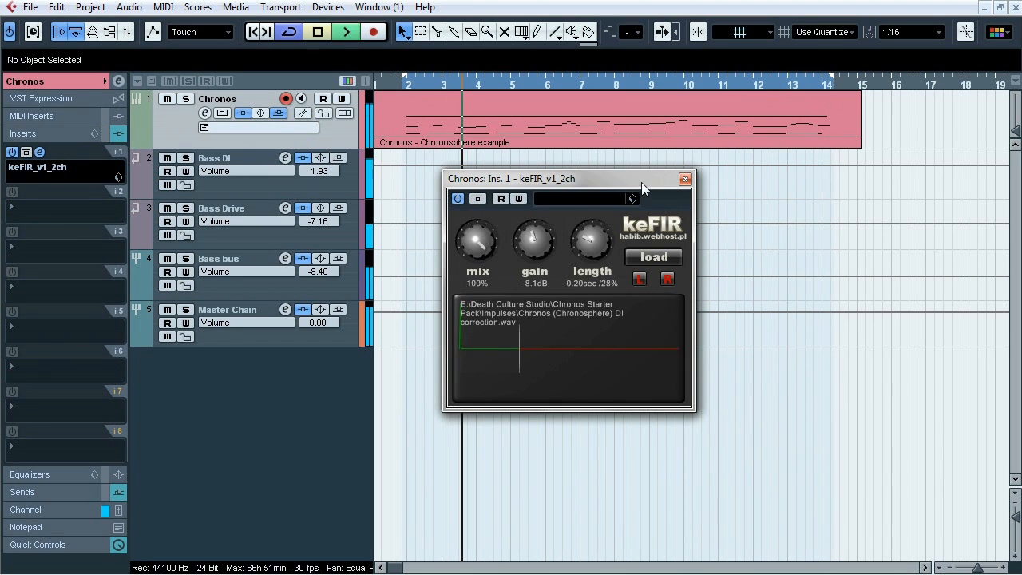
left_click(684, 178)
Examine the FabFilter Pro-Q insert on the Bass DI track
left_click(274, 182)
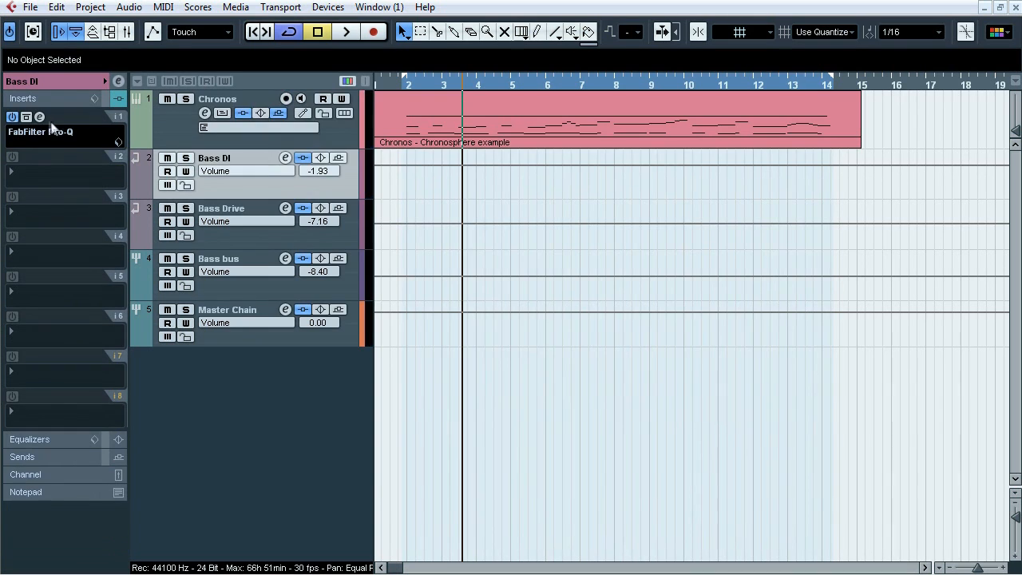
left_click(51, 127)
left_click(817, 78)
Examine the Bias amp stages from preamp to cab and the FabFilter Pro-Q insert on the Bass Drive track
left_click(223, 210)
left_click(40, 118)
left_click(207, 183)
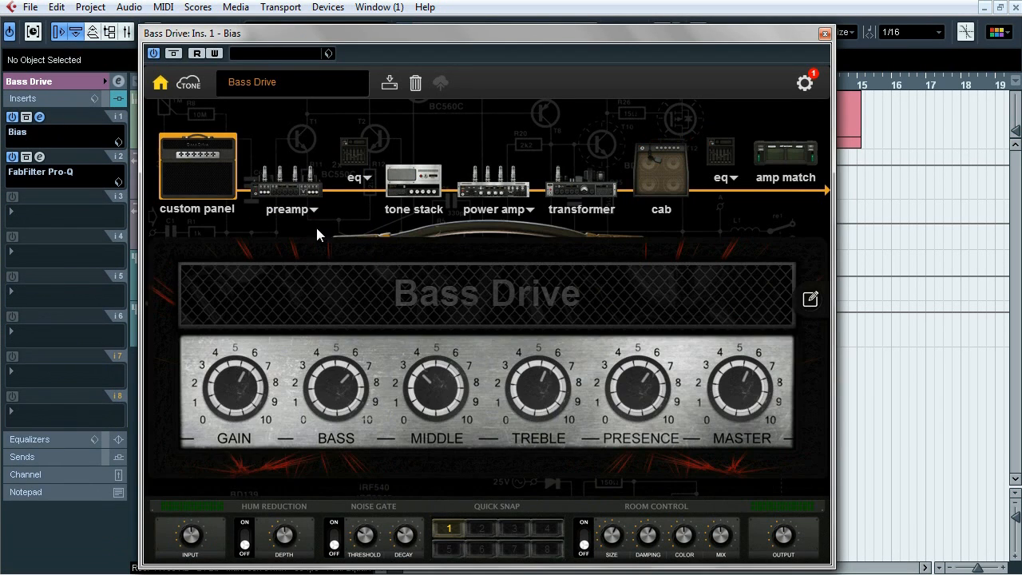
left_click(301, 186)
left_click(414, 180)
left_click(492, 182)
left_click(565, 189)
left_click(647, 186)
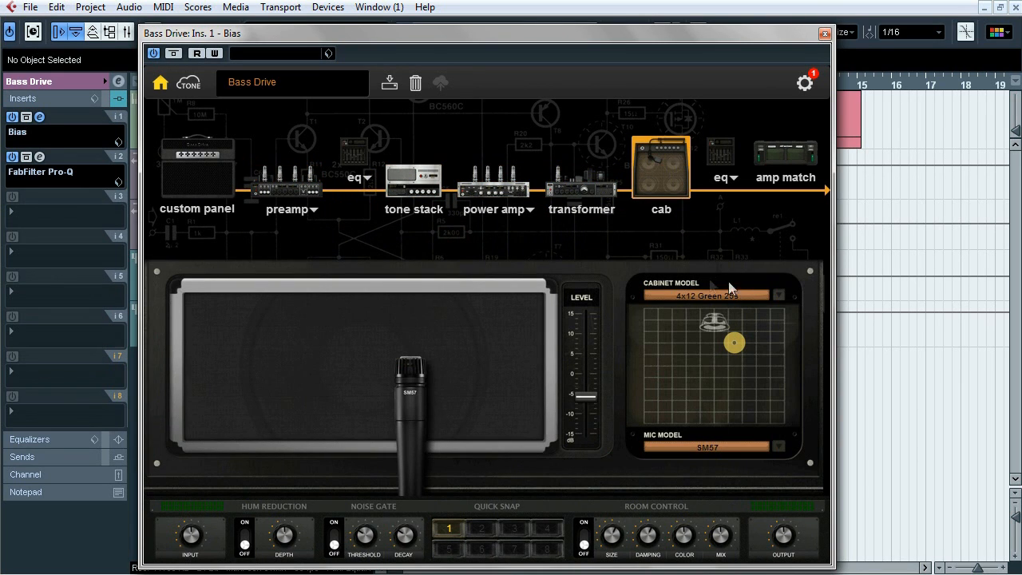
left_click(824, 33)
left_click(39, 156)
left_click(39, 157)
Examine the first four Bass bus inserts: Ozone 5 Exciter, FabFilter Pro-Q, T-RackS CS Black 76 and FabFilter Pro-L
left_click(228, 257)
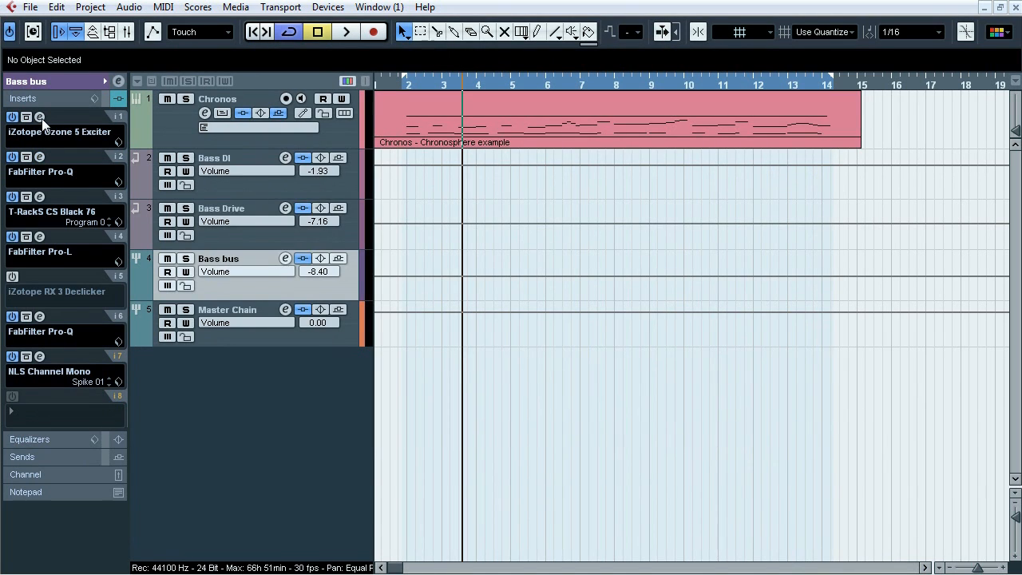
left_click(42, 118)
left_click(41, 118)
left_click(41, 157)
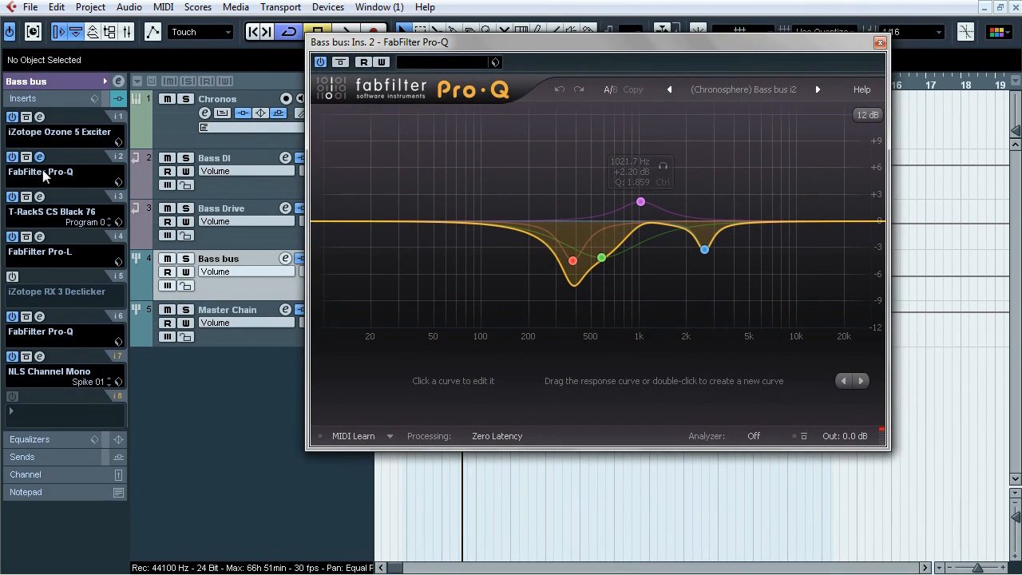
left_click(39, 157)
left_click(40, 196)
left_click(40, 197)
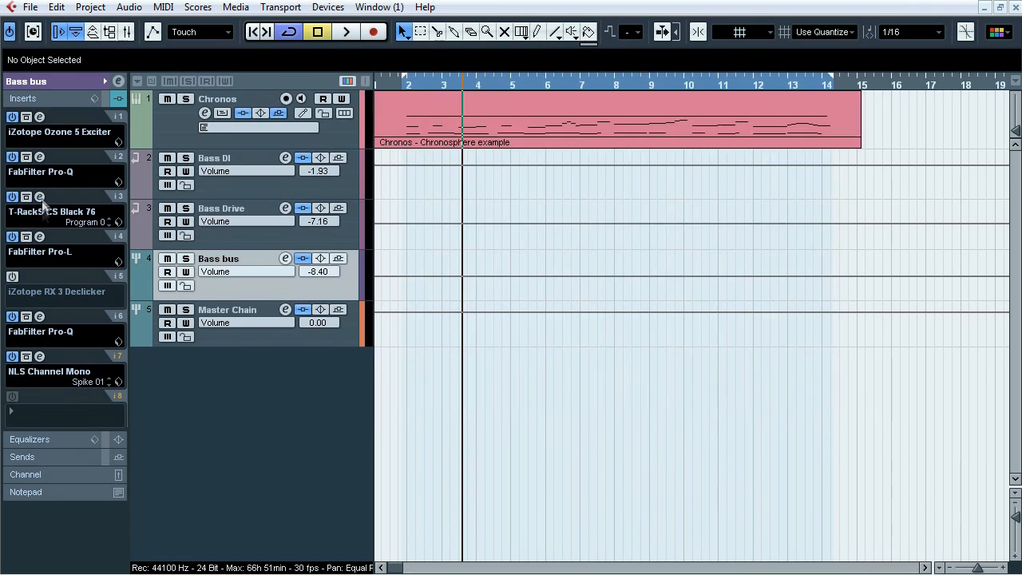
left_click(40, 237)
left_click(41, 236)
Audition the Bass bus RX 3 Declicker with clicks-only output and with the plug-in switched off and on, then stop playback and deactivate it
left_click(12, 276)
left_click(39, 276)
left_click_drag(594, 45, 478, 151)
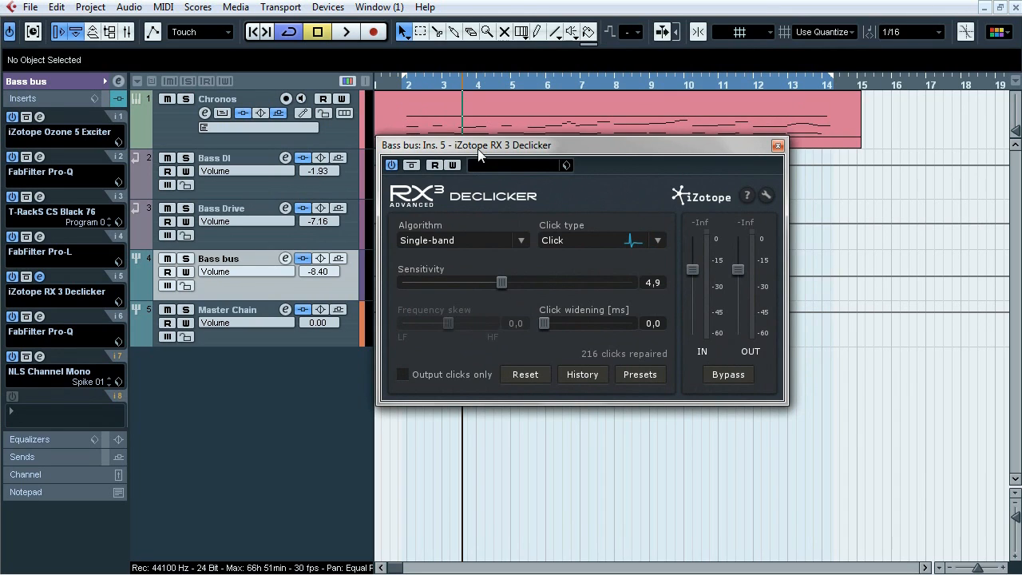
key("space")
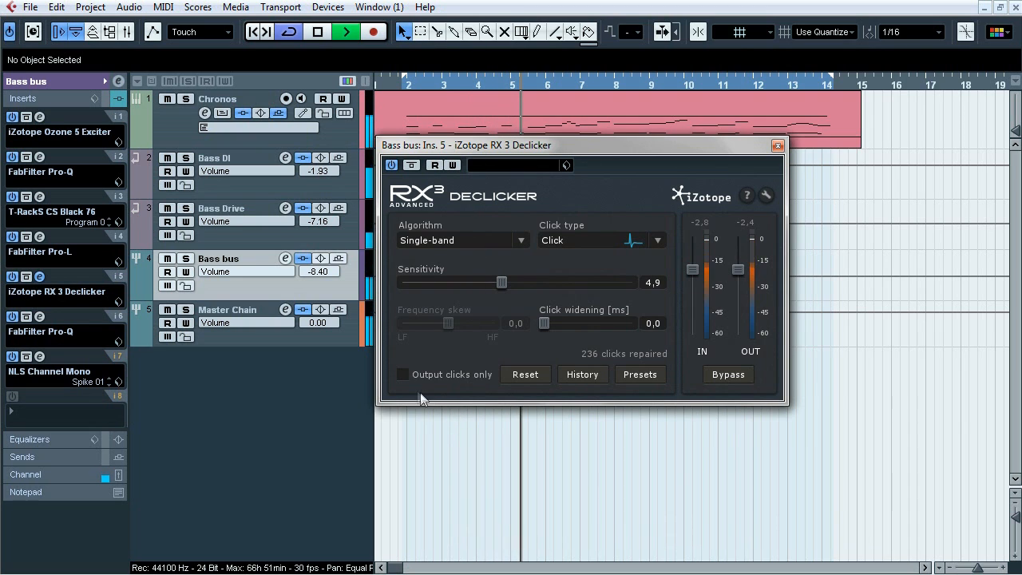
left_click(403, 376)
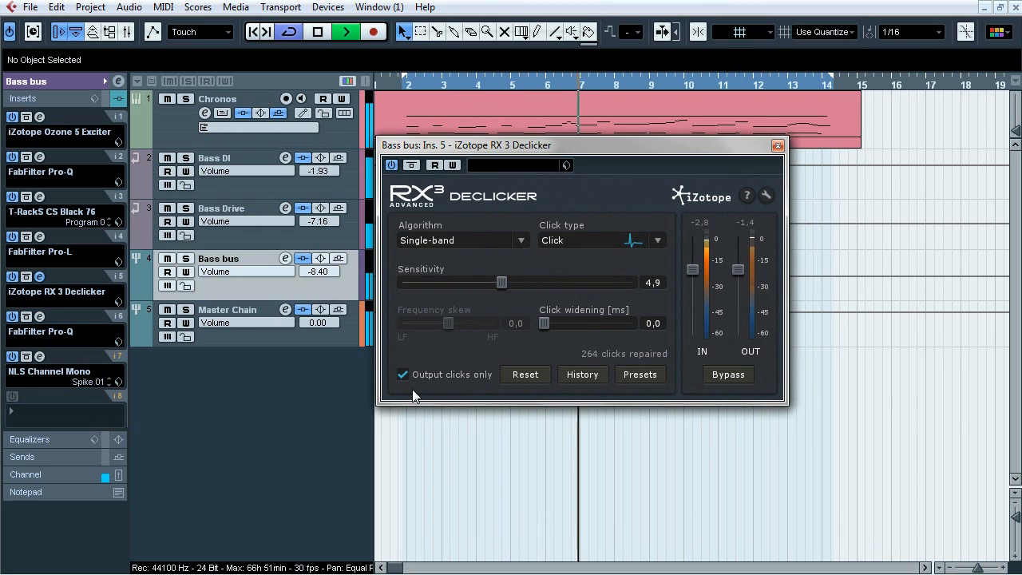
left_click(401, 376)
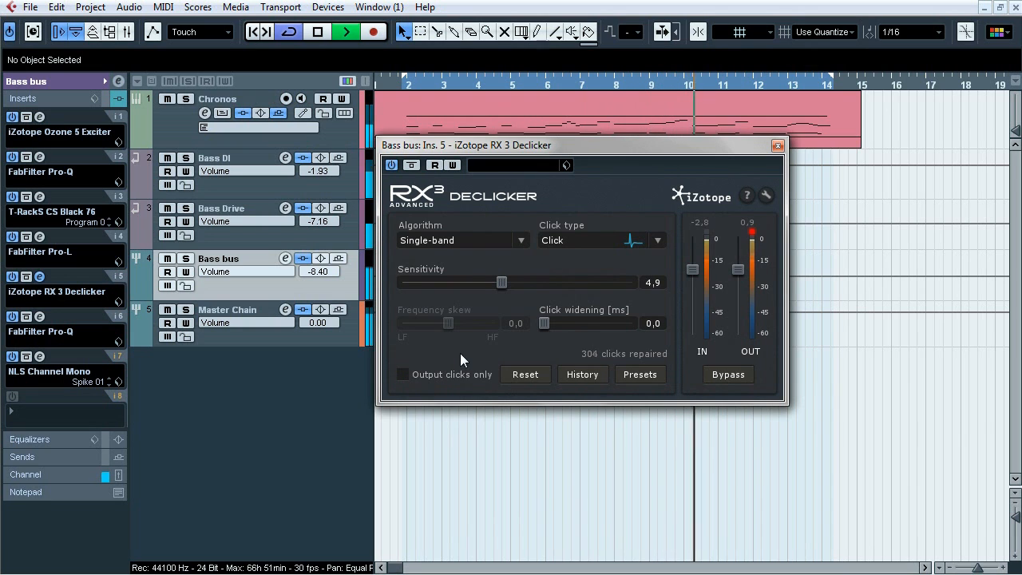
left_click(391, 165)
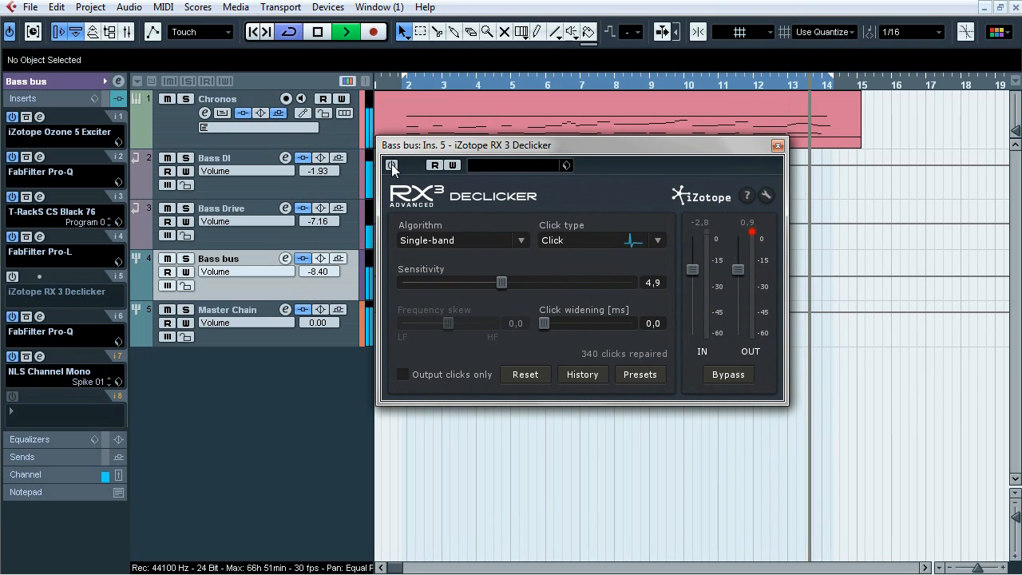
left_click(391, 165)
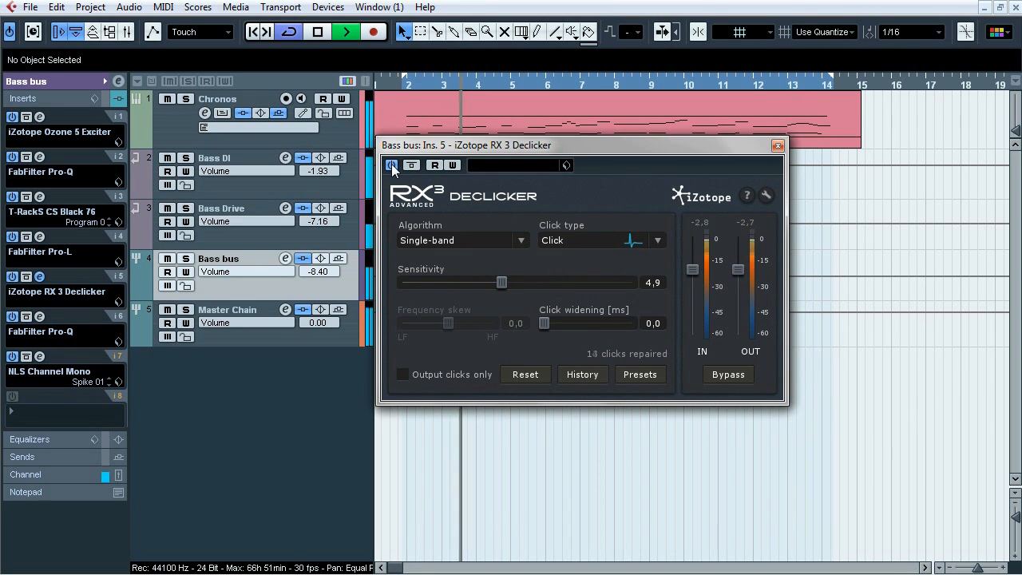
key("space")
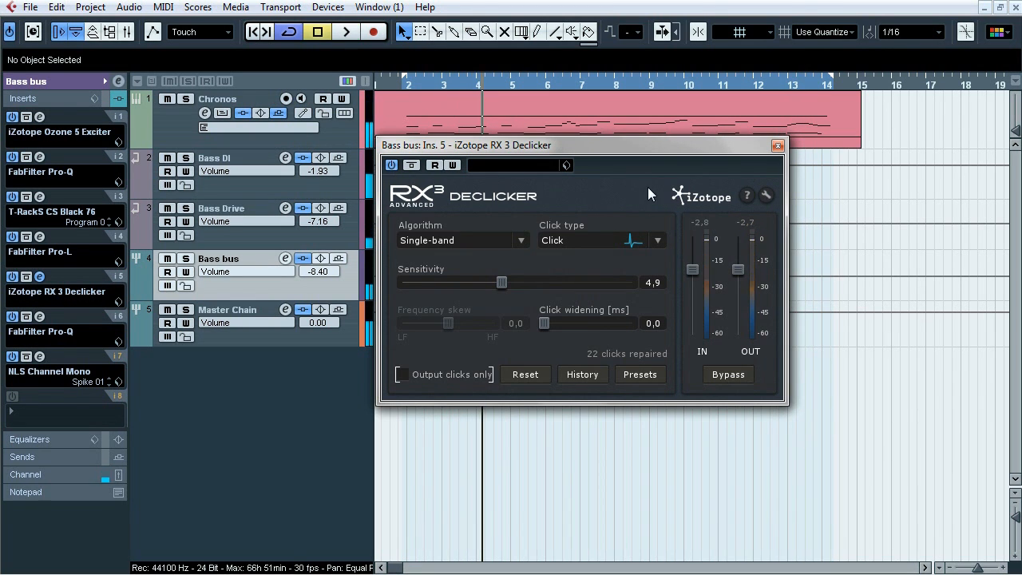
left_click(391, 165)
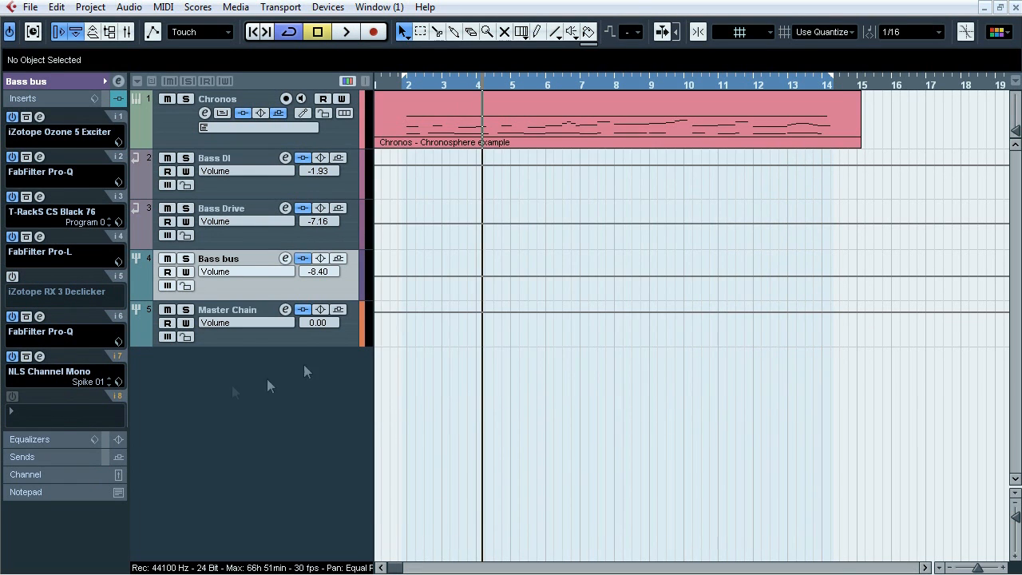
Examine the FabFilter Pro-Q in insert slot 6 and the NLS Channel Mono on the Bass bus
left_click(40, 317)
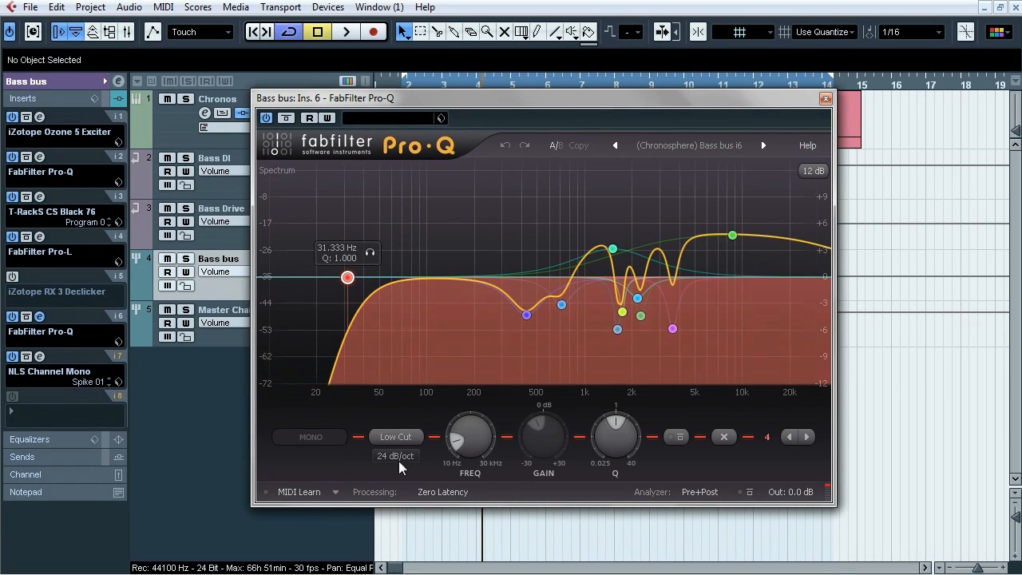
left_click(39, 356)
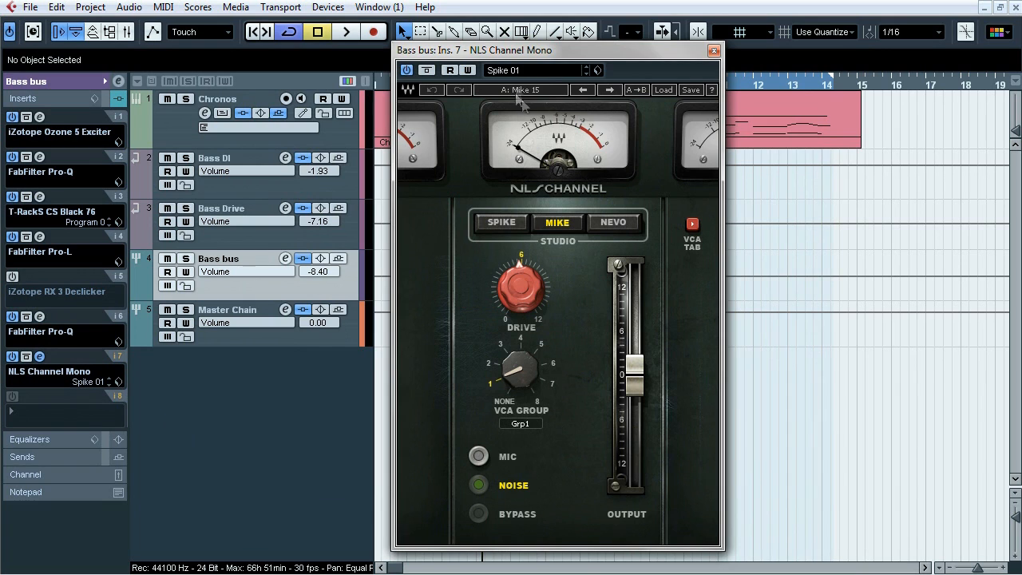
left_click(40, 356)
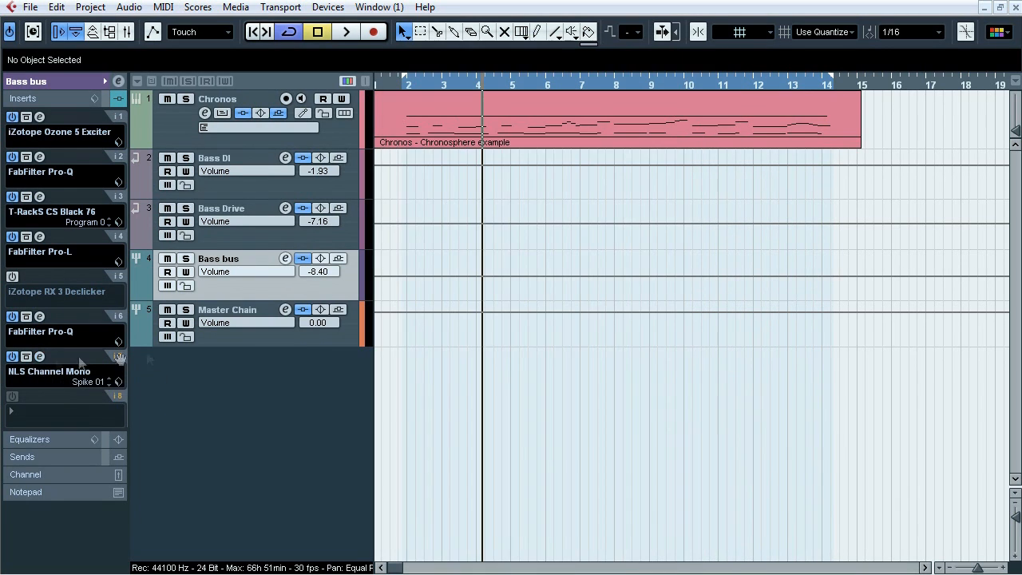
Examine the NLS Buss Stereo and iZotope Ozone 5 Exciter inserts on the Master Chain
left_click(245, 313)
left_click(40, 117)
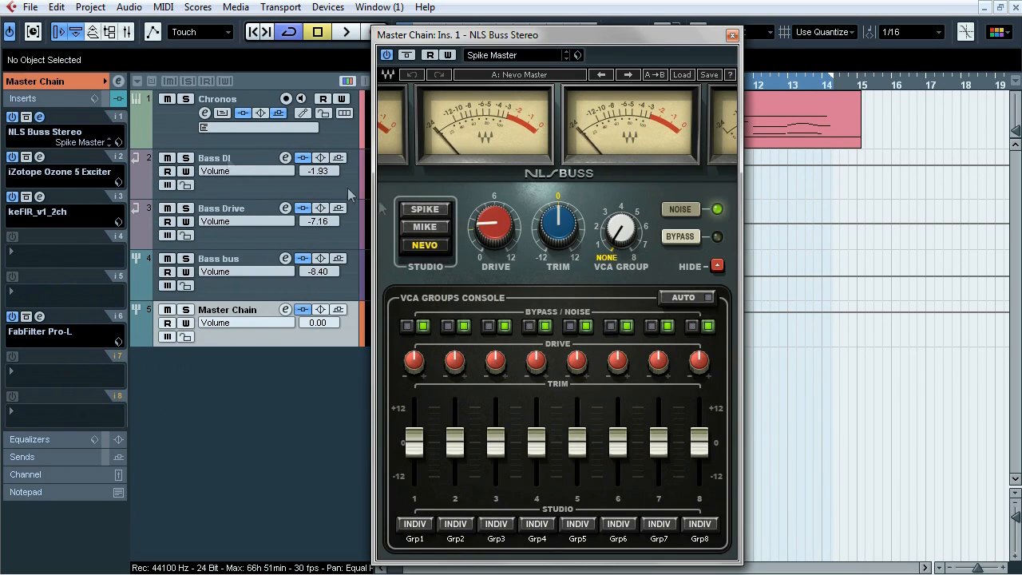
left_click(40, 118)
left_click(40, 158)
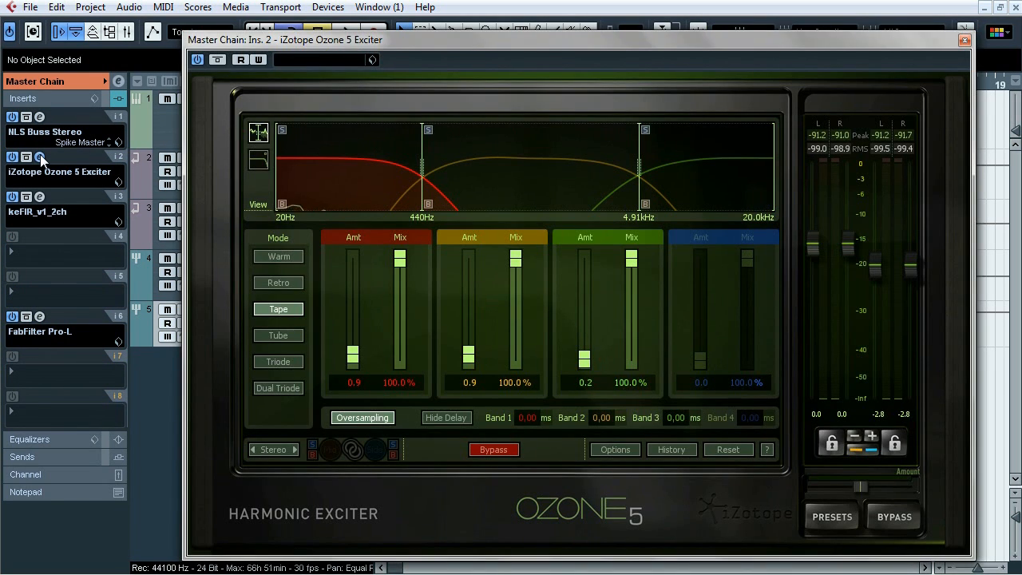
left_click(40, 157)
Play the example with the Master Chain's keFIR master correction bypassed and active, then stop playback and close the plug-in
left_click(40, 196)
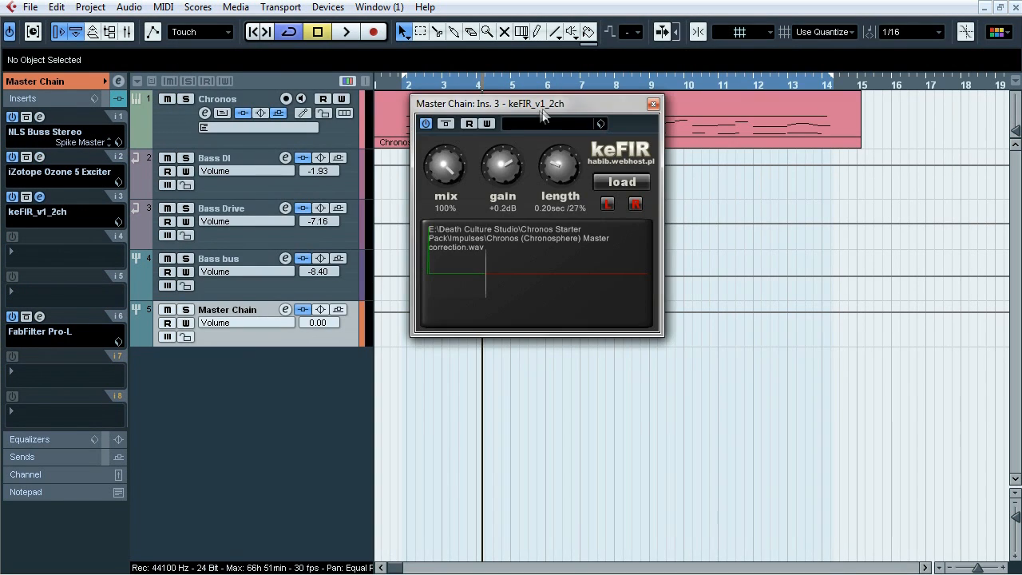
left_click_drag(542, 114, 536, 134)
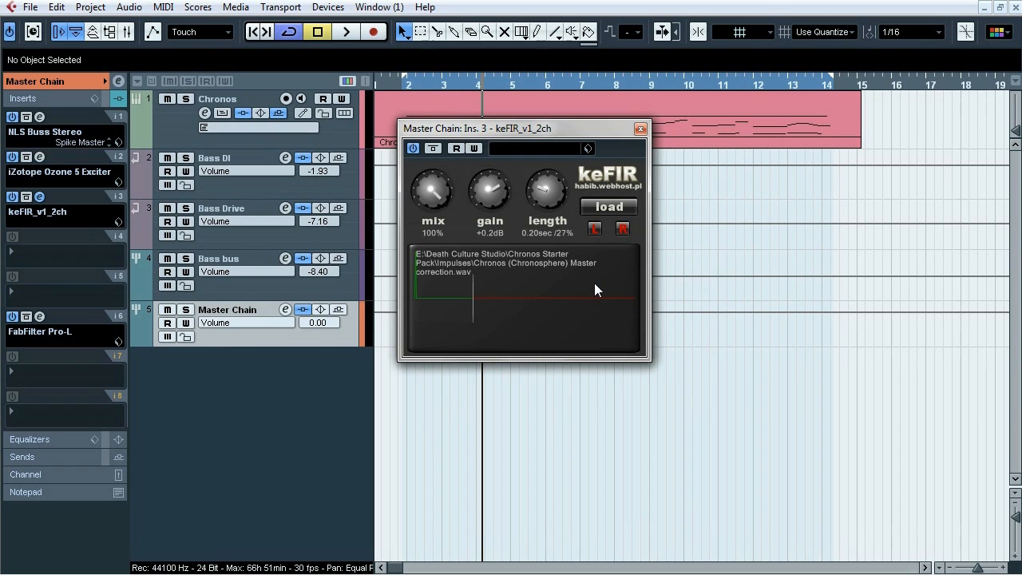
key("space")
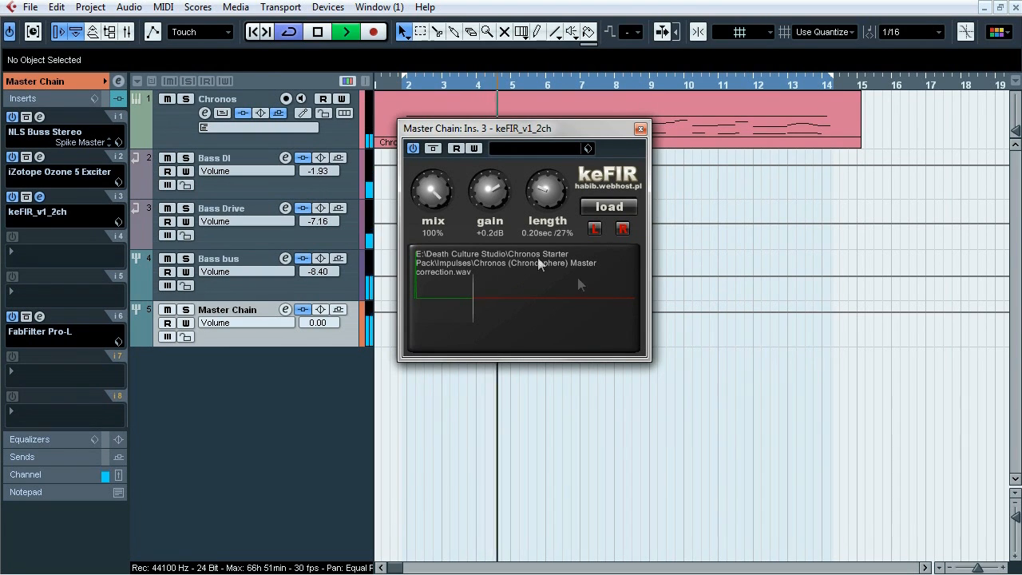
left_click(430, 153)
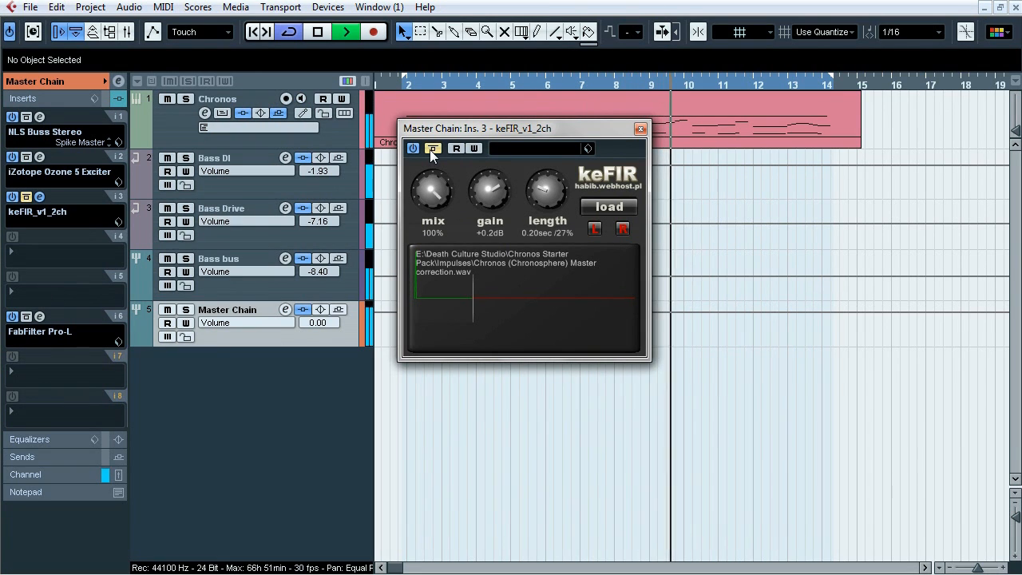
left_click(432, 151)
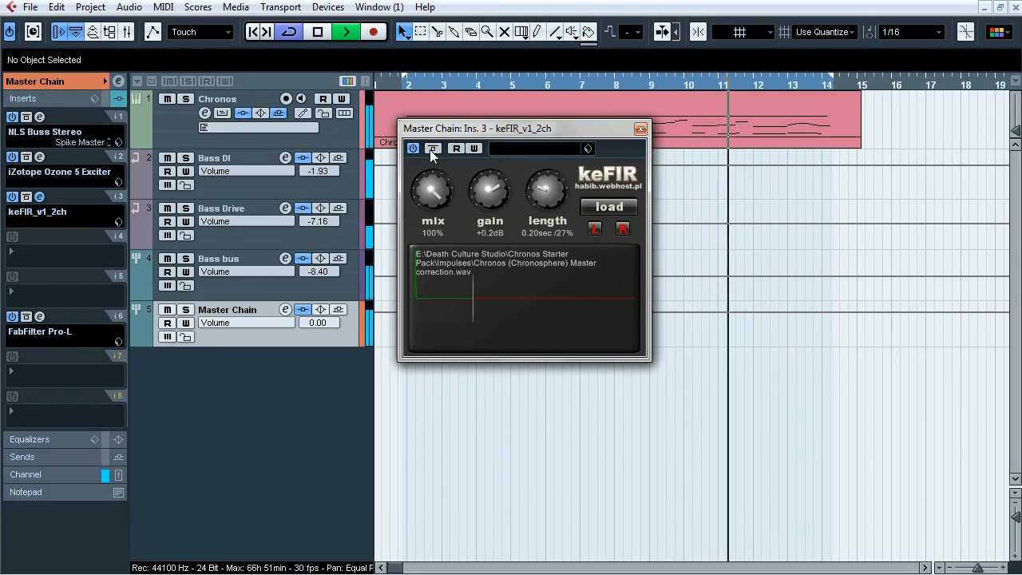
key("space")
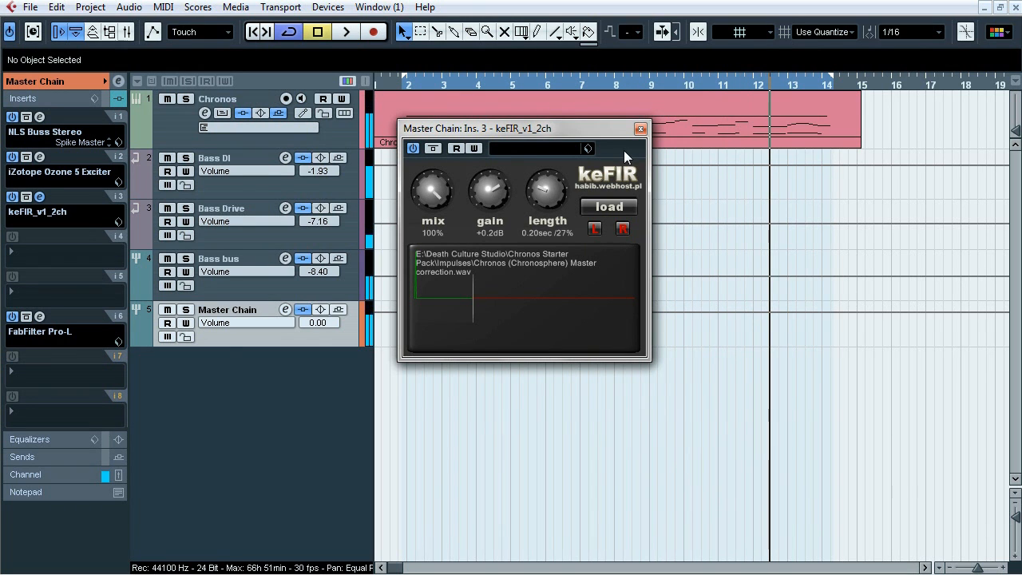
left_click(639, 129)
Examine the FabFilter Pro-L insert in slot 6 of the Master Chain
left_click(39, 317)
left_click_drag(631, 12, 460, 45)
left_click(835, 45)
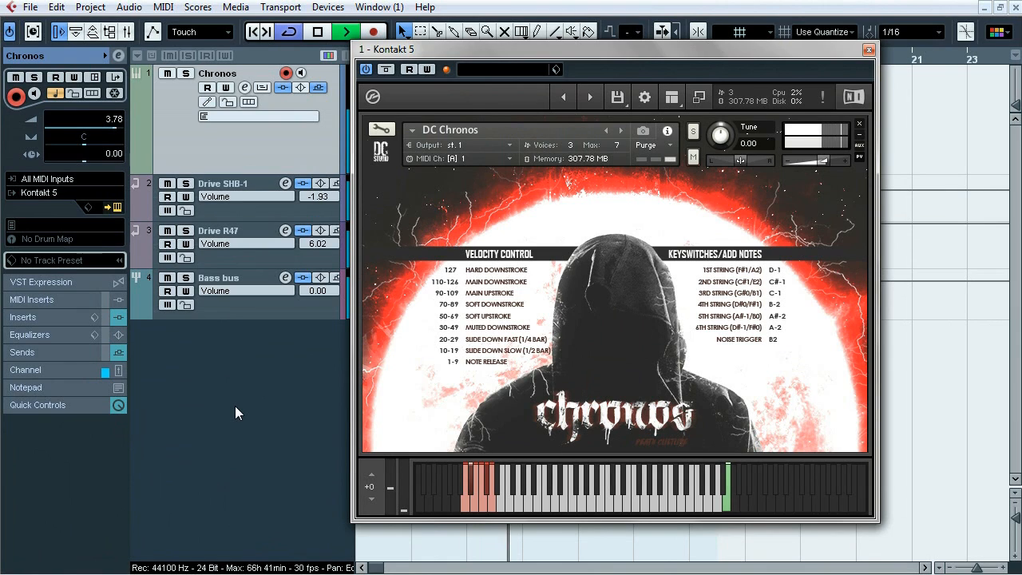
Stop the Behemoth example with Kontakt closed and fit the cycle range to its notes, from bar 2 to about the middle of bar 11
left_click(868, 50)
key("space")
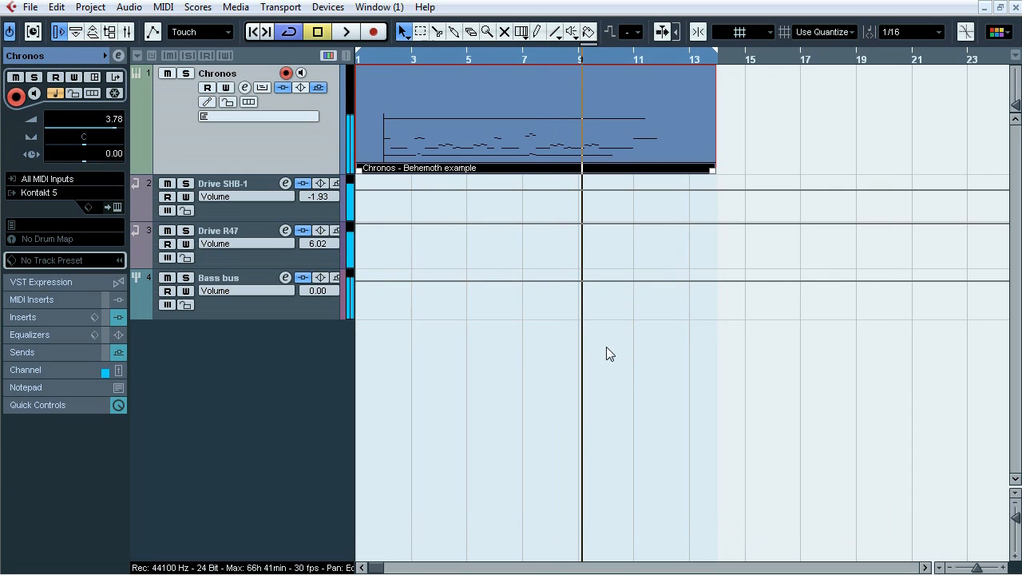
left_click_drag(360, 52, 382, 61)
left_click_drag(711, 57, 649, 62)
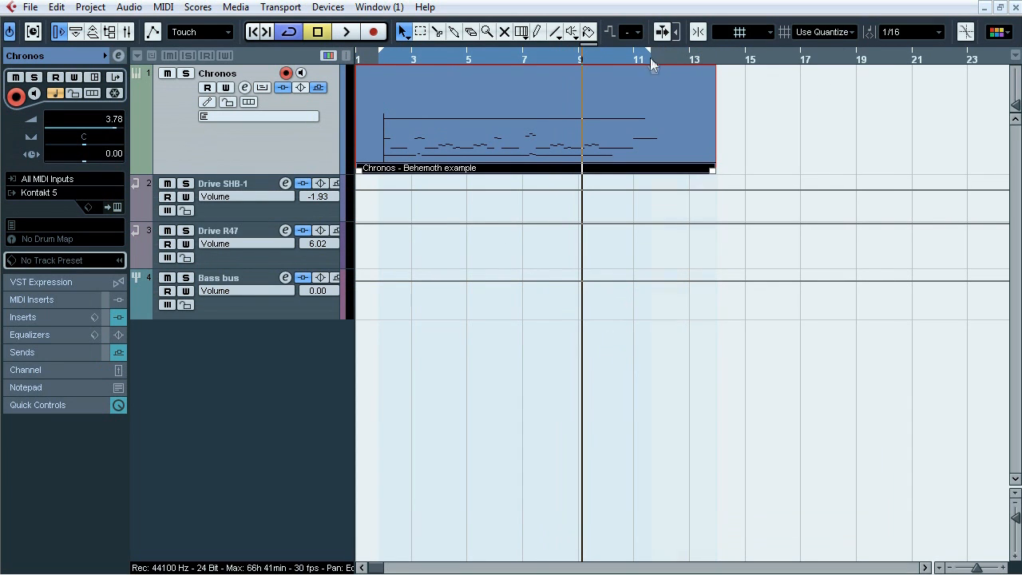
Examine the Behemoth example's bass notes, keyswitches and velocities in the Key Editor, then return to the project
double_click(616, 112)
left_click_drag(1018, 166, 1018, 258)
left_click_drag(863, 407, 96, 198)
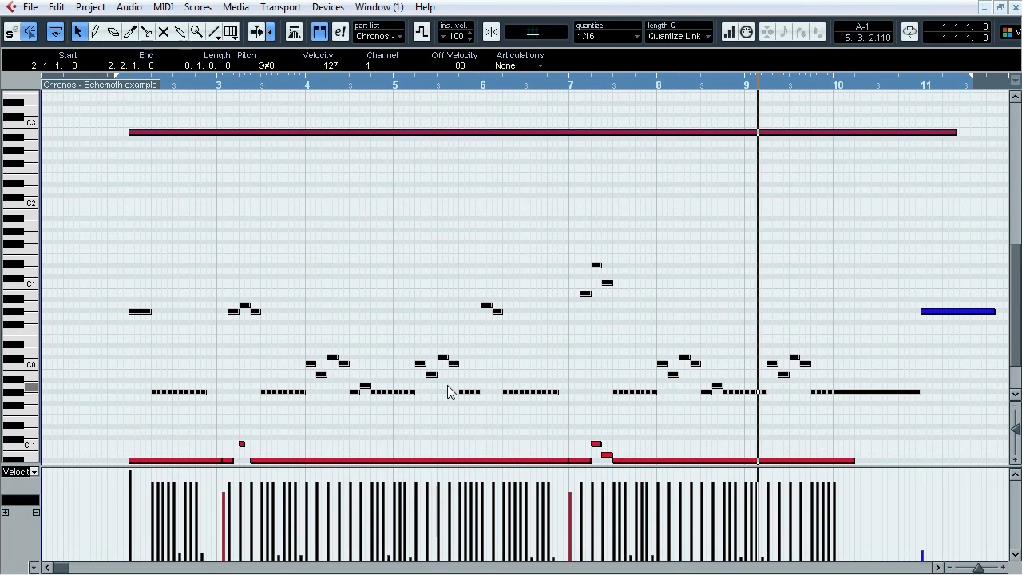
left_click(447, 391)
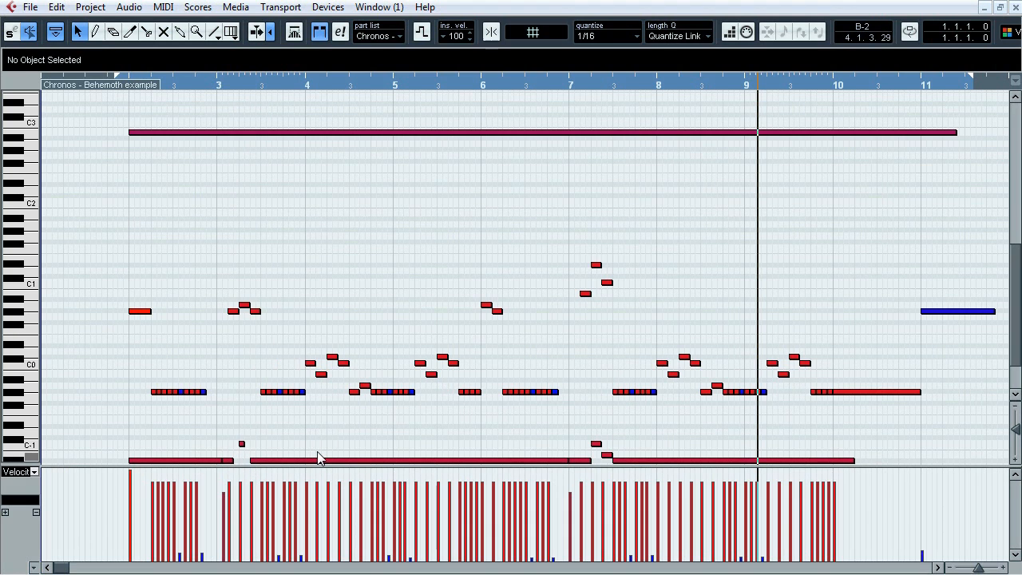
left_click(1013, 7)
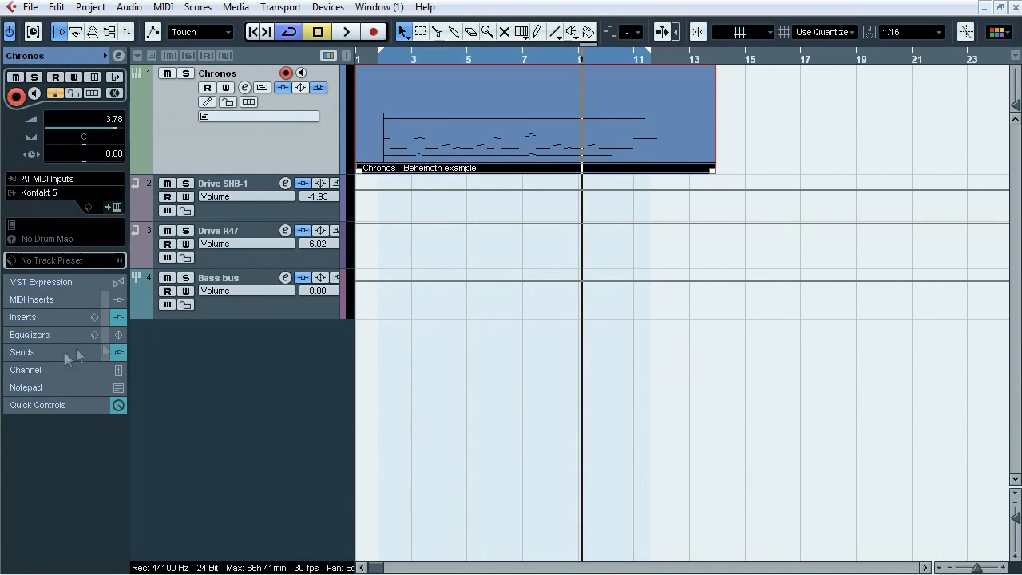
Examine the Behemoth project's Chronos sends, Group/FX output routing and mixer levels
key("F4")
key("F3")
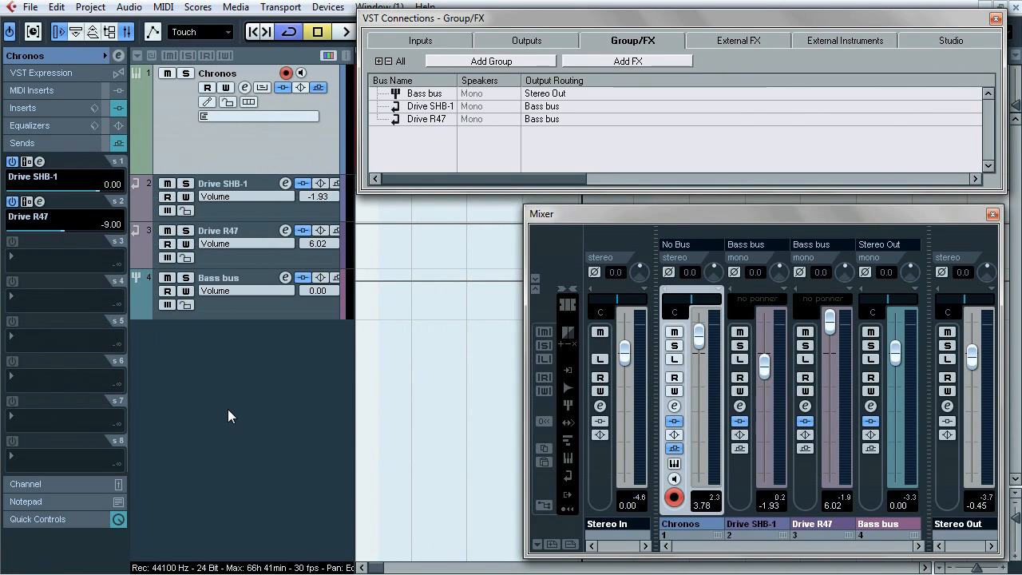
Close the mixer and routing windows and audition the Behemoth example from bar 2 with Drive SHB-1 soloed, Drive R47 soloed, and both together
key("F3")
key("F4")
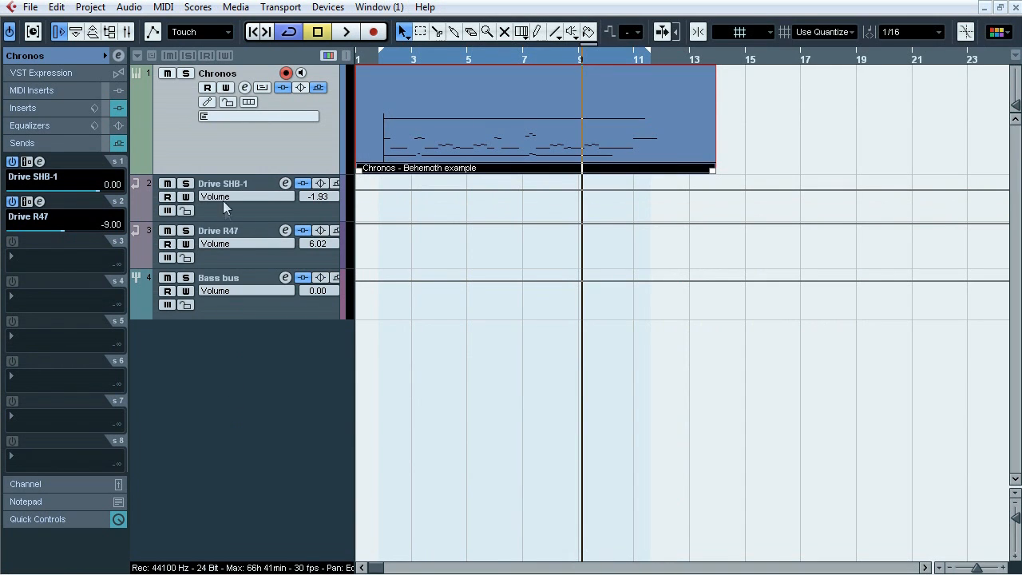
left_click(185, 184)
key("space")
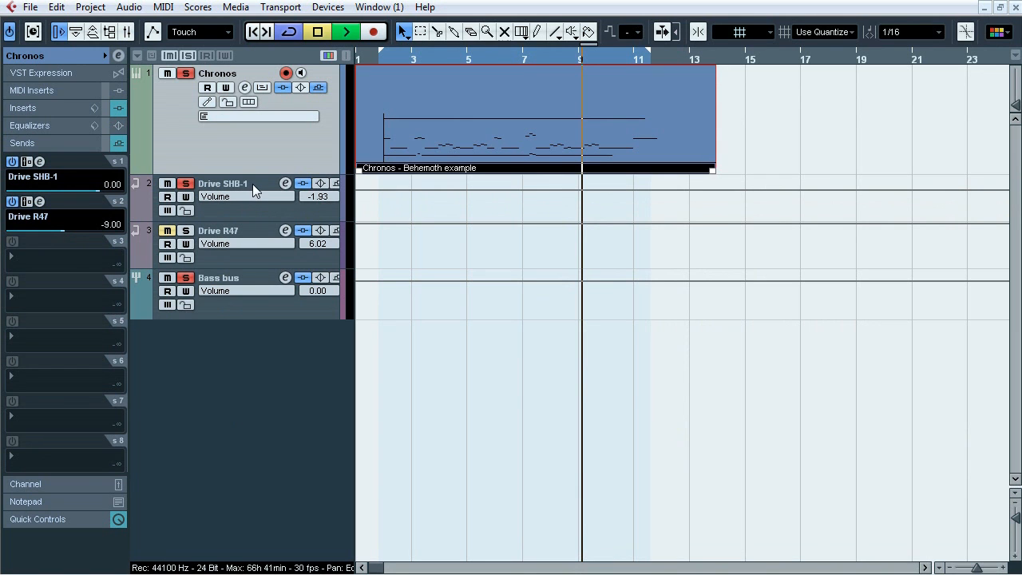
left_click(387, 62)
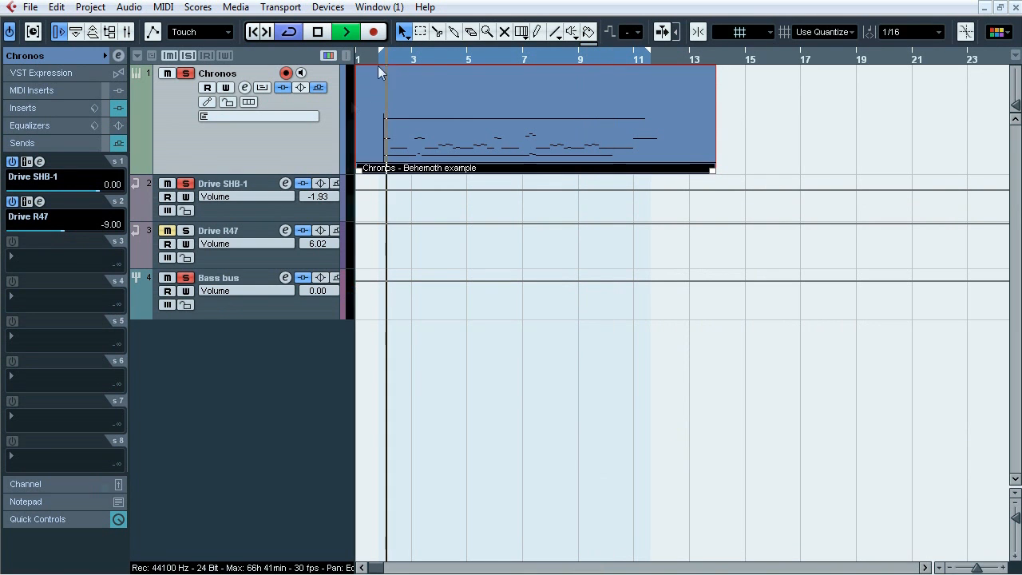
left_click(185, 183)
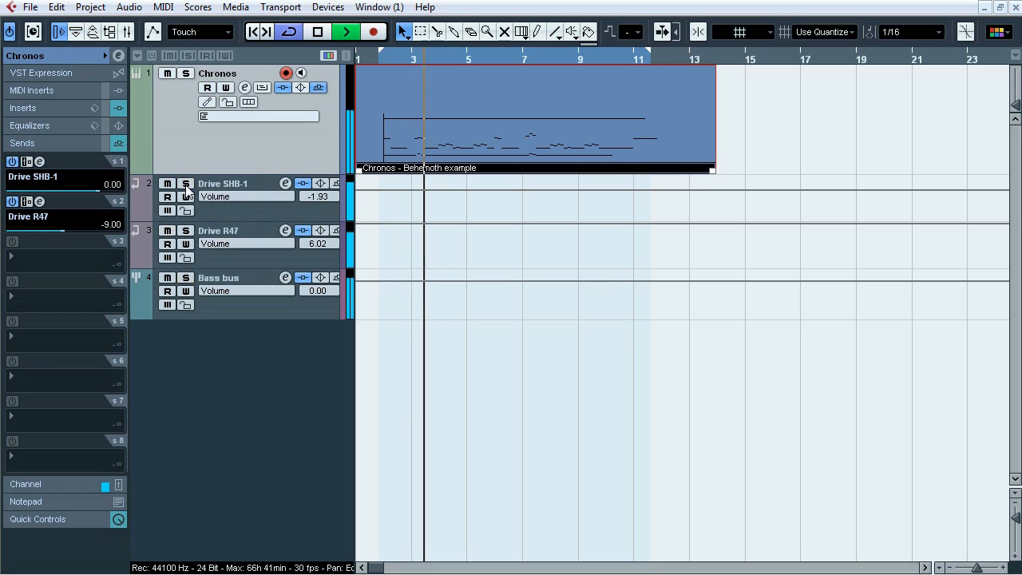
left_click(185, 231)
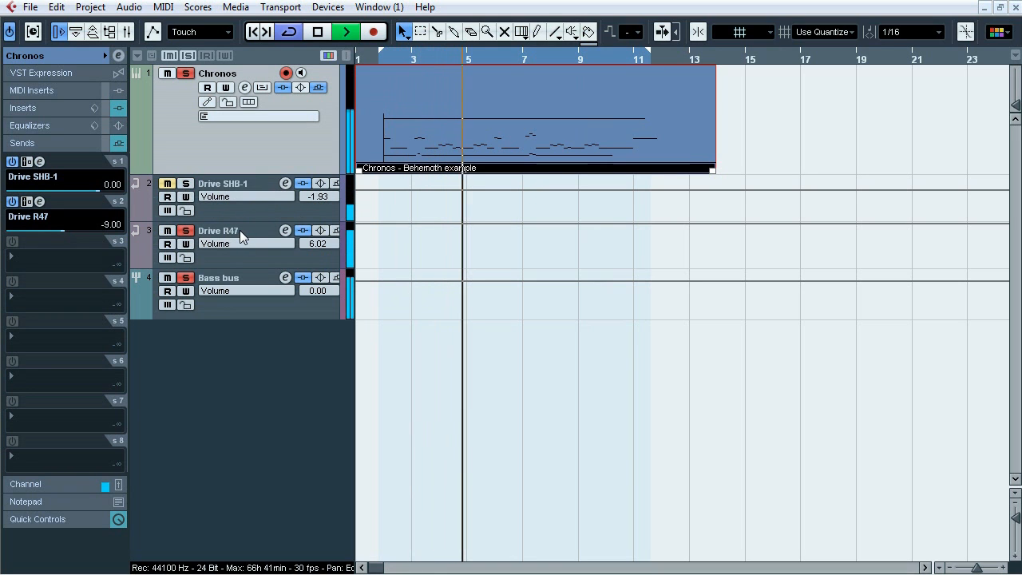
left_click(185, 230)
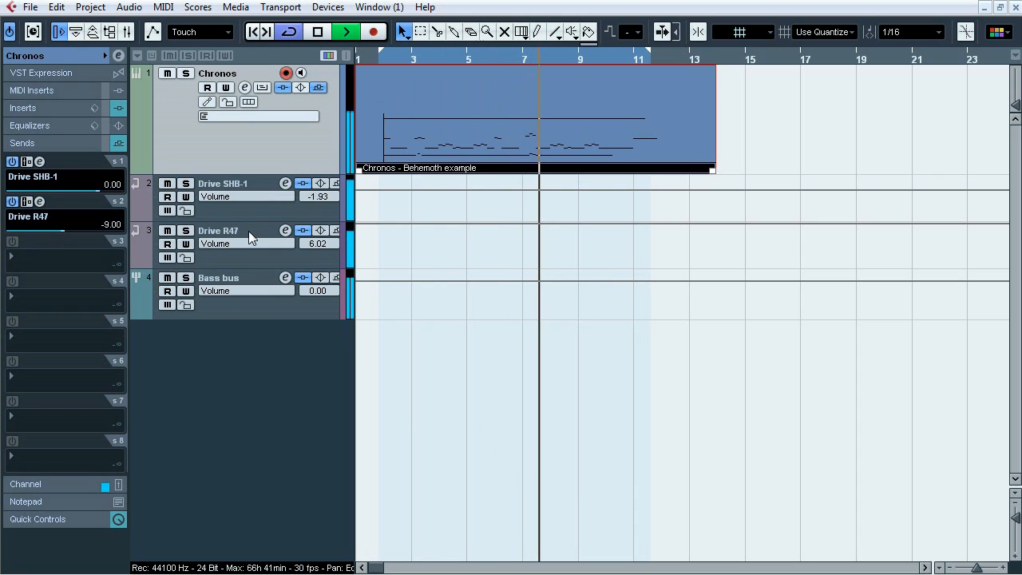
key("space")
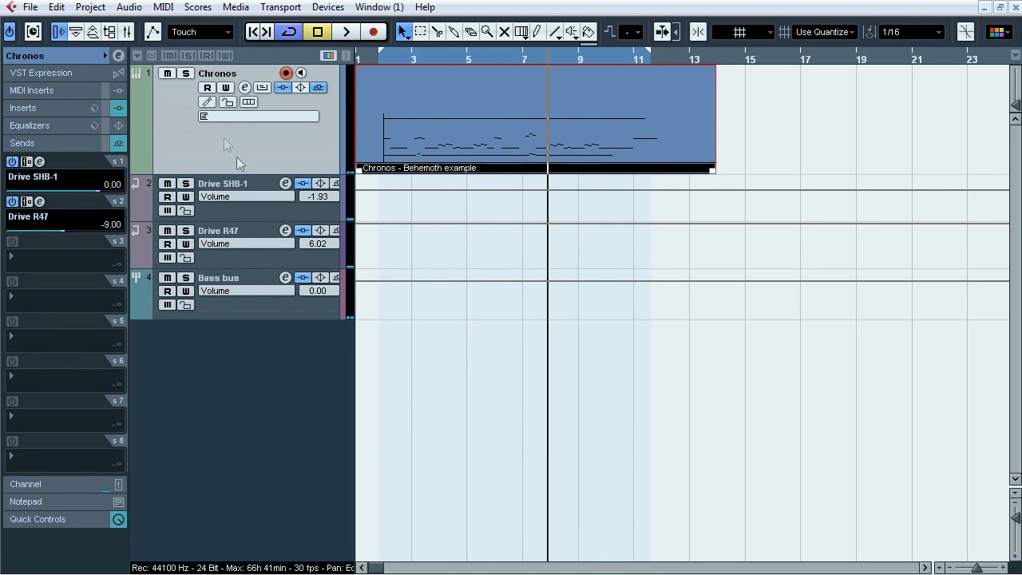
Examine the Chronos track's three inserts in order: FabFilter Pro-Q, keFIR and L2 Stereo, closing each one
left_click(61, 112)
left_click(40, 127)
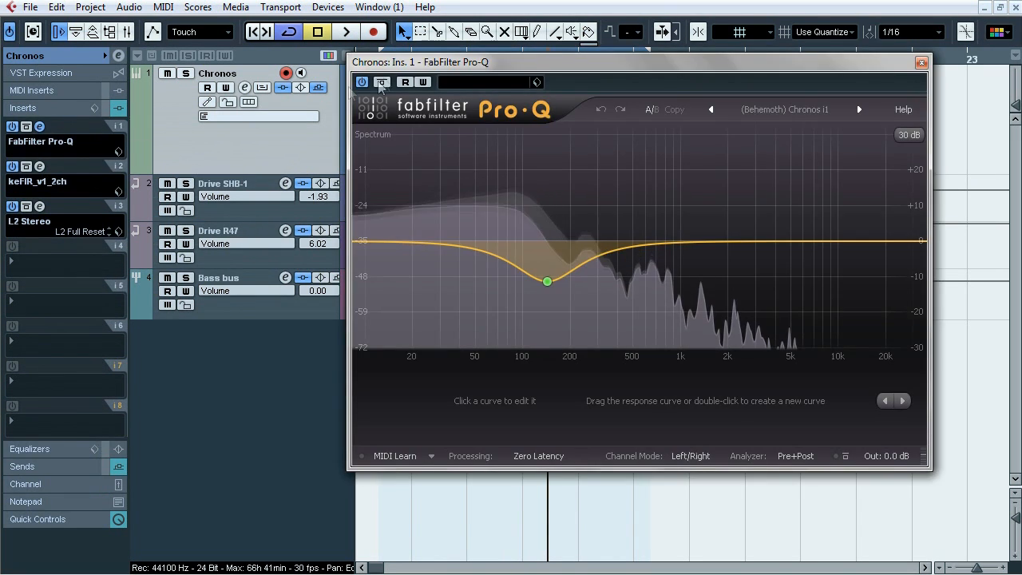
left_click(39, 127)
left_click(40, 166)
left_click_drag(476, 180, 457, 180)
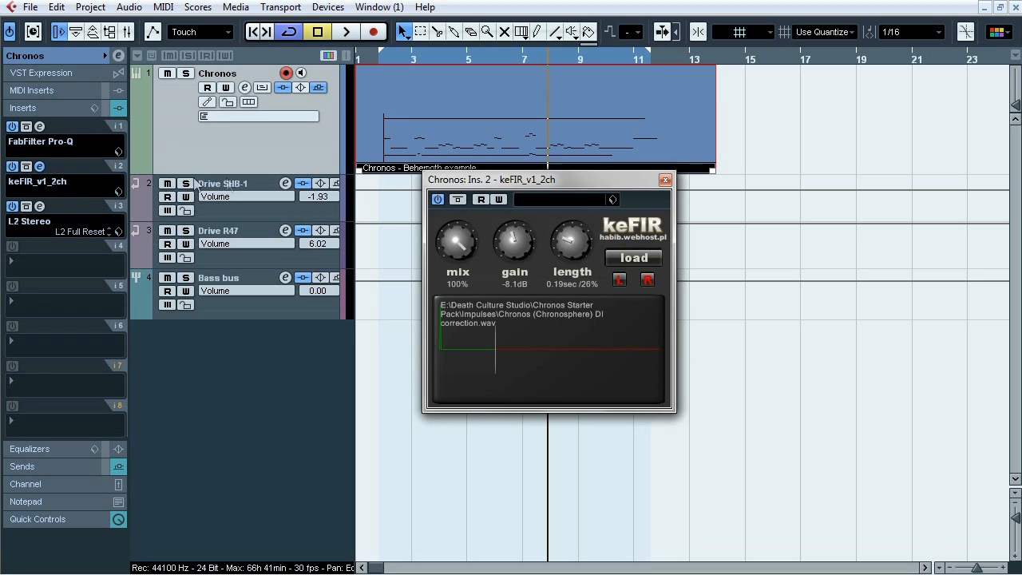
left_click(40, 168)
left_click(40, 206)
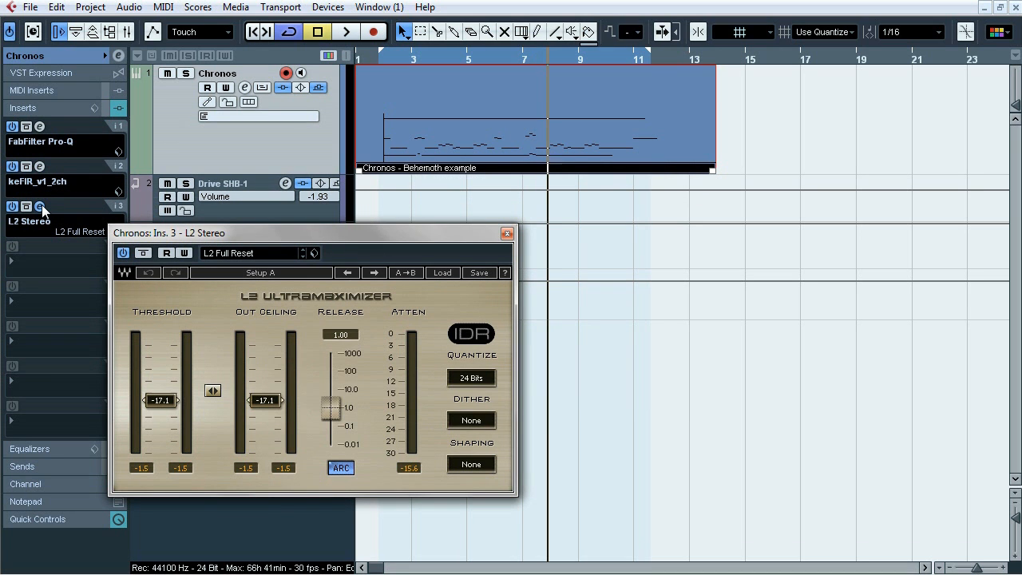
left_click(40, 206)
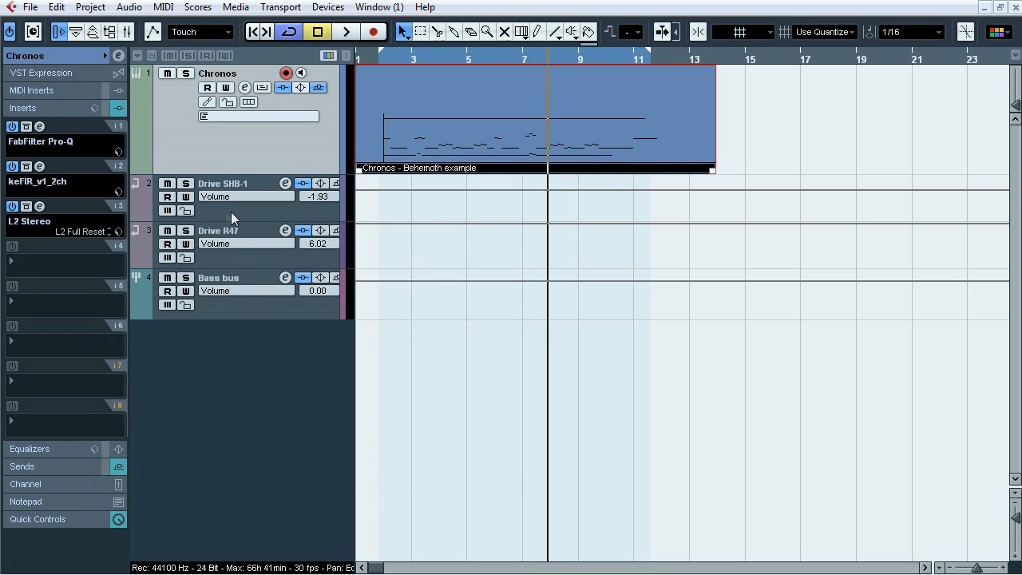
Examine the FabFilter Pro-Q and SHB-1 inserts on Drive SHB-1, and switch on and inspect its iZotope RX 3 Declicker
left_click(230, 212)
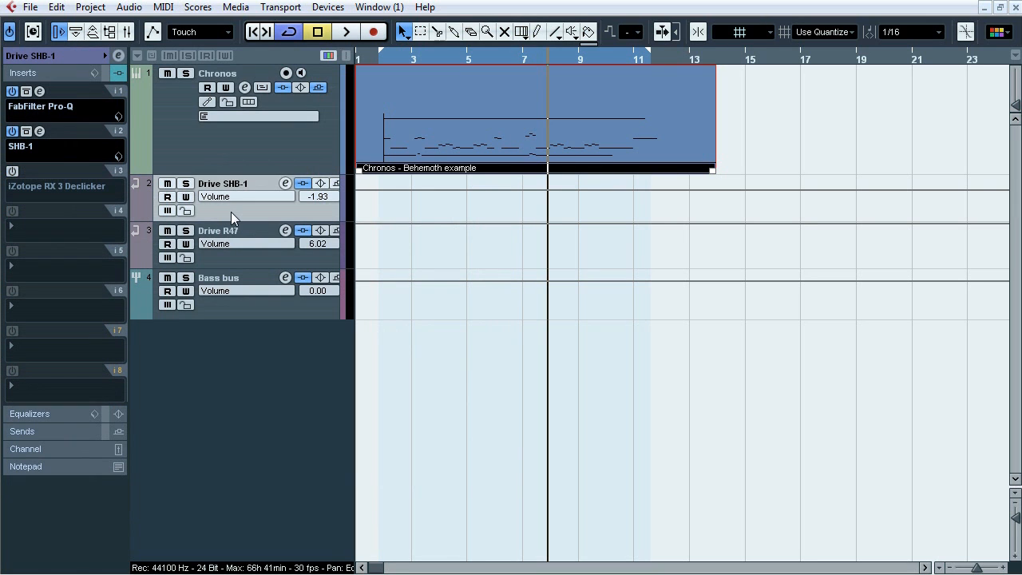
left_click(43, 94)
left_click_drag(352, 88, 356, 109)
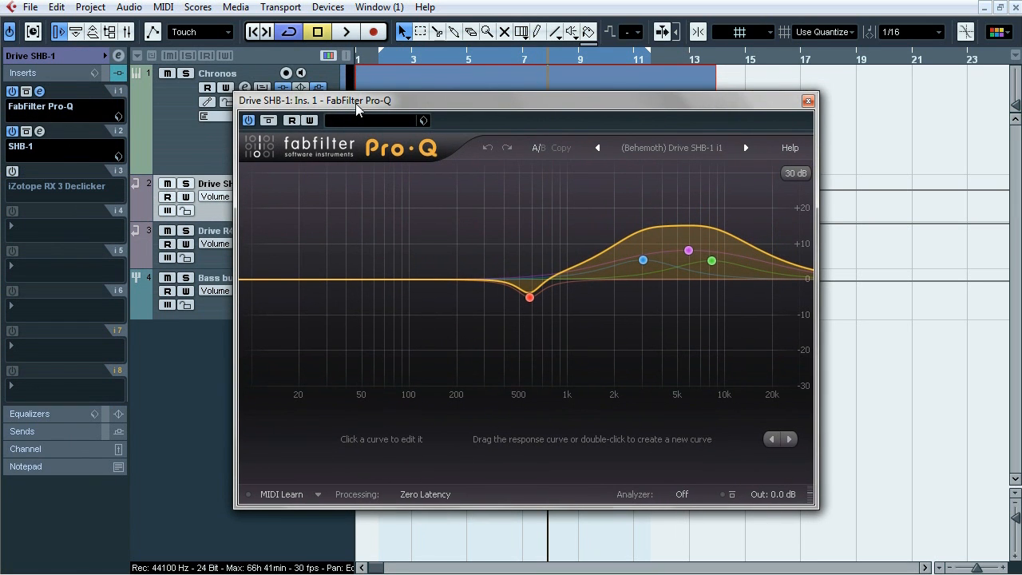
left_click(39, 92)
left_click(40, 131)
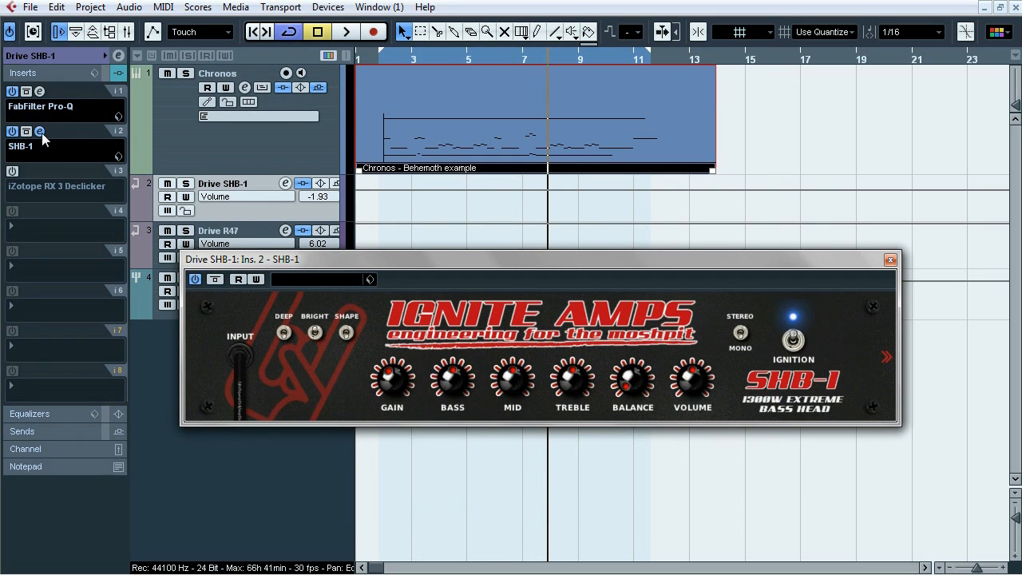
left_click(44, 132)
left_click(41, 173)
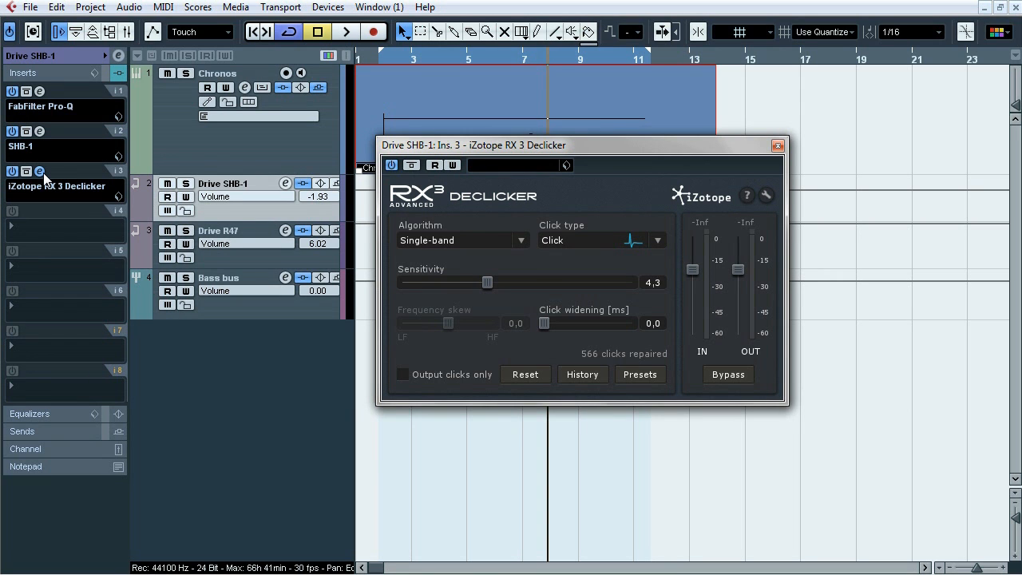
left_click(40, 171)
Examine the TSE R47 insert on the Drive R47 channel
left_click(250, 231)
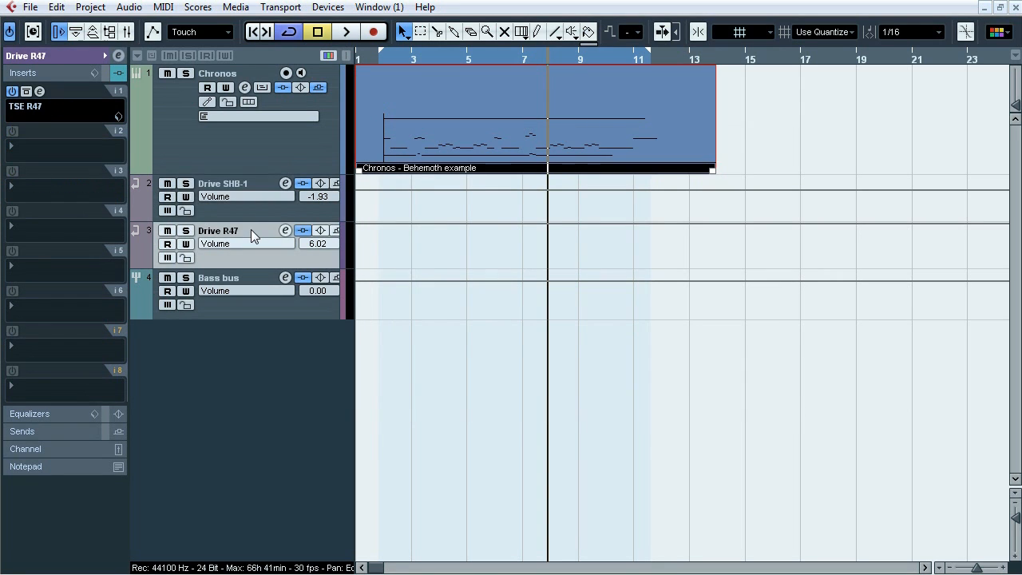
left_click(40, 91)
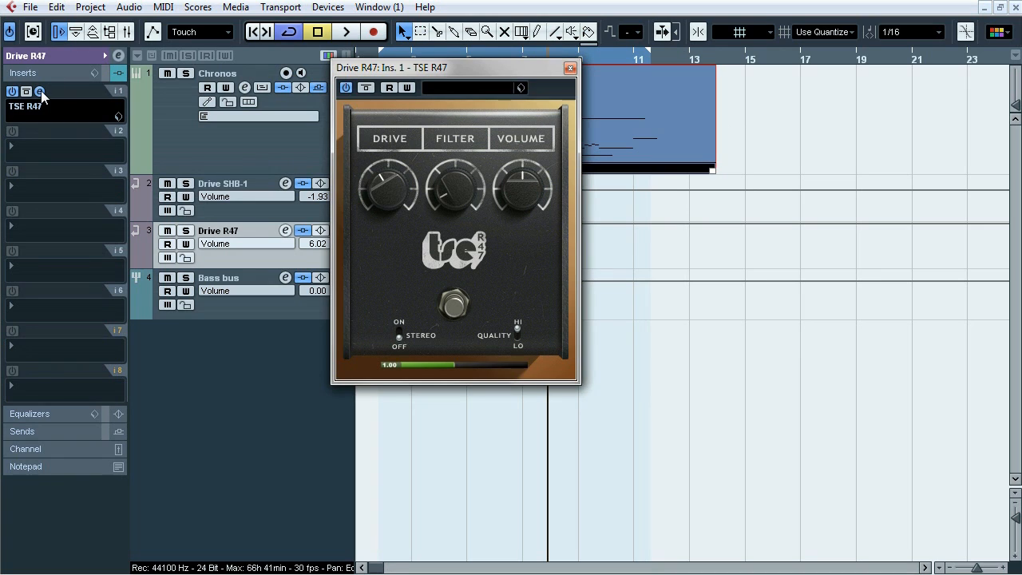
left_click(40, 91)
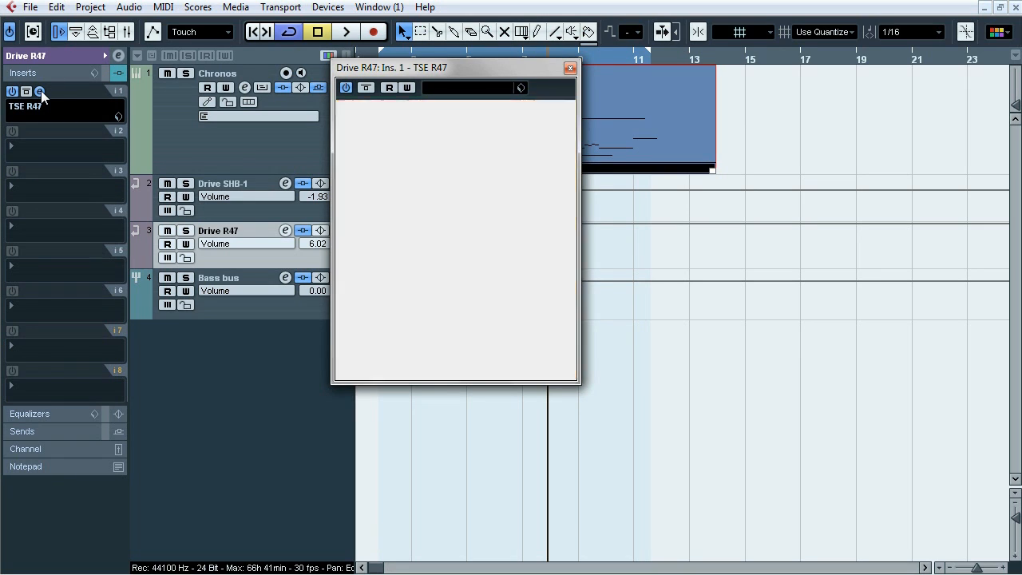
Examine the Bass bus's keFIR insert and the iZotope Ozone 5 Dynamics settings band by band, finishing with all bands shown
left_click(213, 281)
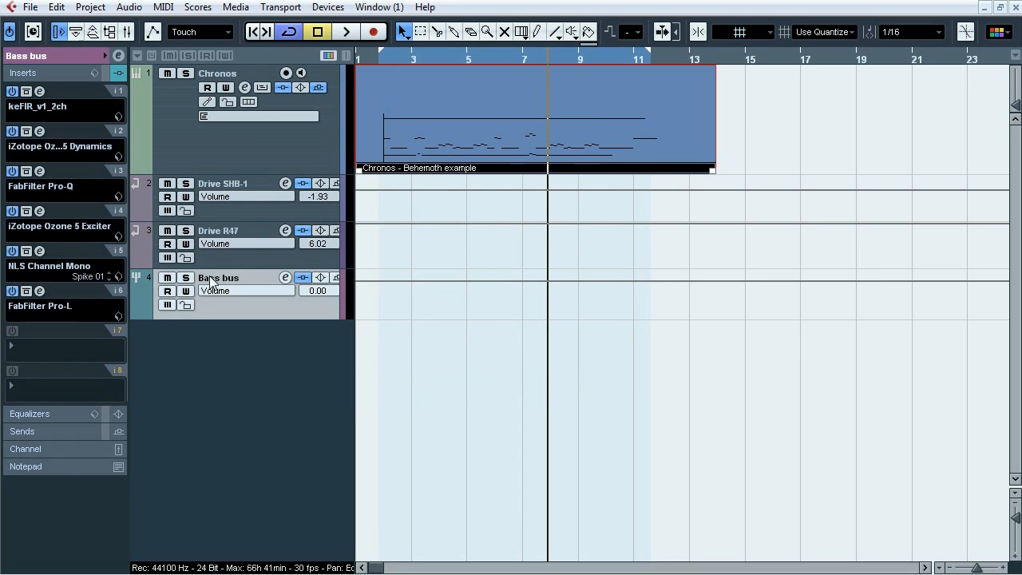
left_click(43, 92)
left_click(44, 91)
left_click(40, 131)
left_click_drag(347, 12, 339, 35)
left_click(230, 176)
left_click(379, 185)
left_click(552, 186)
left_click(561, 234)
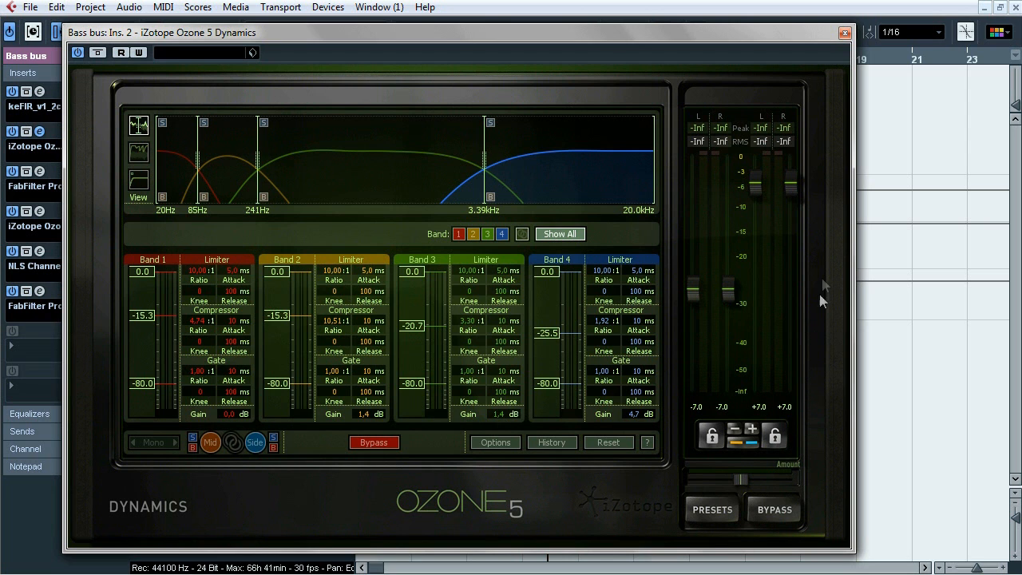
left_click(845, 33)
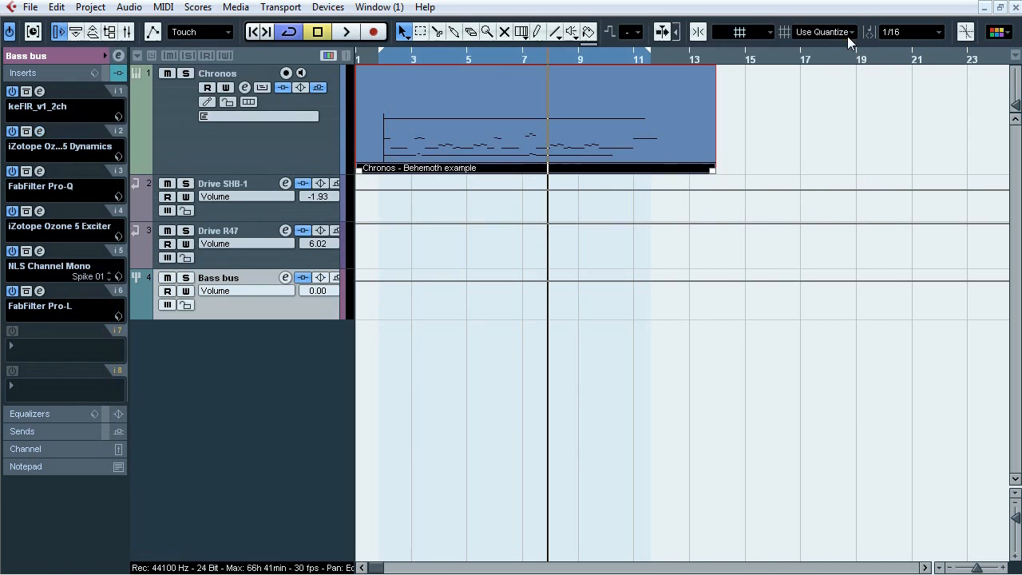
Examine the Bass bus's FabFilter Pro-Q curve with its high cut band selected, and the iZotope Ozone 5 Exciter settings
left_click(38, 171)
left_click_drag(781, 198, 899, 277)
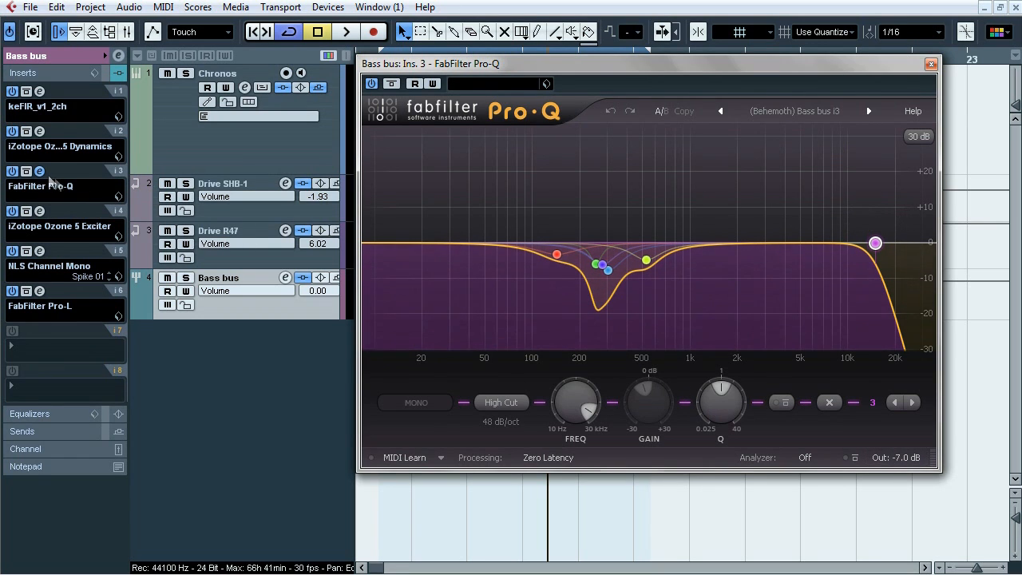
left_click(40, 172)
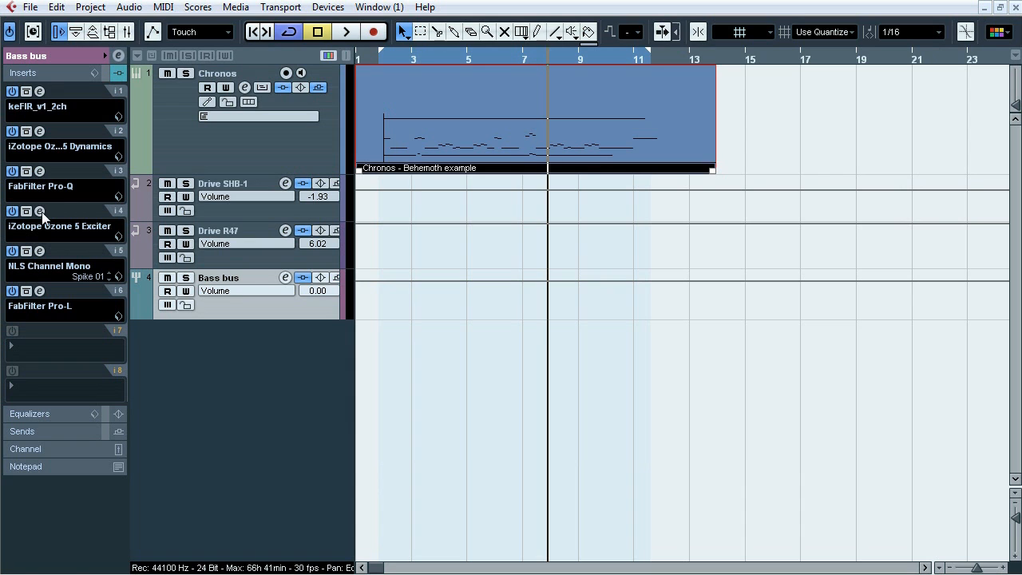
left_click(40, 212)
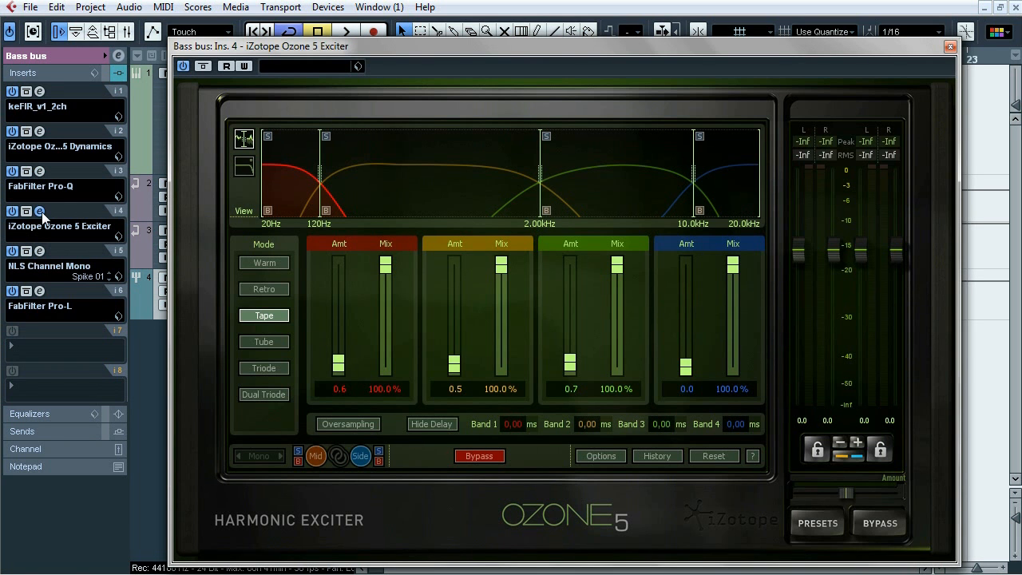
left_click(40, 212)
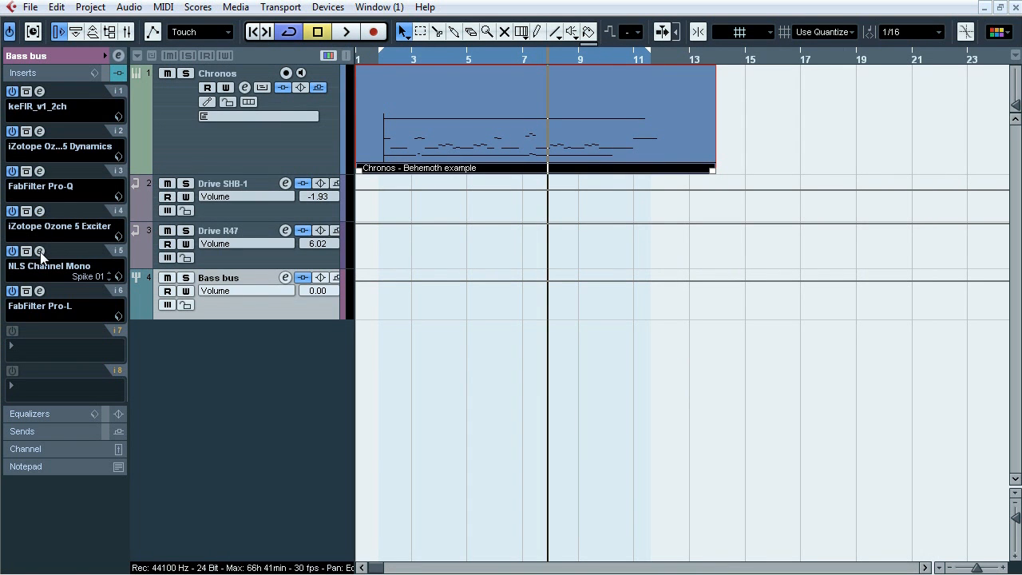
Examine the Bass bus's NLS Channel Mono insert and the FabFilter Pro-L insert with its advanced settings expanded
left_click(40, 251)
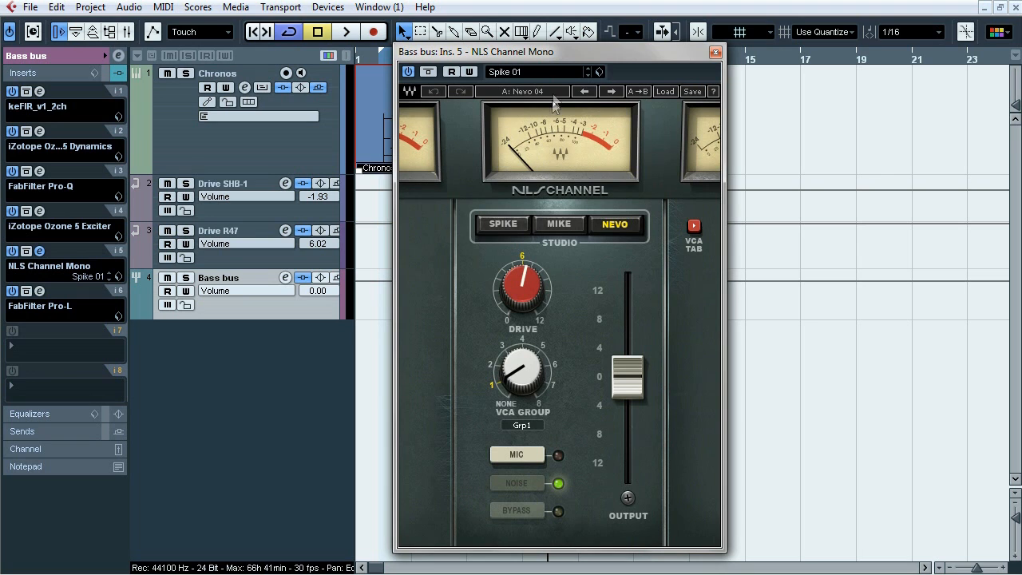
left_click(40, 251)
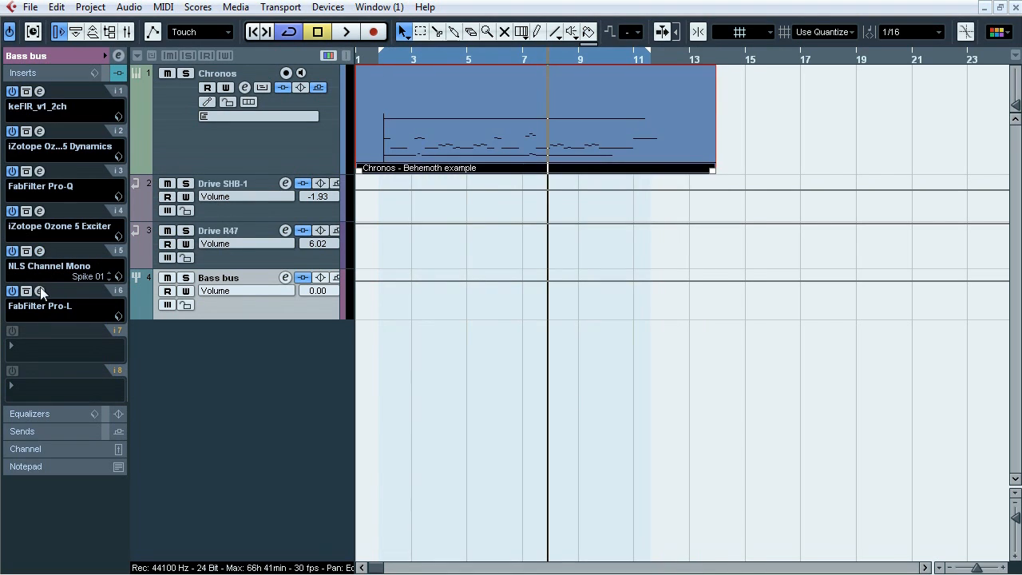
left_click(40, 291)
left_click(310, 443)
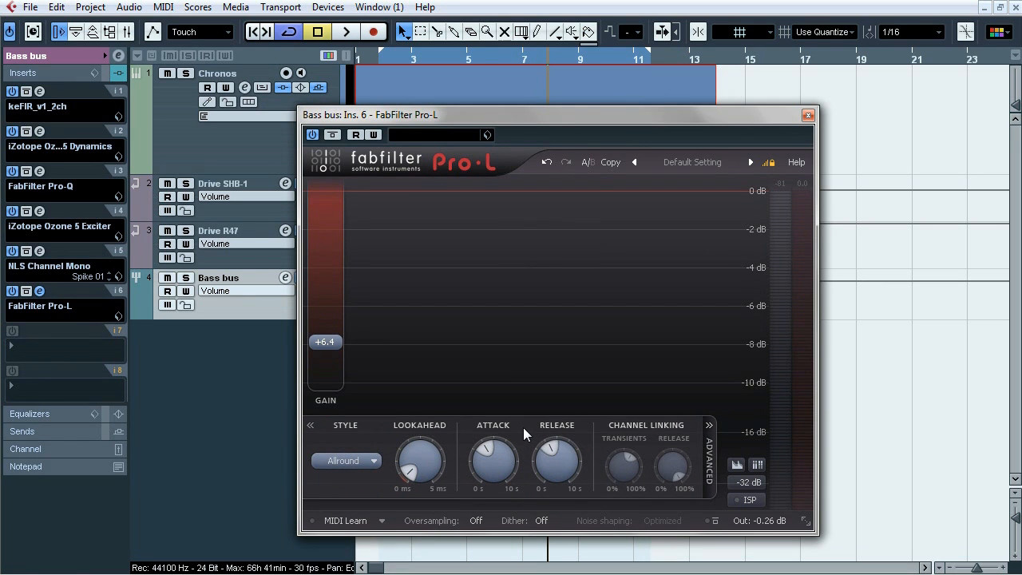
left_click(807, 117)
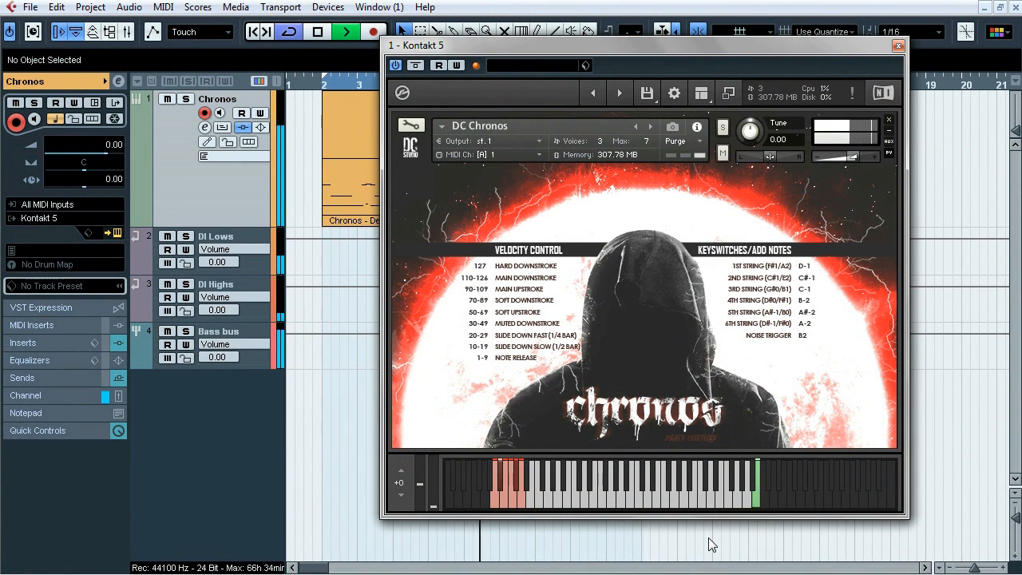
Stop the Defiler example with Kontakt closed and examine its notes, keyswitches and velocities in the Key Editor, selecting the repeated low notes in bar 6
left_click(898, 46)
key("space")
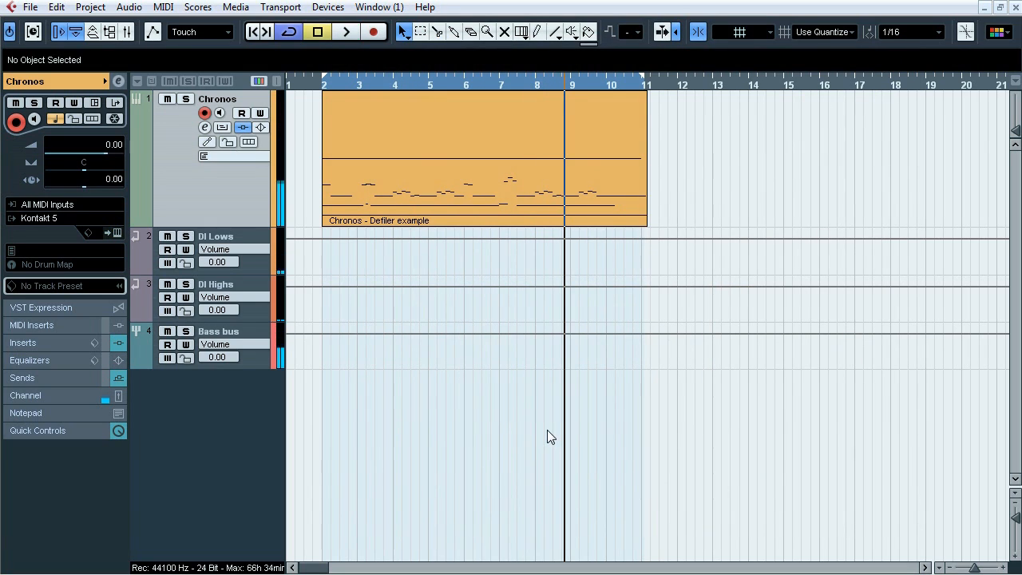
double_click(544, 162)
left_click_drag(1014, 171, 1014, 285)
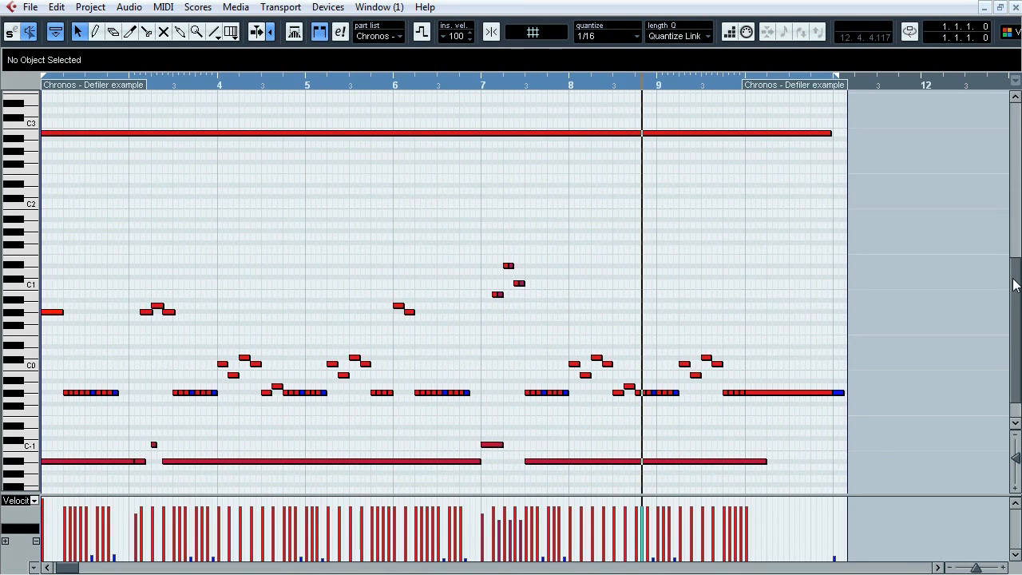
left_click_drag(498, 368, 409, 413)
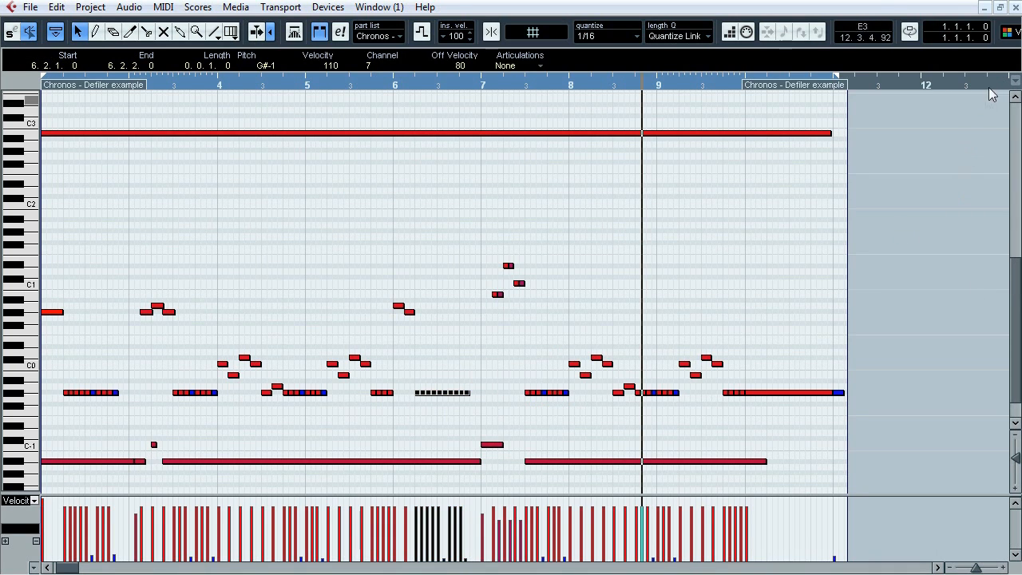
left_click(1013, 7)
Examine the Defiler project's Chronos sends, Group/FX output routing and mixer levels, closing both windows again
left_click(38, 378)
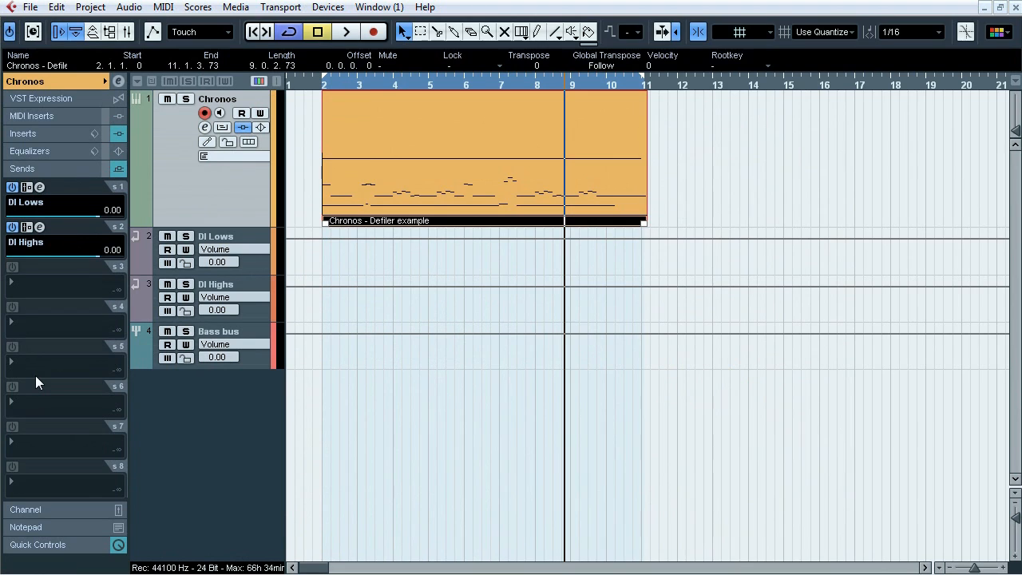
key("F4")
key("F3")
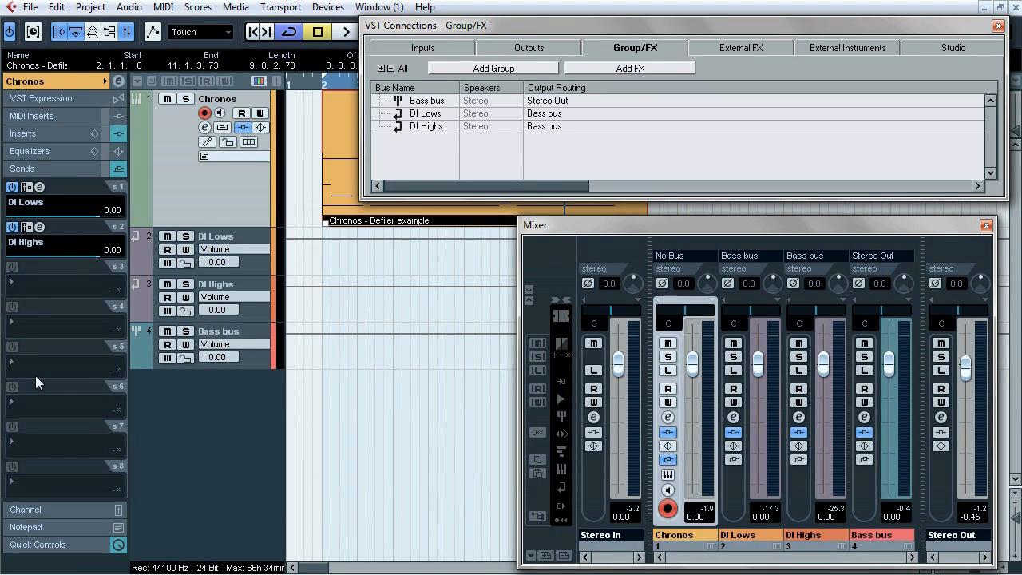
key("F3")
key("F4")
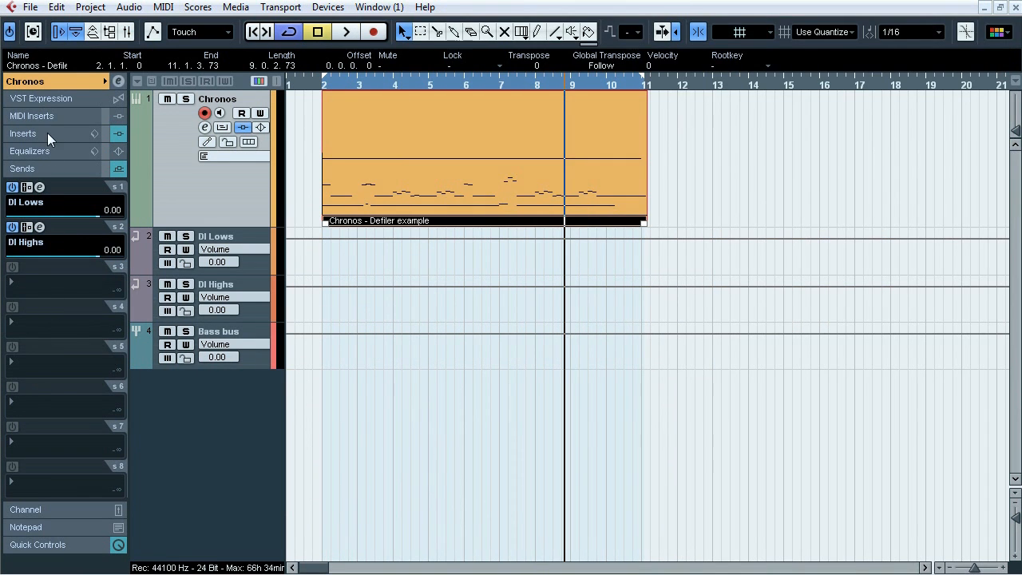
Examine the Chronos track's FabFilter Pro-Q insert in the Defiler project and close its editor
left_click(47, 133)
left_click(39, 152)
left_click_drag(478, 36, 525, 141)
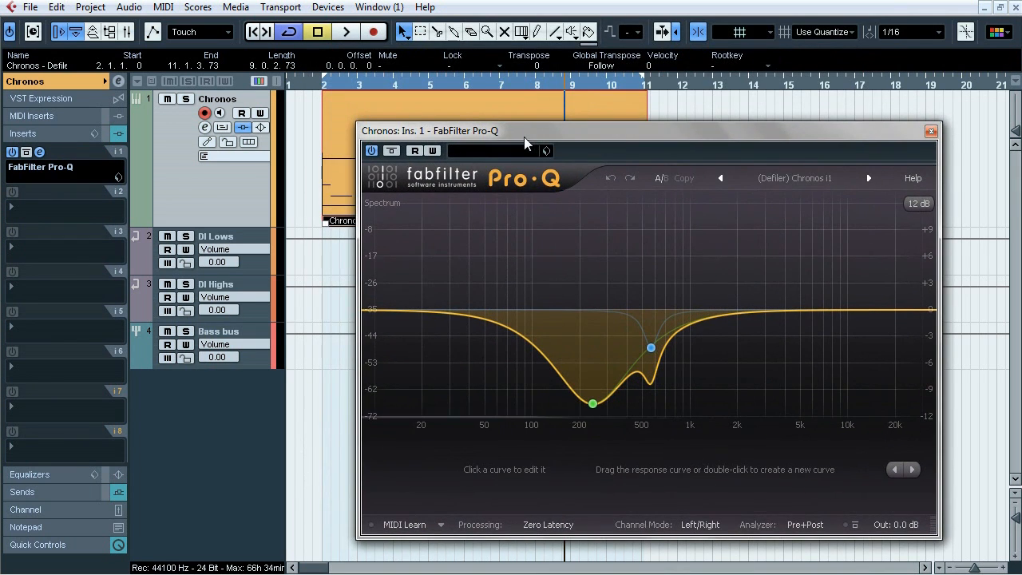
left_click(930, 131)
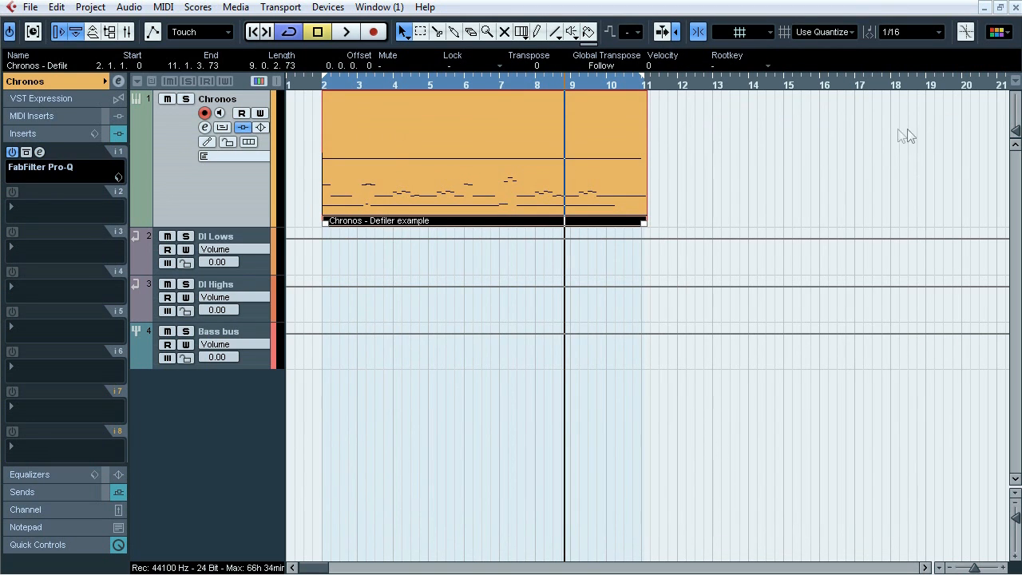
Play the Defiler example from bar 2, soloing the DI Lows and DI Highs tracks in turn, and stop playback with both solos off
left_click(224, 242)
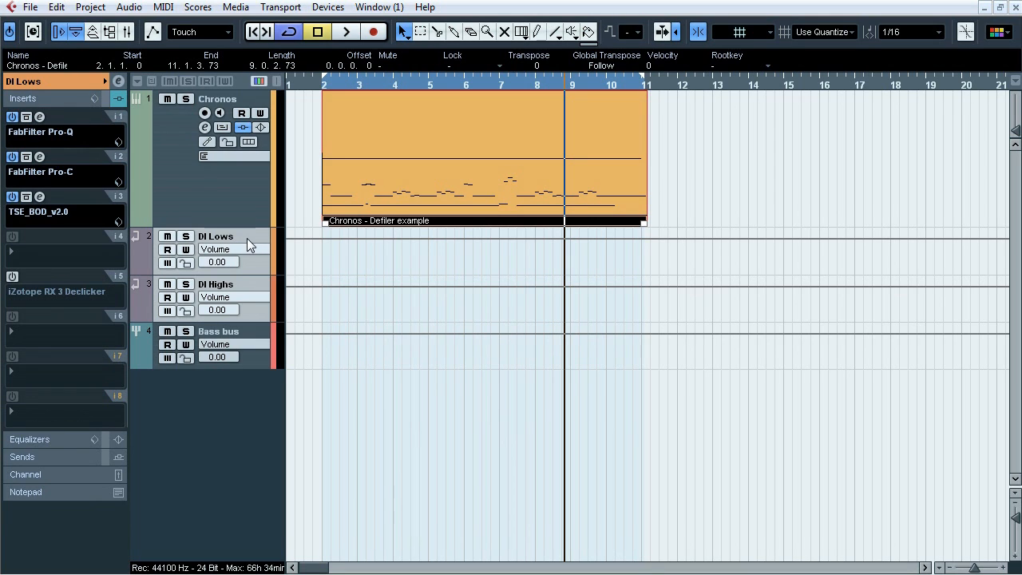
left_click(312, 98)
key("space")
left_click(185, 98)
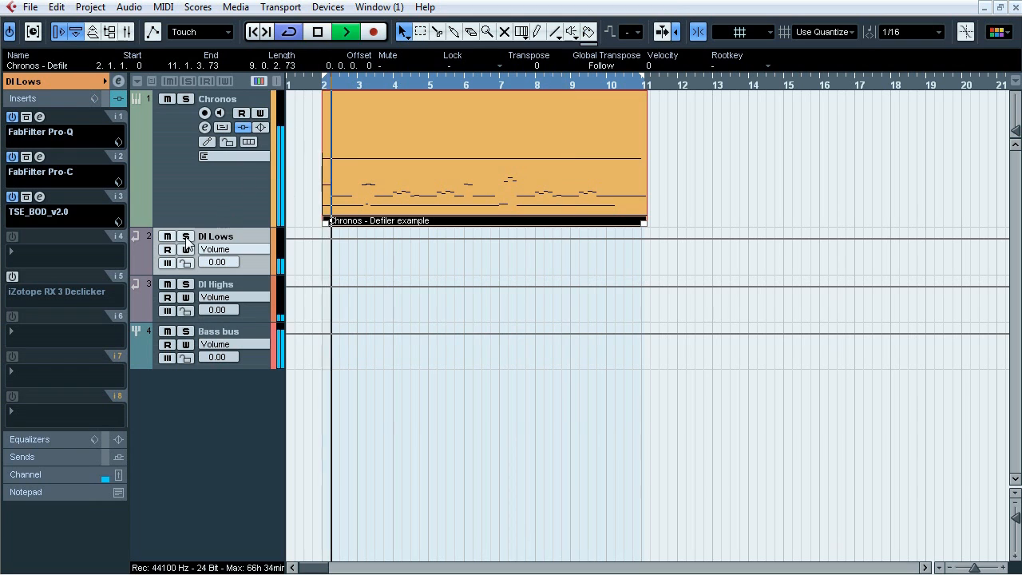
left_click(186, 237)
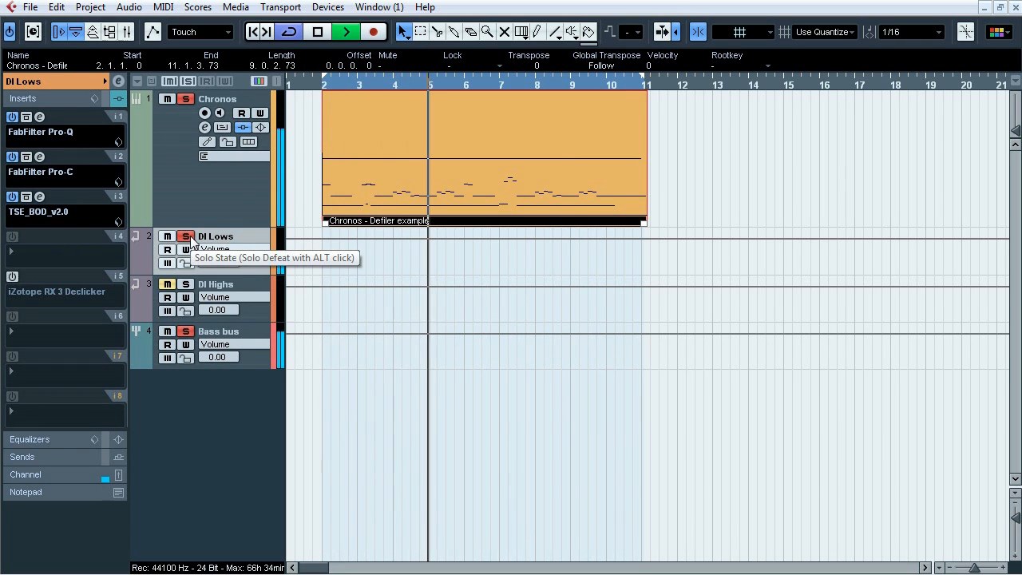
left_click(185, 236)
left_click(186, 284)
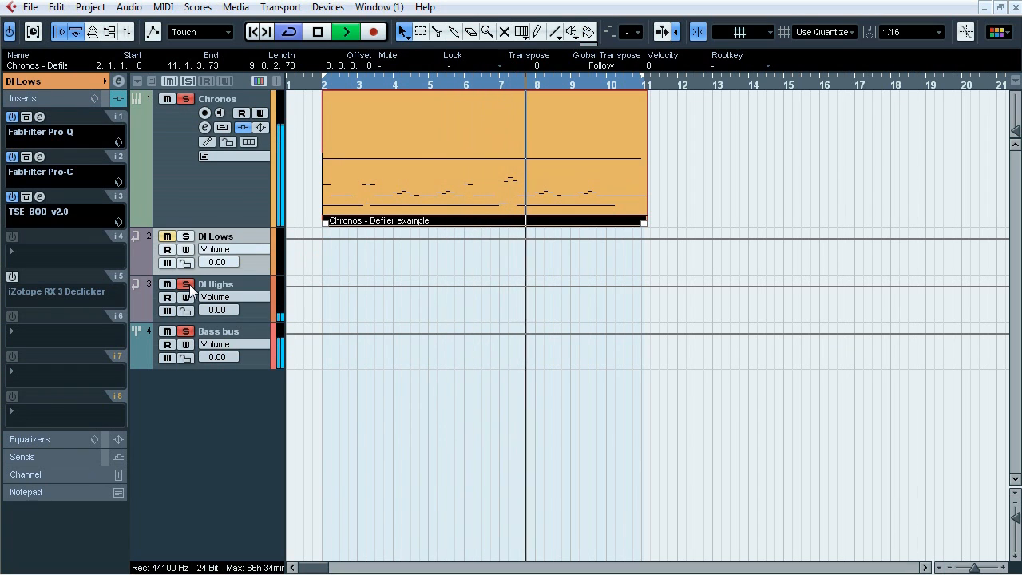
left_click(185, 284)
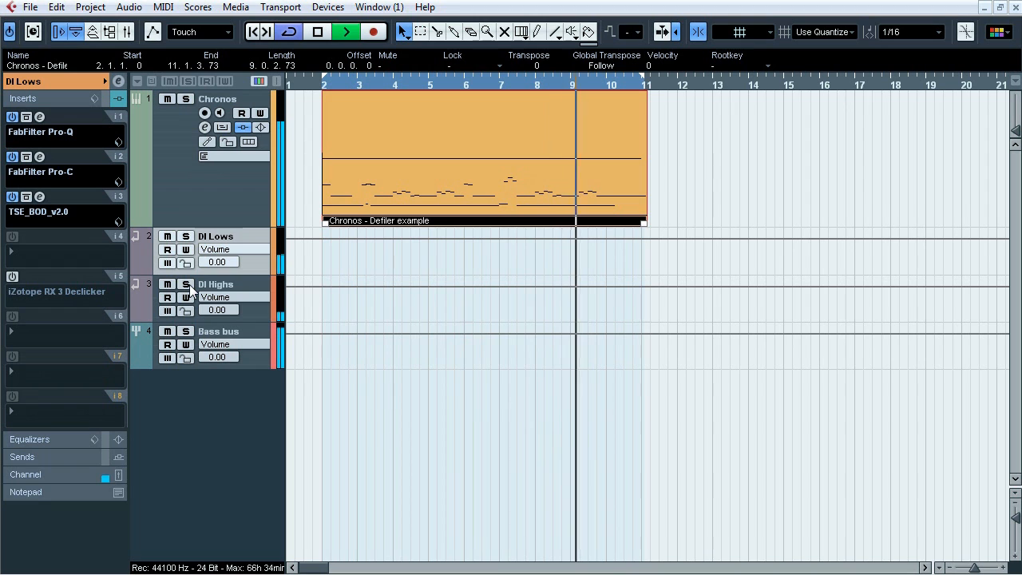
key("space")
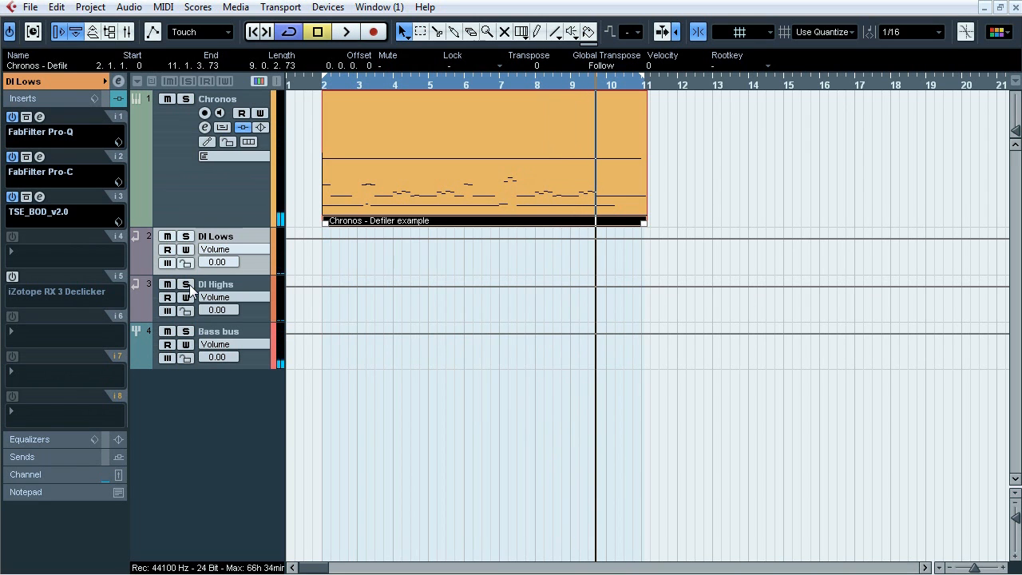
Examine the DI Lows track's FabFilter Pro-Q high cut curve and its FabFilter Pro-C compressor settings, closing each editor
left_click(39, 116)
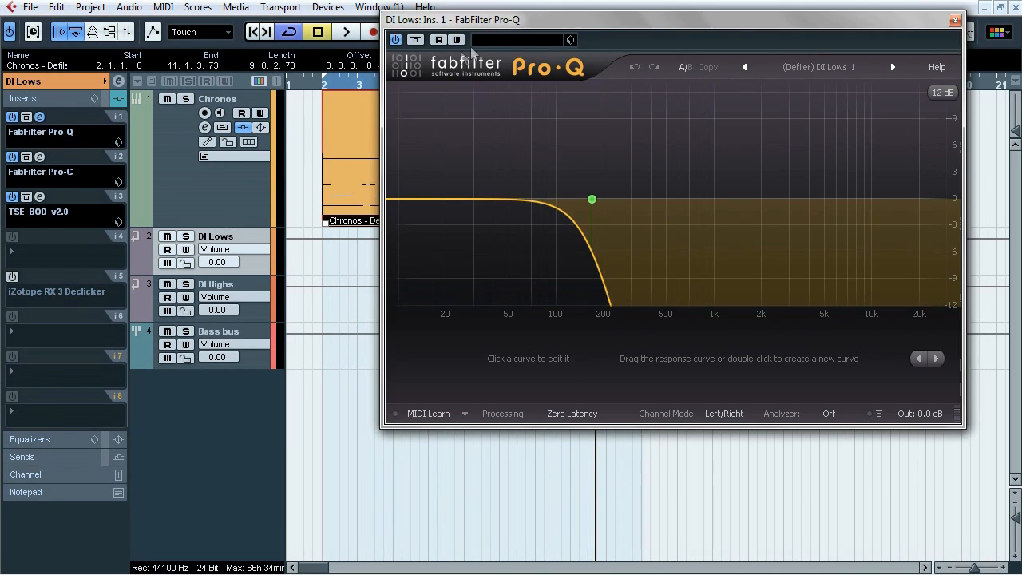
left_click_drag(718, 18, 682, 57)
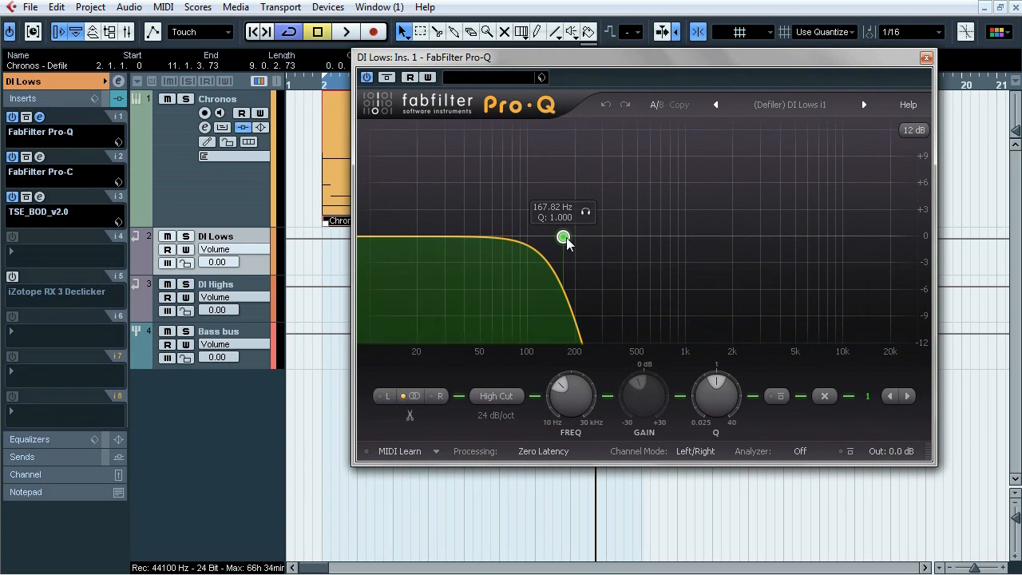
left_click(926, 58)
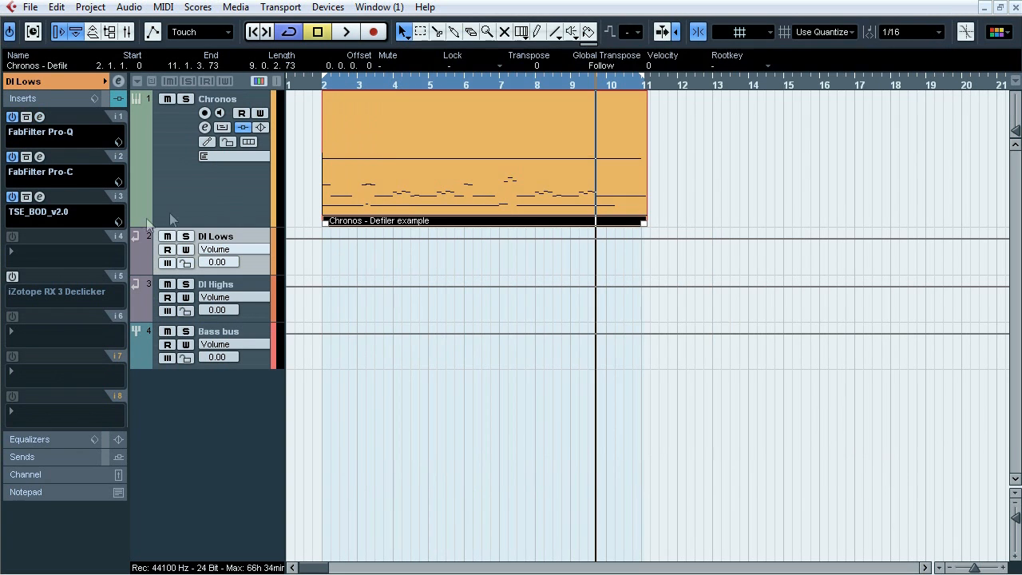
left_click(39, 157)
left_click_drag(585, 60, 356, 84)
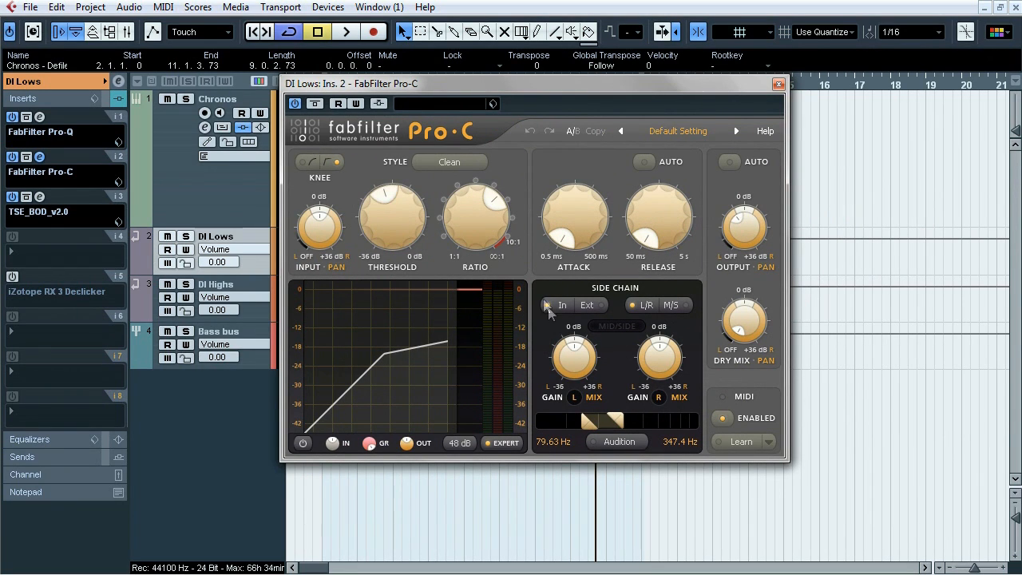
left_click(778, 84)
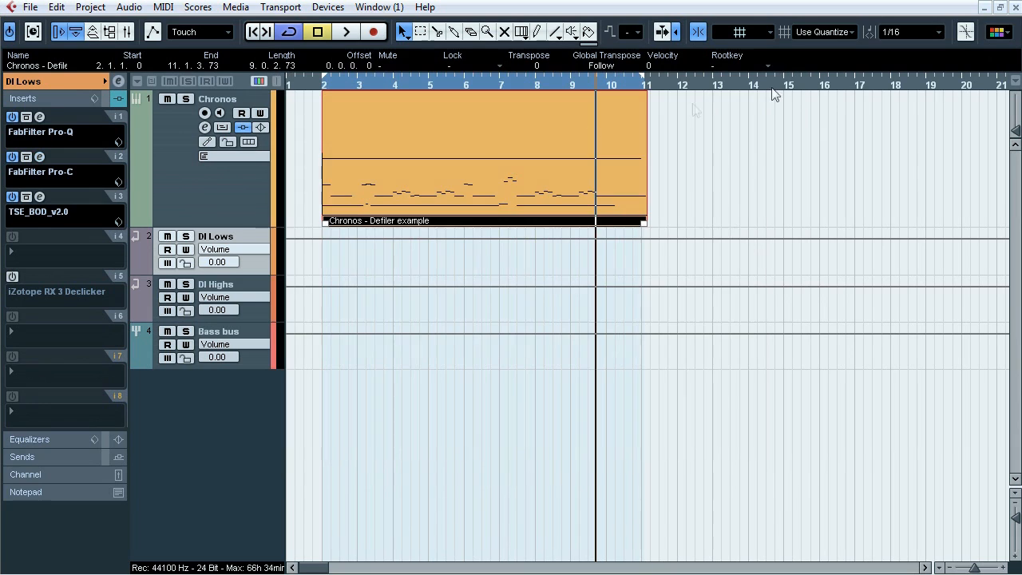
Examine the DI Lows track's TSE_BOD_v2.0 overdrive, and activate and inspect its iZotope RX 3 Declicker insert
left_click(38, 197)
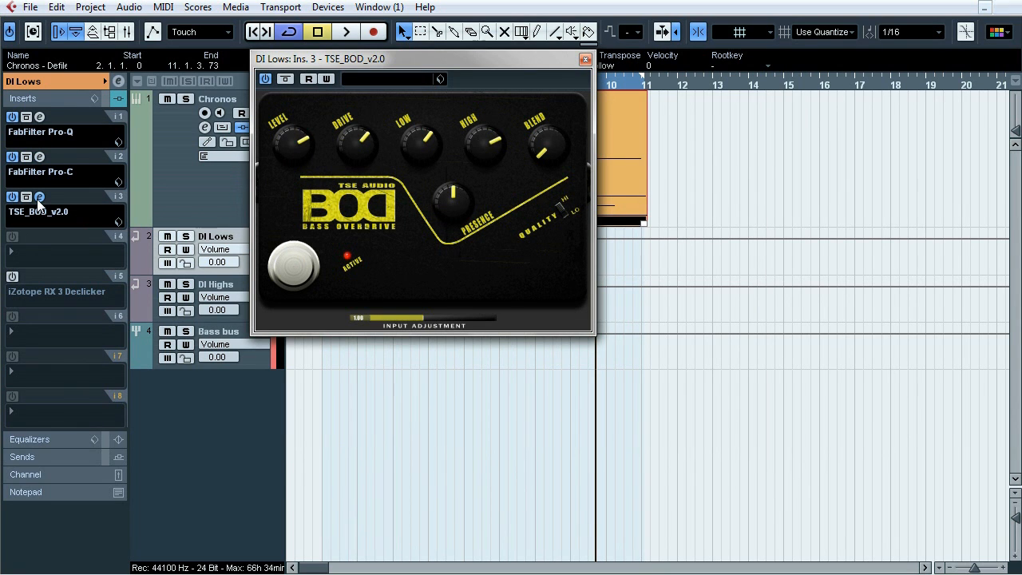
left_click(39, 199)
left_click(40, 277)
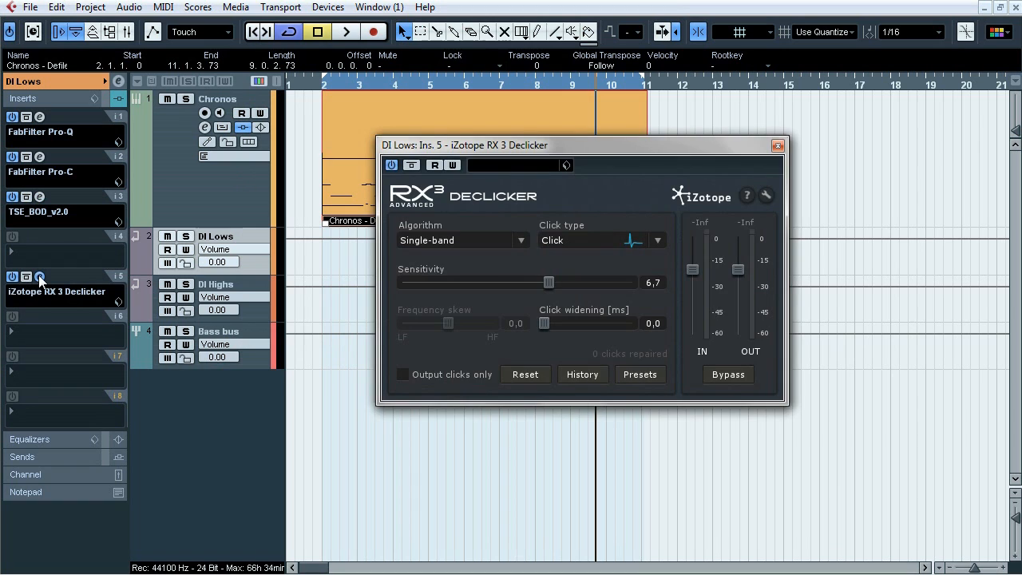
left_click(39, 277)
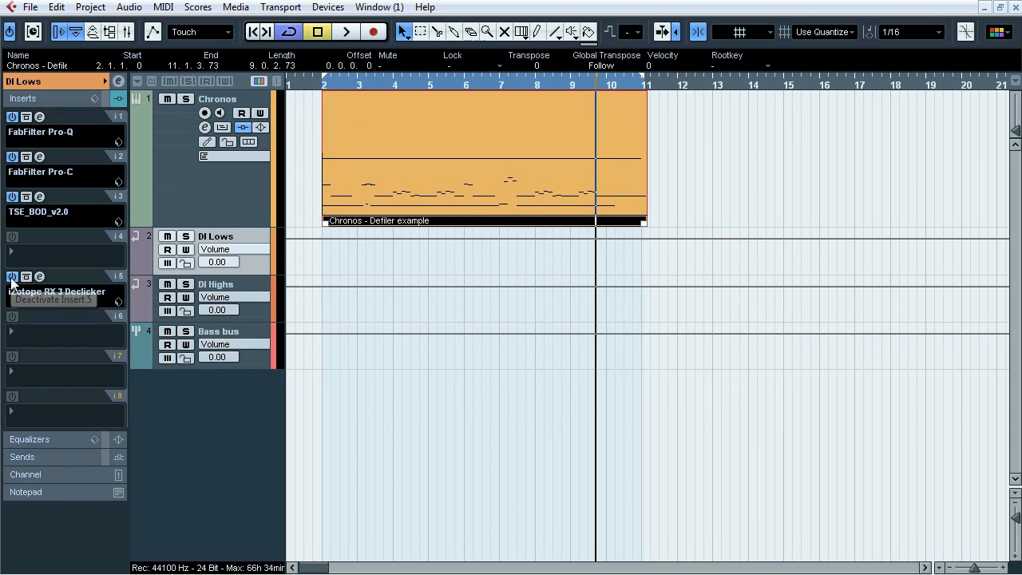
Examine the first FabFilter Pro-Q insert on the DI Highs track with its low cut band selected
left_click(203, 283)
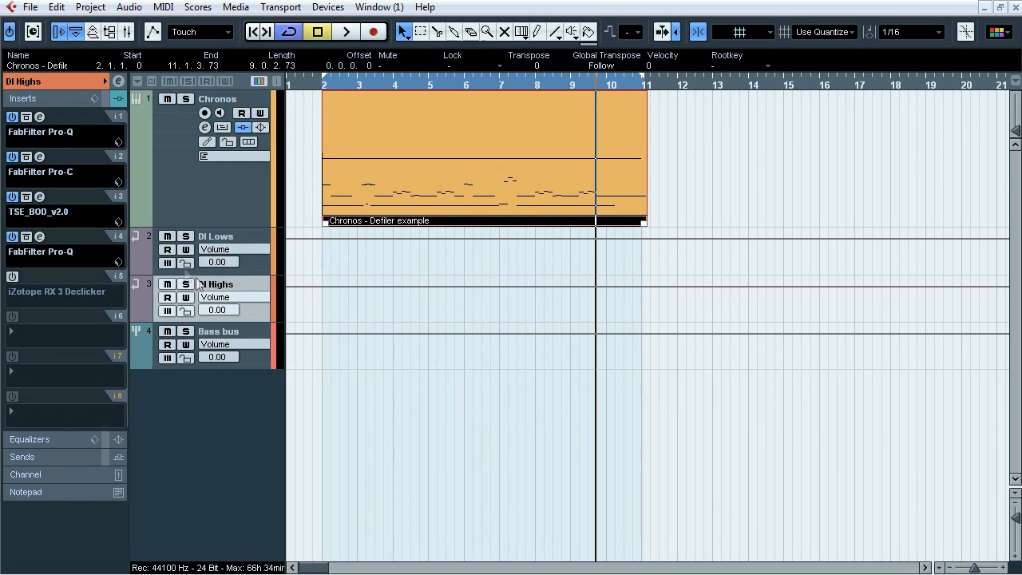
left_click(40, 116)
left_click_drag(426, 69, 376, 92)
left_click(504, 269)
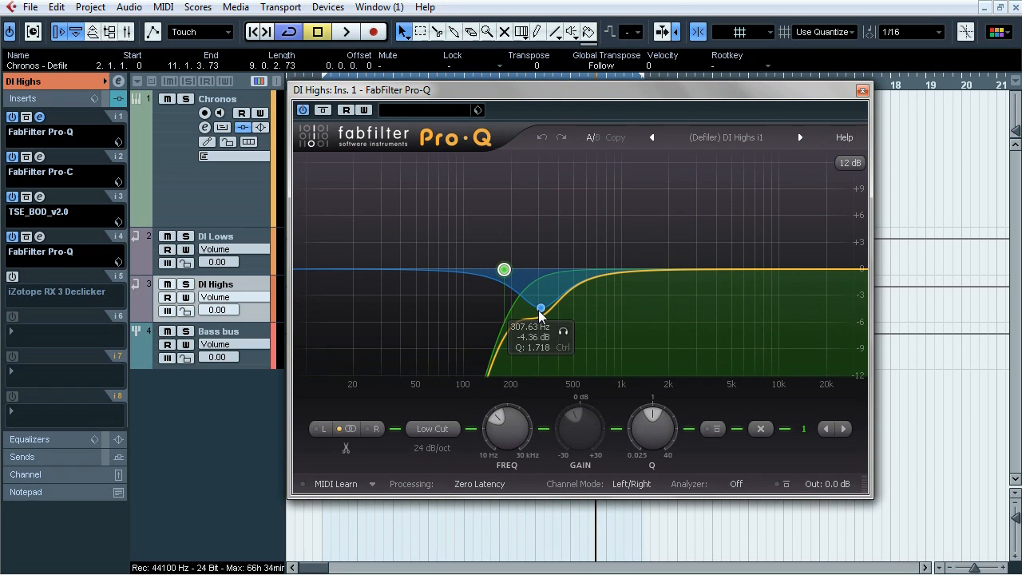
left_click(862, 91)
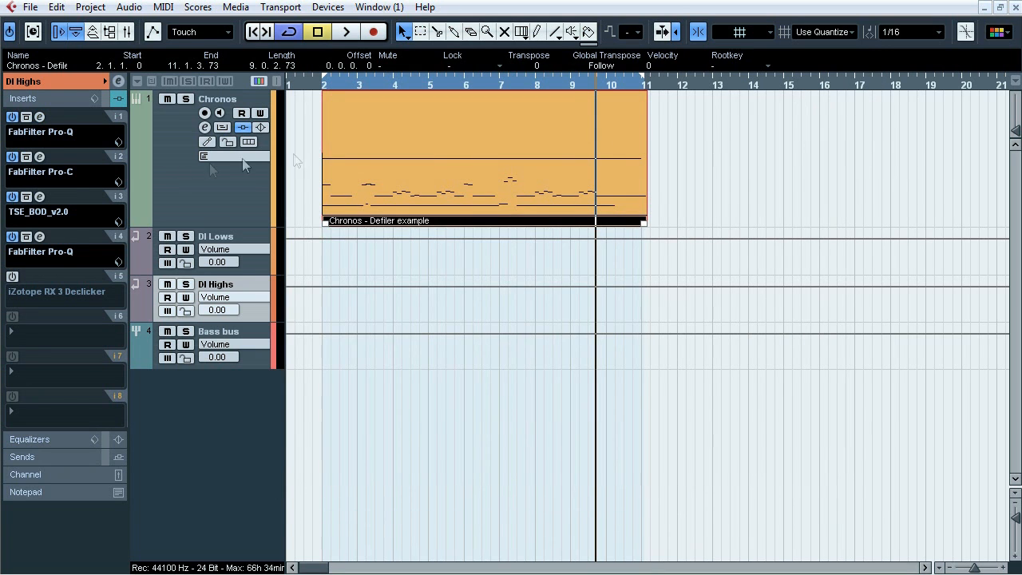
Examine the DI Highs track's FabFilter Pro-C compressor and TSE_BOD_v2.0 overdrive settings
left_click(39, 157)
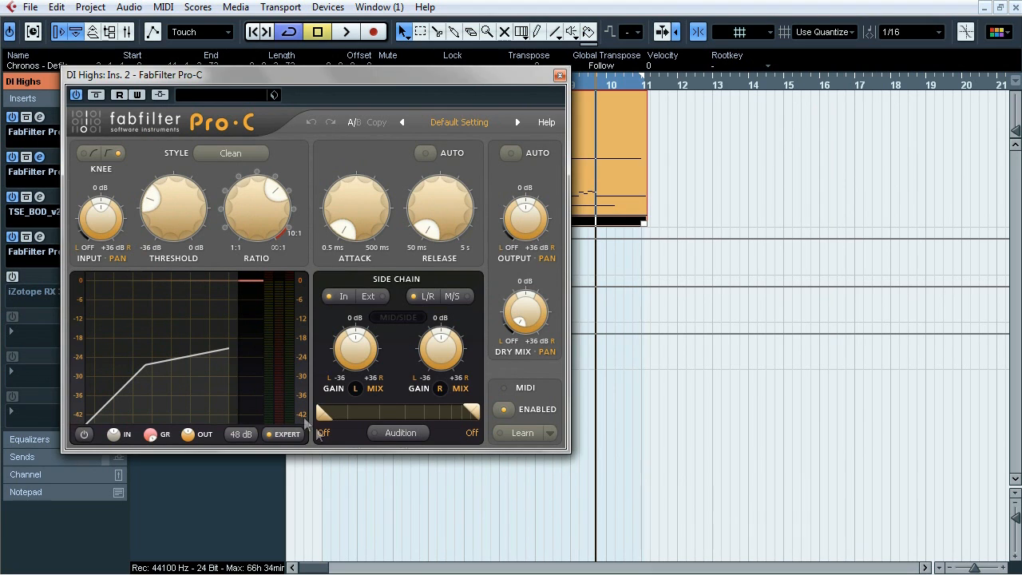
left_click(559, 76)
left_click(39, 198)
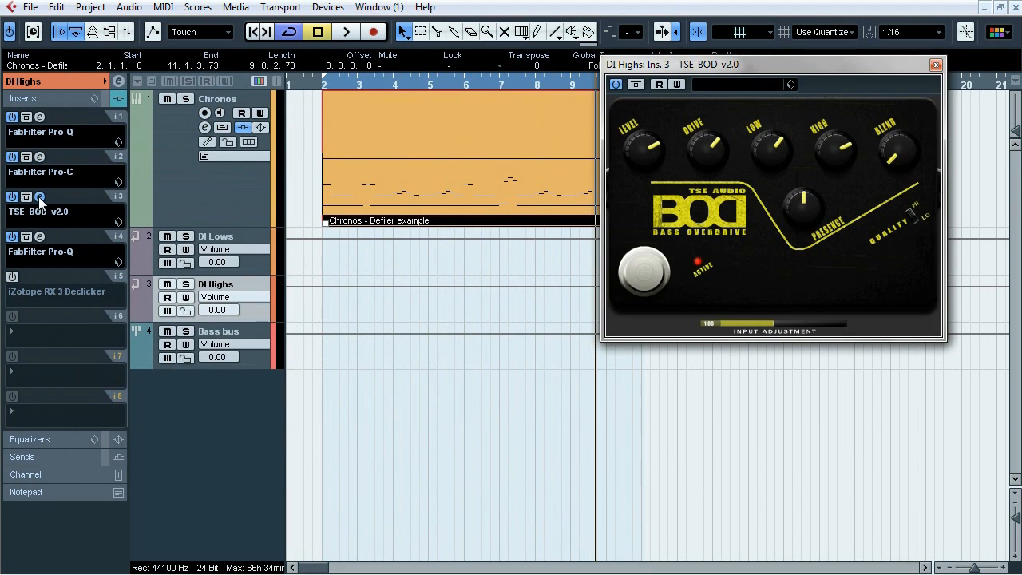
left_click(39, 198)
Examine the DI Highs track's second FabFilter Pro-Q insert, and activate and inspect its iZotope RX 3 Declicker
left_click(40, 237)
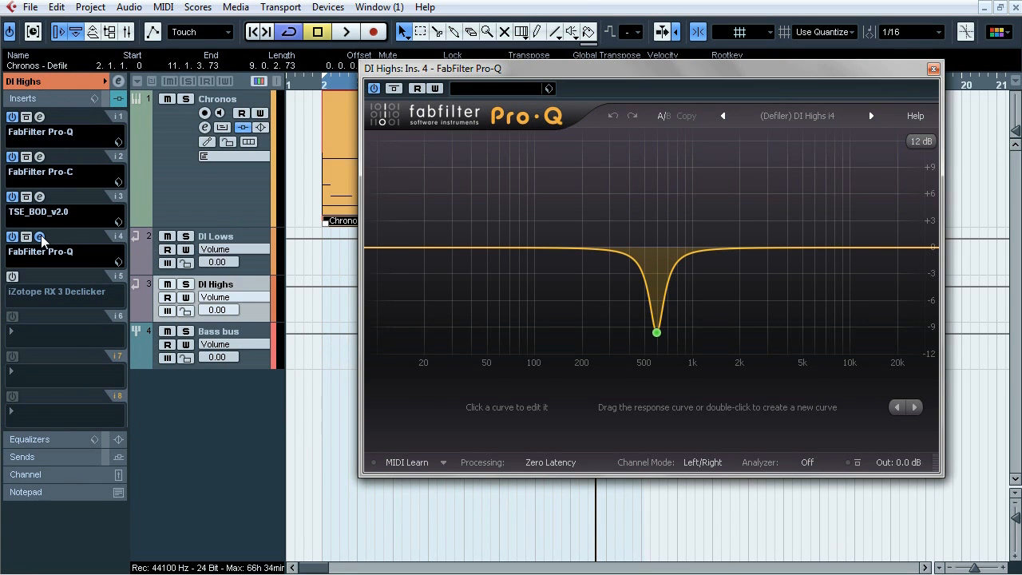
left_click(40, 236)
left_click(12, 276)
left_click(40, 276)
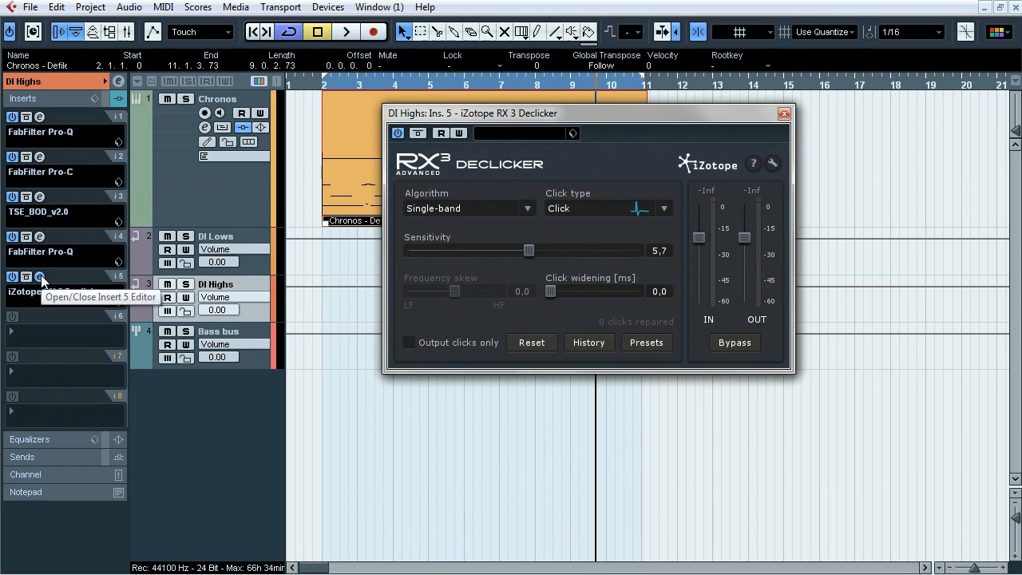
left_click(40, 276)
Examine the Bass bus's SHB-1 amp head settings and the keFIR_v1_2ch impulse loader, closing each editor
left_click(214, 340)
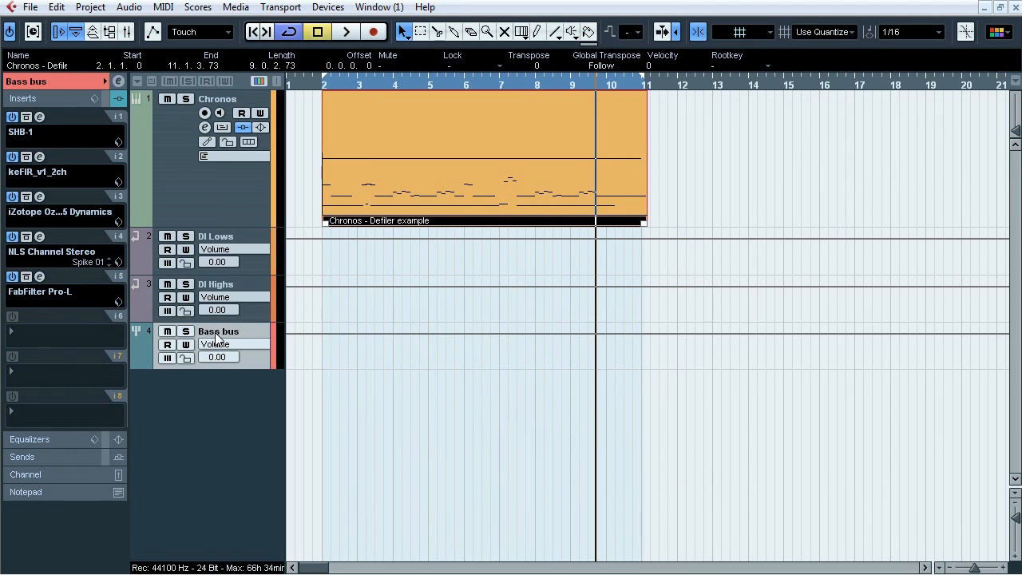
left_click(40, 118)
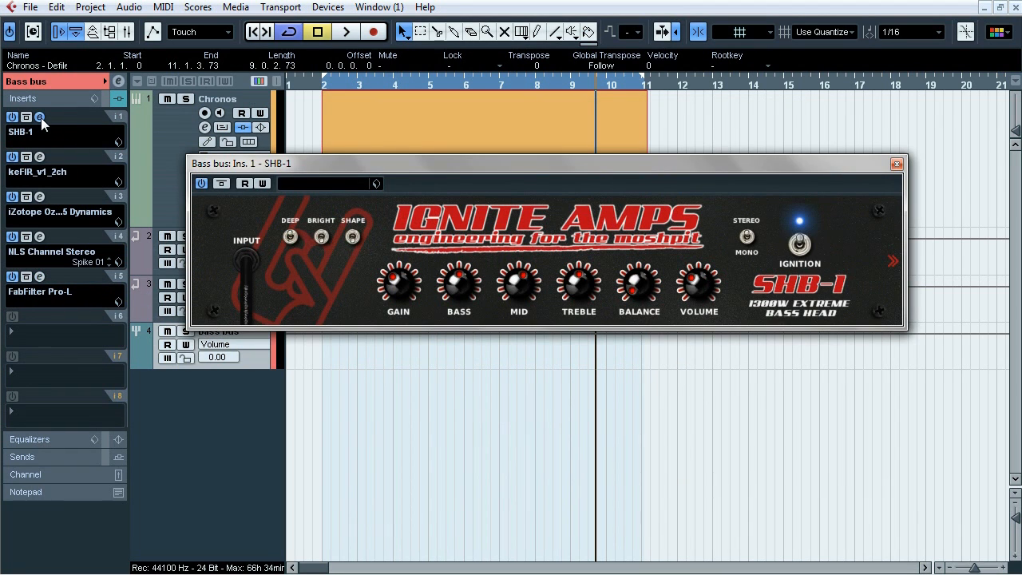
left_click(40, 117)
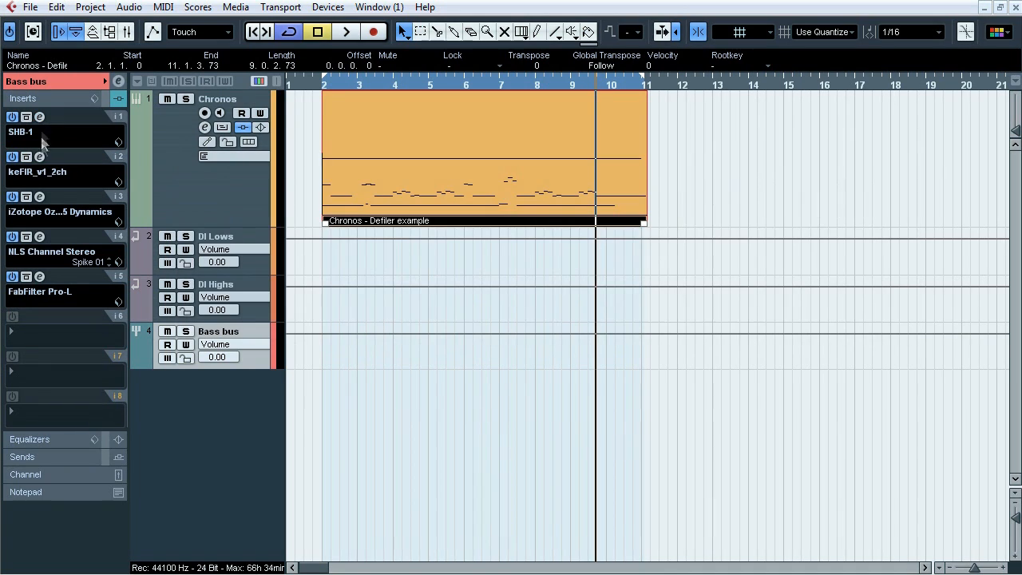
left_click(39, 157)
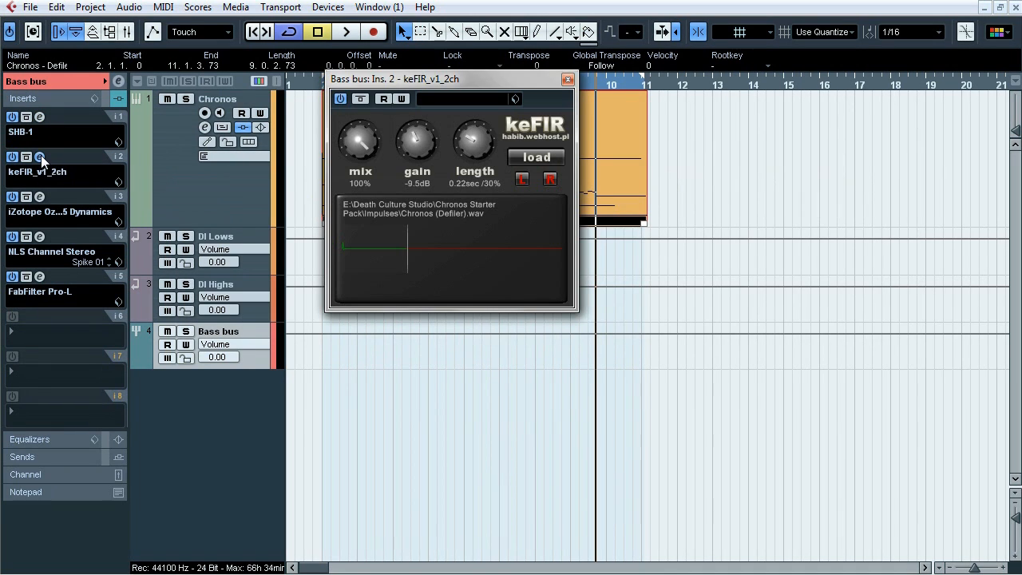
left_click(40, 158)
Open the Bass bus's iZotope Ozone 5 Dynamics insert and compare its sound bypassed and active during playback
left_click(39, 197)
left_click_drag(503, 98, 504, 51)
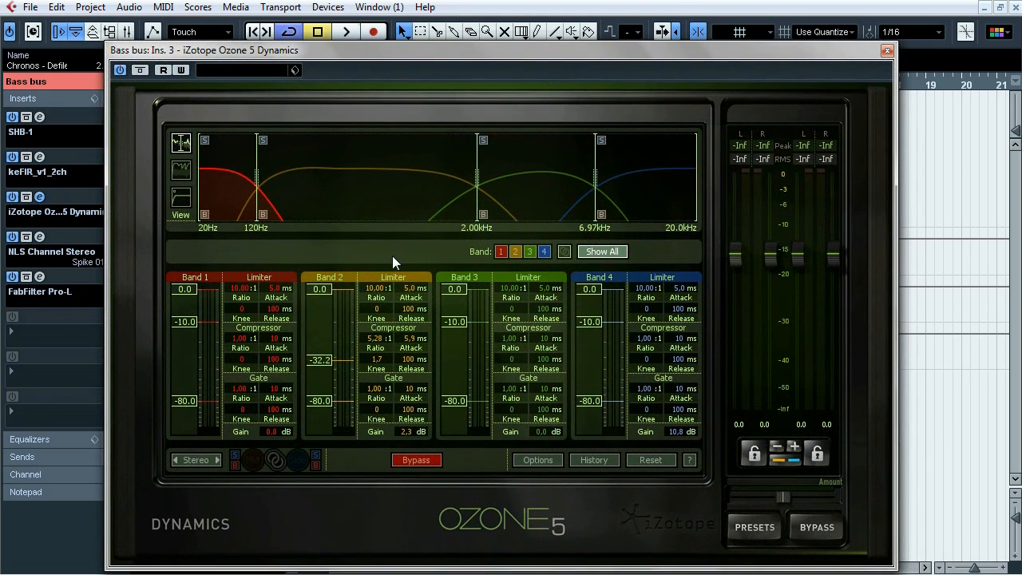
key("space")
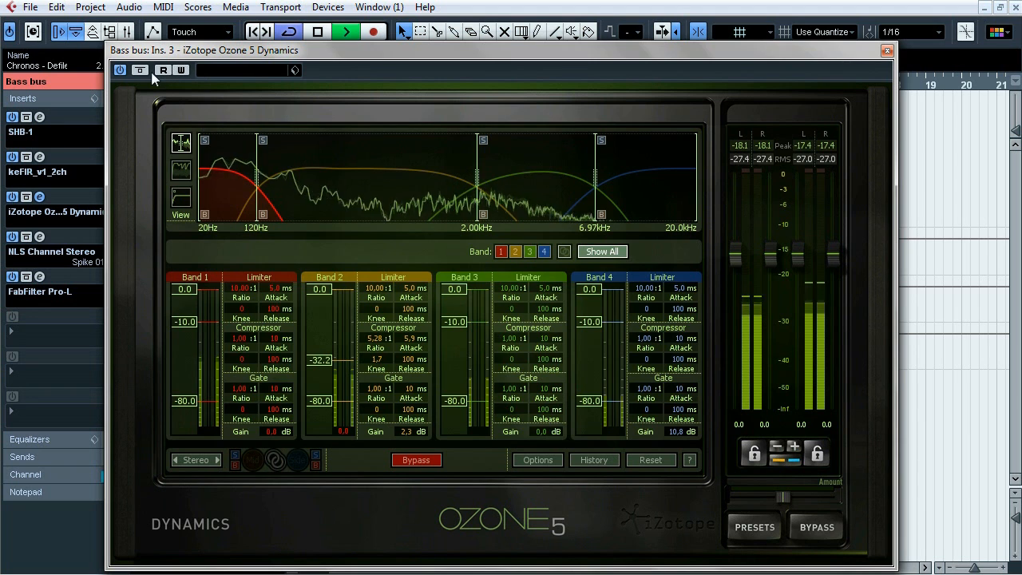
left_click(145, 71)
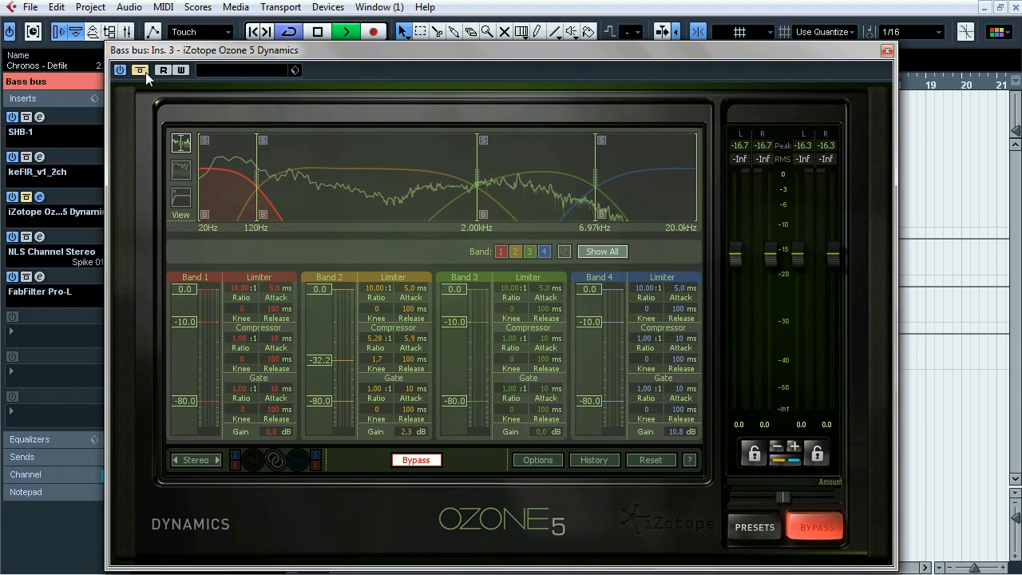
left_click(144, 71)
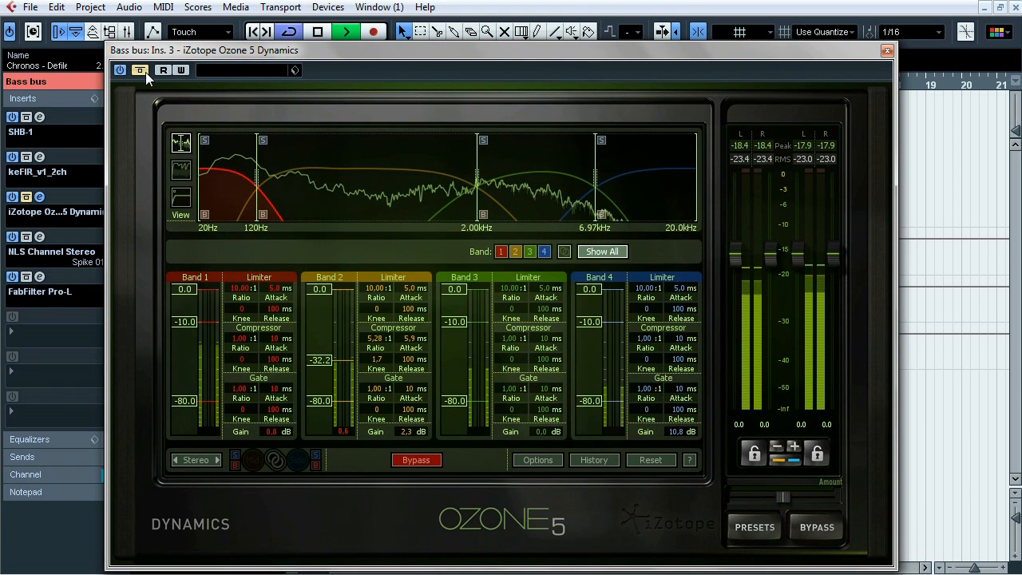
left_click(144, 71)
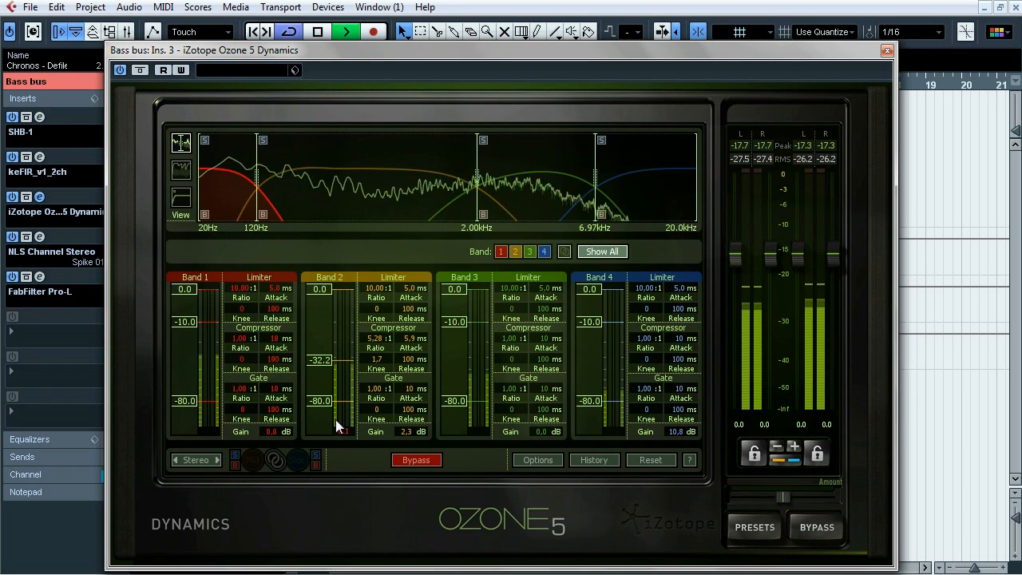
key("space")
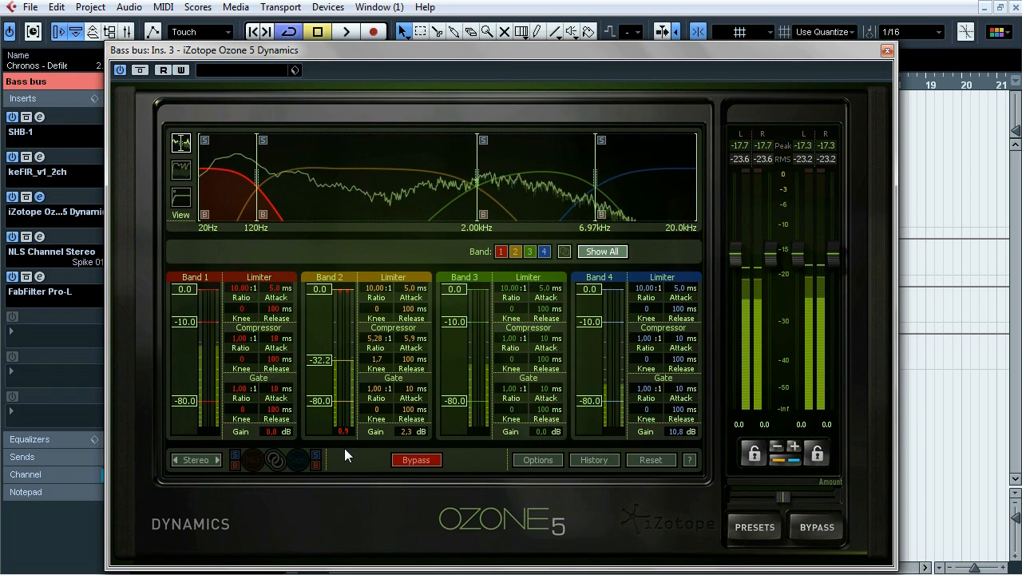
Inspect the Ozone 5 Dynamics settings for bands 2, 4, 3 and 1 individually, and close the editor
left_click(516, 252)
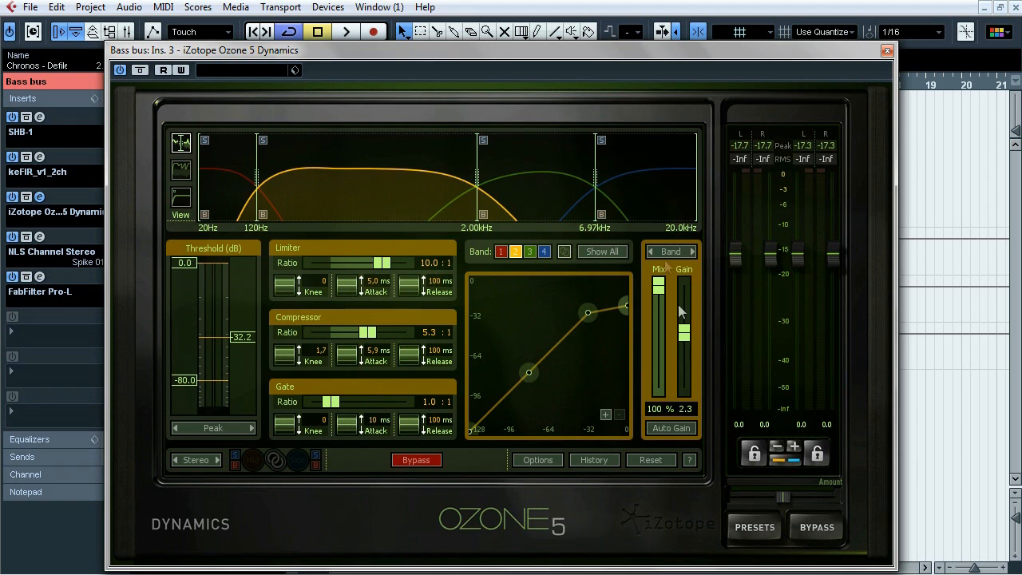
left_click(654, 191)
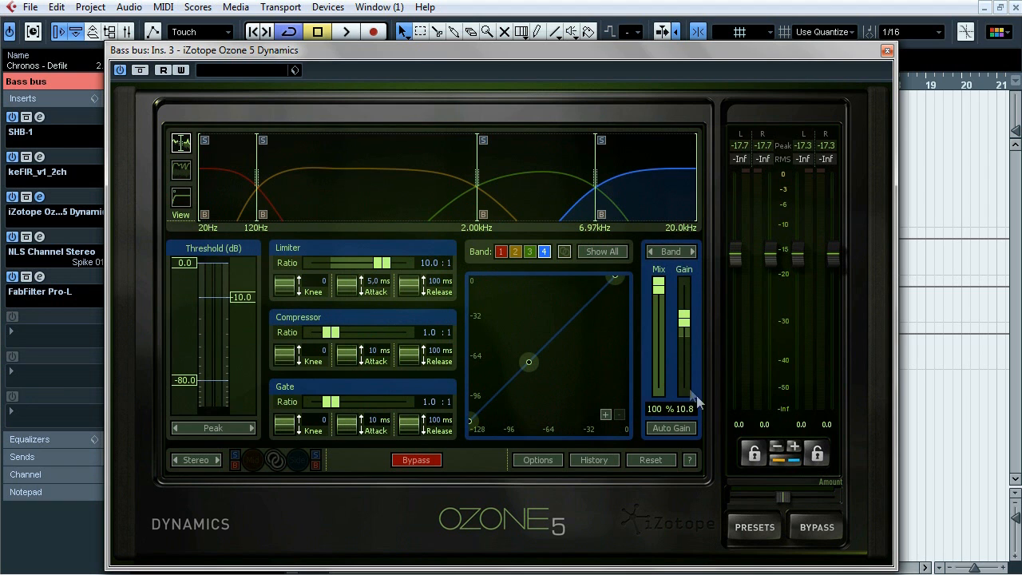
left_click(527, 192)
left_click(217, 193)
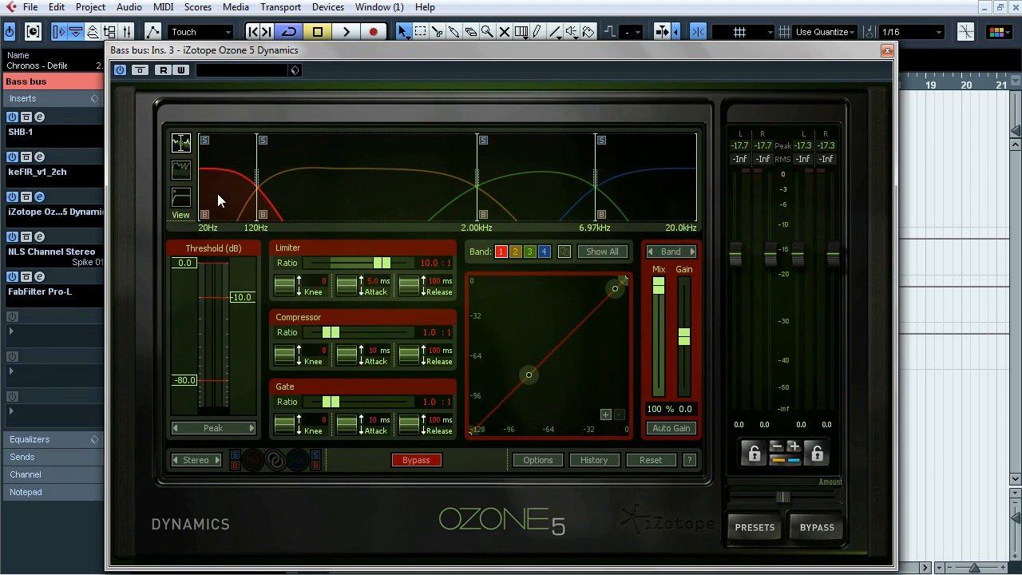
left_click(888, 51)
Review the DI tracks' inserts, and examine the Bass bus's NLS Channel Stereo and FabFilter Pro-L settings, closing each editor
left_click(244, 284)
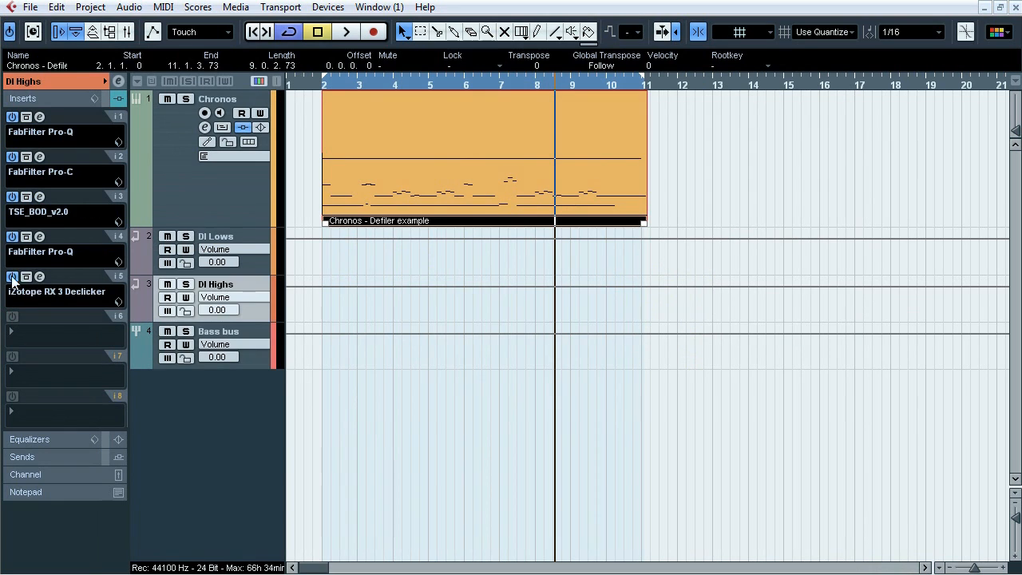
left_click(226, 249)
left_click(216, 284)
left_click(227, 335)
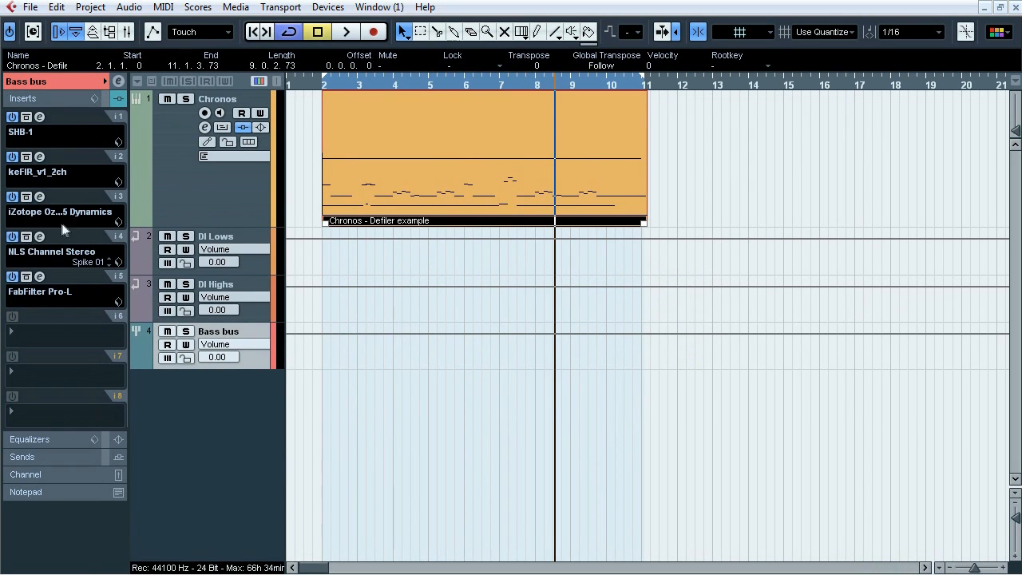
left_click(40, 237)
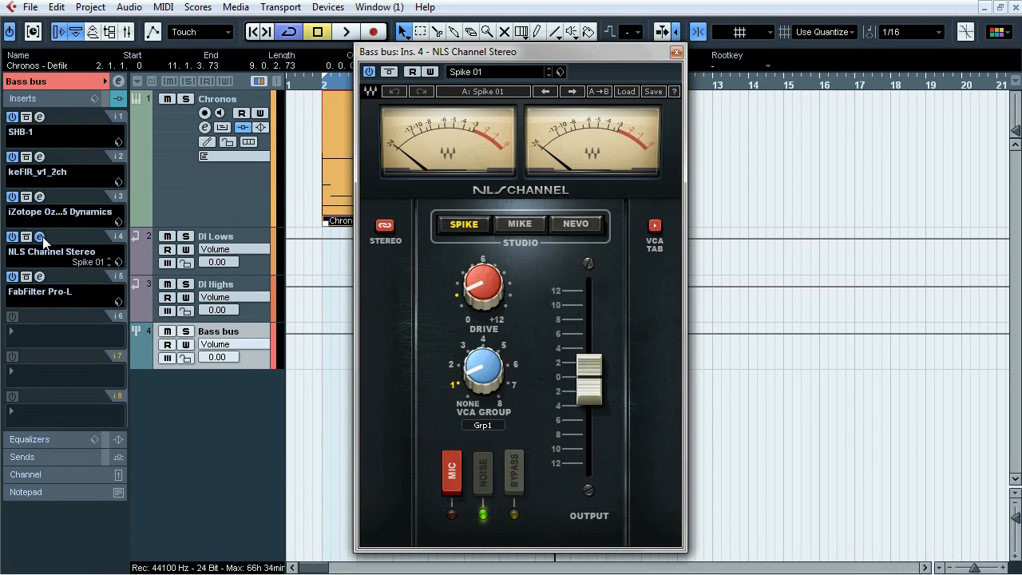
left_click(42, 237)
left_click(41, 277)
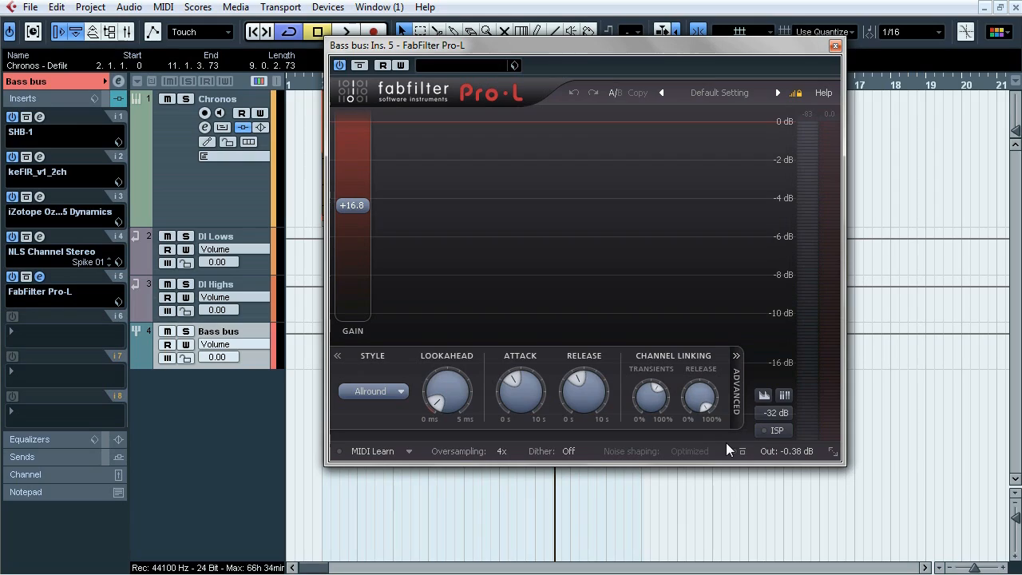
left_click(44, 277)
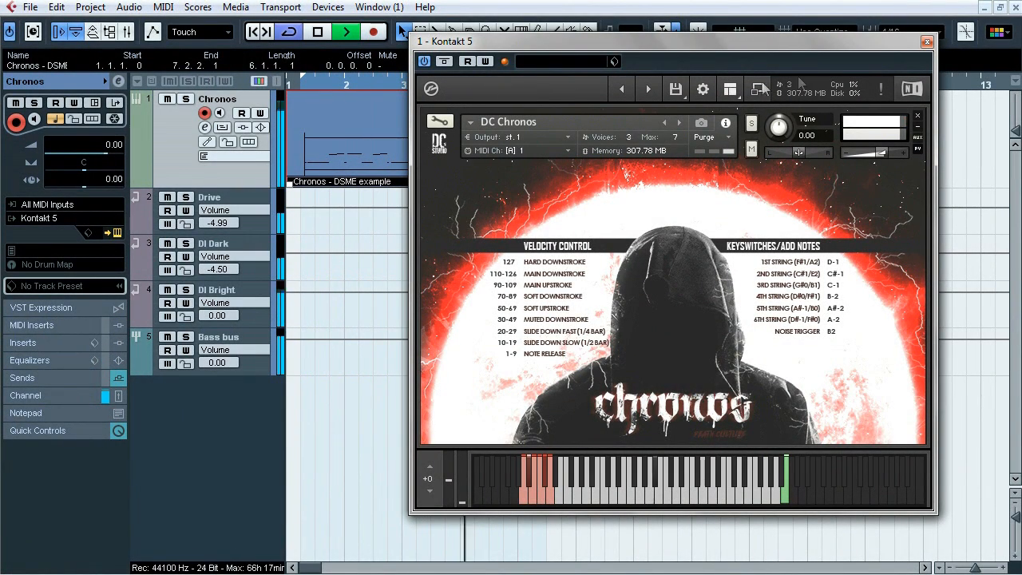
Stop playback of the DSME example with Kontakt closed, and examine the Chronos part's notes, velocities and keyswitches in the note editor
left_click(926, 42)
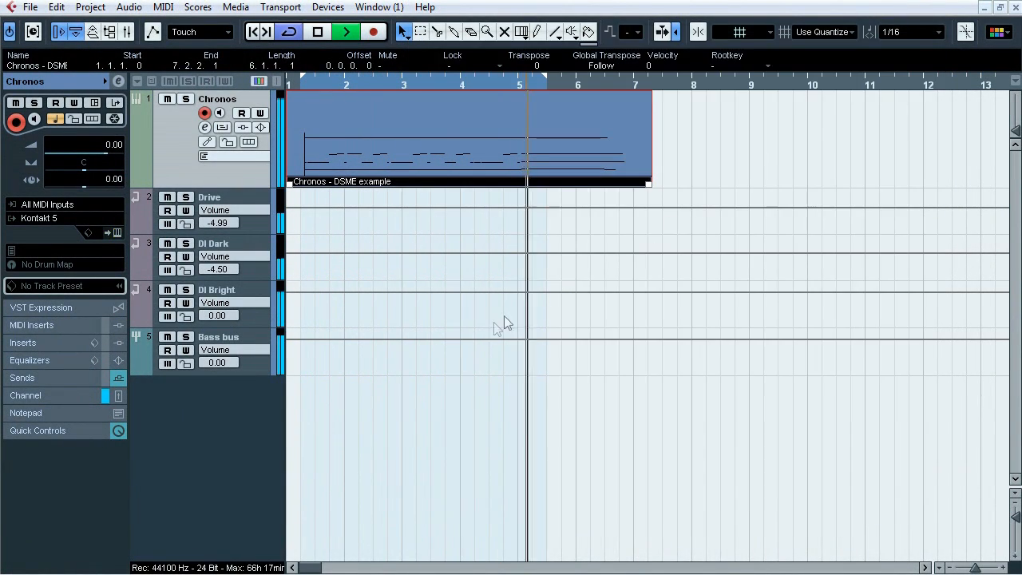
key("space")
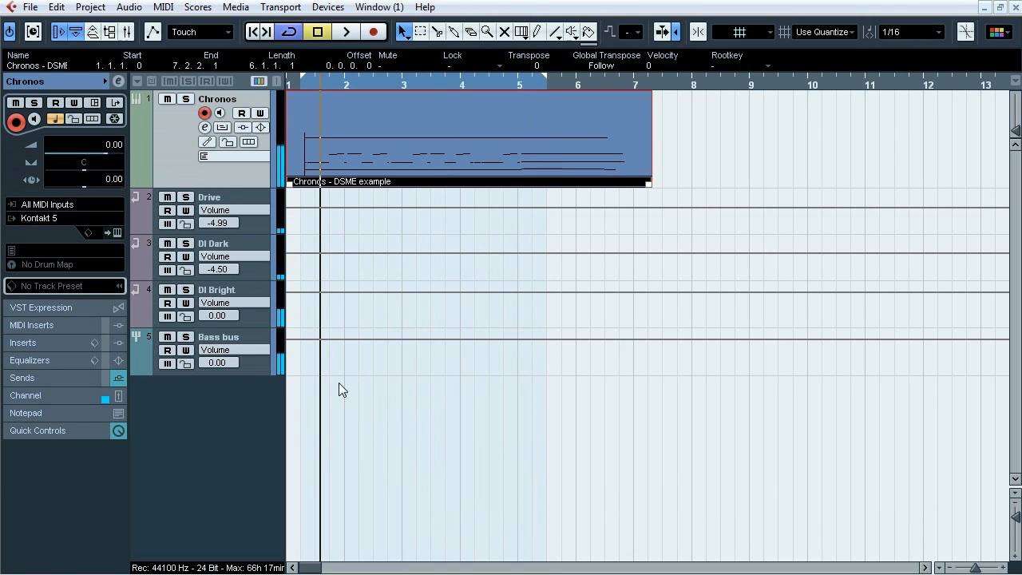
double_click(444, 174)
left_click_drag(1012, 179, 1012, 266)
left_click_drag(425, 277, 200, 407)
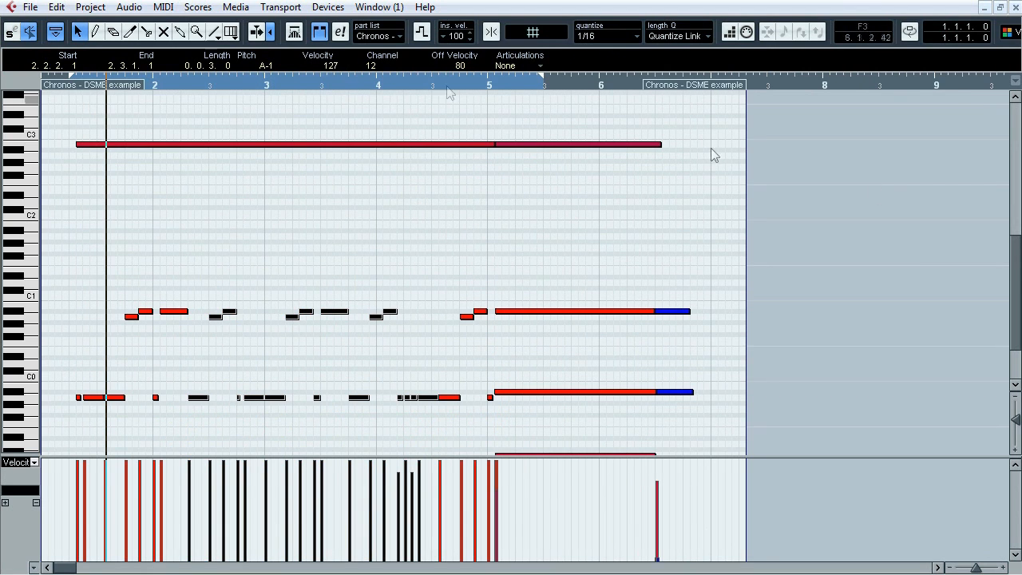
left_click_drag(1010, 279, 1018, 297)
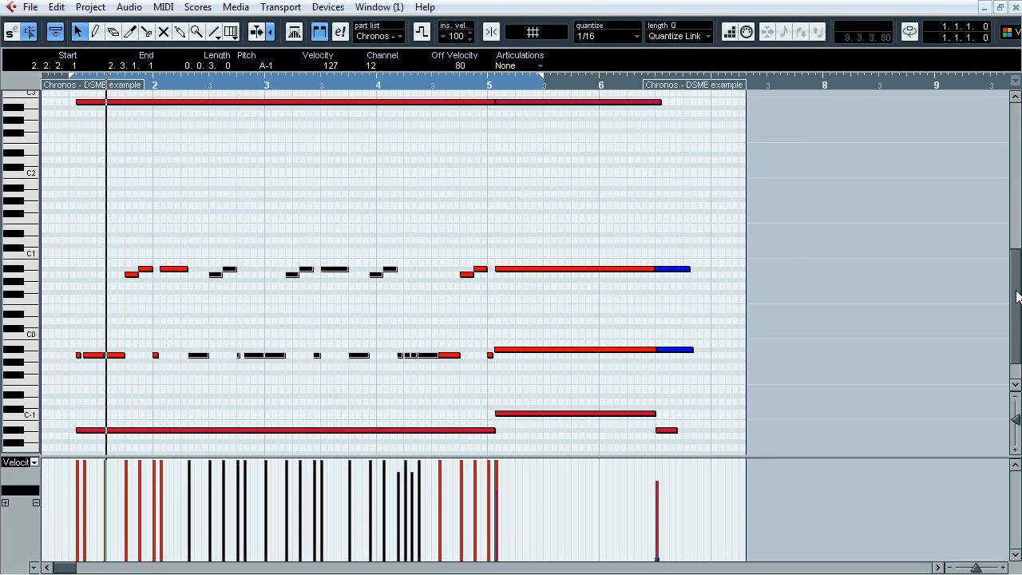
left_click(1016, 8)
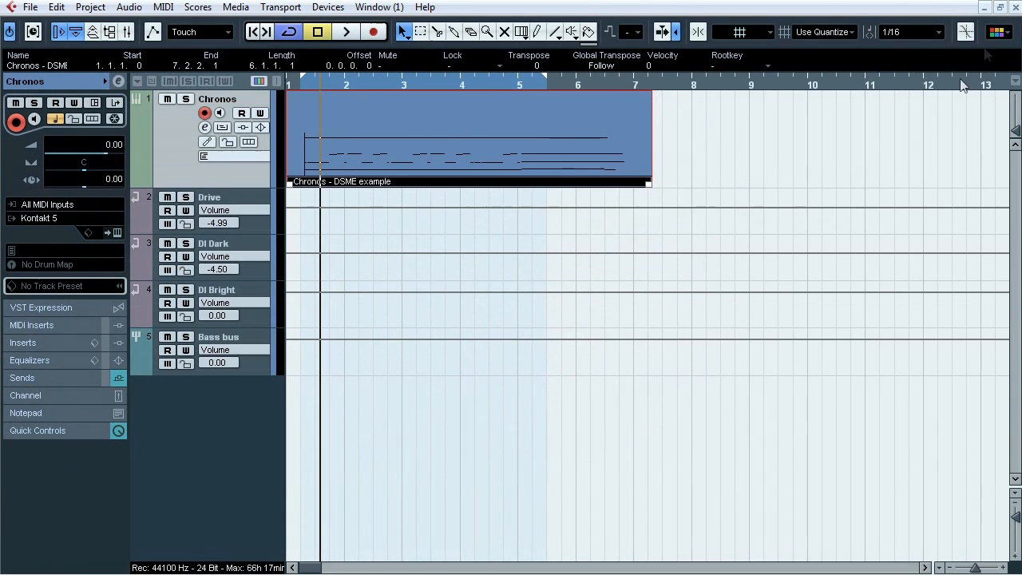
Examine the Chronos track's sends to Drive, DI Bright and DI Dark and the group/FX routing to the Bass bus
left_click(52, 381)
key("F3")
key("F4")
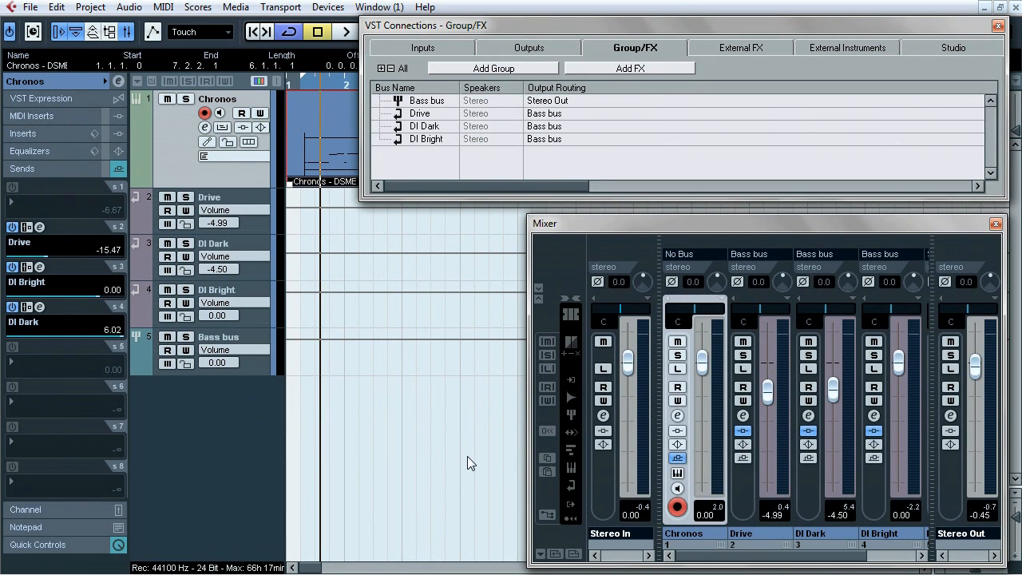
key("F4")
key("F3")
Audition the Drive, DI Dark and DI Bright tracks soloed one after another, and all together
left_click(216, 204)
left_click(186, 198)
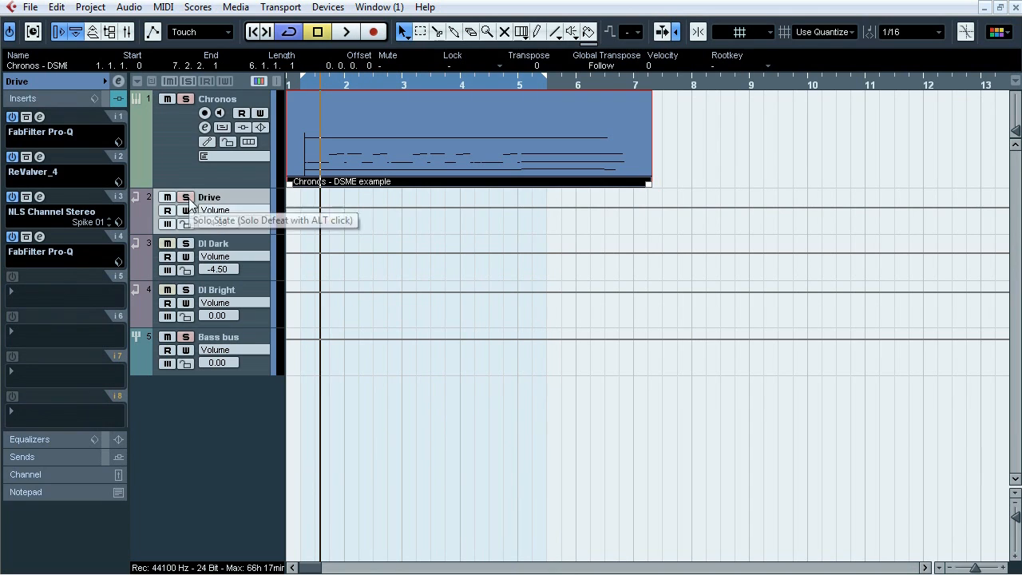
key("space")
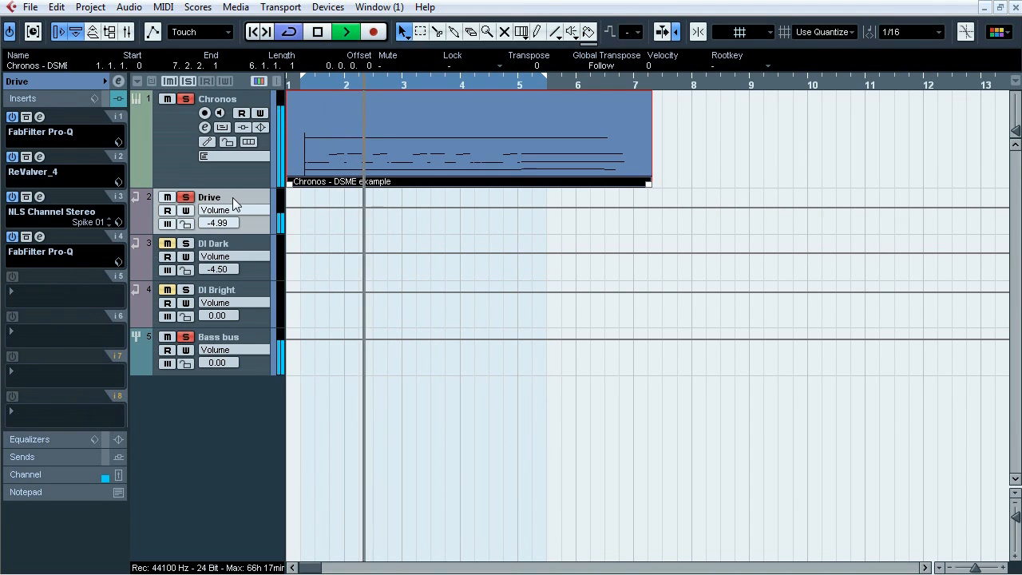
left_click(187, 198)
left_click(187, 244)
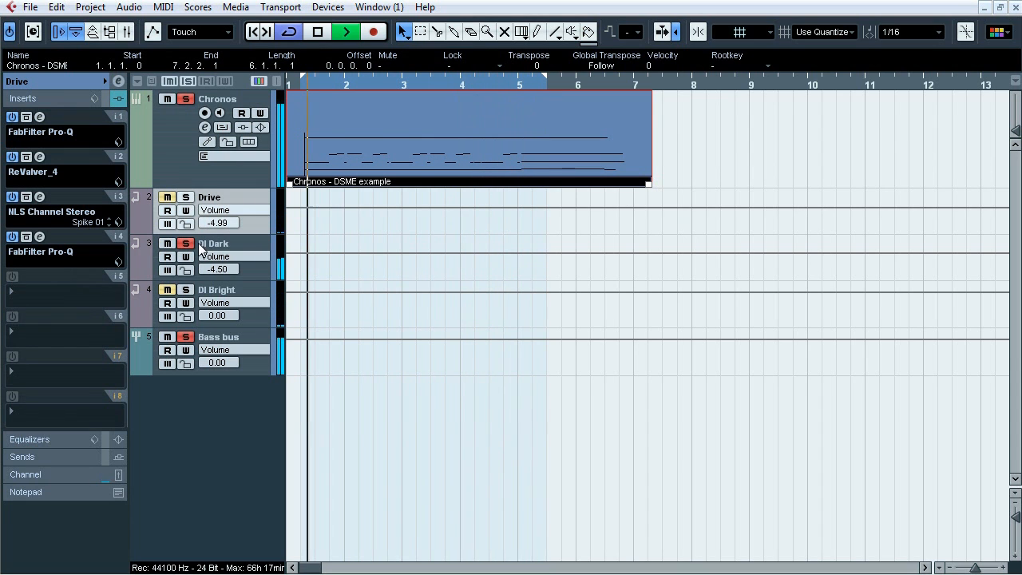
left_click(186, 244)
left_click(186, 290)
left_click(186, 290)
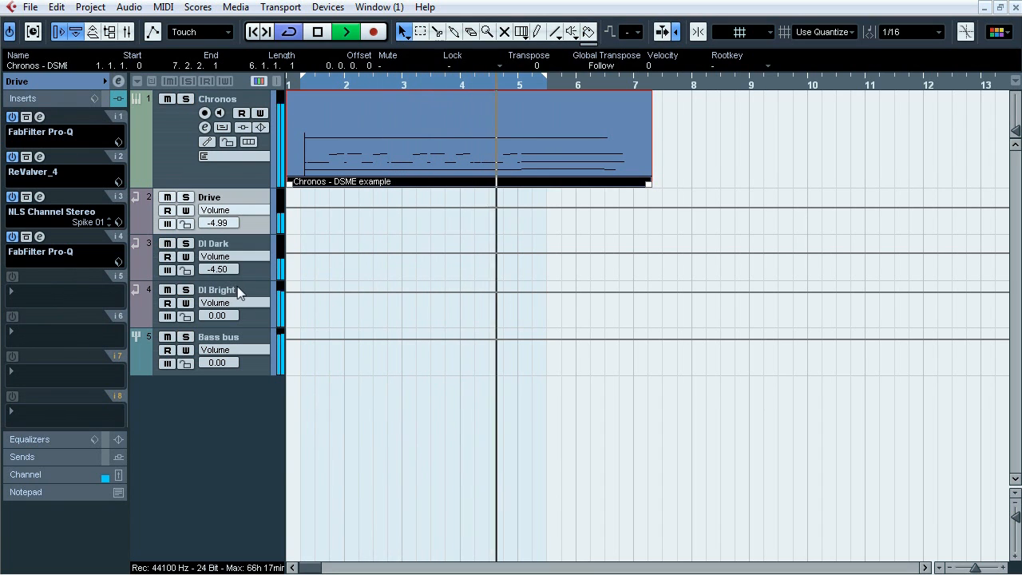
key("space")
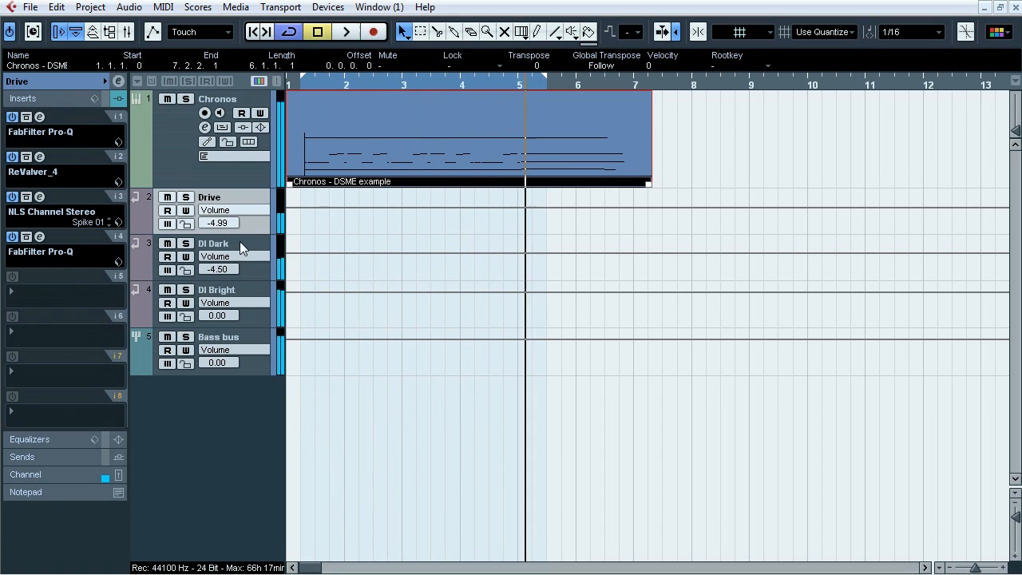
Solo the Drive track and inspect the low-cut band in its first FabFilter Pro-Q insert, closing the editor
left_click(186, 197)
left_click(40, 119)
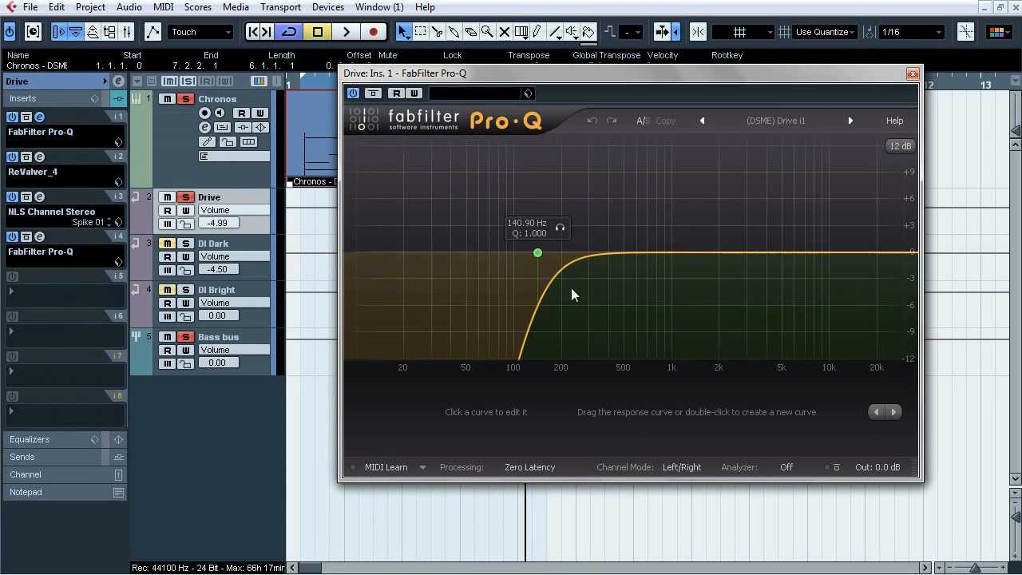
left_click(538, 253)
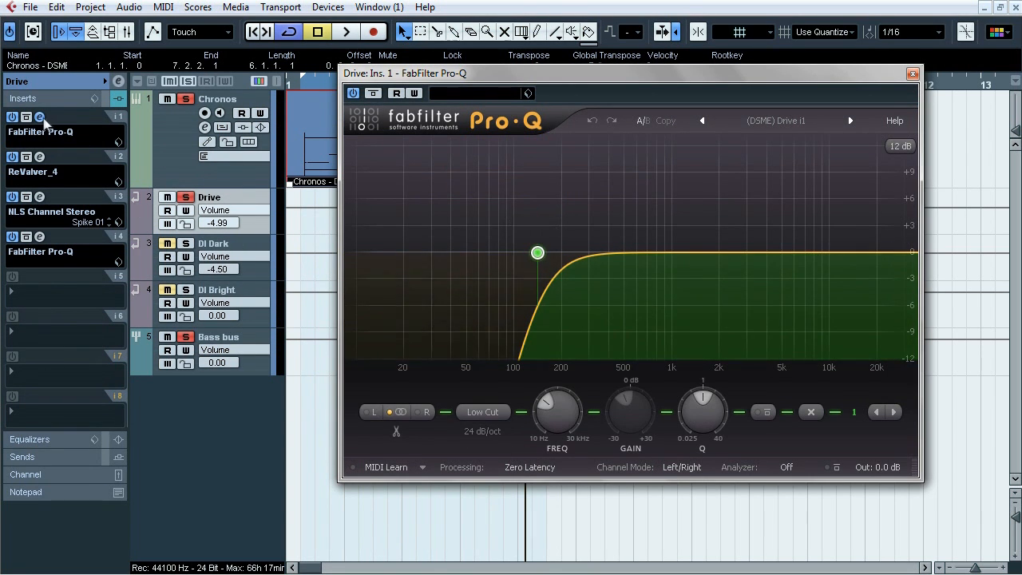
left_click(40, 117)
Examine the Drive track's ReValver_4 amp and cabinet setup, including the 6505 module's options, and close the editor
left_click(41, 157)
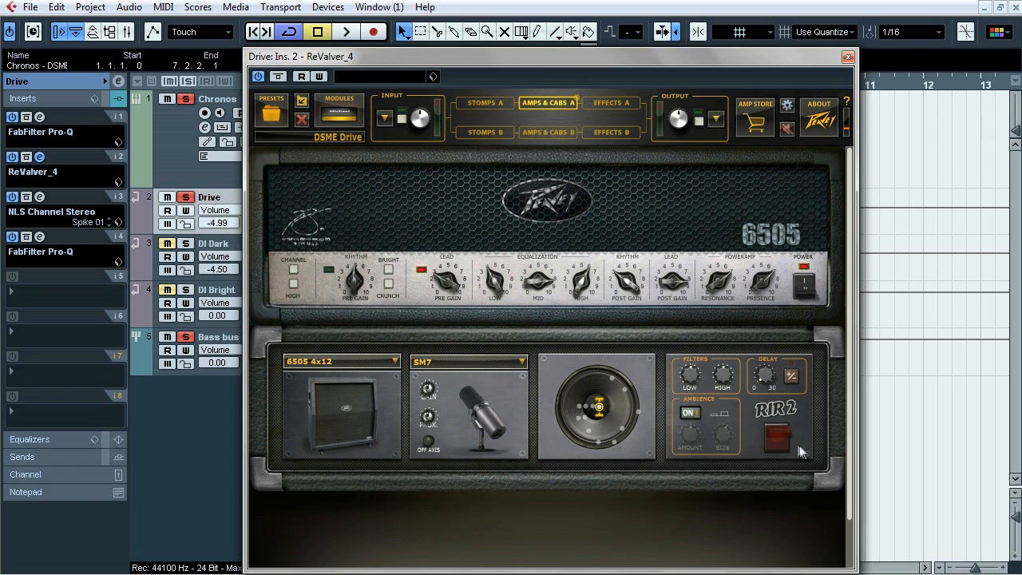
right_click(545, 239)
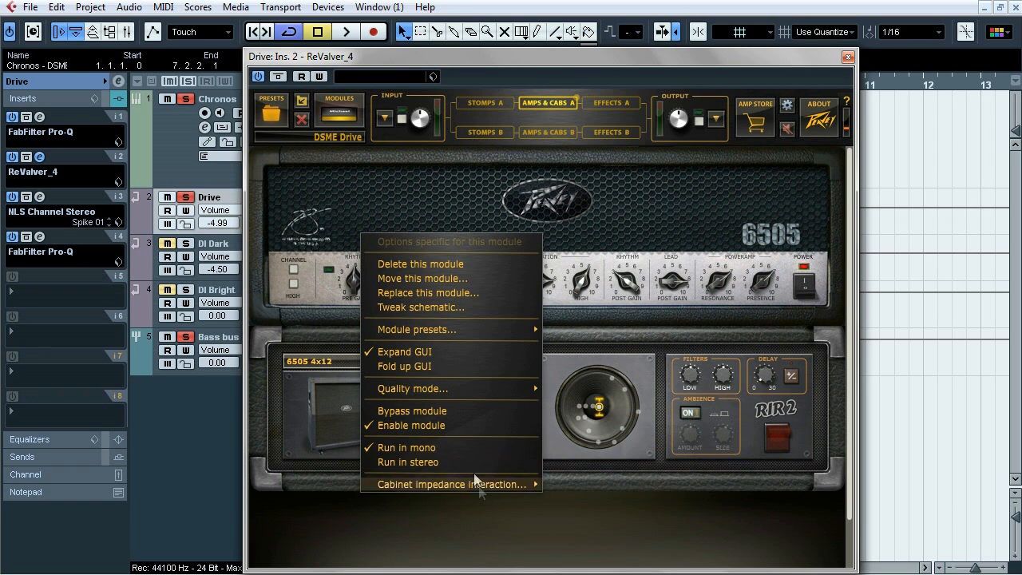
left_click(657, 190)
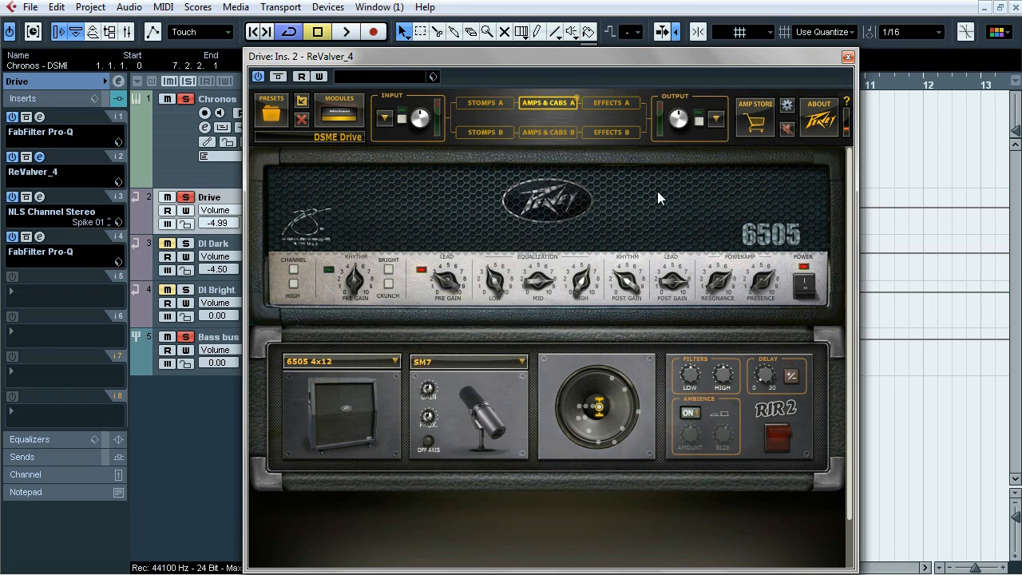
left_click(848, 57)
Open the Drive track's NLS Channel Stereo insert, compare it bypassed and active during playback, and close it
left_click(39, 196)
left_click_drag(452, 50, 537, 49)
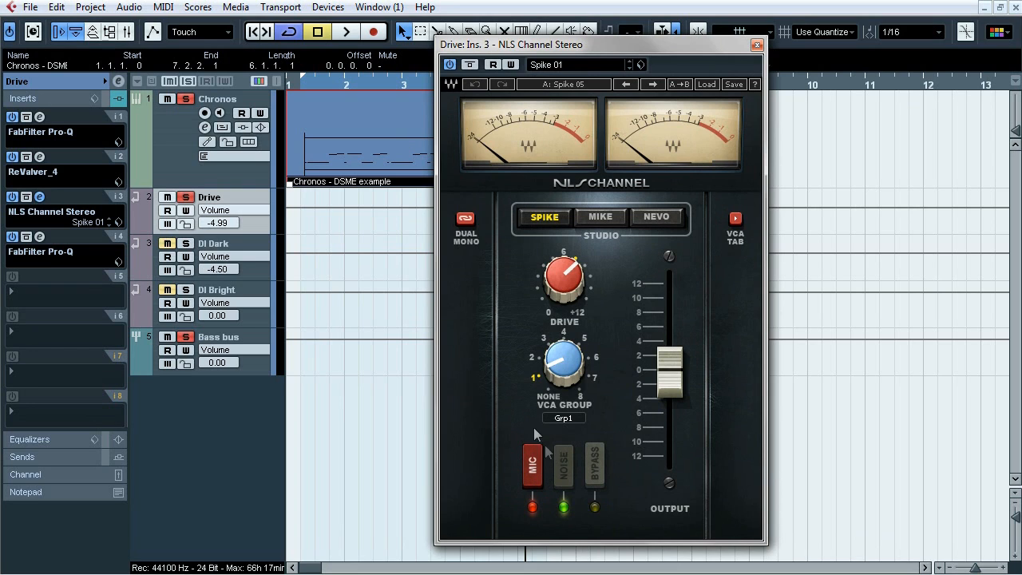
left_click(303, 82)
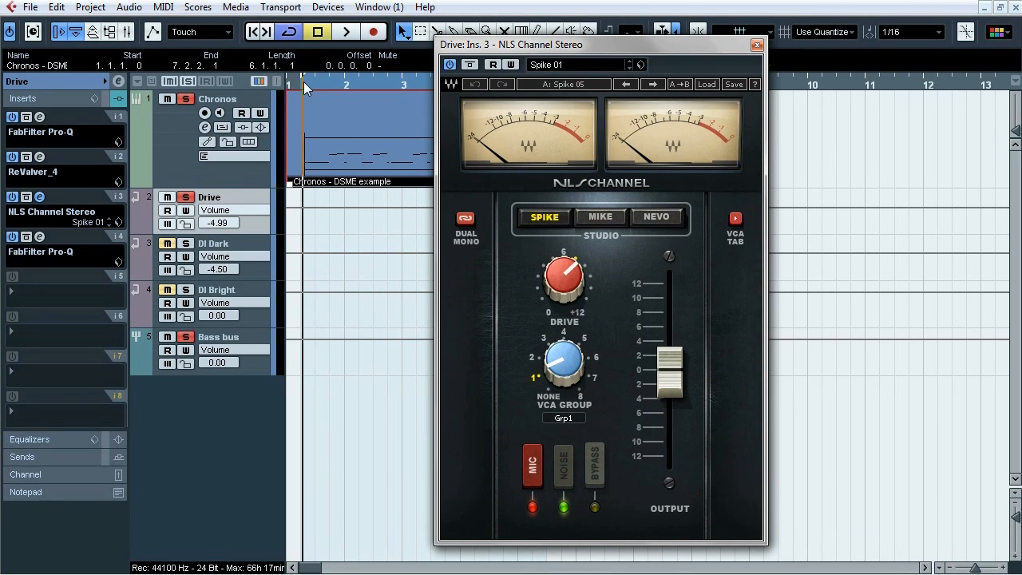
key("space")
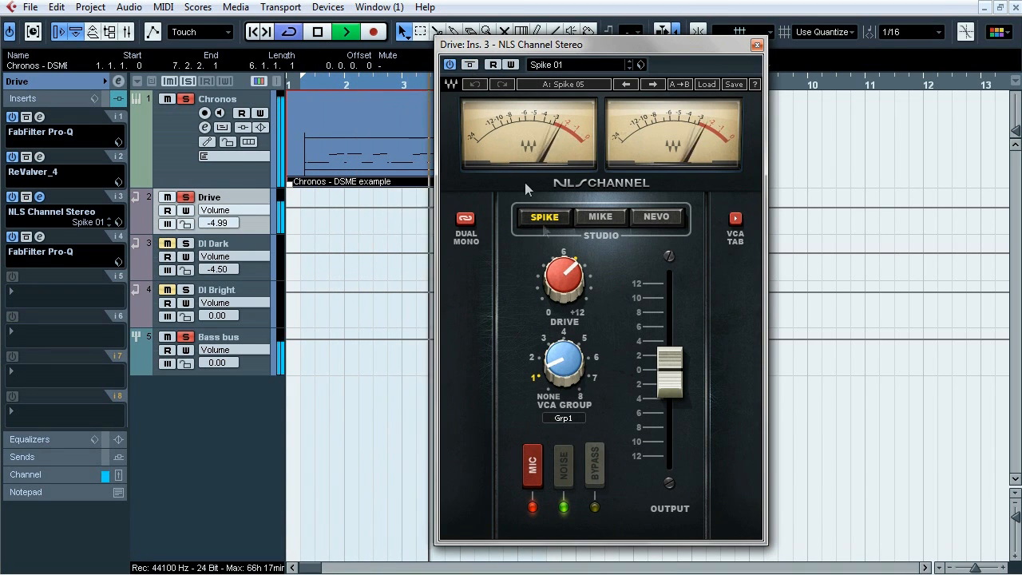
mouse_move(567, 276)
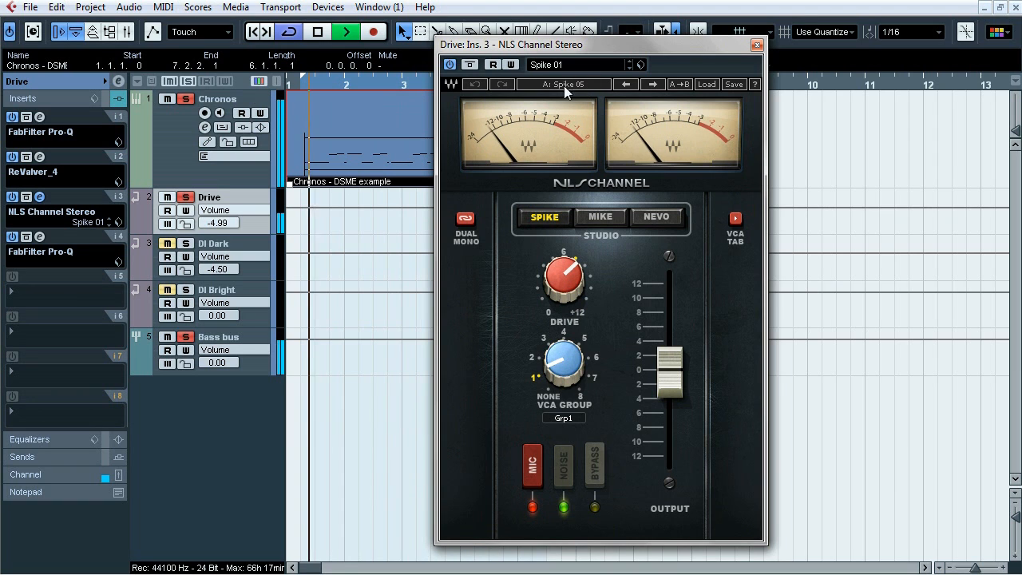
left_click(470, 66)
left_click(471, 65)
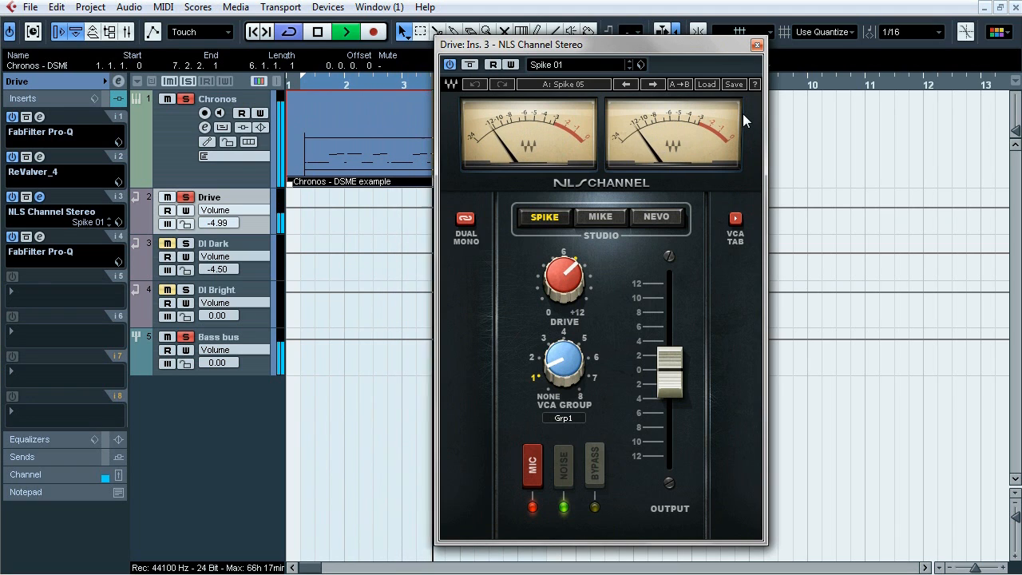
key("space")
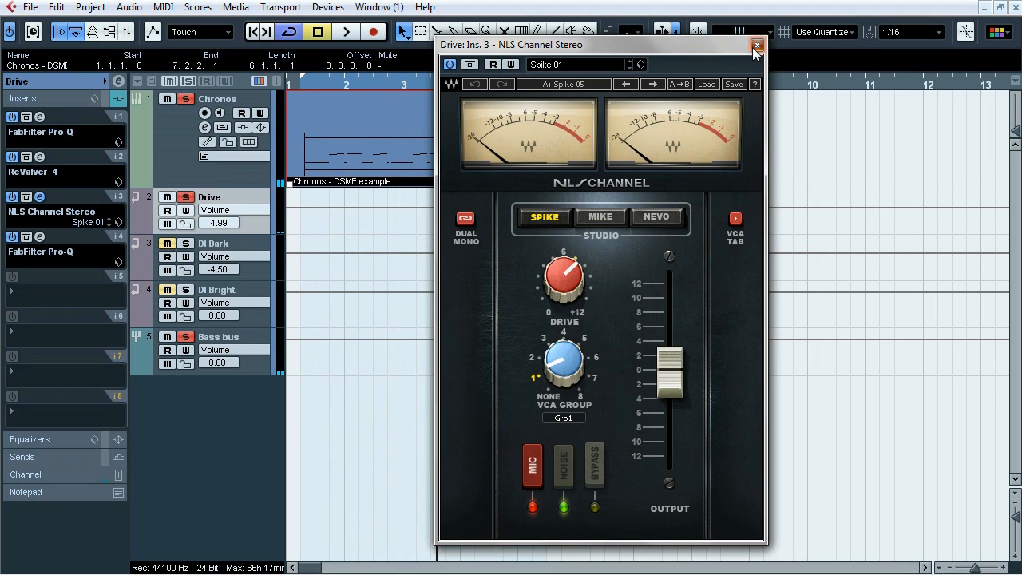
left_click(756, 46)
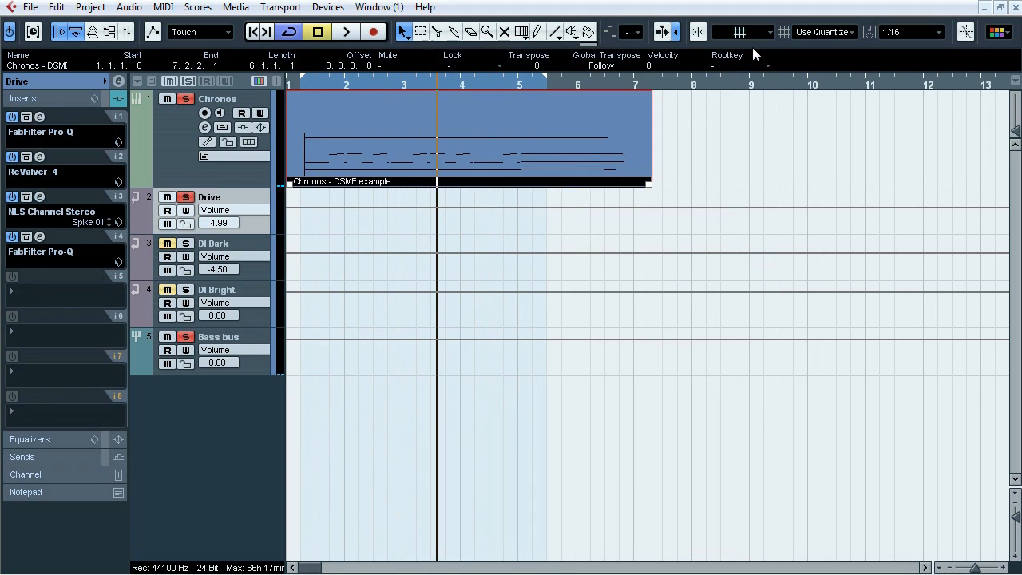
Open the Drive track's fourth insert, FabFilter Pro-Q, and select its high-cut band for inspection
left_click(40, 237)
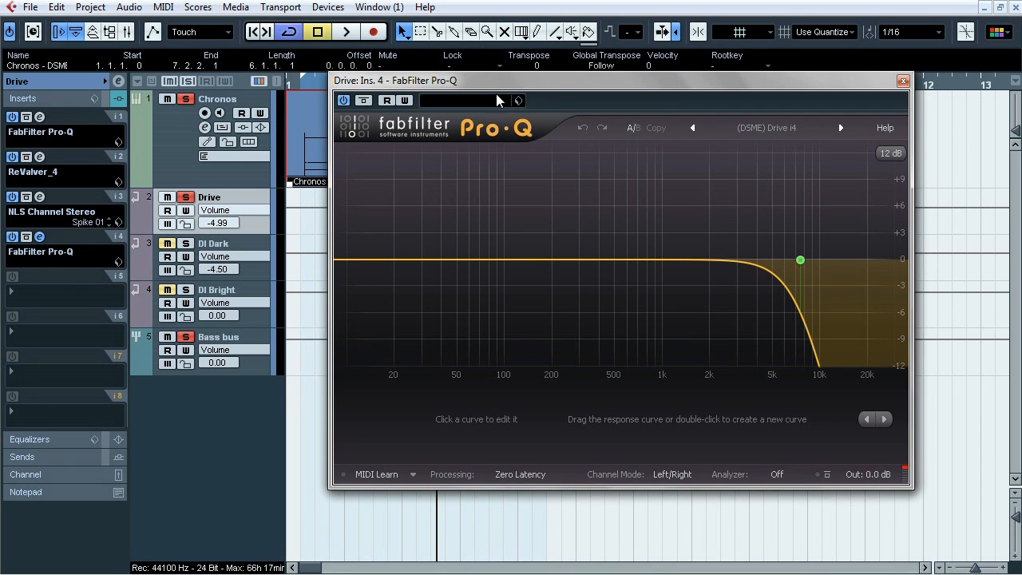
left_click_drag(496, 83, 457, 98)
left_click(803, 317)
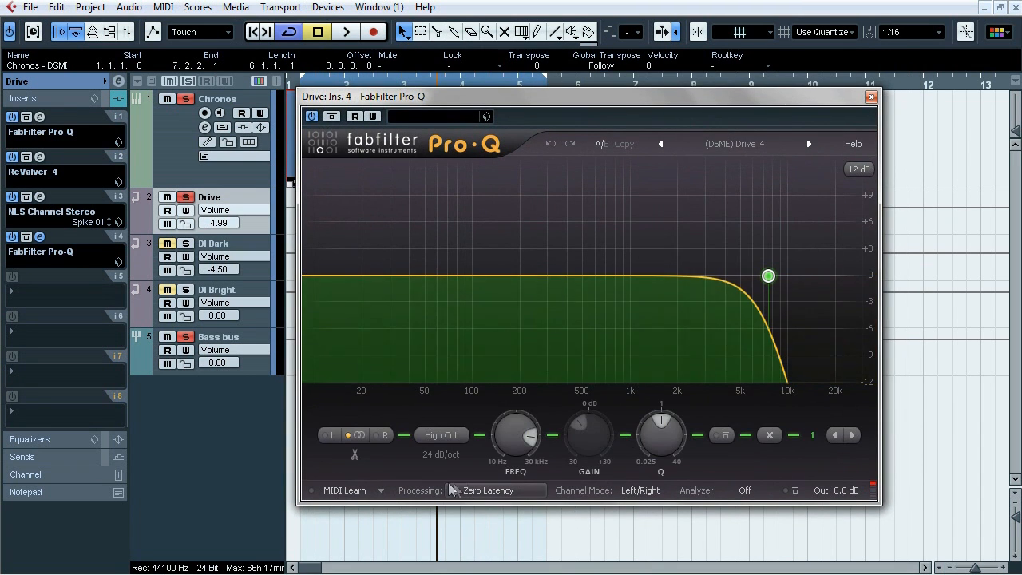
Compare the Drive track's high-cut Pro-Q bypassed and active during playback, stop playback and close the editor
key("space")
left_click(331, 117)
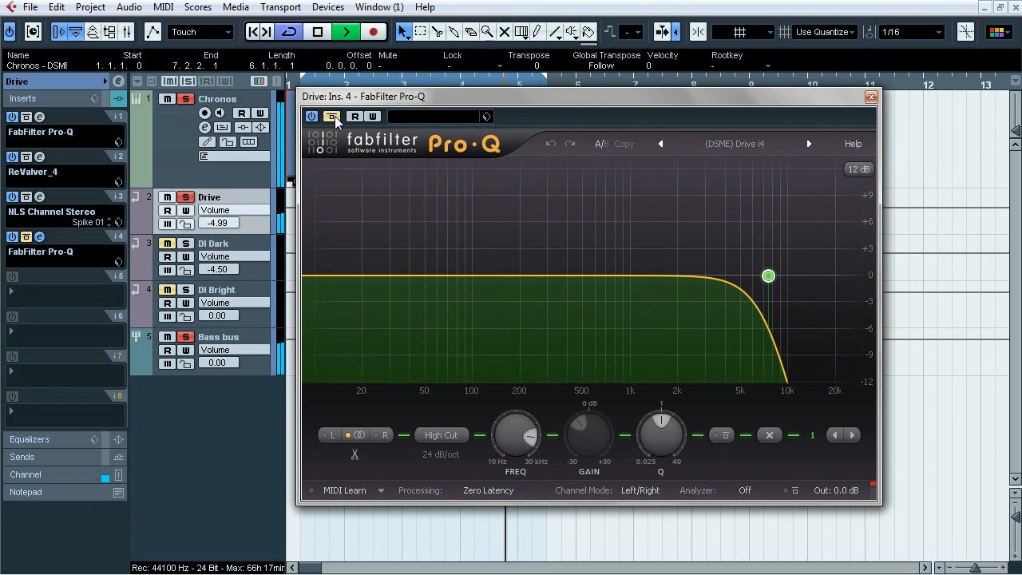
left_click(331, 117)
left_click(331, 116)
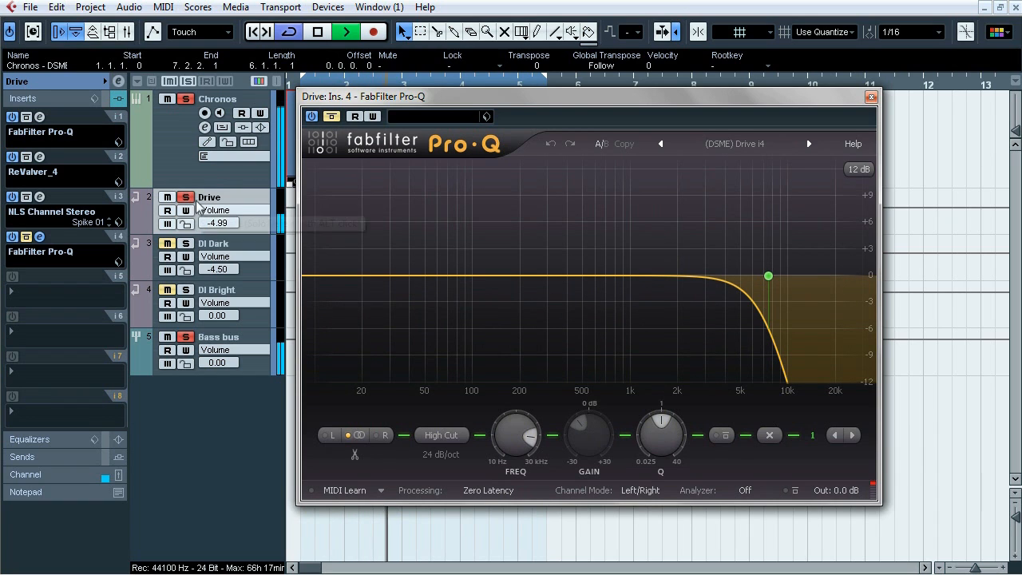
left_click(335, 119)
key("space")
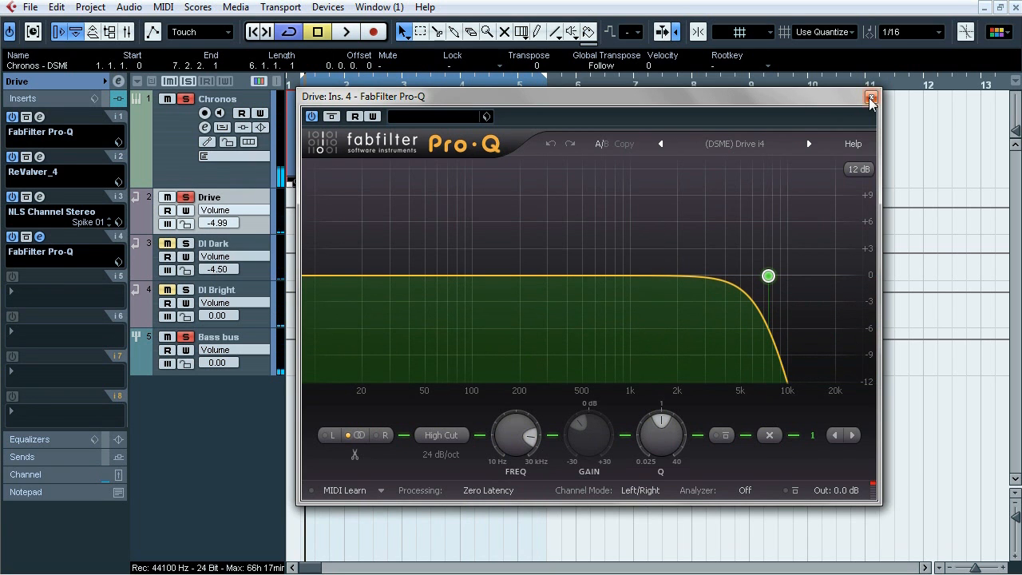
left_click(870, 97)
Solo the DI Dark track and view its ReValver_4 amp setup, closing the editor
left_click(187, 244)
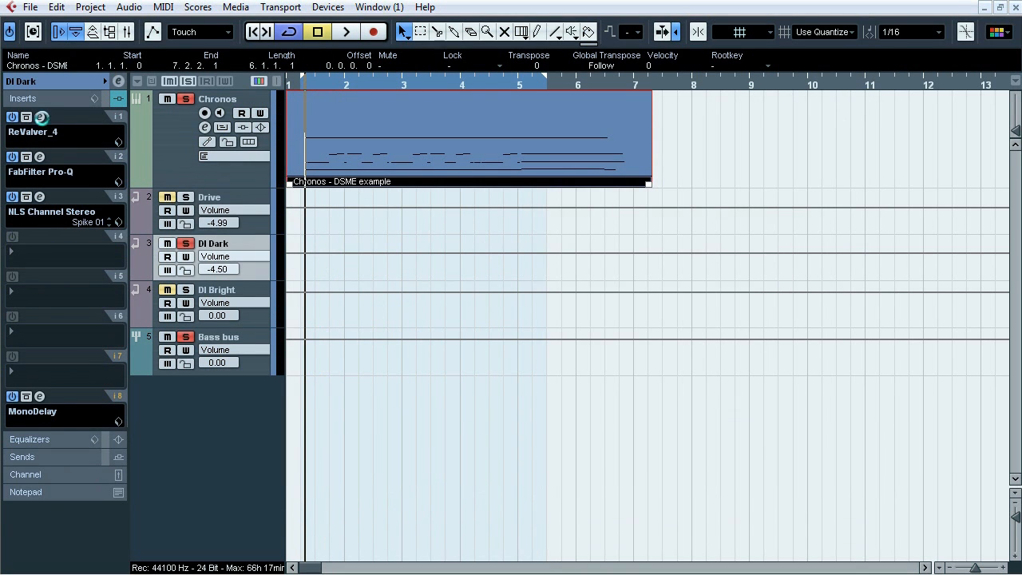
left_click(40, 117)
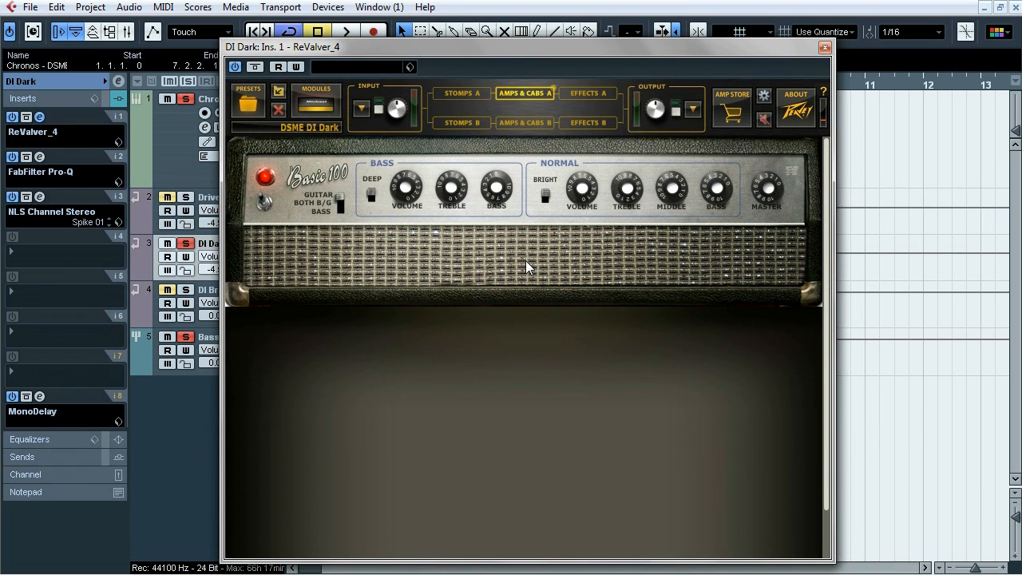
left_click(824, 47)
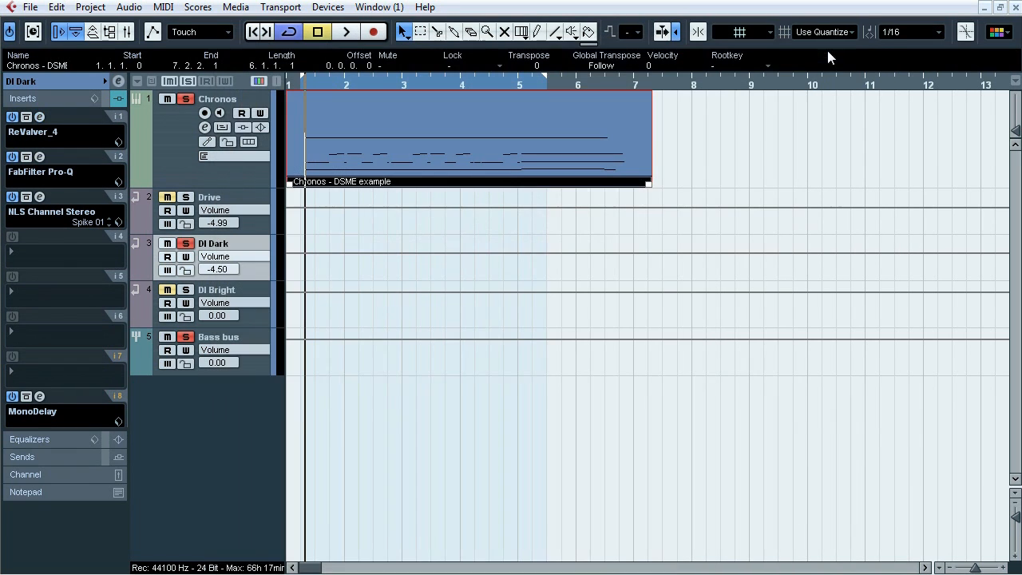
Open the DI Dark track's FabFilter Pro-Q insert and examine its EQ curve
left_click(26, 157)
left_click_drag(433, 107, 488, 109)
mouse_move(726, 192)
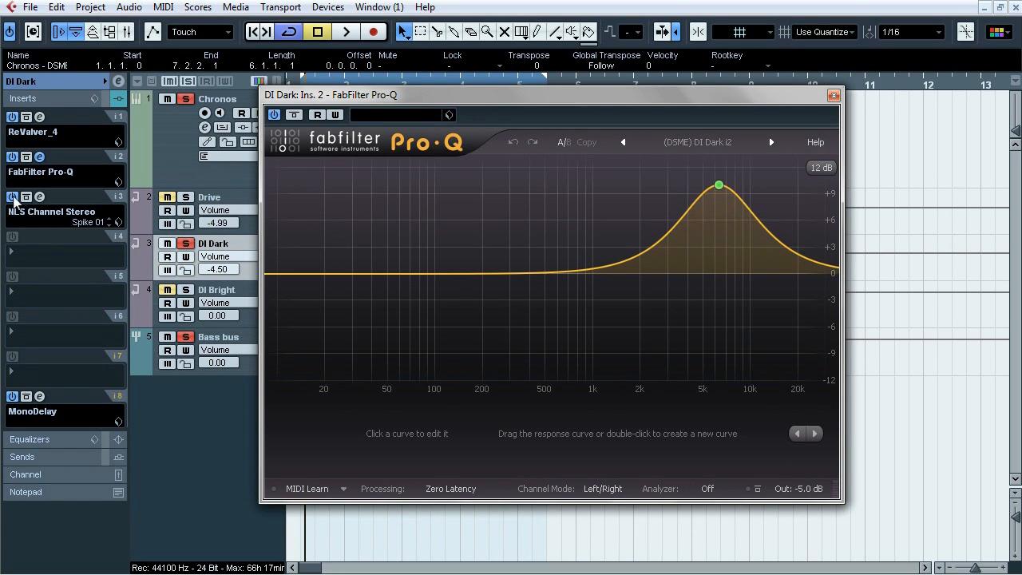
Compare DI Dark's Pro-Q bypassed and active during playback with NLS Channel Stereo switched off, closing the editor and reactivating NLS
left_click(12, 196)
key("space")
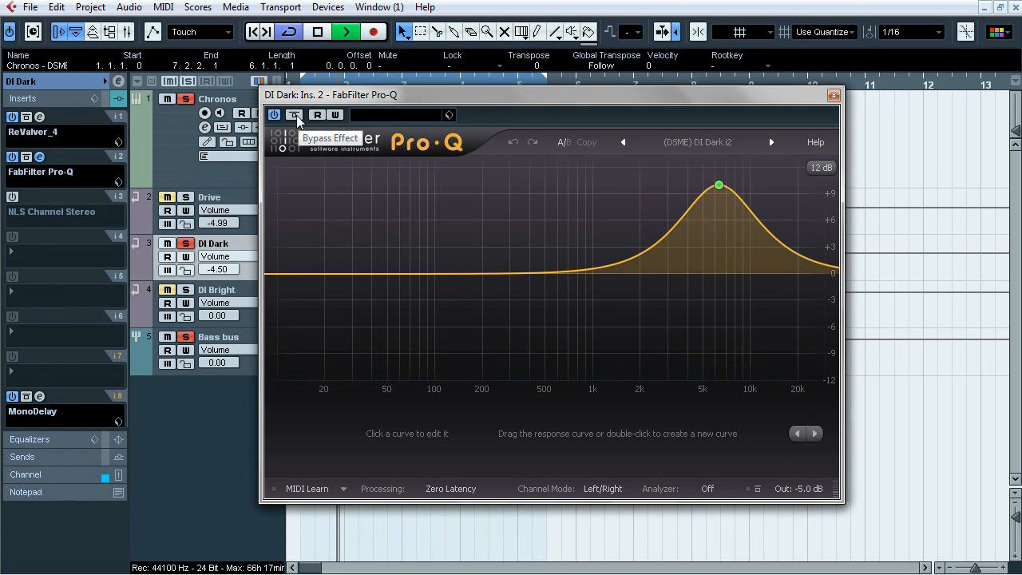
left_click(295, 115)
left_click(295, 116)
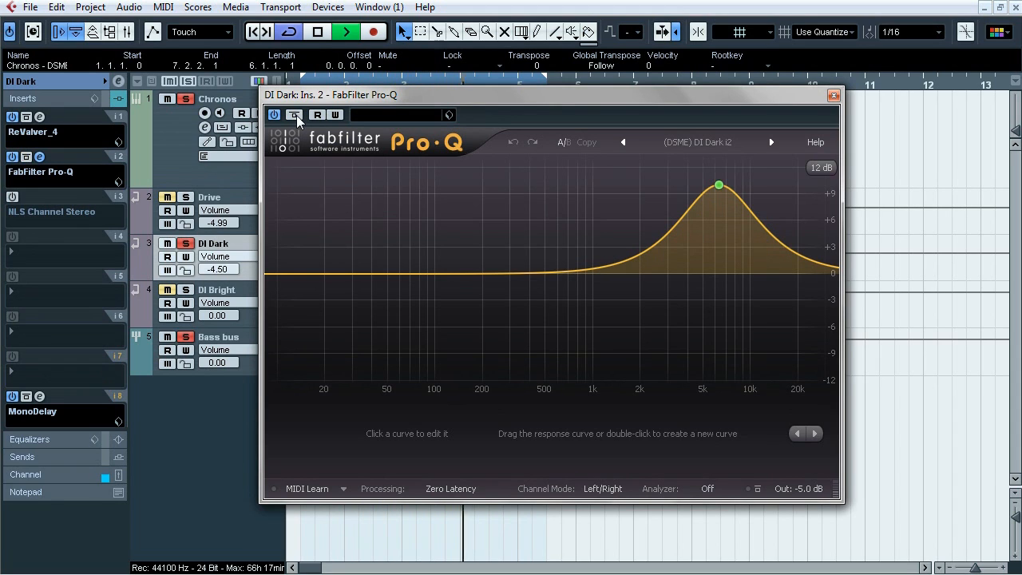
left_click(294, 115)
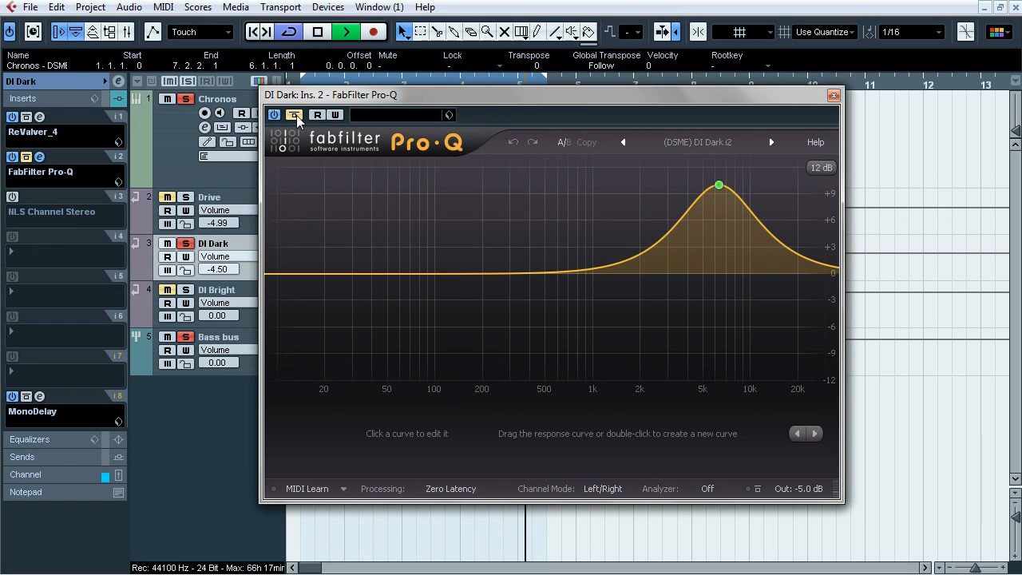
left_click(296, 116)
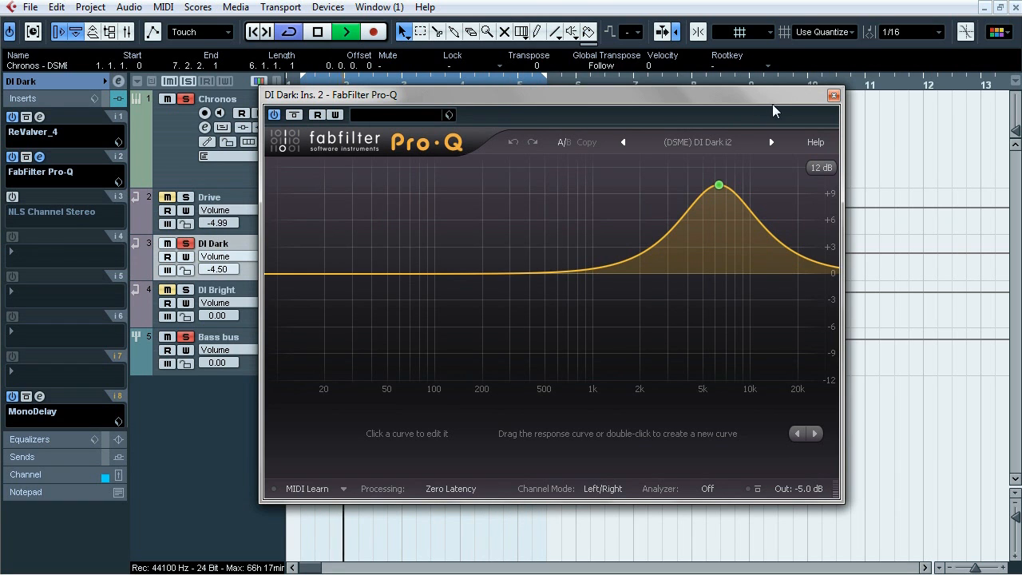
key("space")
left_click(12, 197)
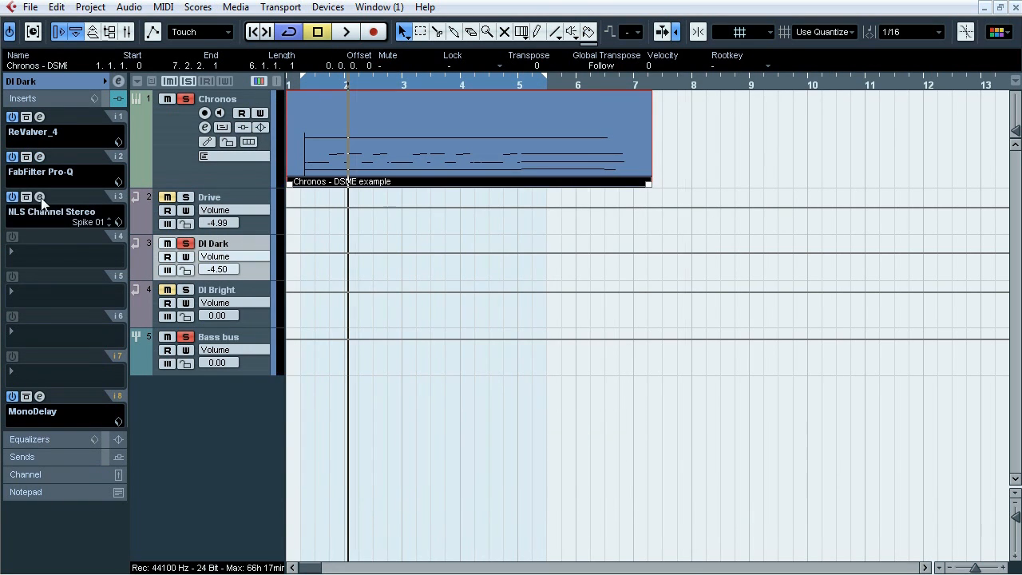
Open the DI Dark track's NLS Channel Stereo insert, compare it bypassed and active during playback, and close it
left_click(39, 197)
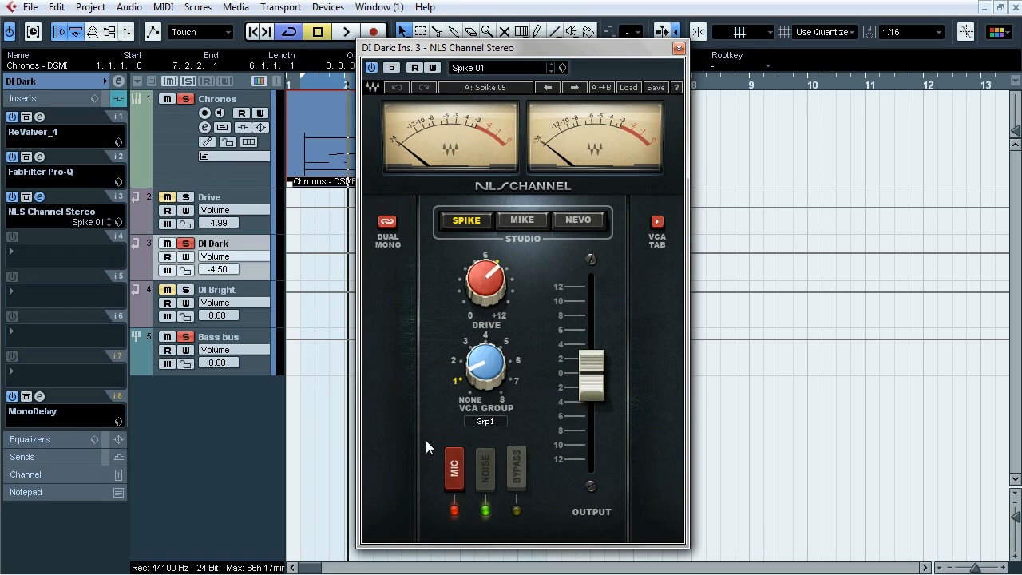
key("space")
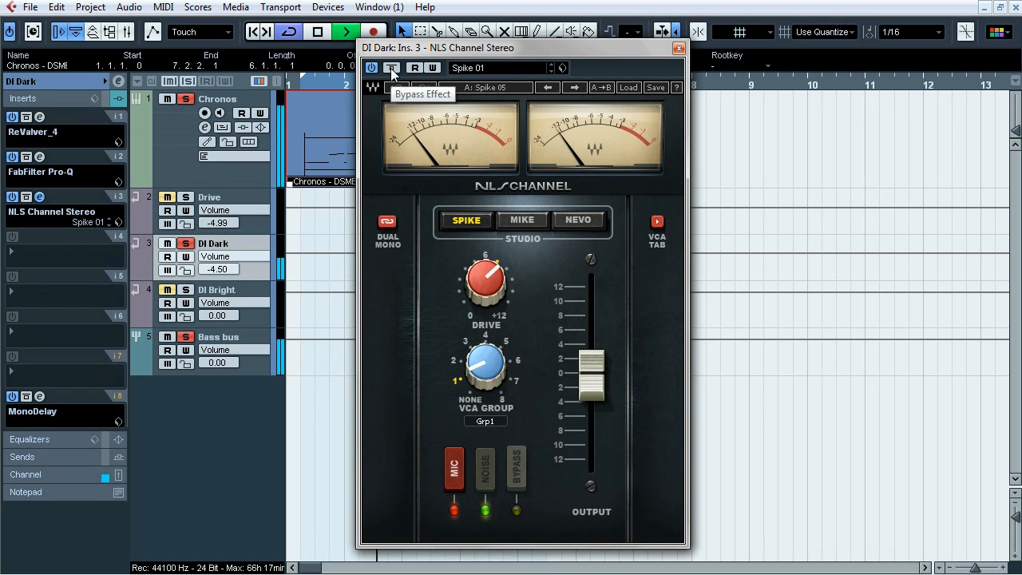
left_click(391, 68)
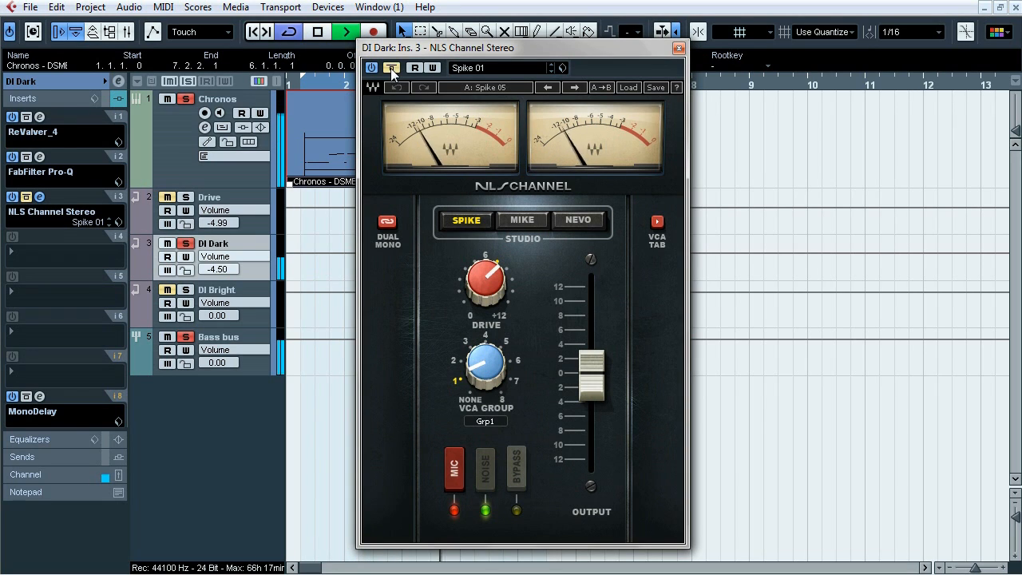
left_click(390, 68)
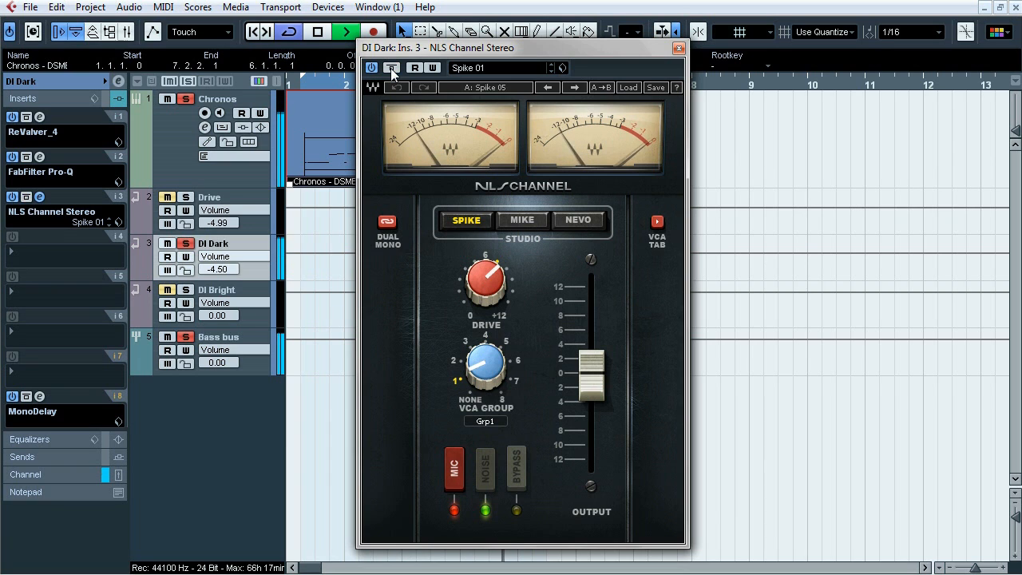
key("space")
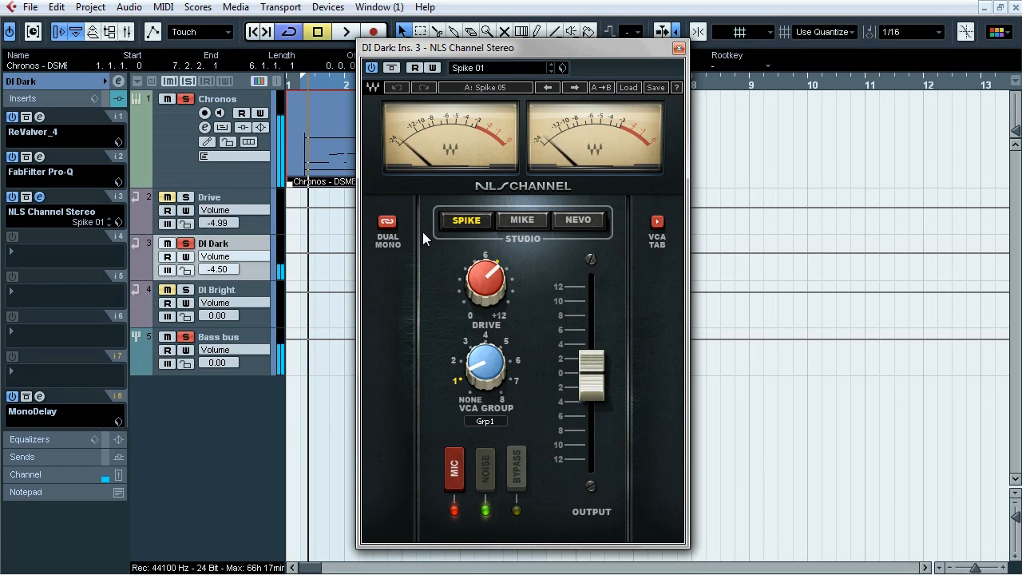
left_click(679, 48)
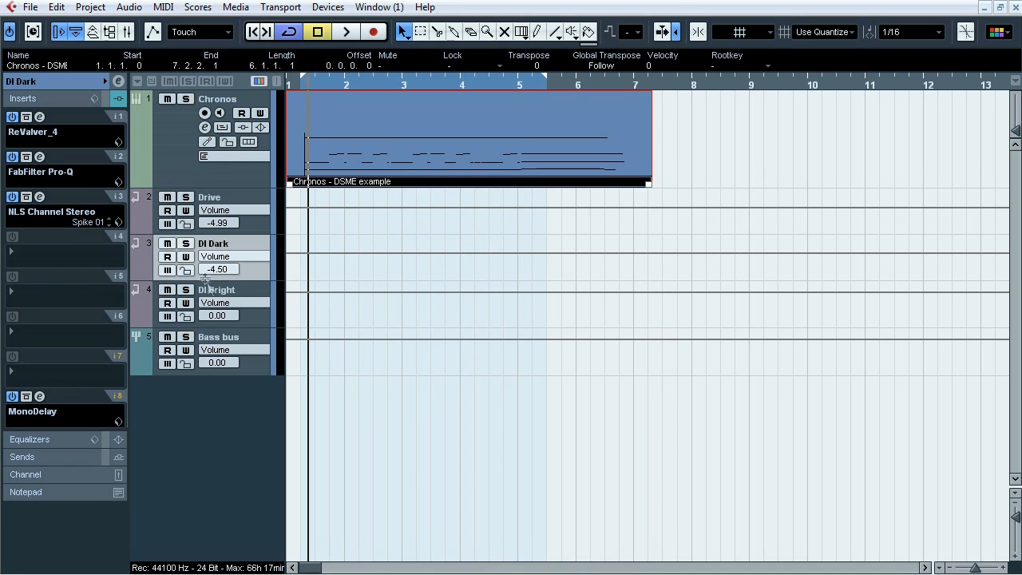
On DI Bright, disable NLS Channel Stereo, compare ReValver's Treble Booster pedal off and on, and view the FabFilter Pro-Q curve
left_click(248, 292)
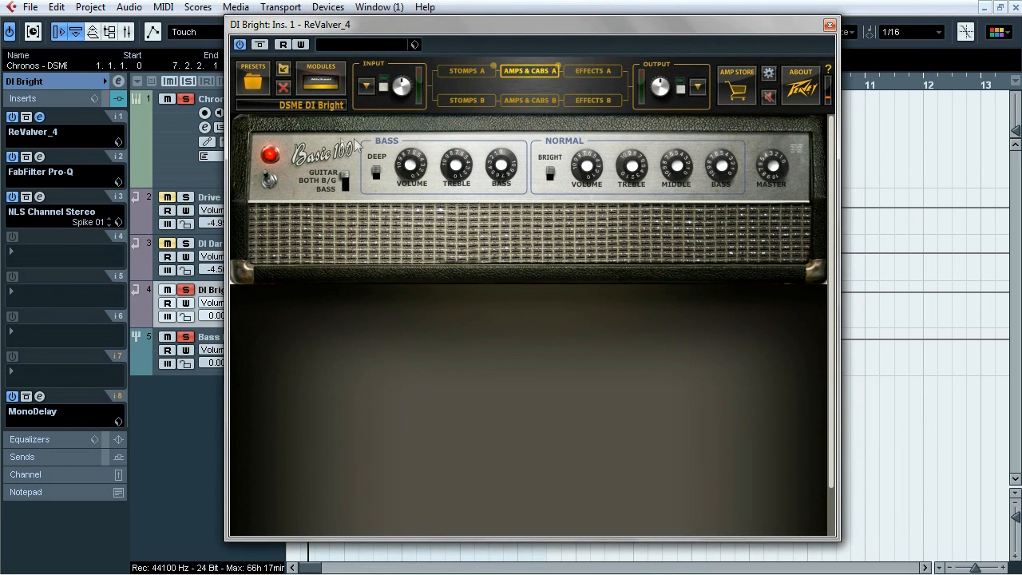
left_click(469, 72)
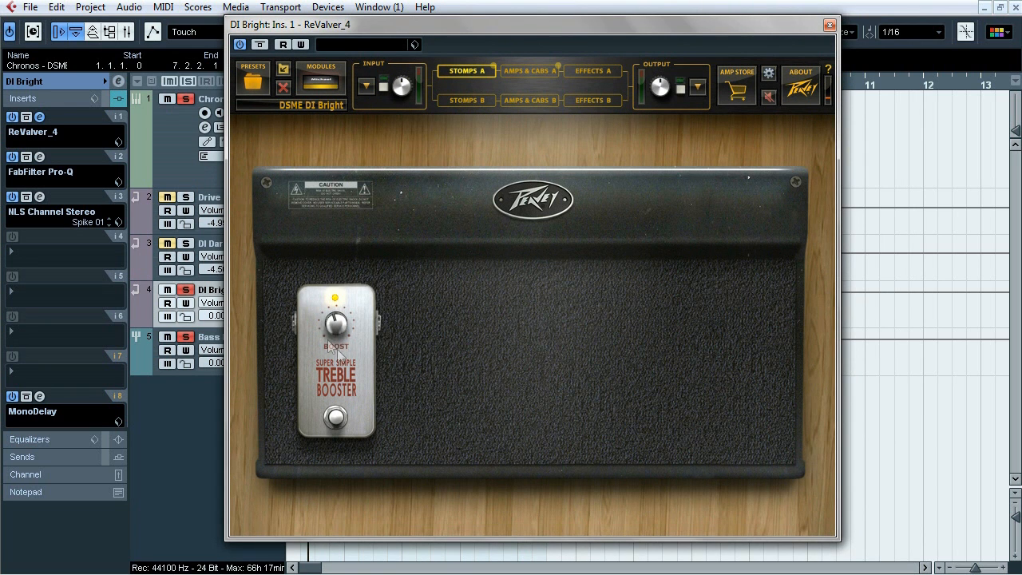
left_click(12, 196)
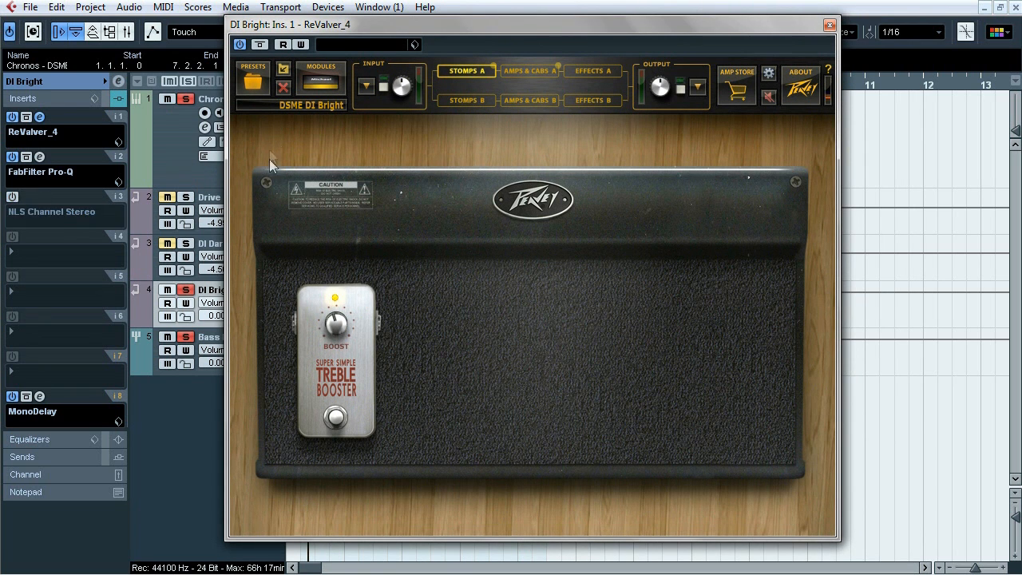
left_click(336, 417)
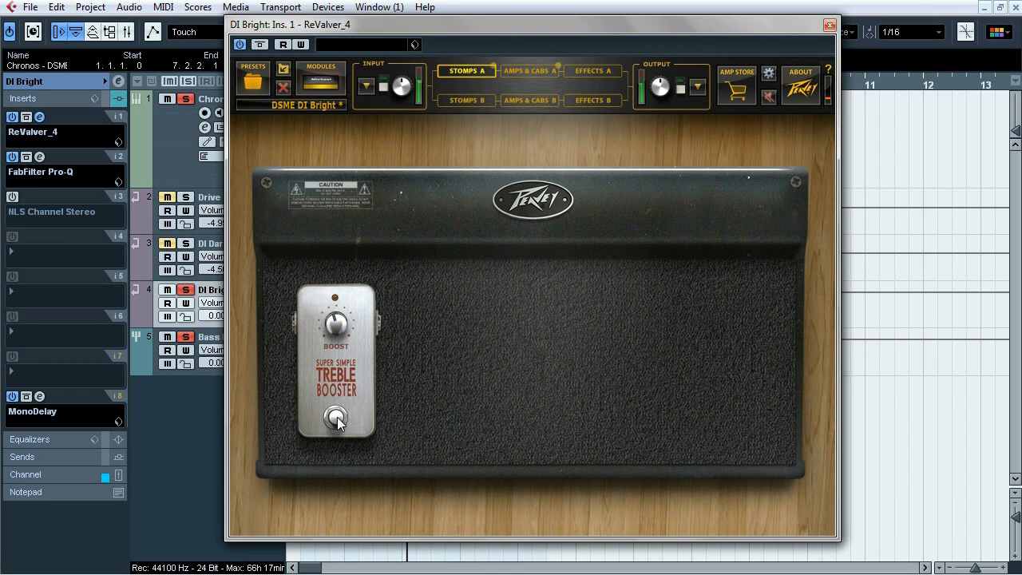
left_click(336, 419)
left_click(336, 419)
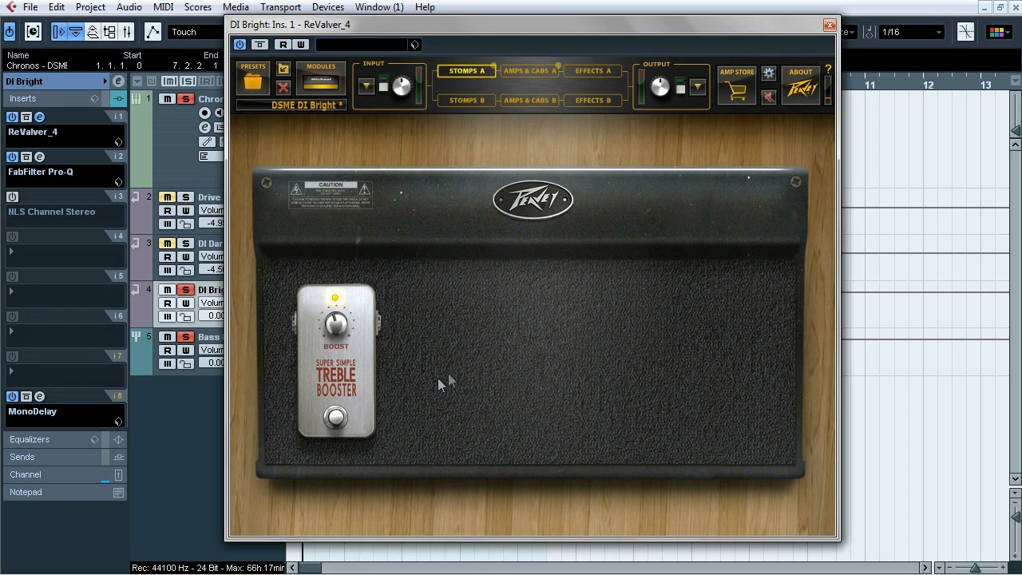
left_click(829, 24)
left_click(39, 157)
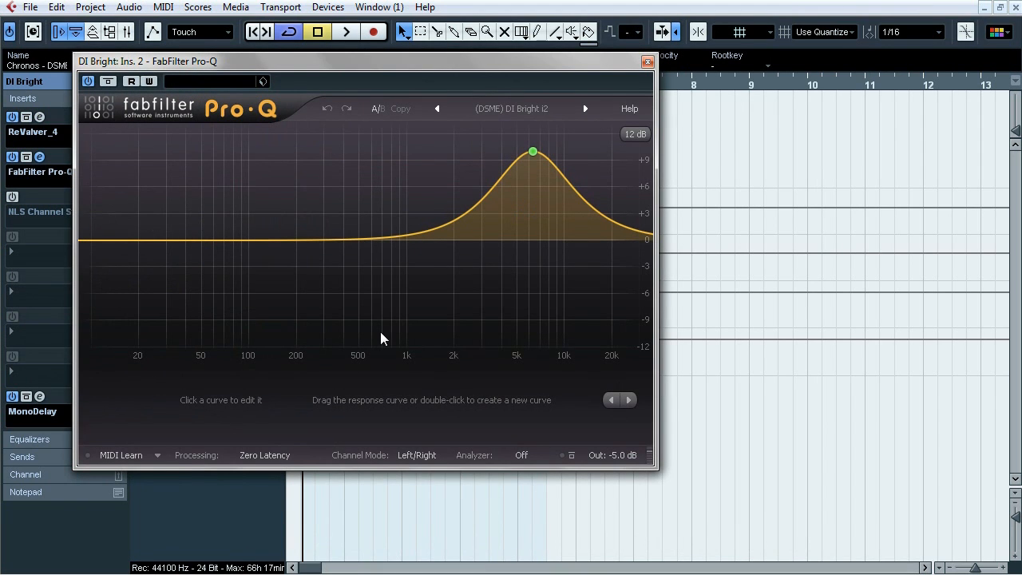
left_click(647, 61)
Re-enable NLS Channel Stereo on DI Bright and compare its bypassed and active sound during playback
left_click(12, 196)
left_click(12, 196)
left_click(39, 196)
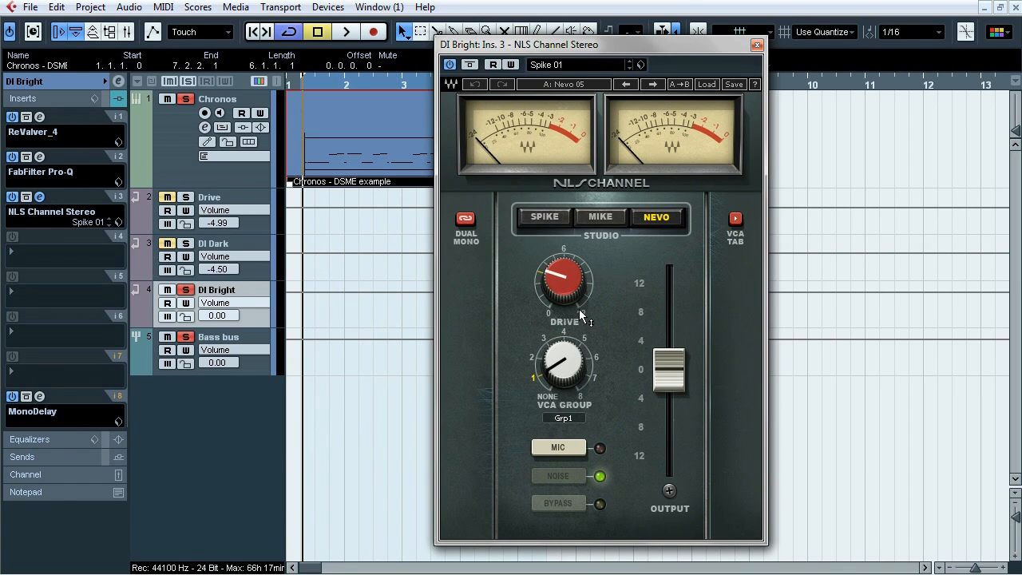
double_click(308, 82)
left_click(469, 66)
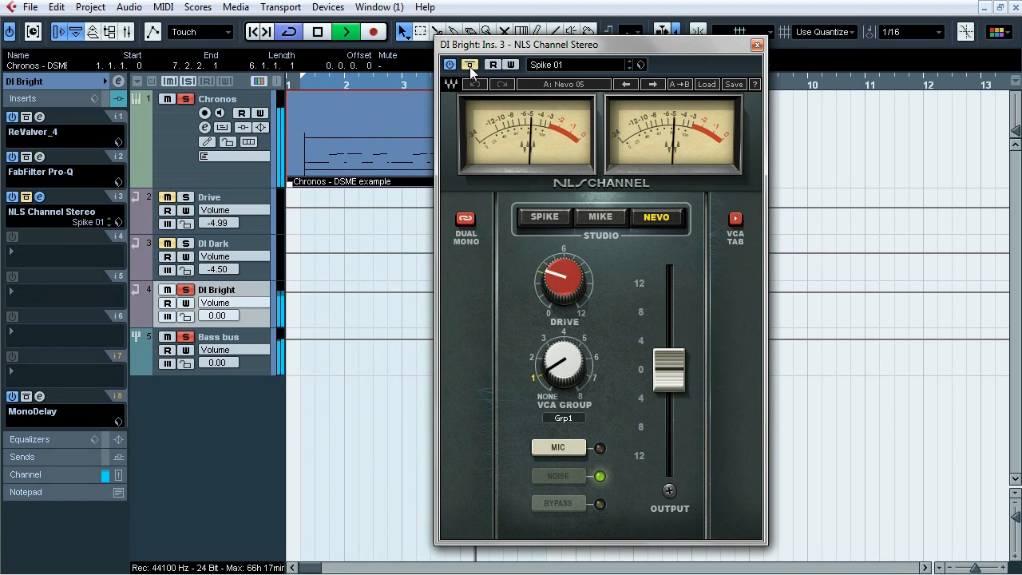
key("space")
left_click(759, 47)
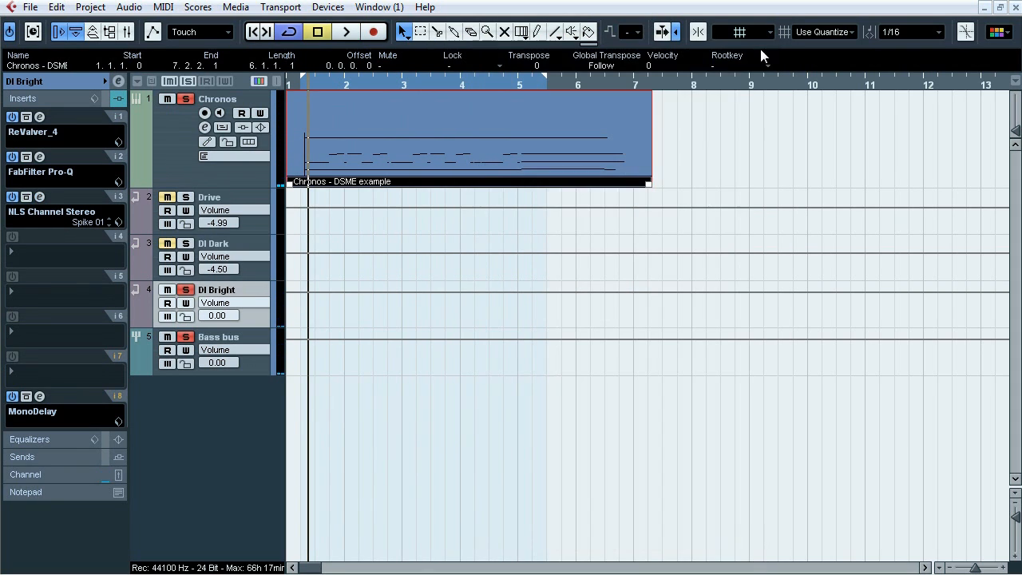
Show the MonoDelay settings of both DI Bright and DI Dark, with their windows set apart
left_click(38, 396)
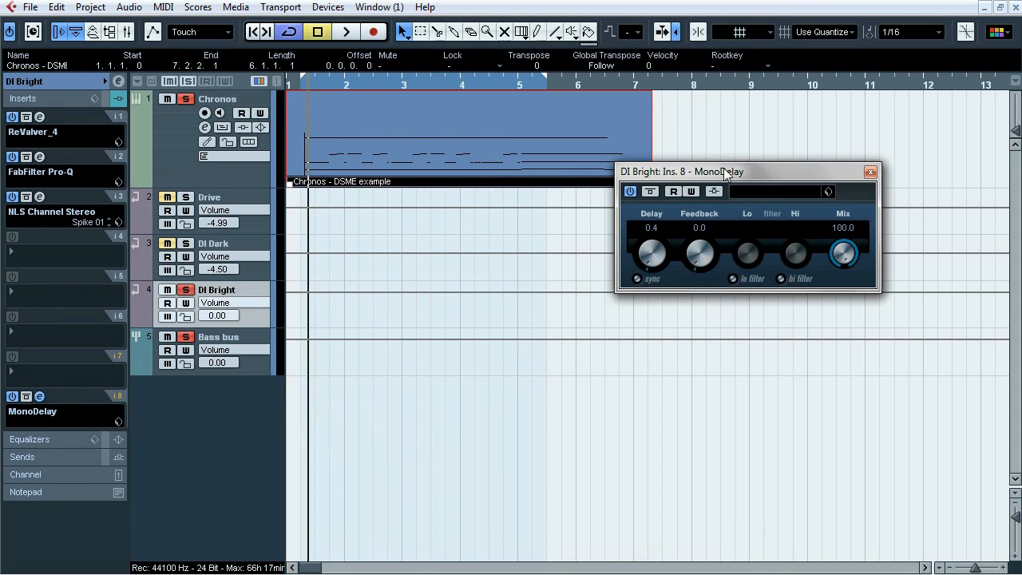
left_click_drag(722, 172, 695, 211)
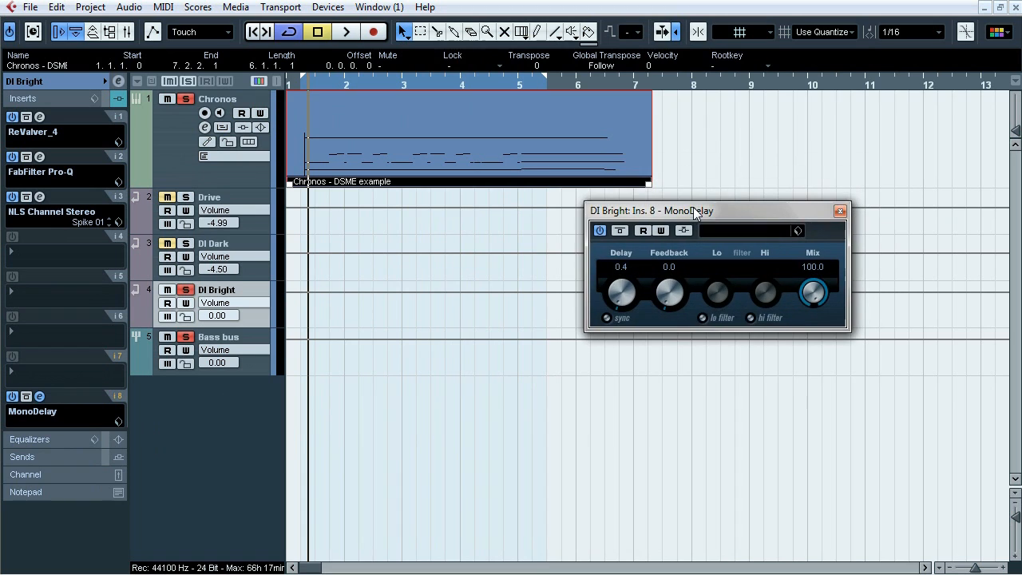
left_click(222, 247)
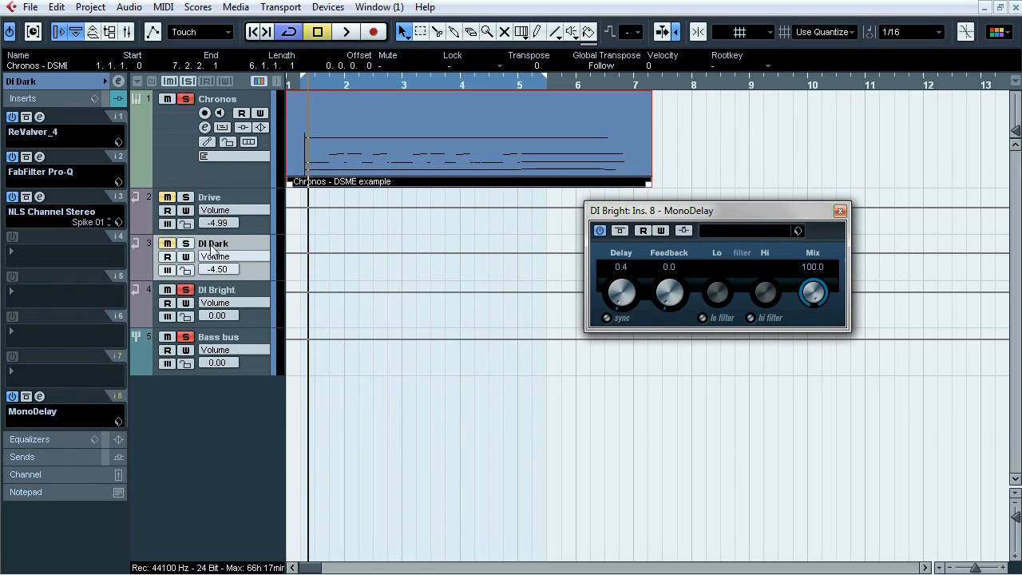
left_click(39, 396)
left_click_drag(695, 169, 683, 76)
Open the mixer with its insert slots expanded and place it beside the two MonoDelay windows
key("F3")
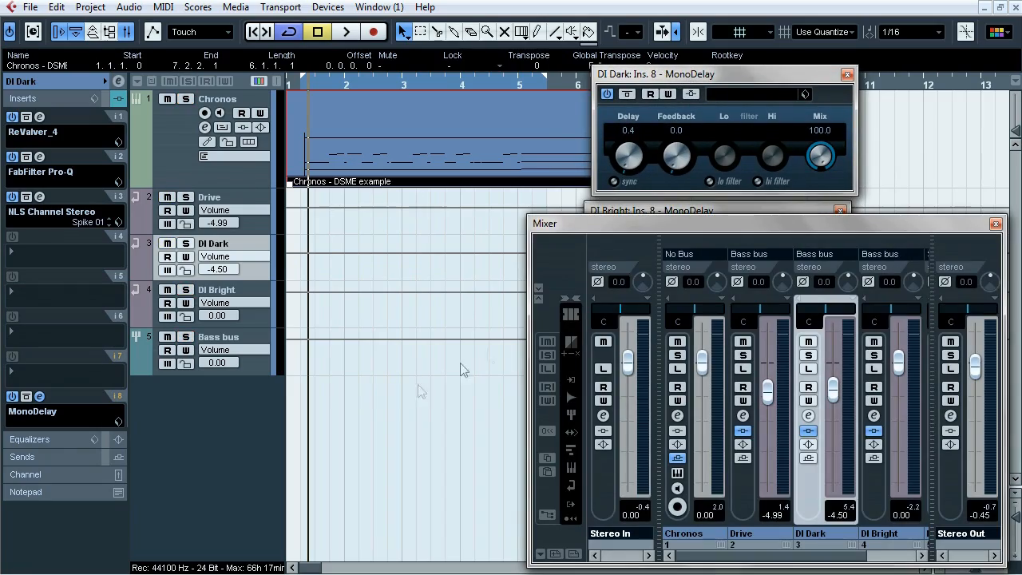
left_click(540, 299)
left_click_drag(733, 1, 237, 7)
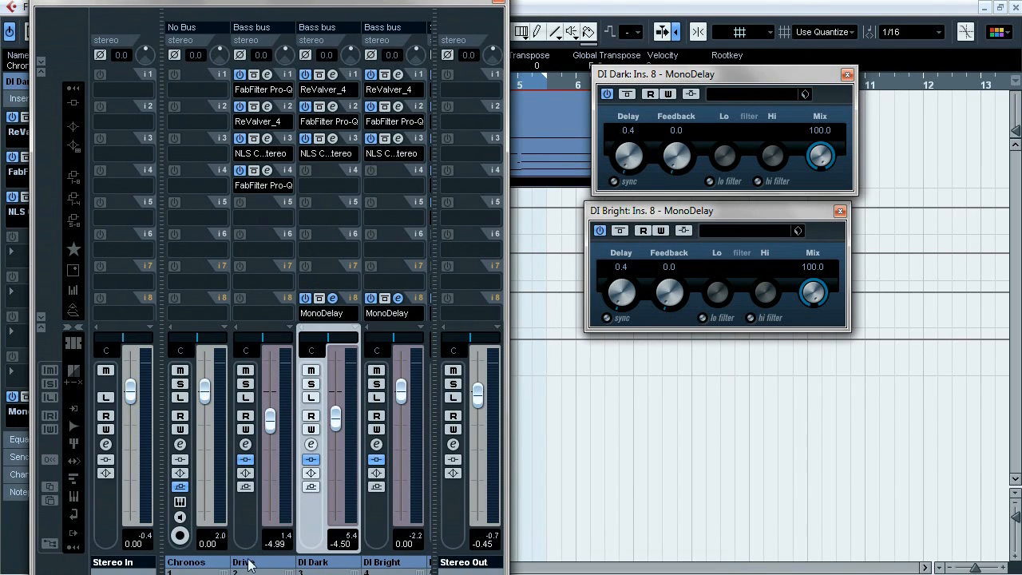
Compare MonoDelay bypassed and active on DI Dark and DI Bright during playback, and close the mixer and both delay windows
left_click(319, 298)
left_click(385, 298)
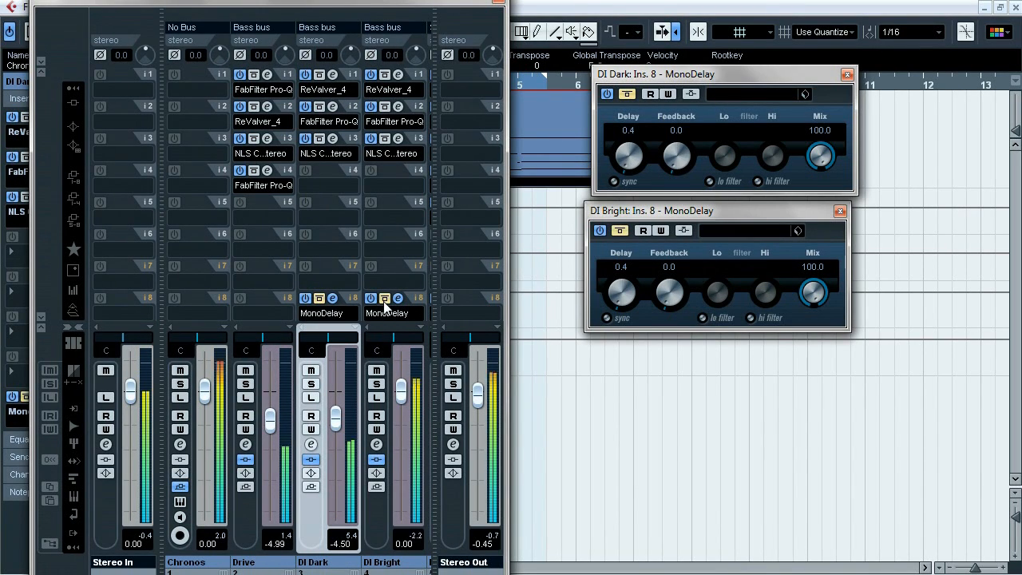
left_click(321, 300)
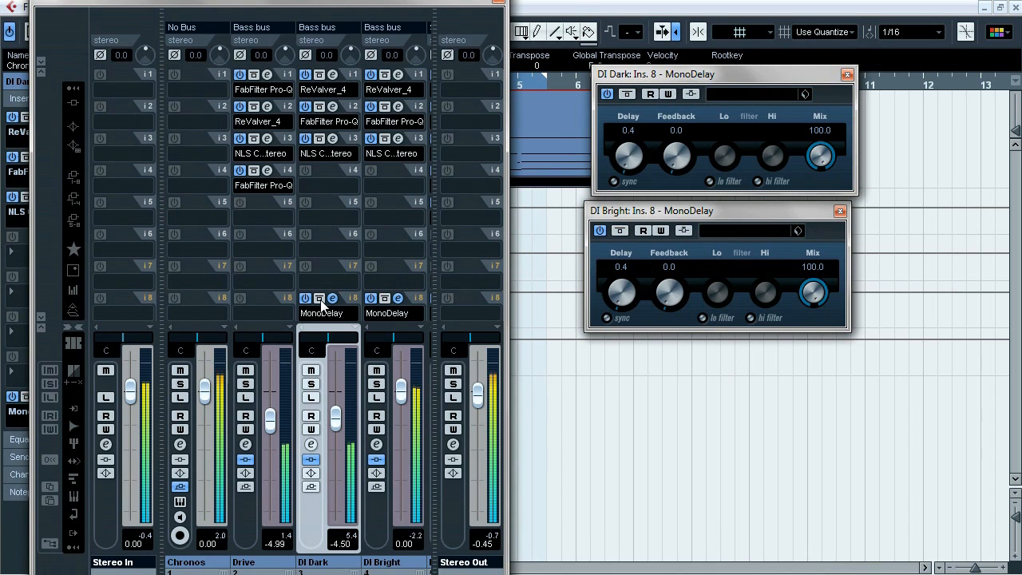
left_click(320, 299)
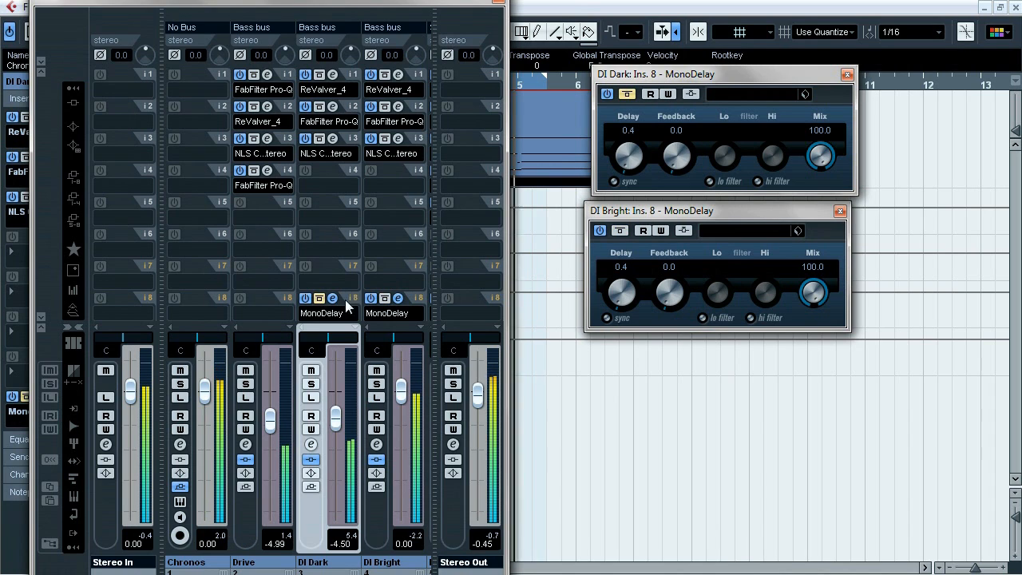
left_click(385, 299)
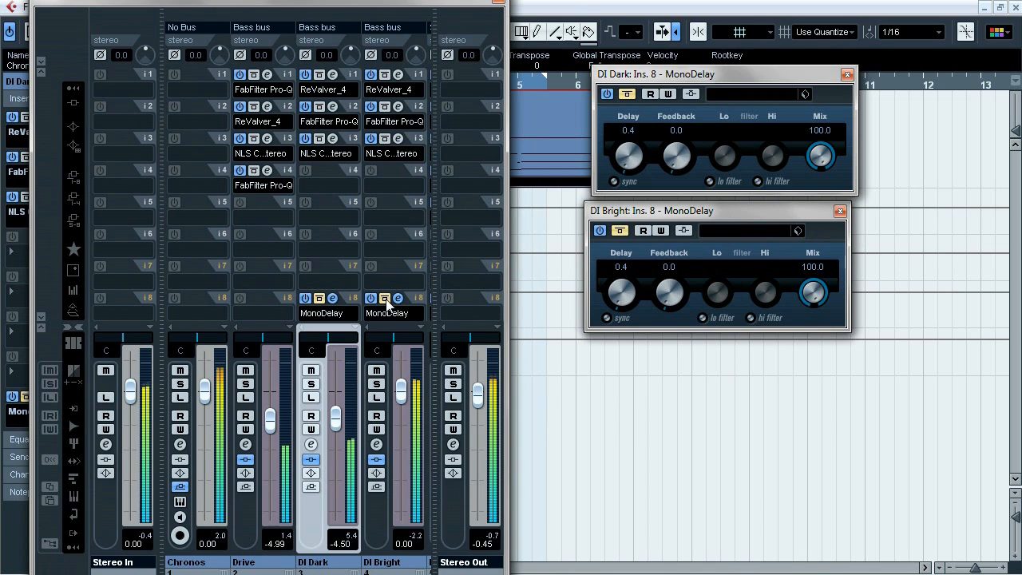
left_click(385, 299)
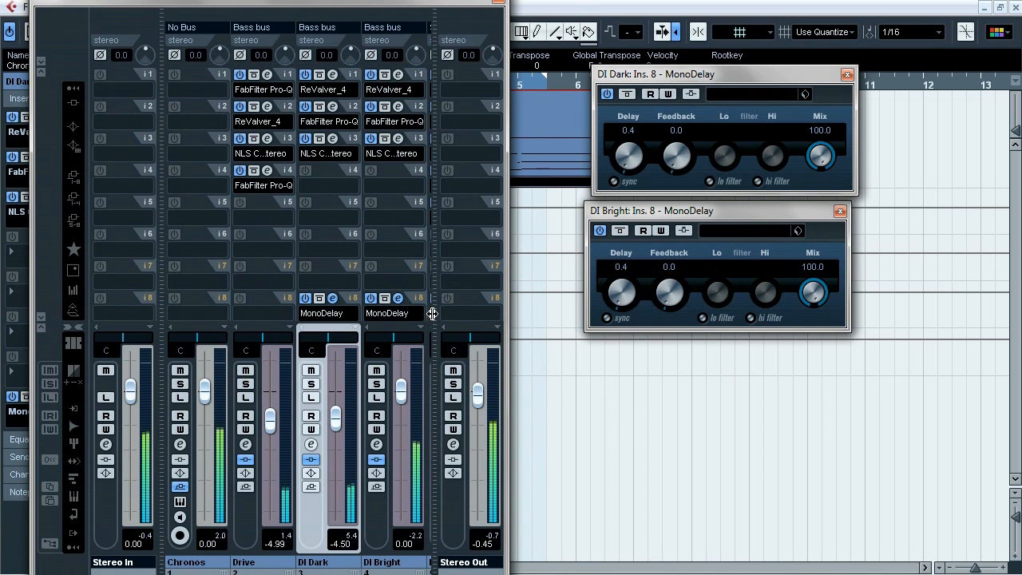
left_click(497, 3)
left_click(846, 74)
left_click(840, 211)
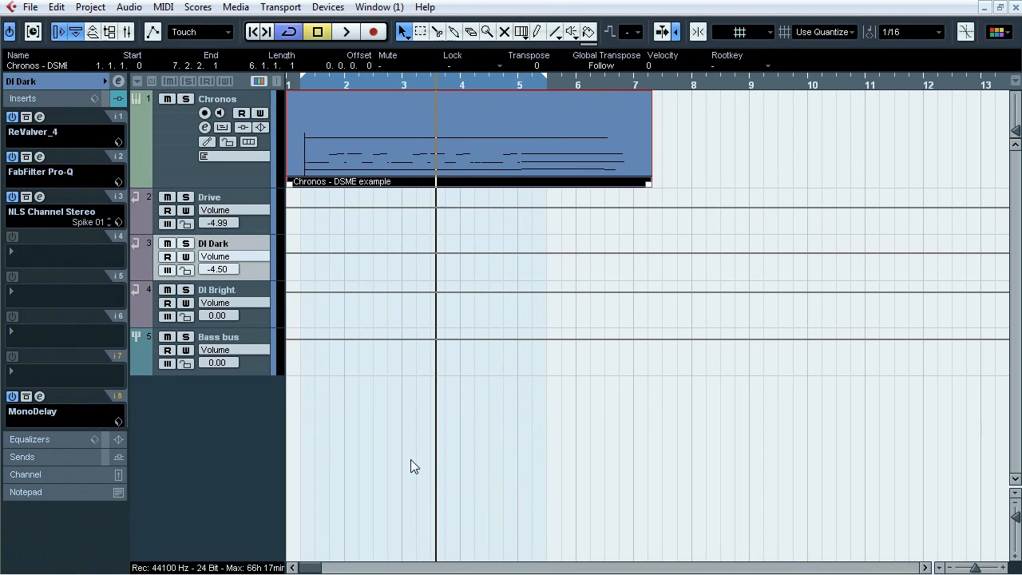
Examine the keFIR impulse loader and iZotope Ozone 5 Exciter settings on the Bass bus
left_click(234, 343)
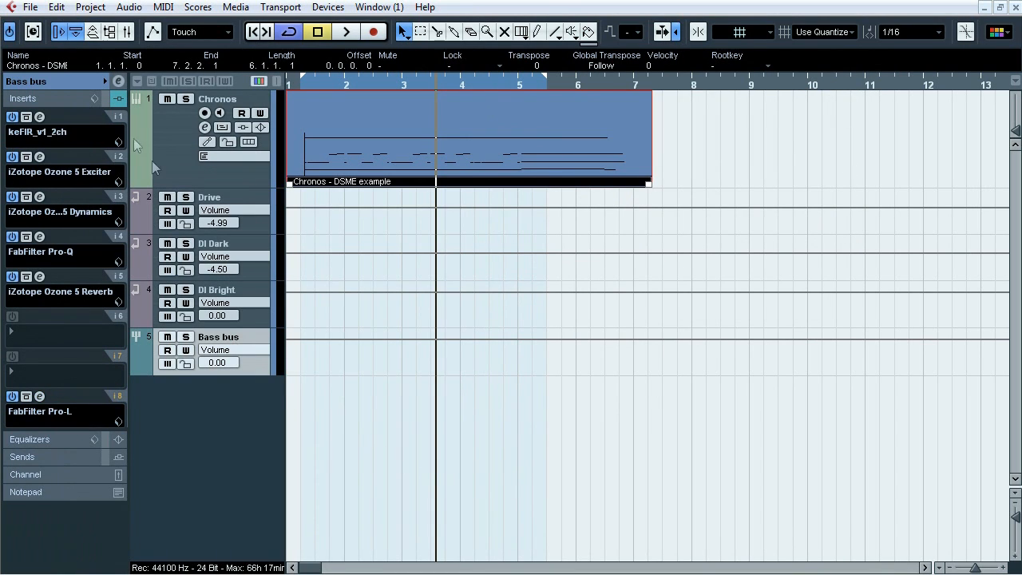
left_click(40, 117)
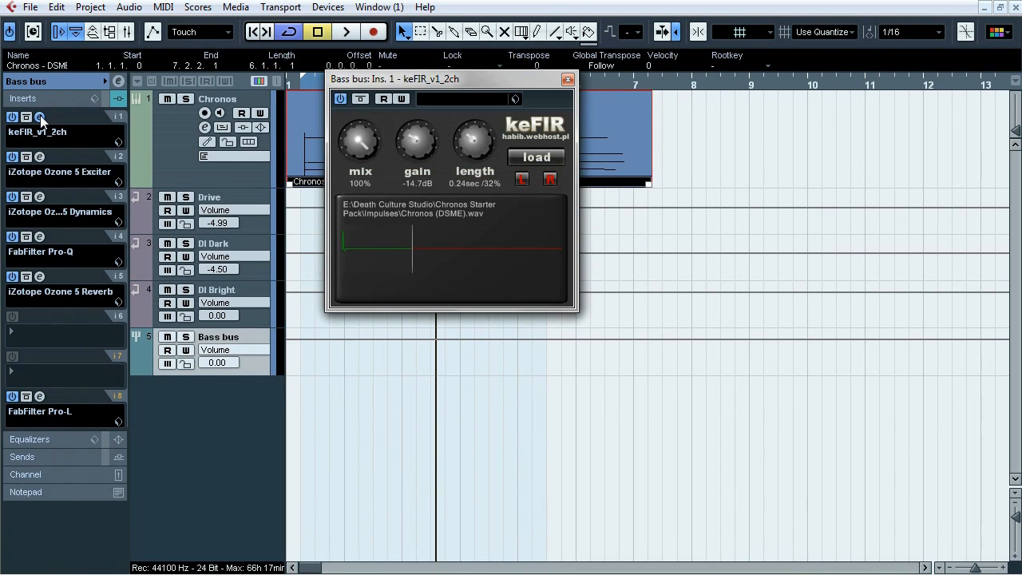
left_click(40, 117)
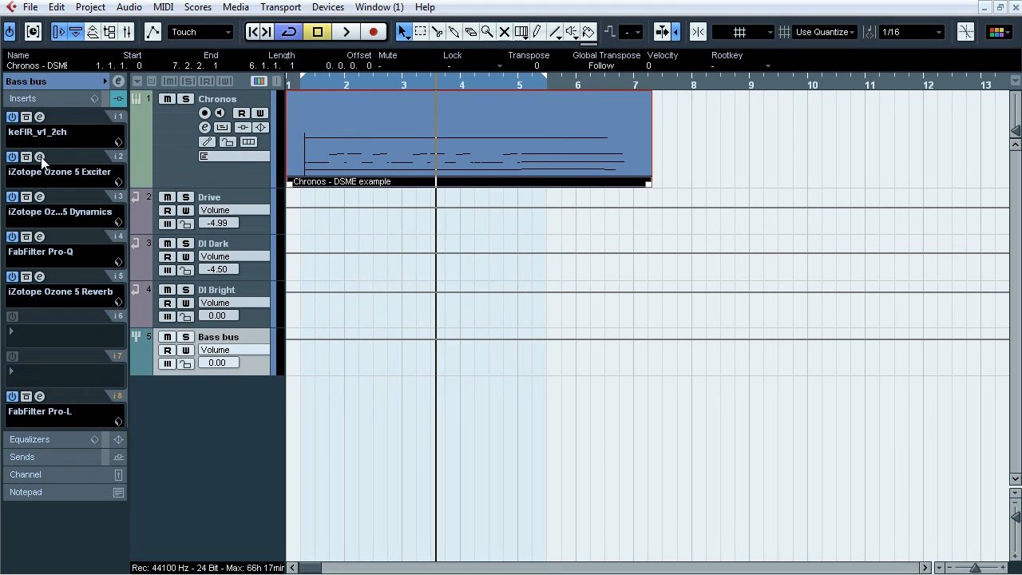
left_click(40, 158)
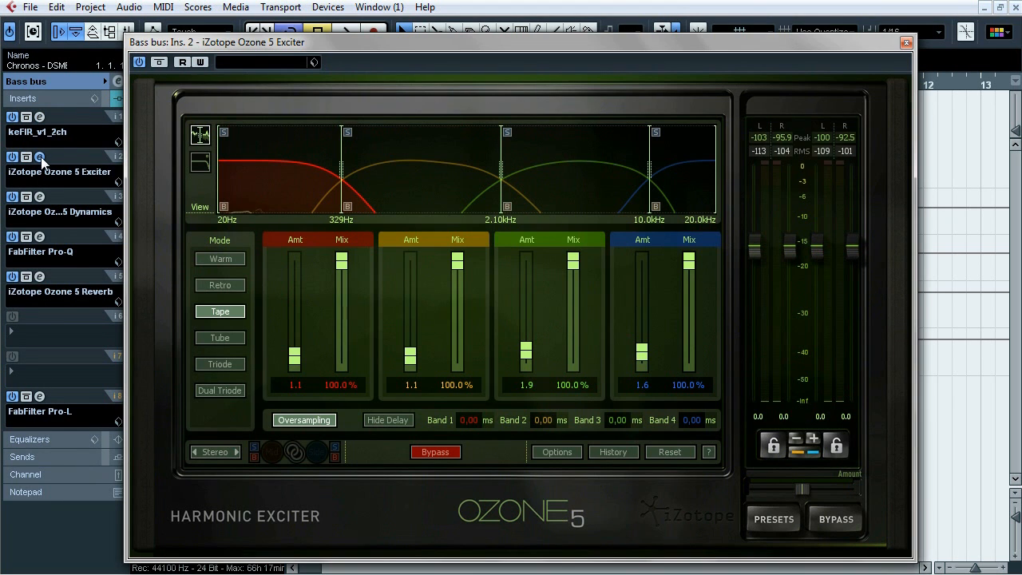
left_click(40, 157)
Examine each band of the Bass bus's iZotope Ozone 5 Dynamics, including the overview of all four bands
left_click(40, 197)
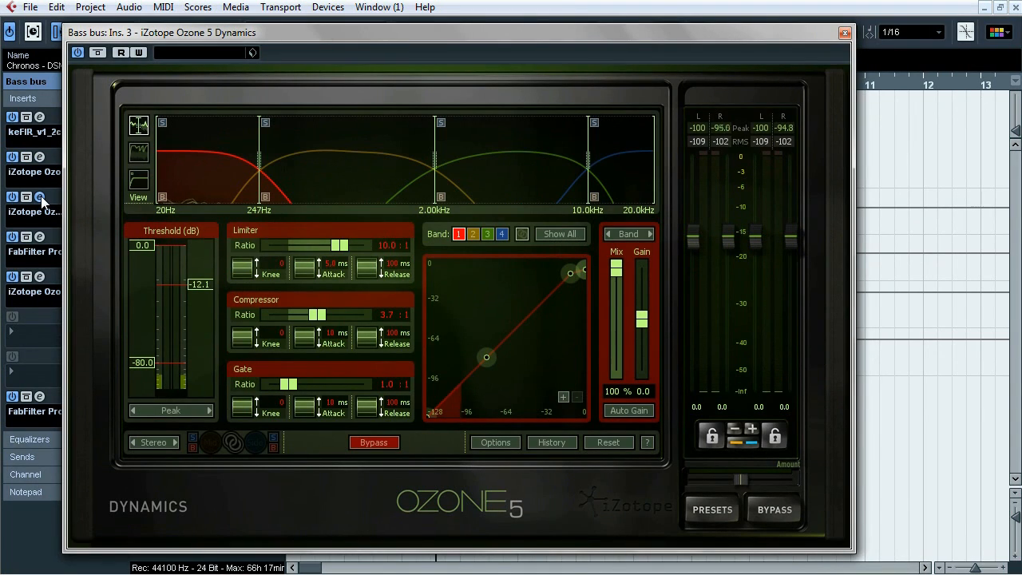
left_click(343, 165)
left_click(490, 169)
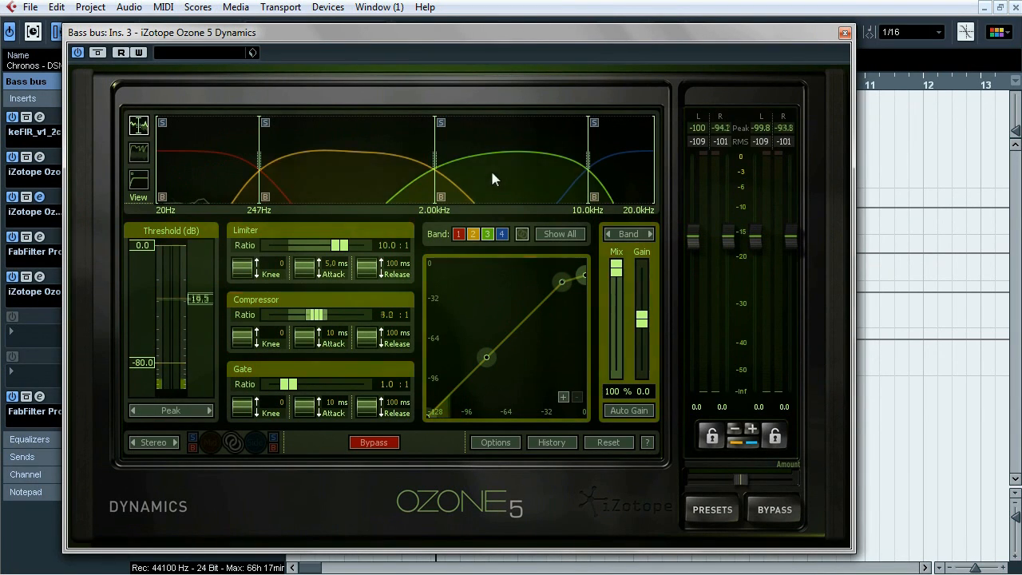
left_click(631, 173)
left_click(562, 238)
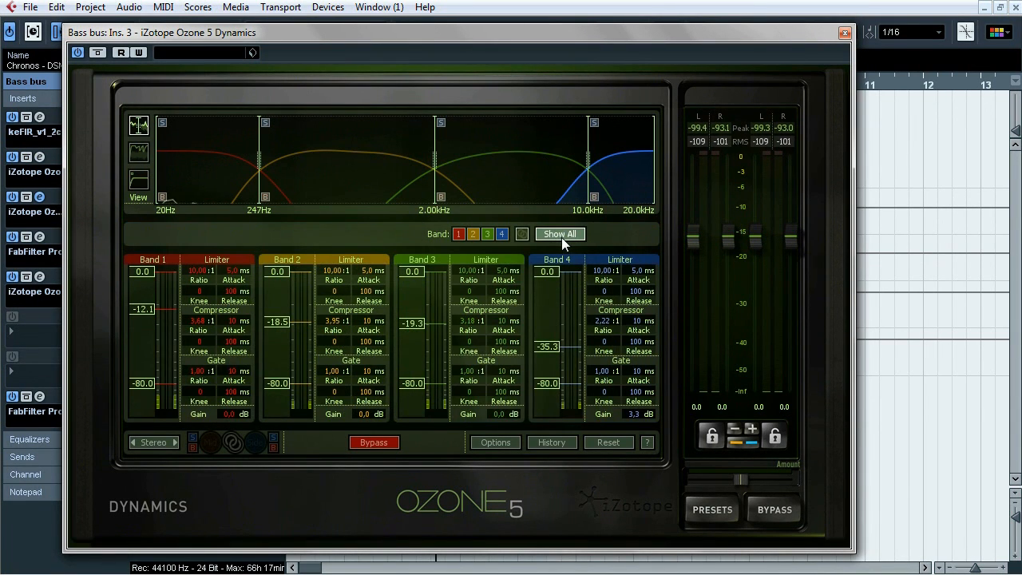
left_click(844, 32)
Examine the Bass bus's FabFilter Pro-Q curve and the settings of its High Cut band
left_click(39, 236)
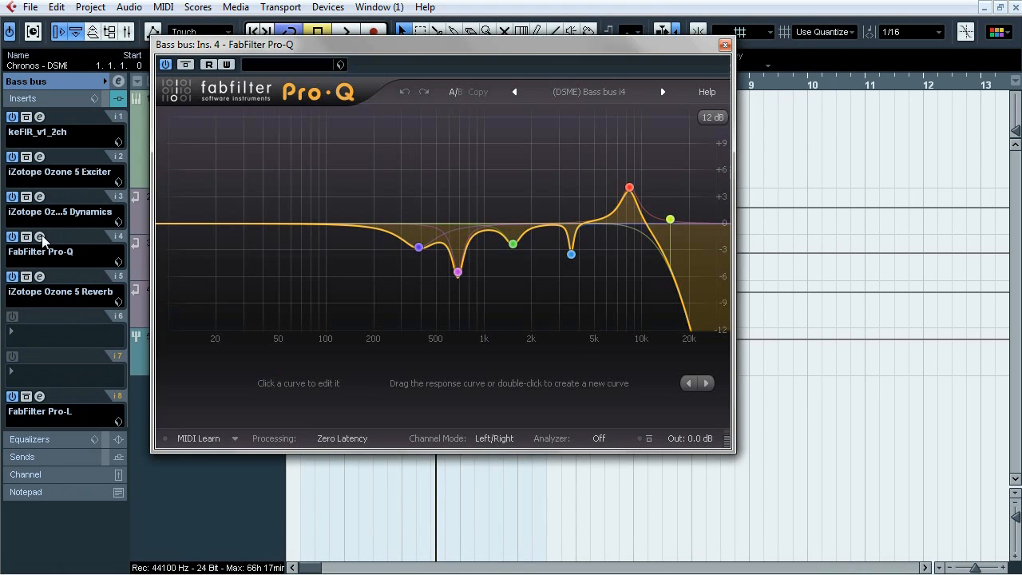
left_click(670, 219)
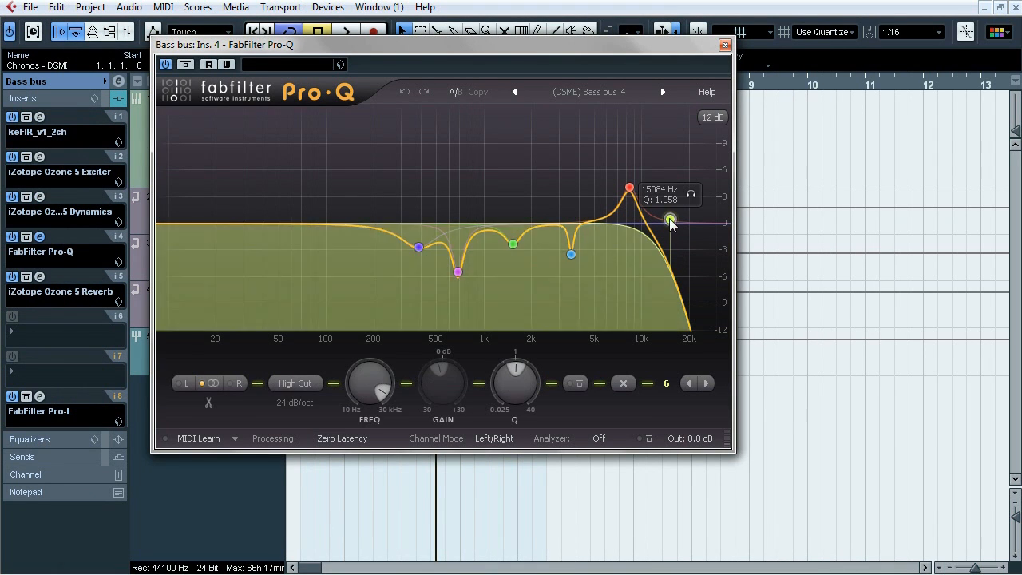
left_click(725, 44)
Examine the Bass bus's iZotope Ozone 5 Reverb and audition its wet signal alone against the full mix
left_click(40, 276)
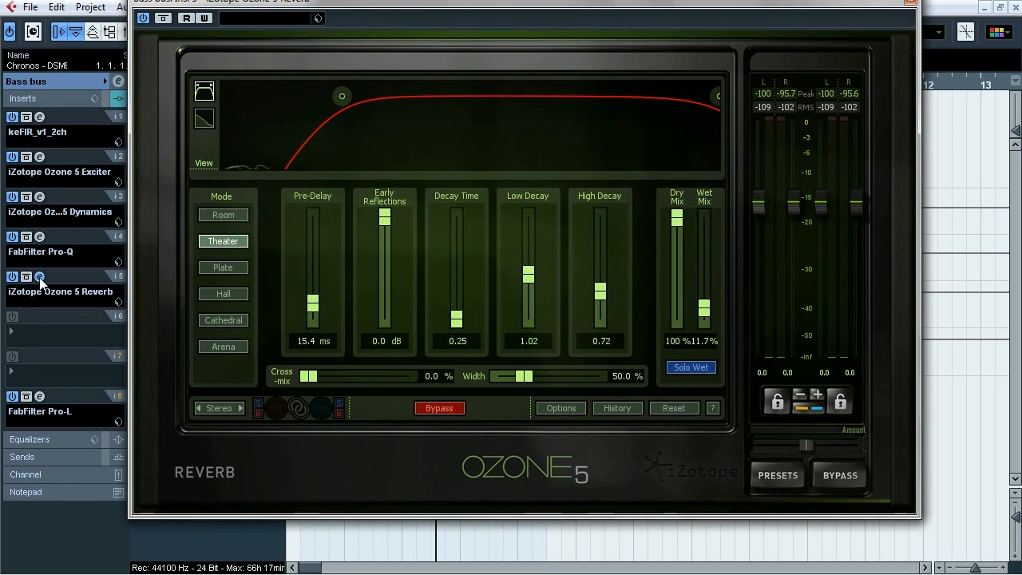
left_click_drag(559, 9, 561, 269)
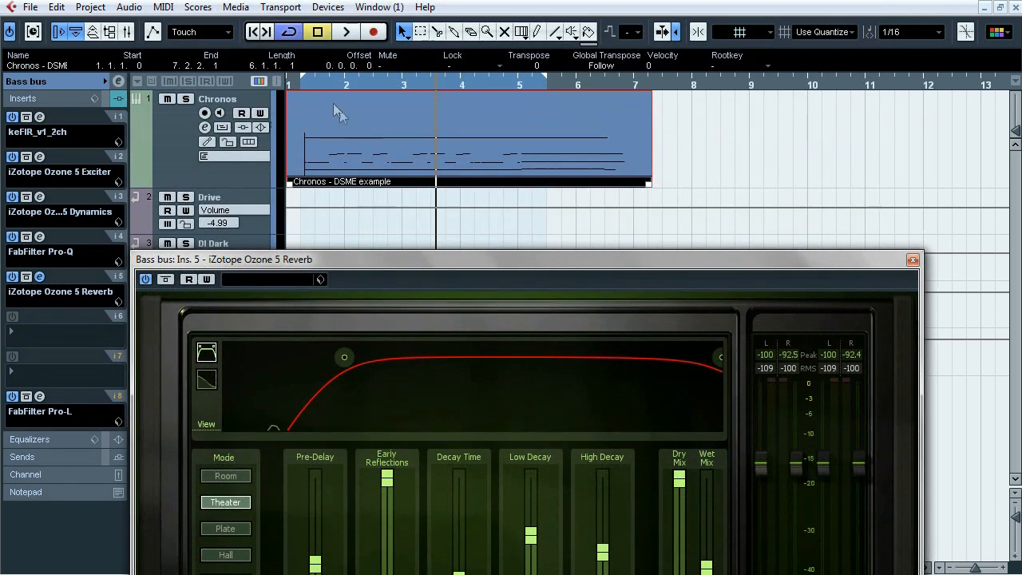
left_click_drag(426, 258, 404, 0)
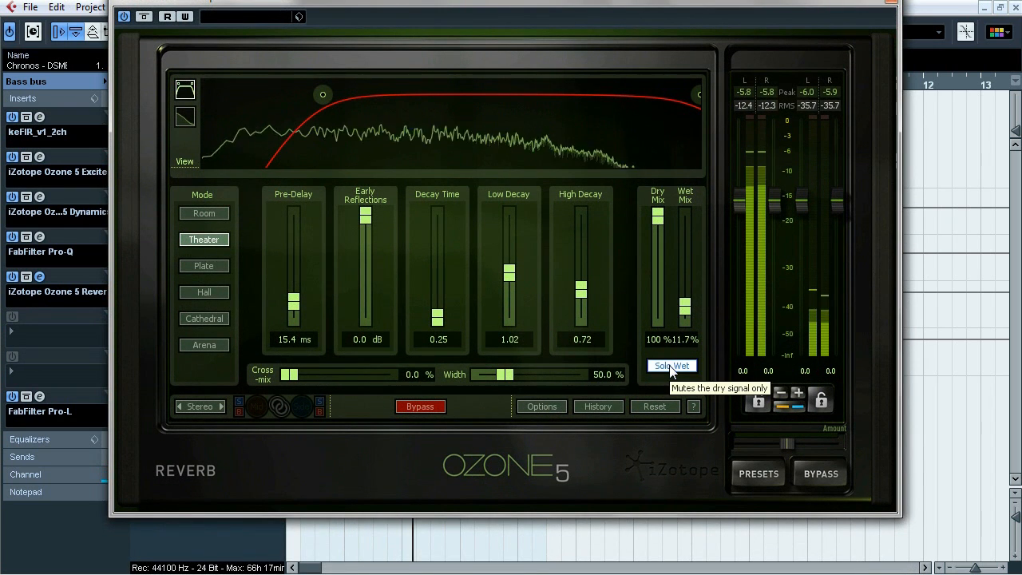
left_click(669, 367)
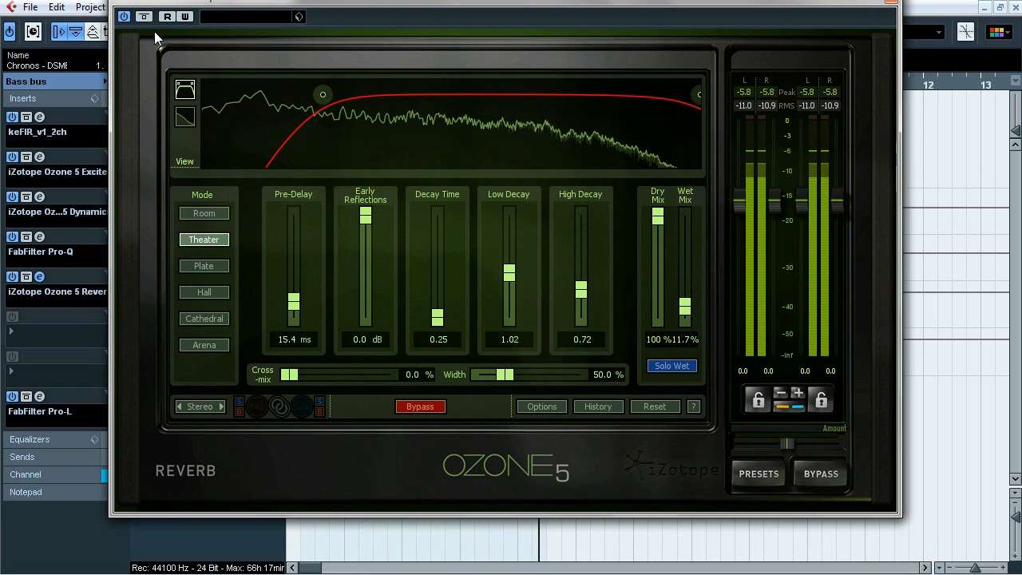
left_click(888, 3)
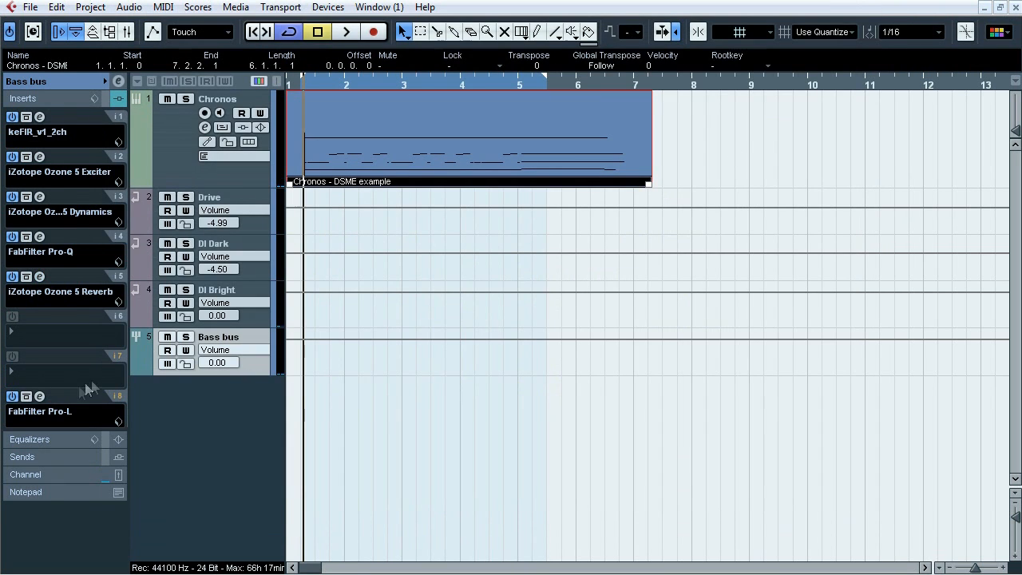
Examine the Bass bus's FabFilter Pro-L limiter settings during playback, including its advanced controls
left_click(40, 396)
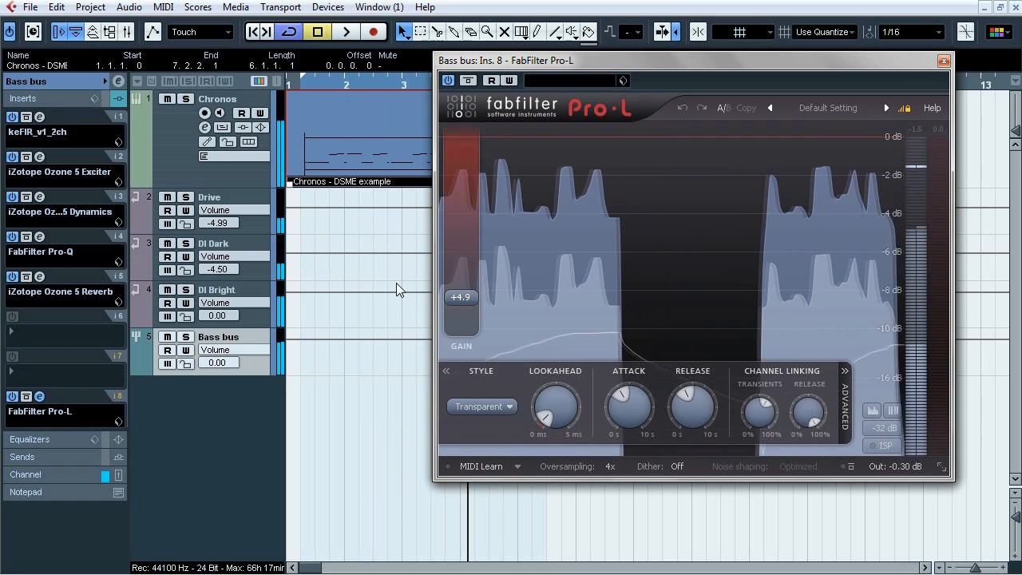
key("space")
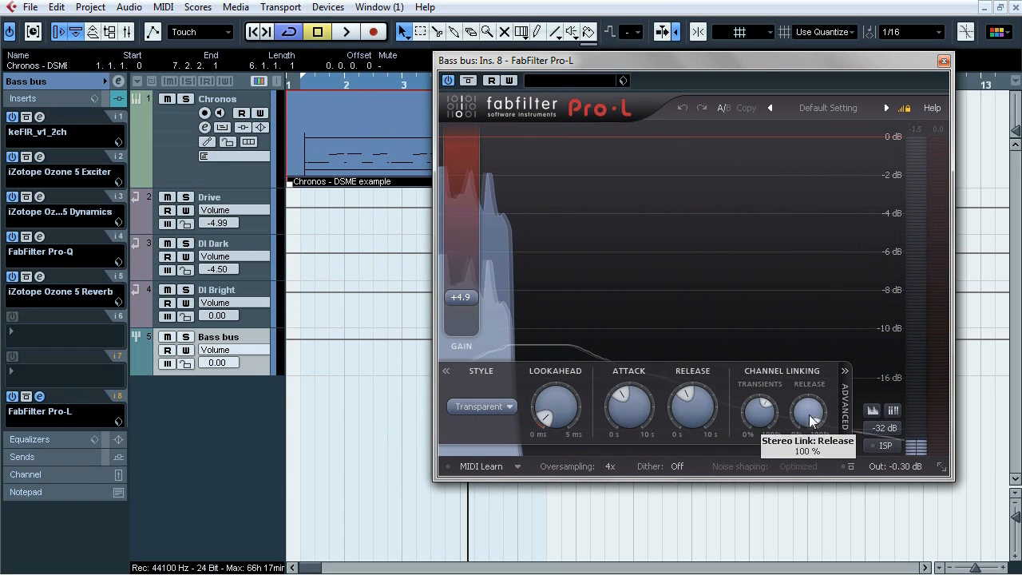
left_click(943, 62)
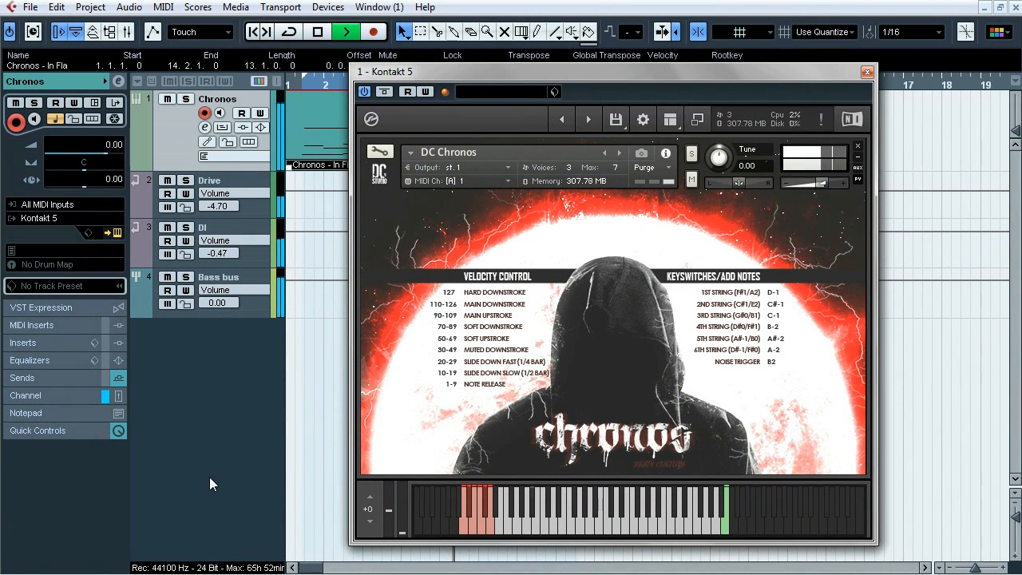
Close the Kontakt 5 instrument and examine the notes and velocities of the Chronos In Flames example part in the Key Editor
left_click(867, 72)
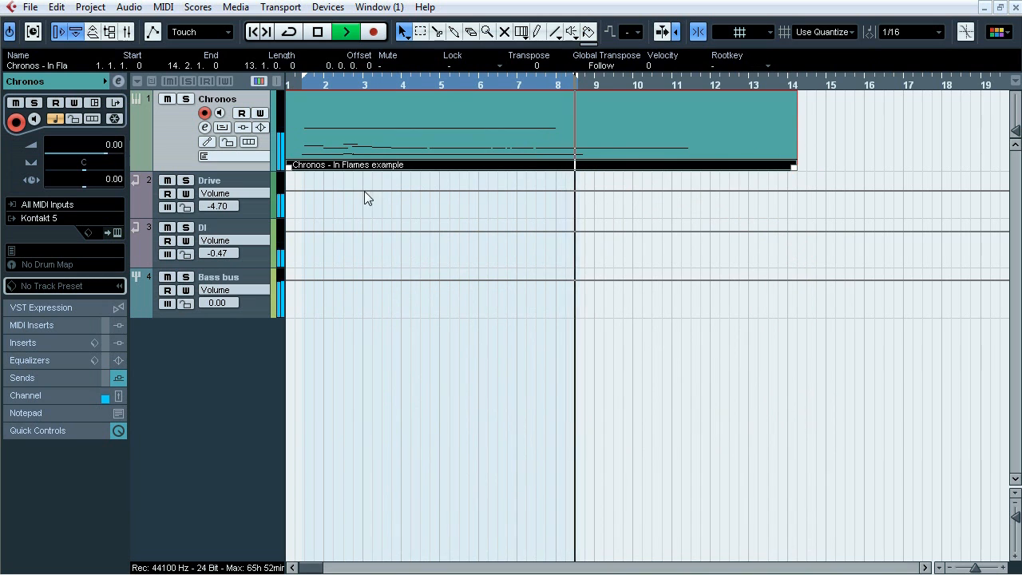
key("space")
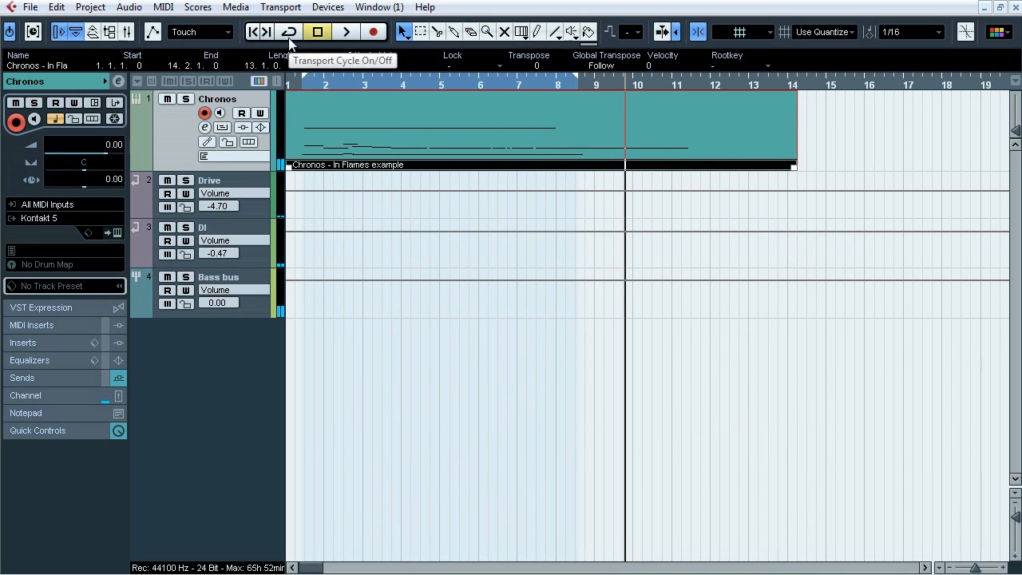
left_click(311, 76)
double_click(327, 119)
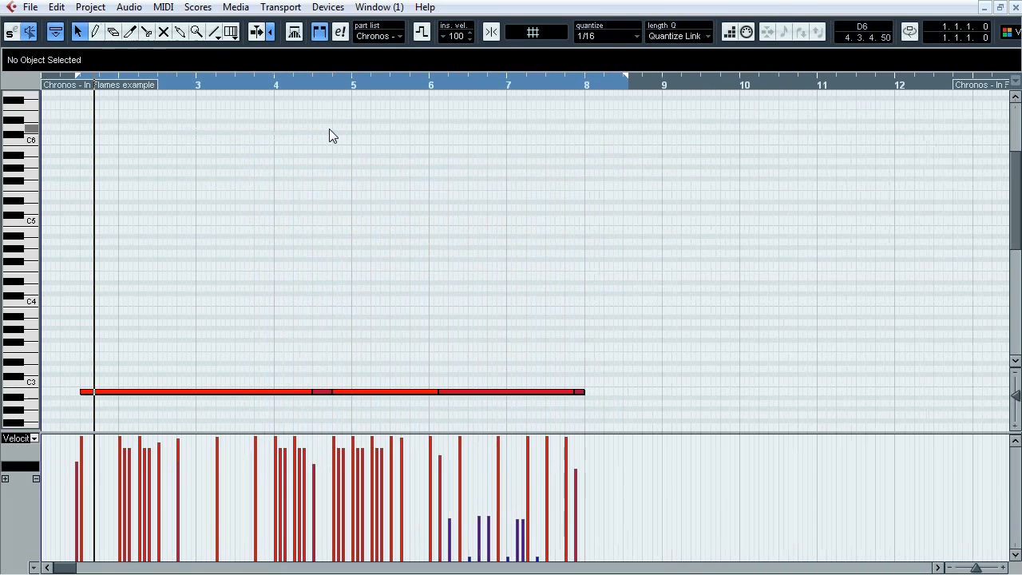
left_click_drag(1016, 176, 1016, 293)
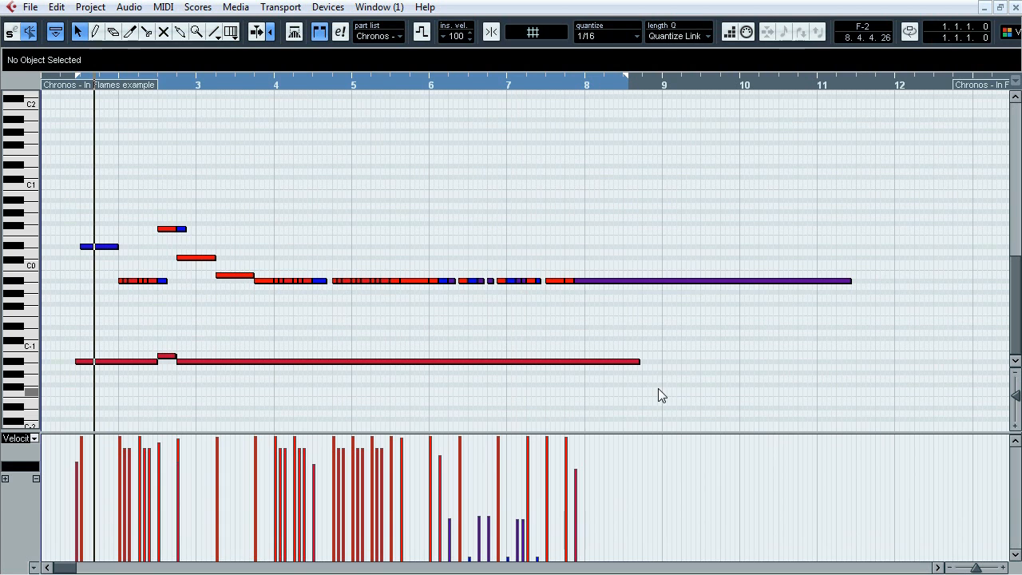
left_click(1016, 8)
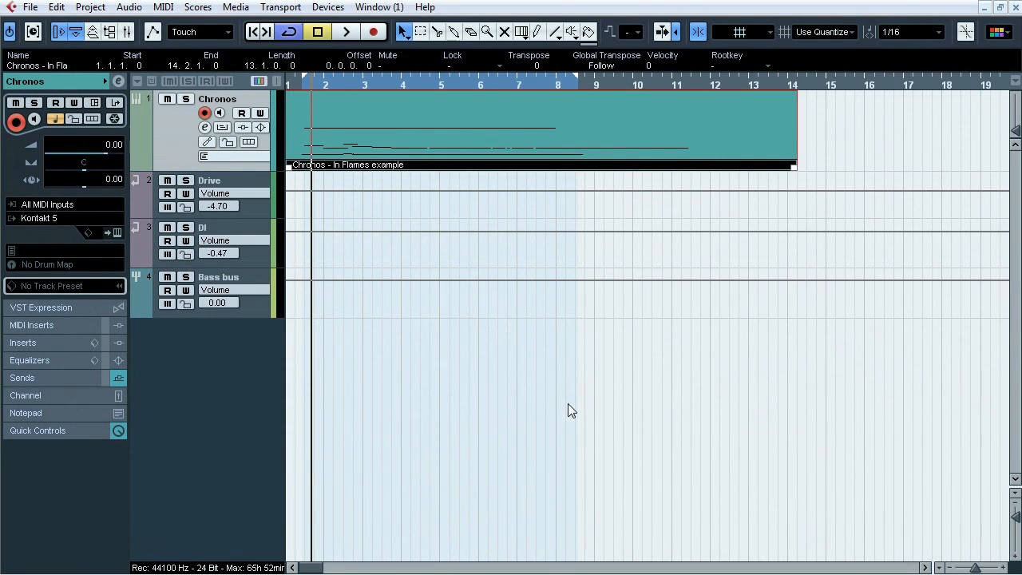
Examine the Chronos track's sends along with the Group/FX output routing and the mixer channels
left_click(90, 381)
key("F4")
key("F3")
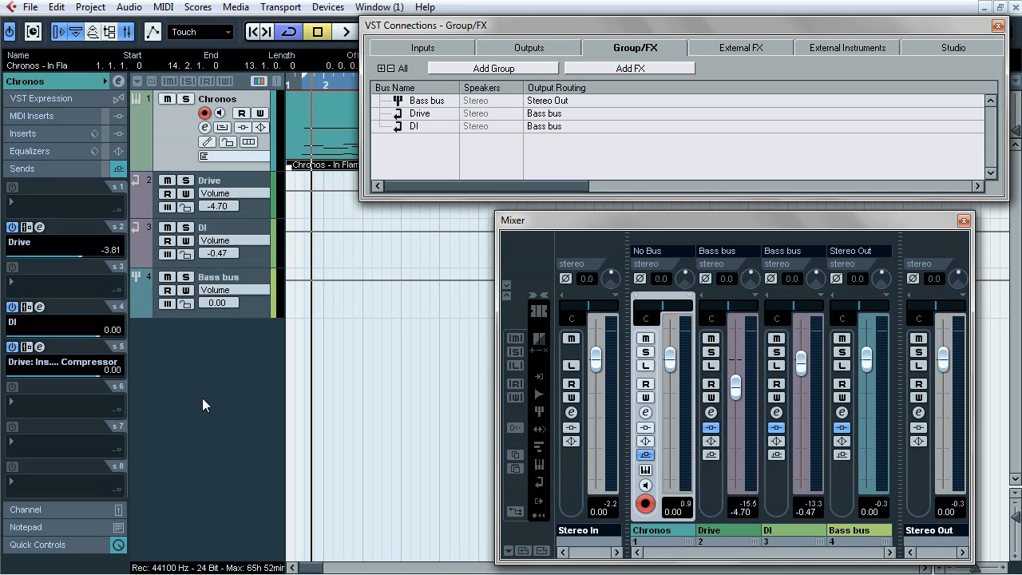
key("F3")
key("F4")
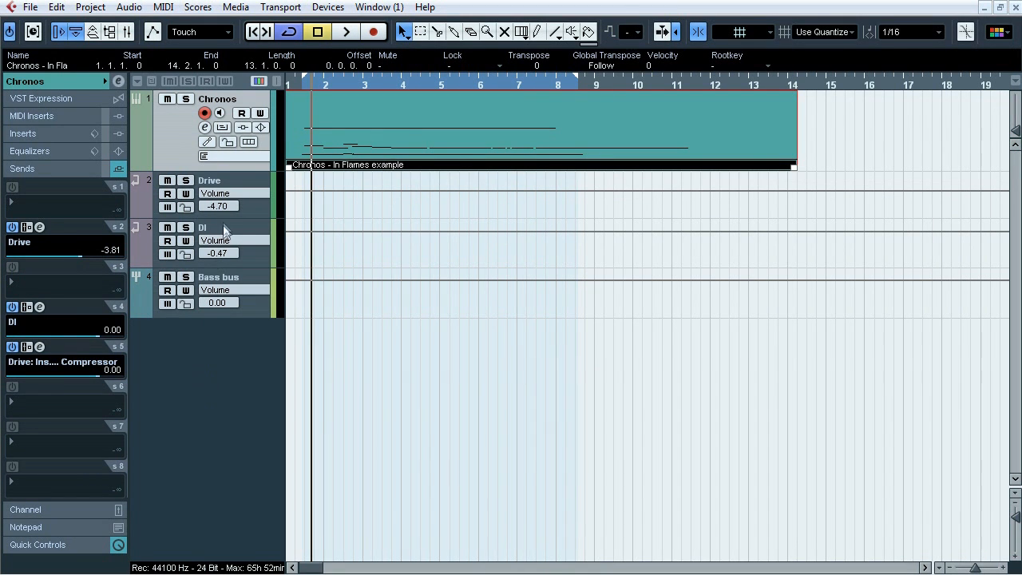
Audition the Drive and DI channels each in solo, and compare them with the full bass mix
key("space")
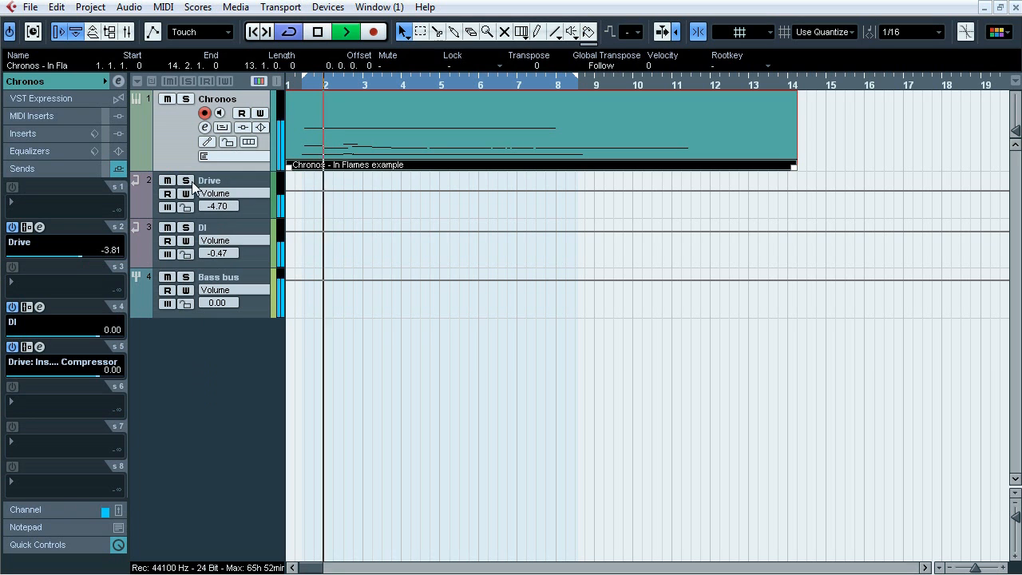
left_click(190, 184)
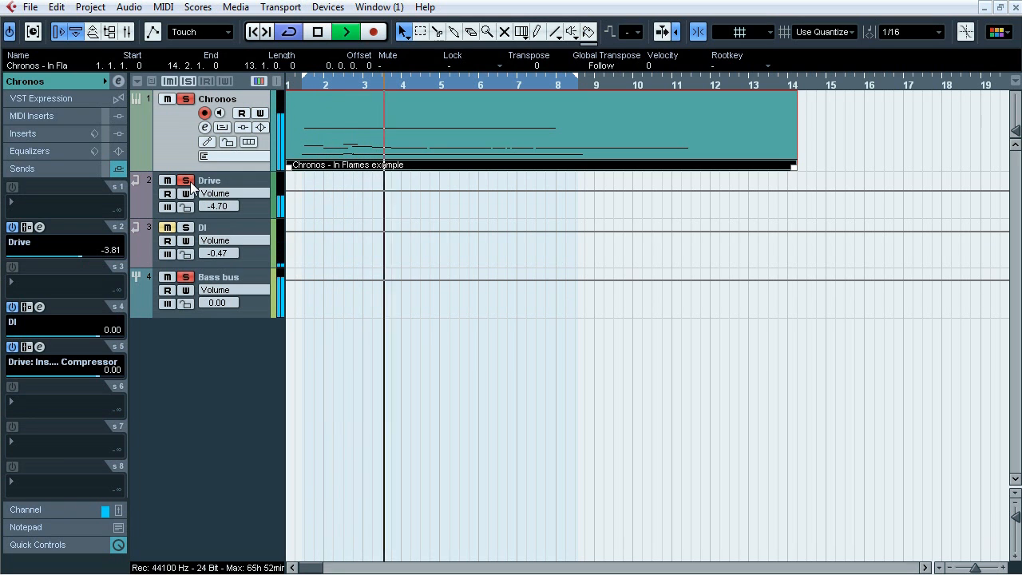
left_click(190, 183)
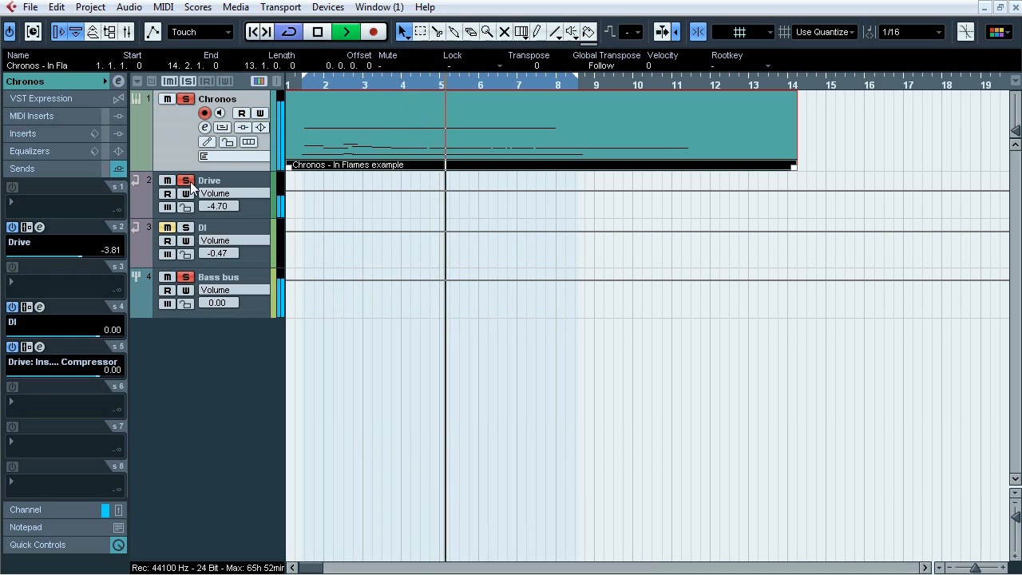
left_click(187, 230)
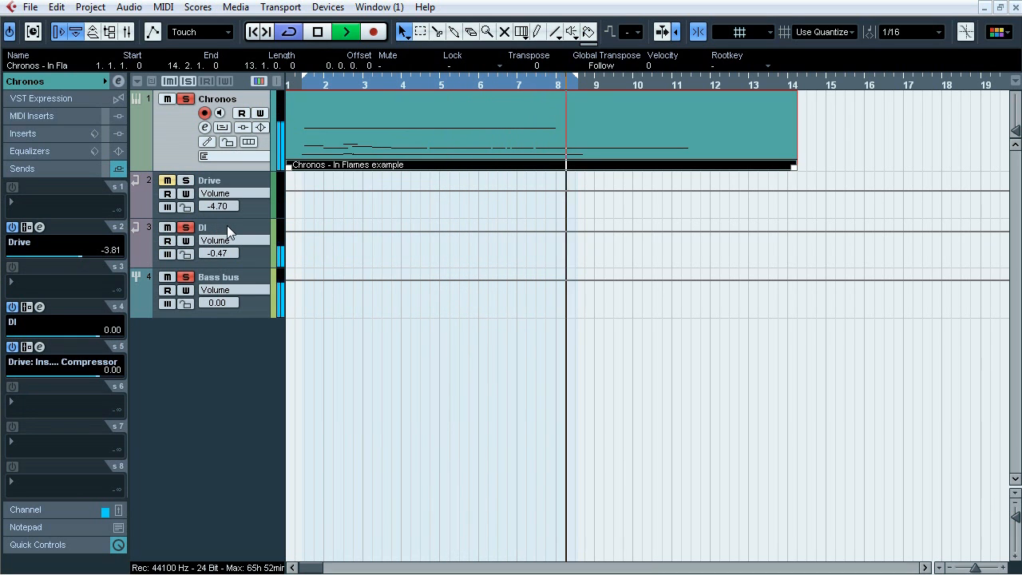
left_click(187, 230)
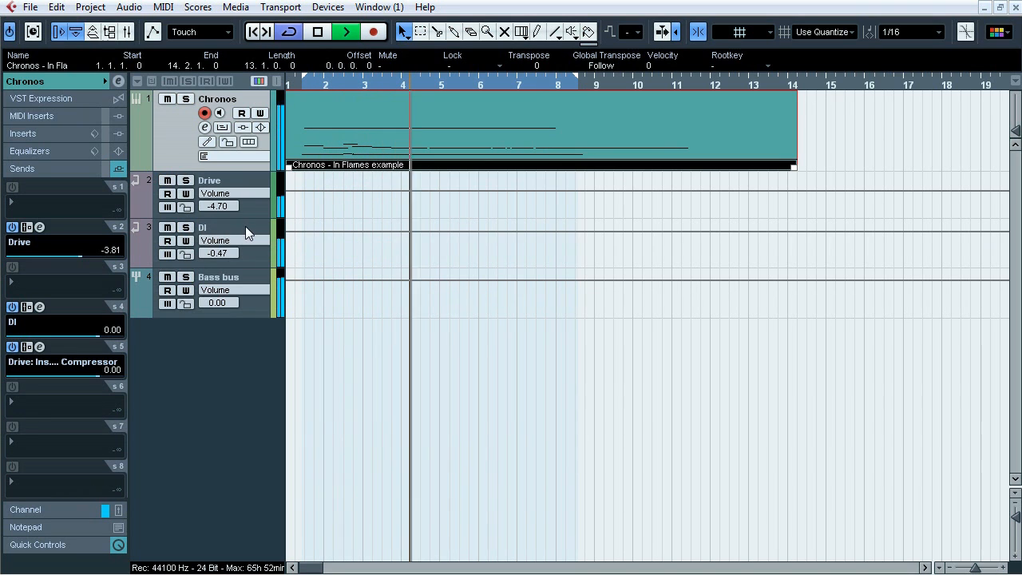
key("space")
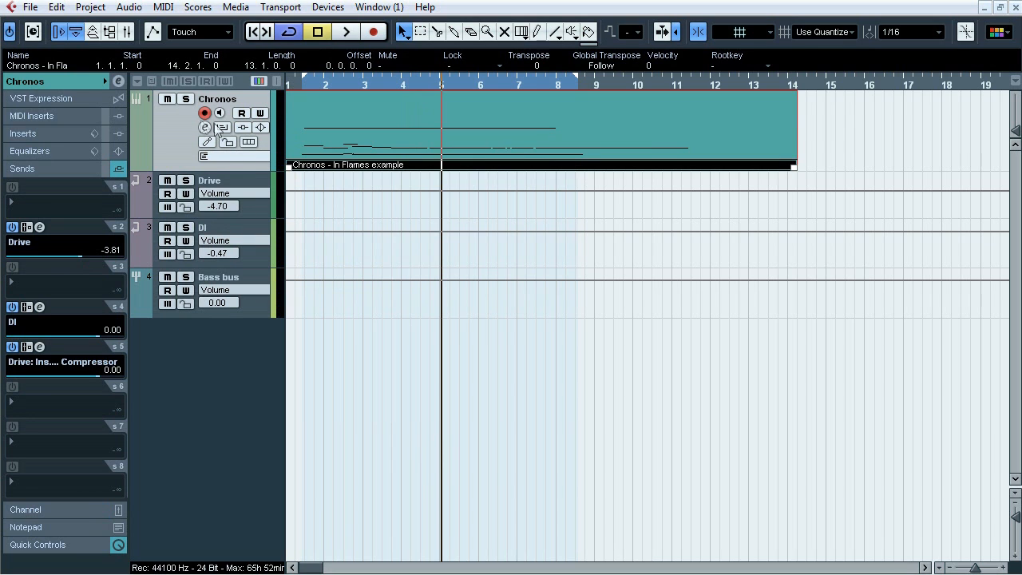
Examine the Drive channel's FabFilter Pro-Q curve, ReValver_4 amp and cabinet, and NLS Channel Stereo settings
left_click(54, 130)
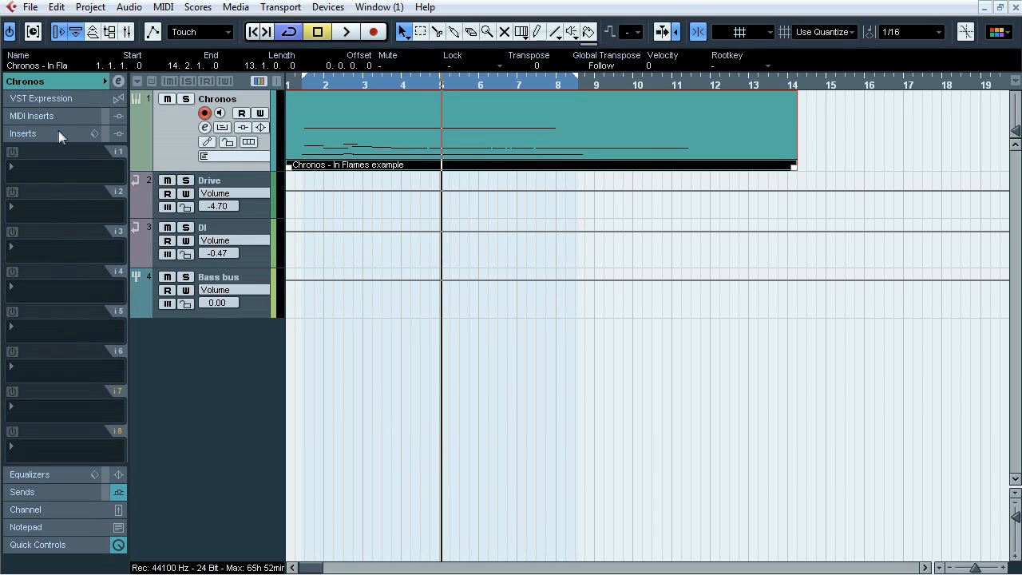
left_click(219, 182)
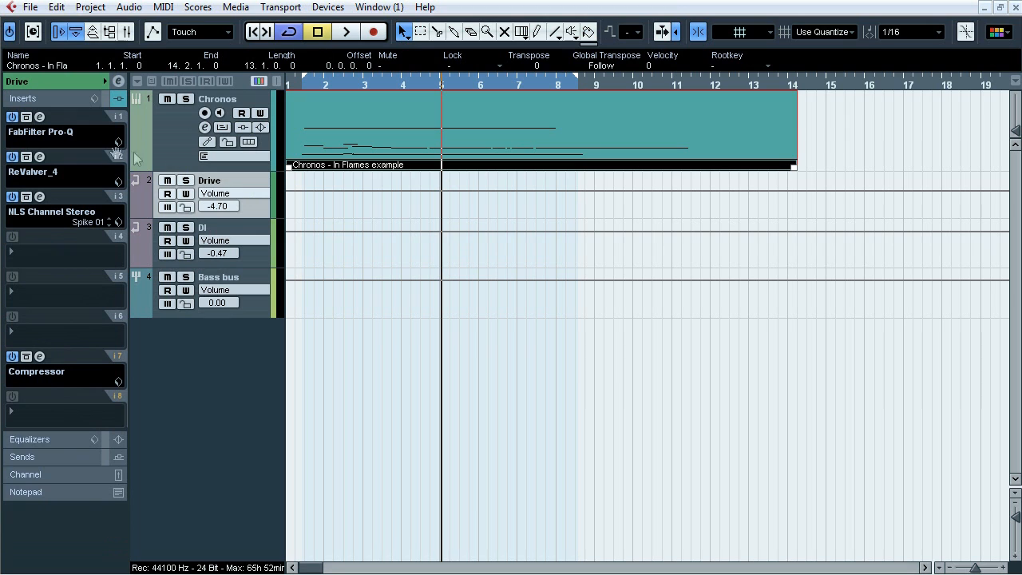
left_click(39, 117)
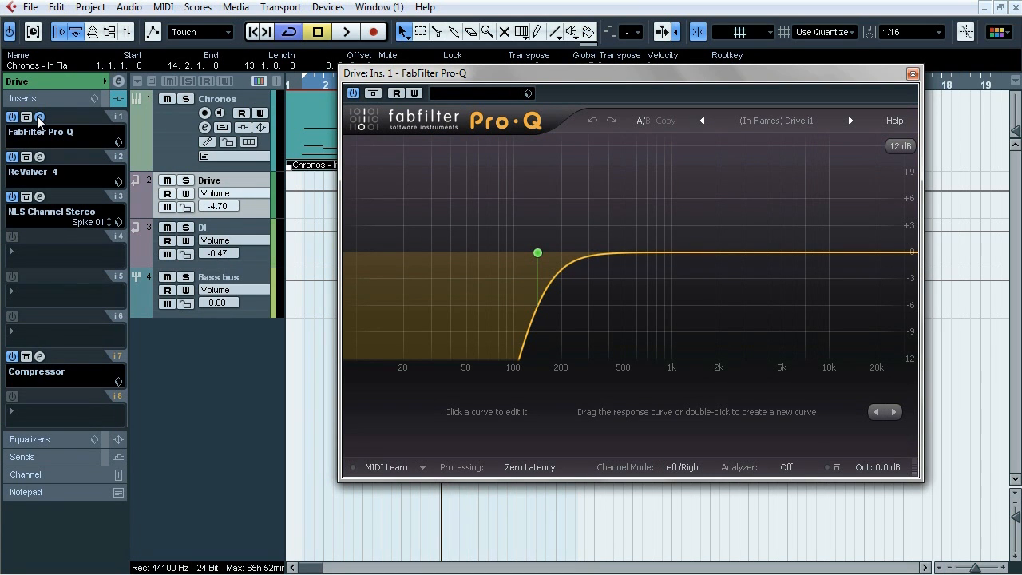
left_click(39, 117)
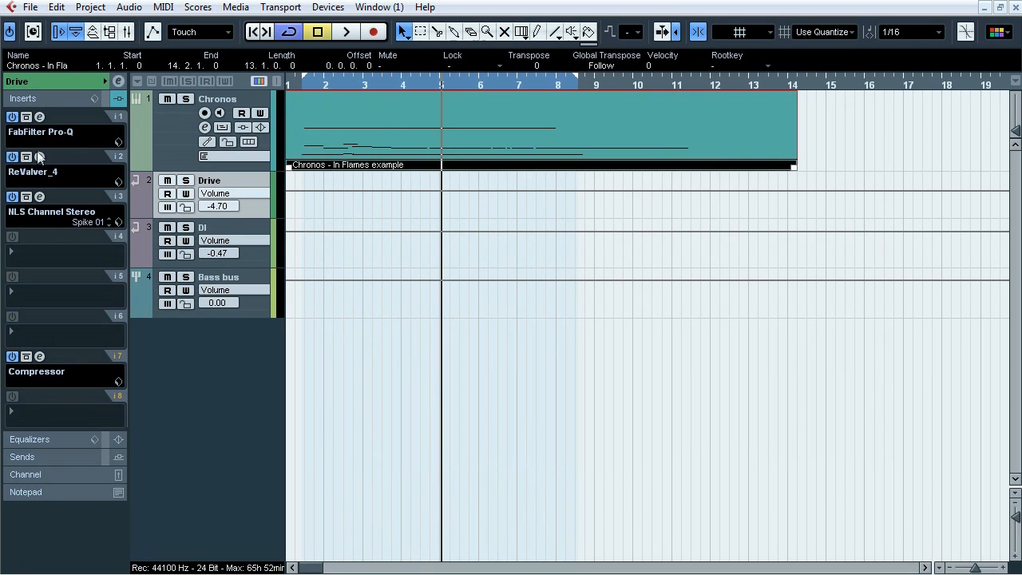
left_click(39, 158)
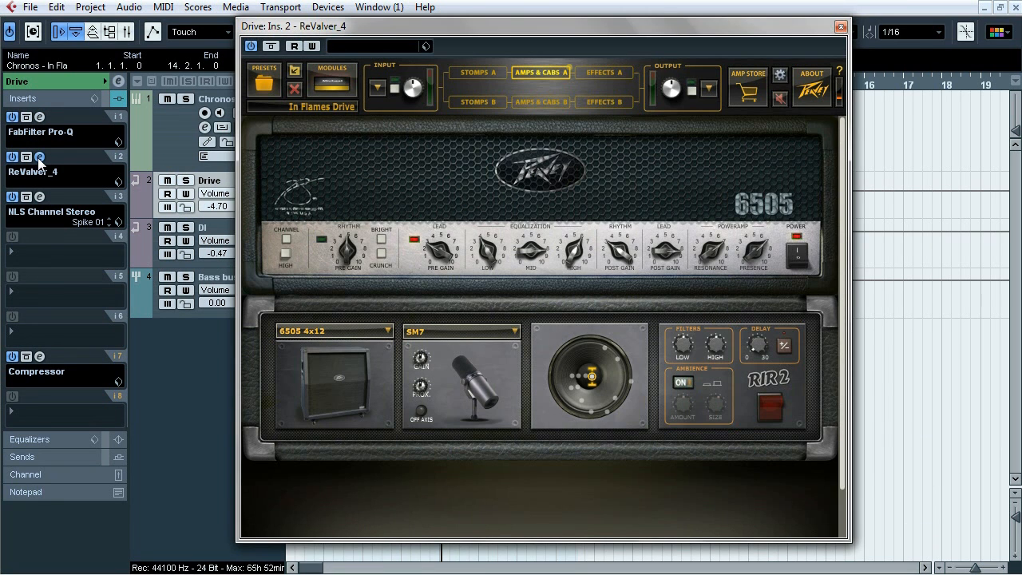
left_click(39, 157)
left_click(39, 196)
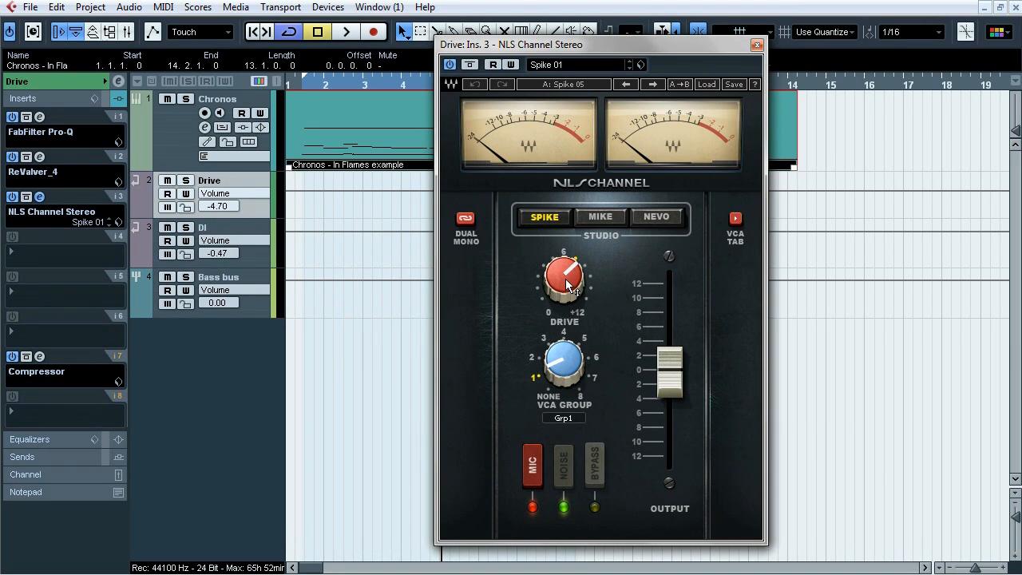
left_click(40, 197)
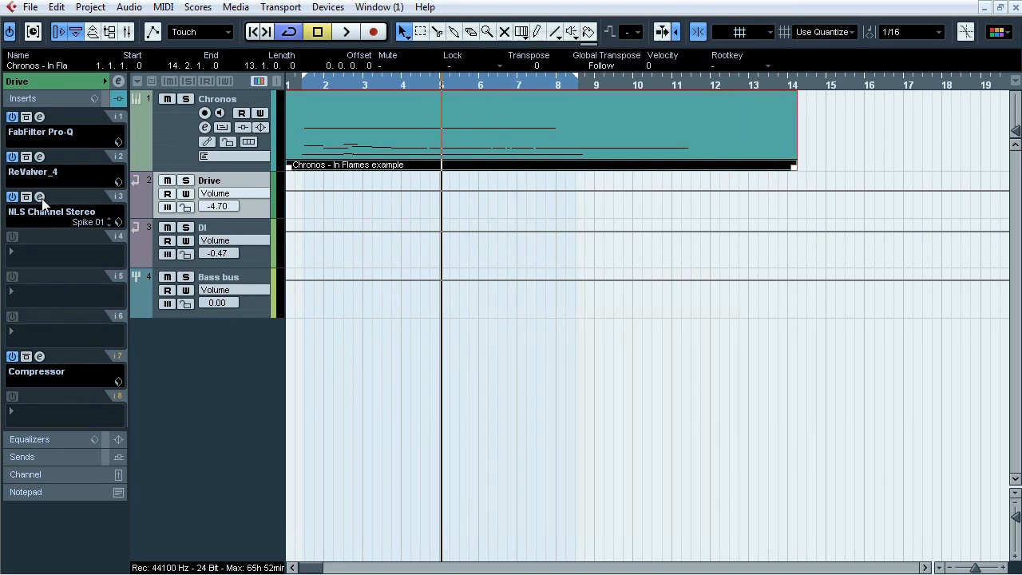
Examine the Drive channel's Compressor and audition the soloed Drive signal with the effect active and bypassed
left_click(39, 356)
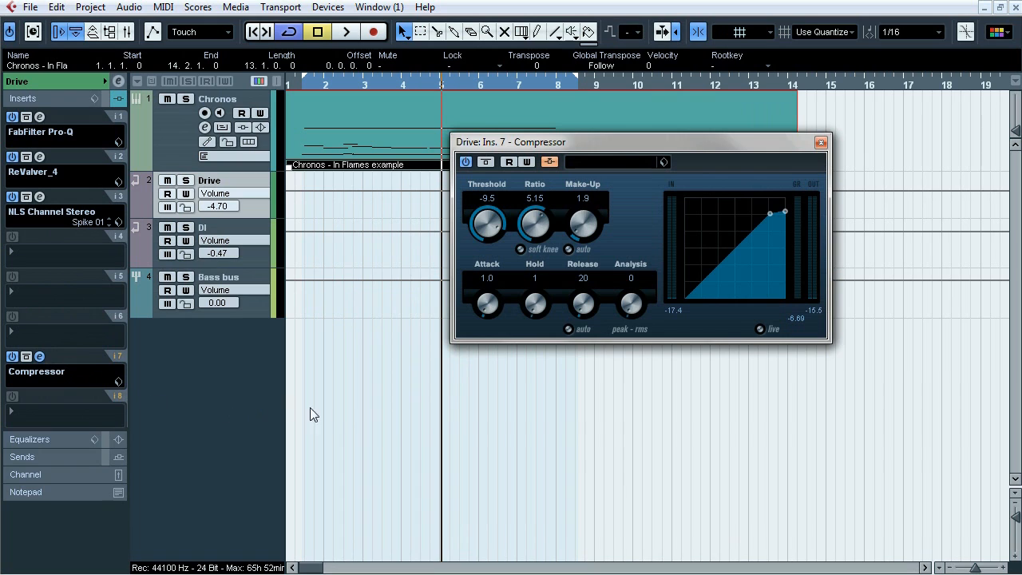
left_click(186, 181)
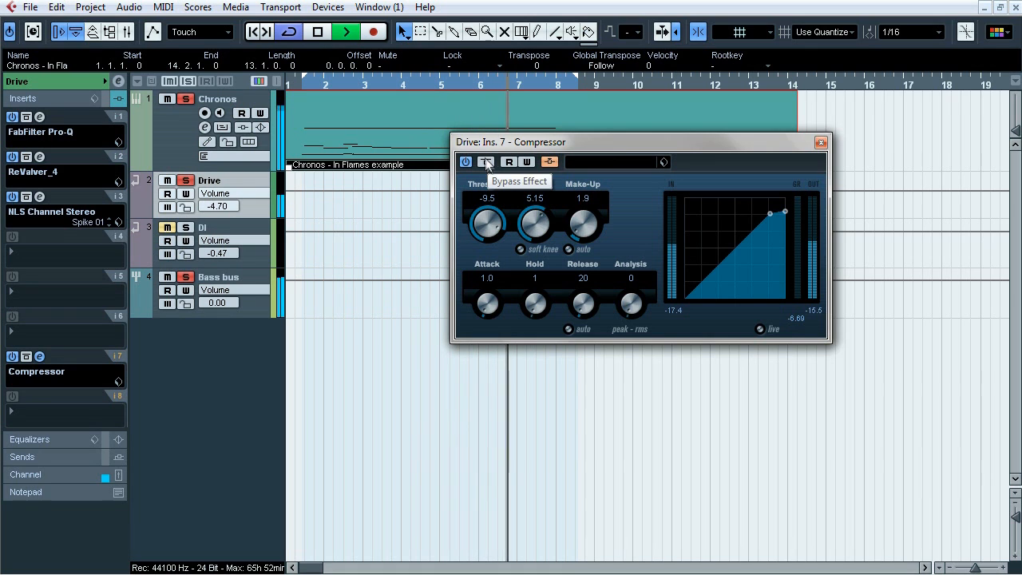
left_click(427, 89)
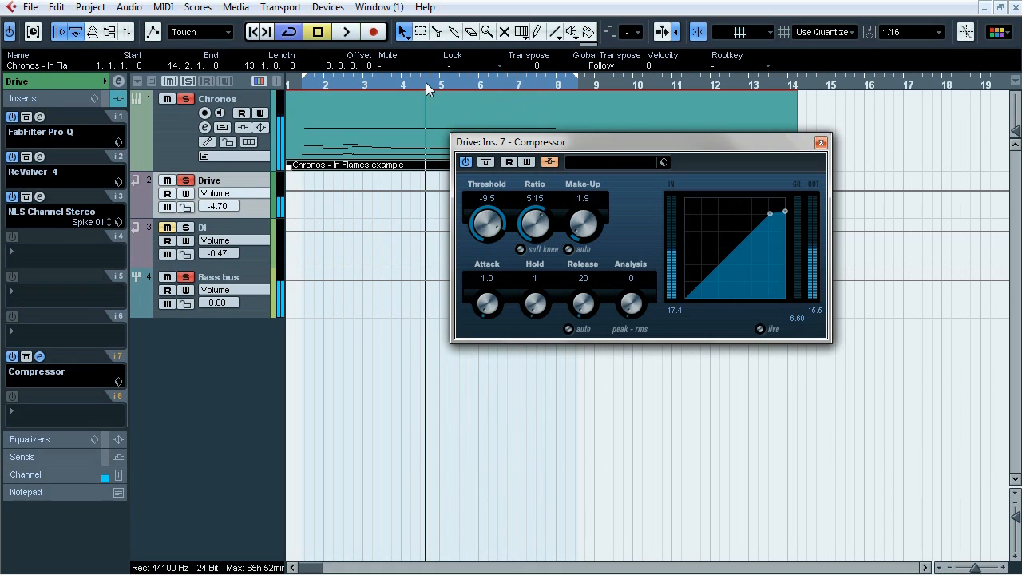
left_click(484, 162)
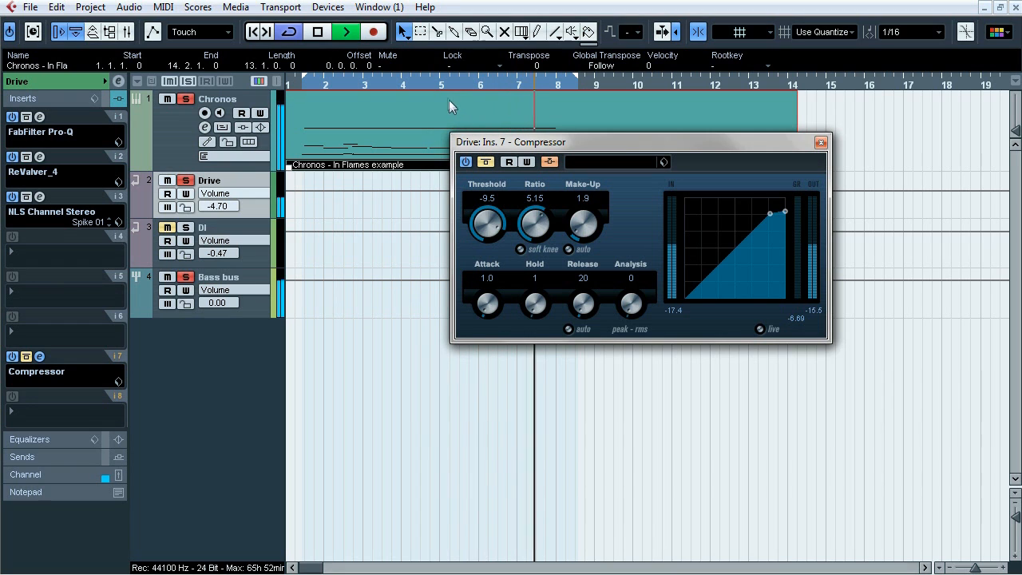
left_click(422, 83)
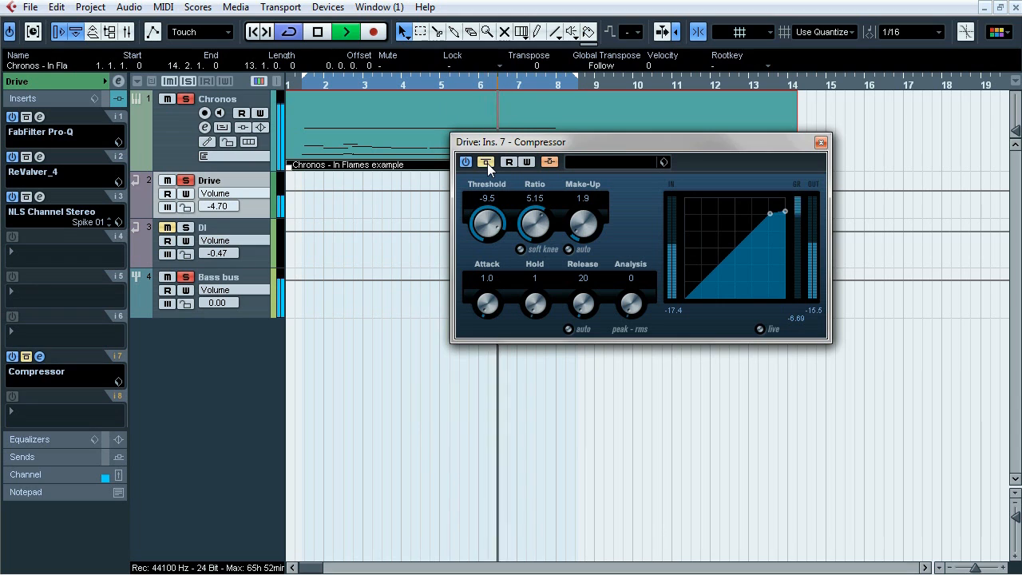
key("space")
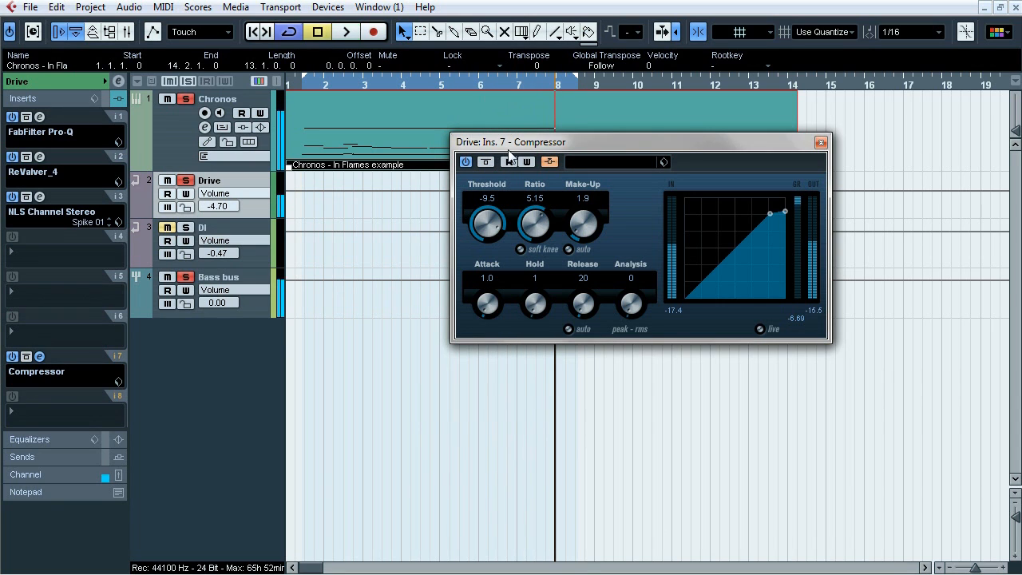
left_click(820, 142)
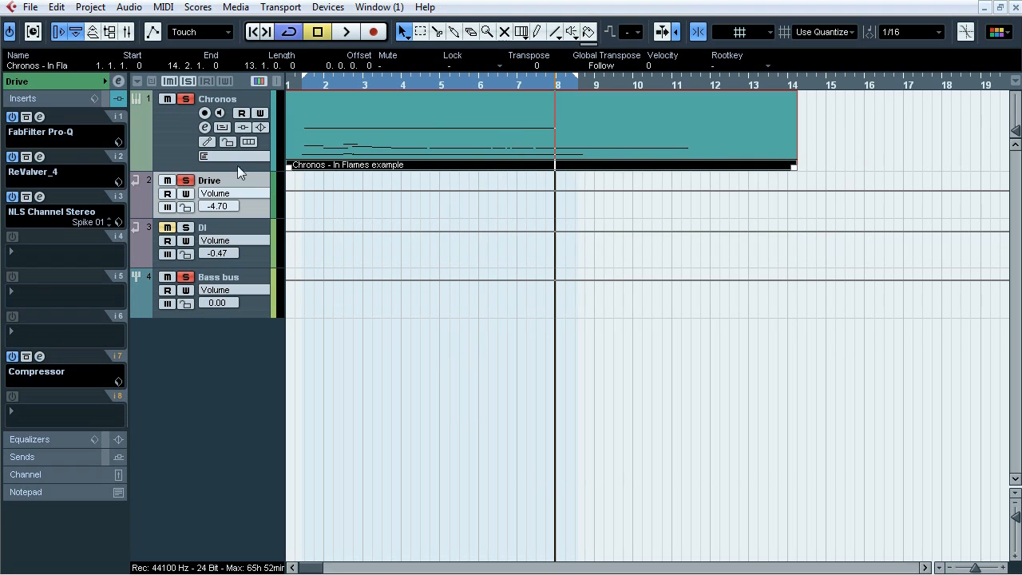
Review the Chronos track's sends, including the one feeding the Drive channel's Compressor
left_click(177, 142)
left_click(27, 490)
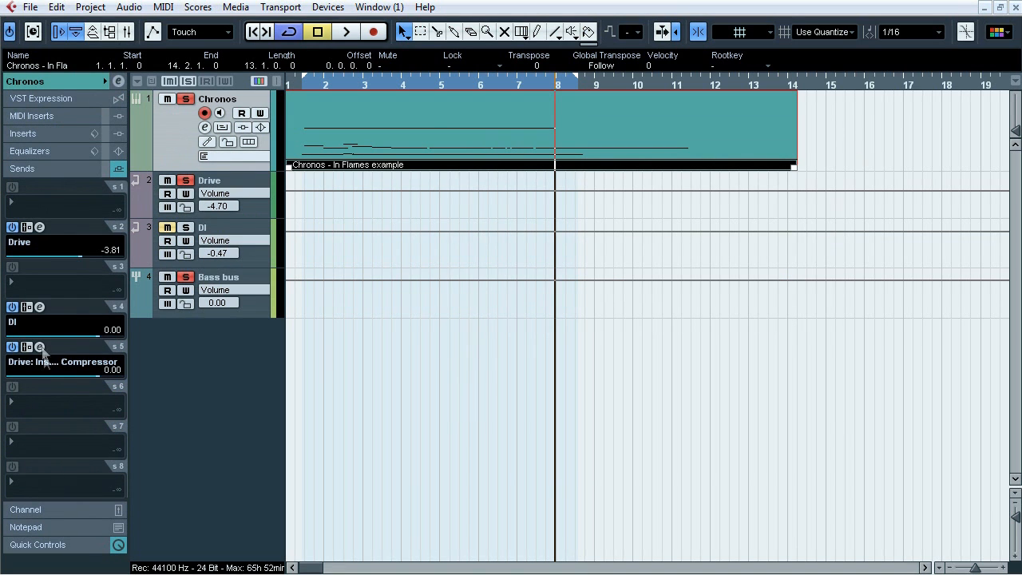
left_click(227, 183)
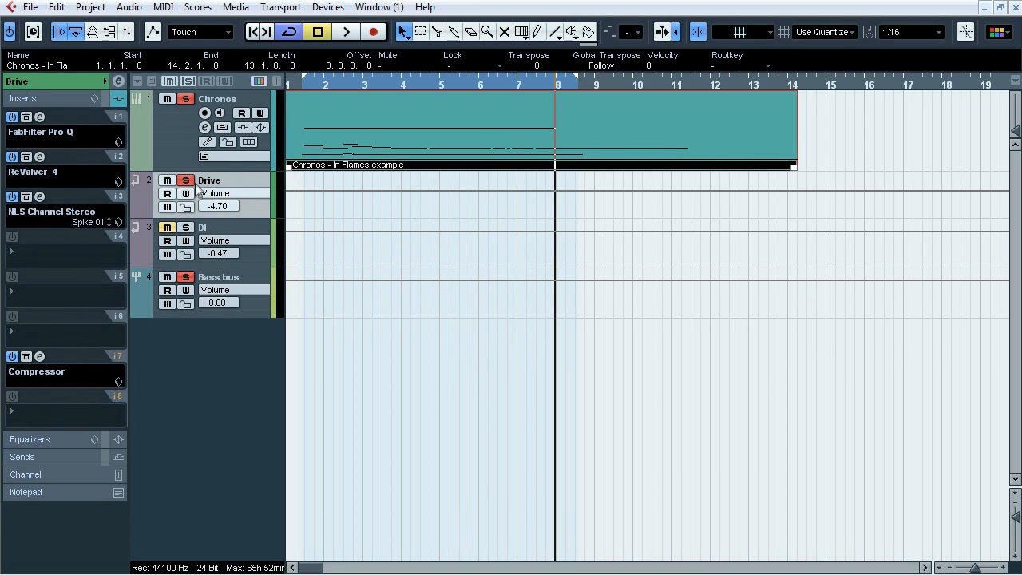
Examine the ReValver_4 amp settings on the DI channel
left_click(217, 229)
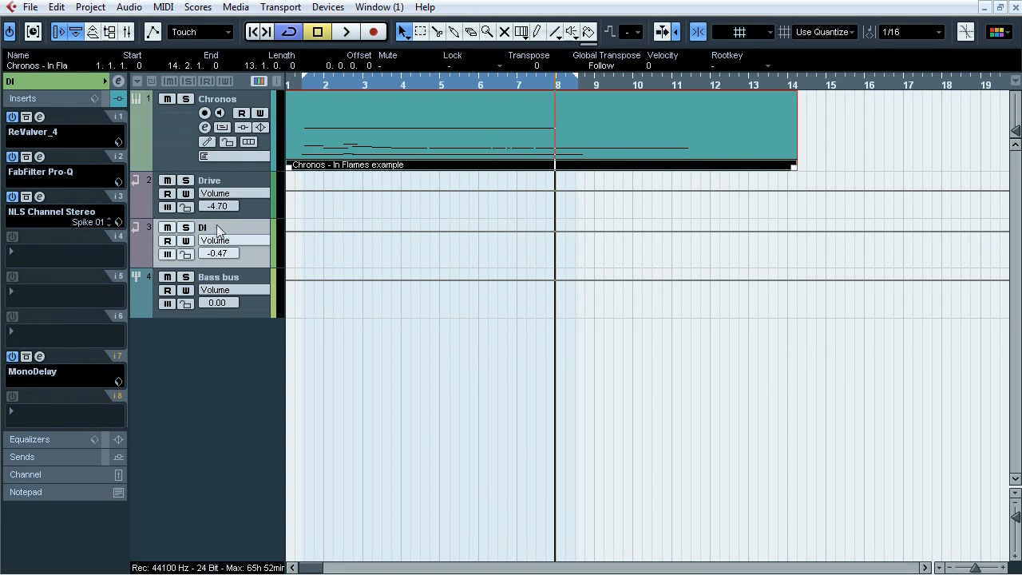
left_click(41, 117)
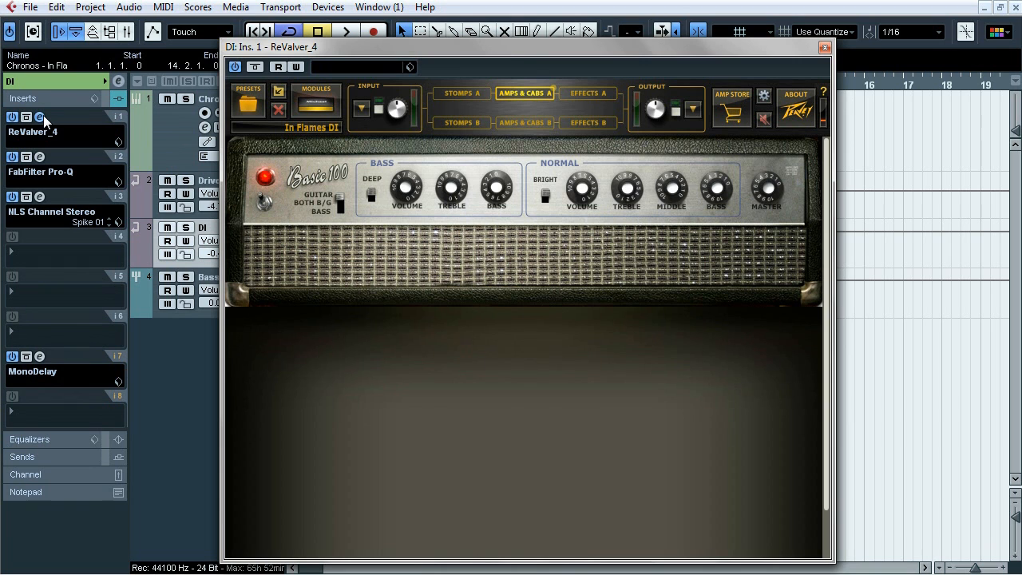
left_click(40, 118)
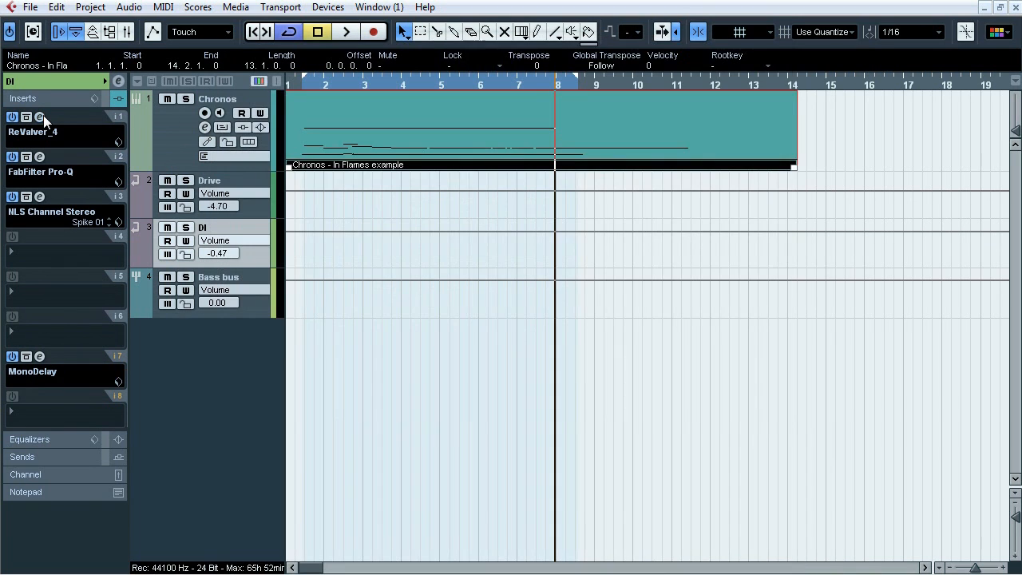
Examine the DI channel's FabFilter Pro-Q curve and NLS Channel Stereo settings
left_click(39, 156)
left_click(39, 197)
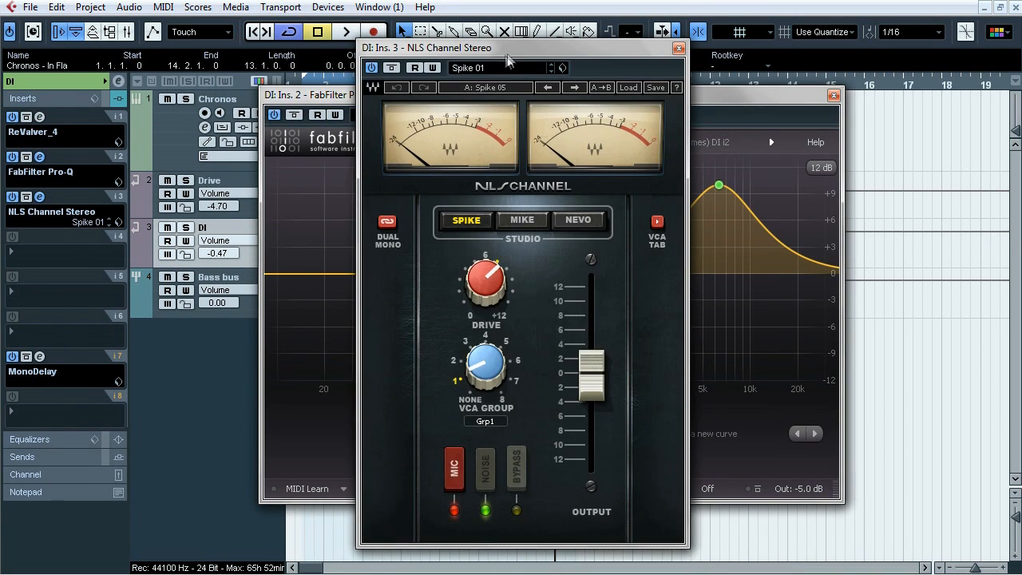
left_click_drag(506, 25, 317, 55)
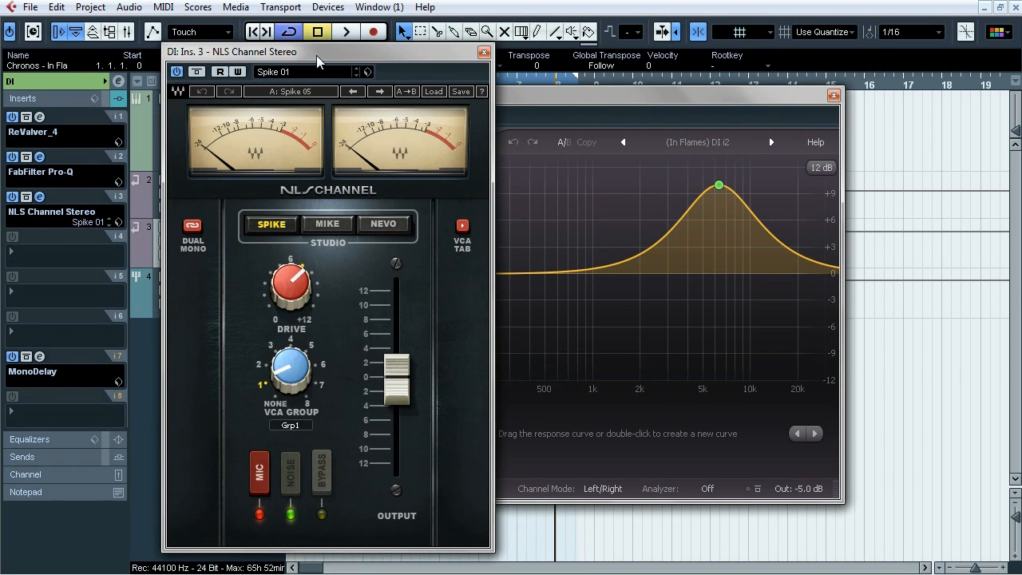
left_click(484, 52)
left_click(835, 96)
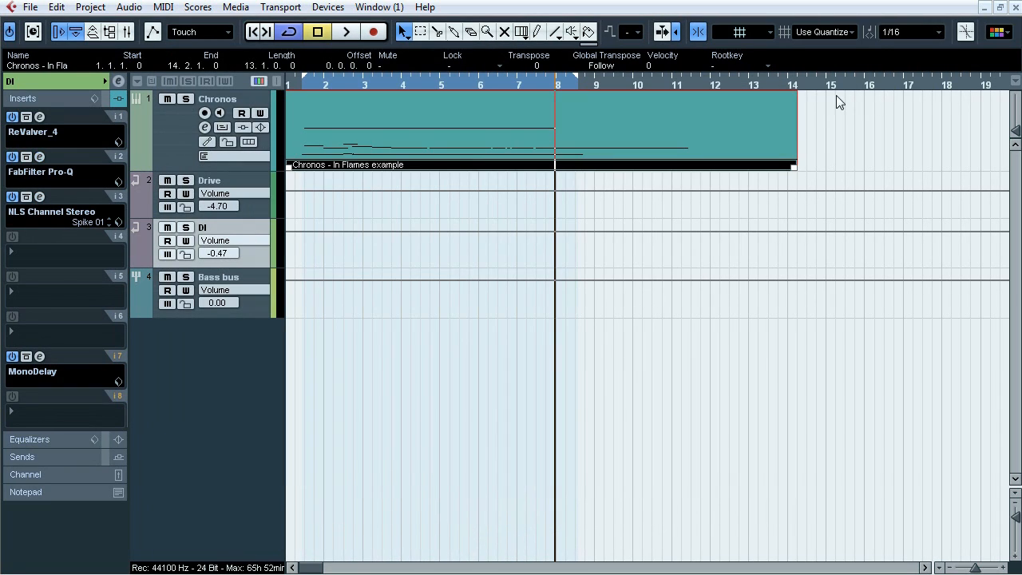
Examine the DI channel's MonoDelay and audition the full bass signal with the delay active and bypassed
left_click(39, 357)
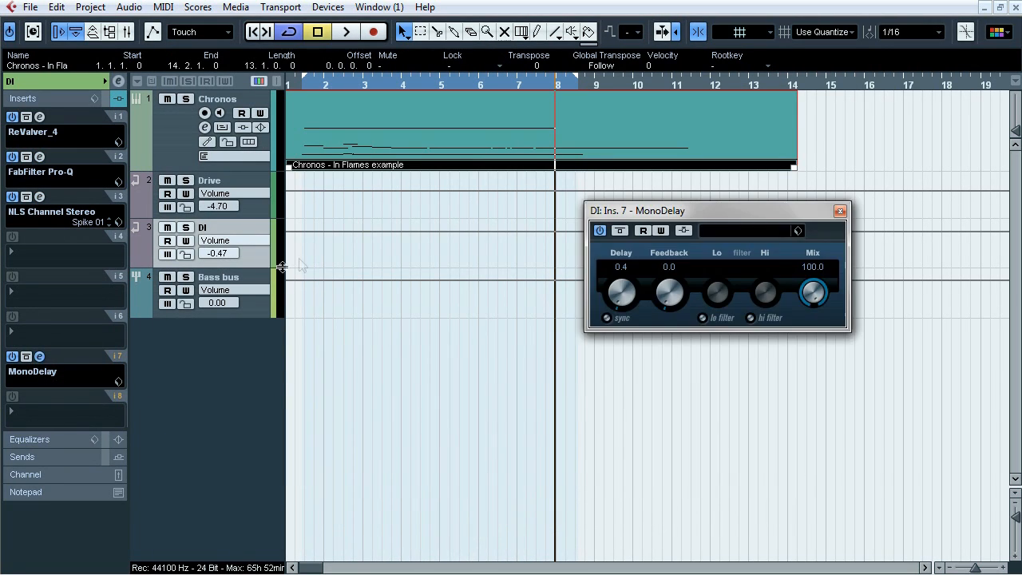
left_click_drag(673, 217, 625, 231)
left_click(318, 81)
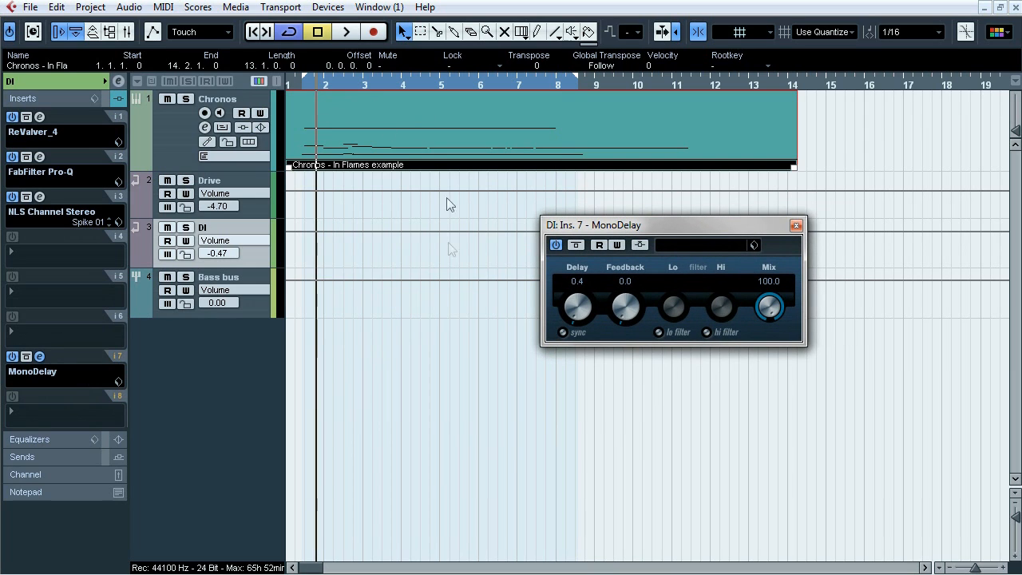
key("space")
left_click(575, 245)
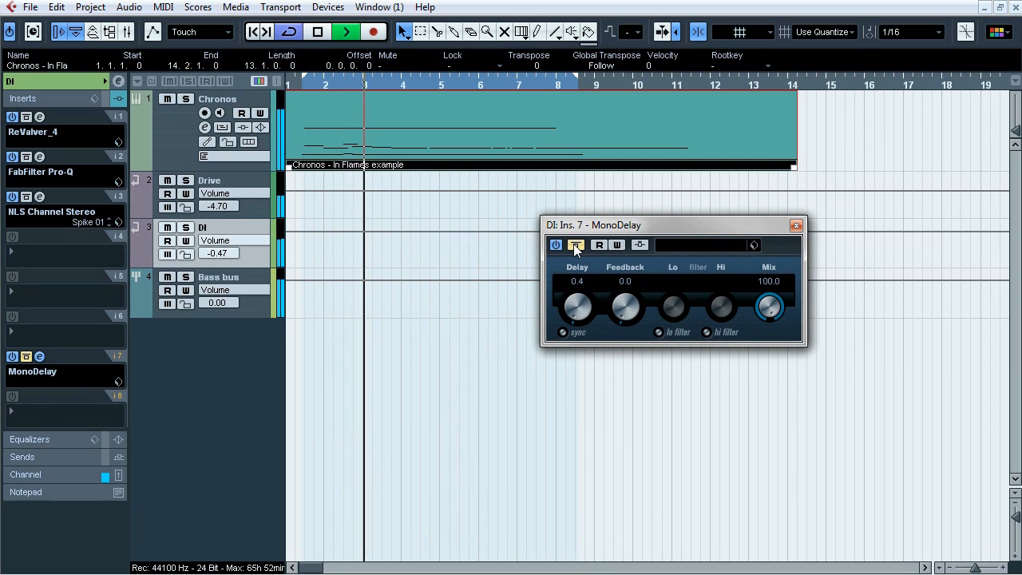
left_click(575, 245)
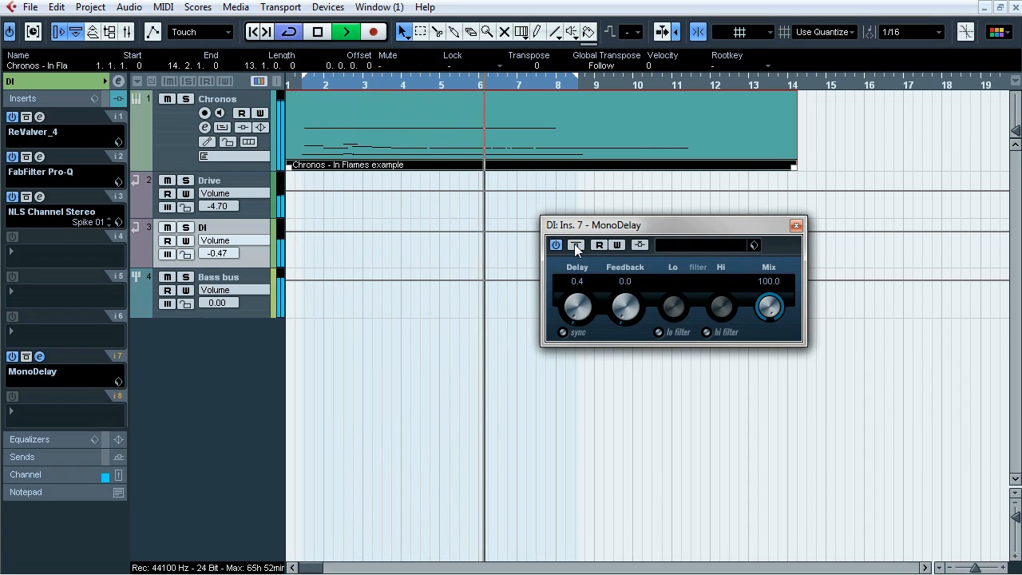
left_click(574, 245)
left_click(574, 245)
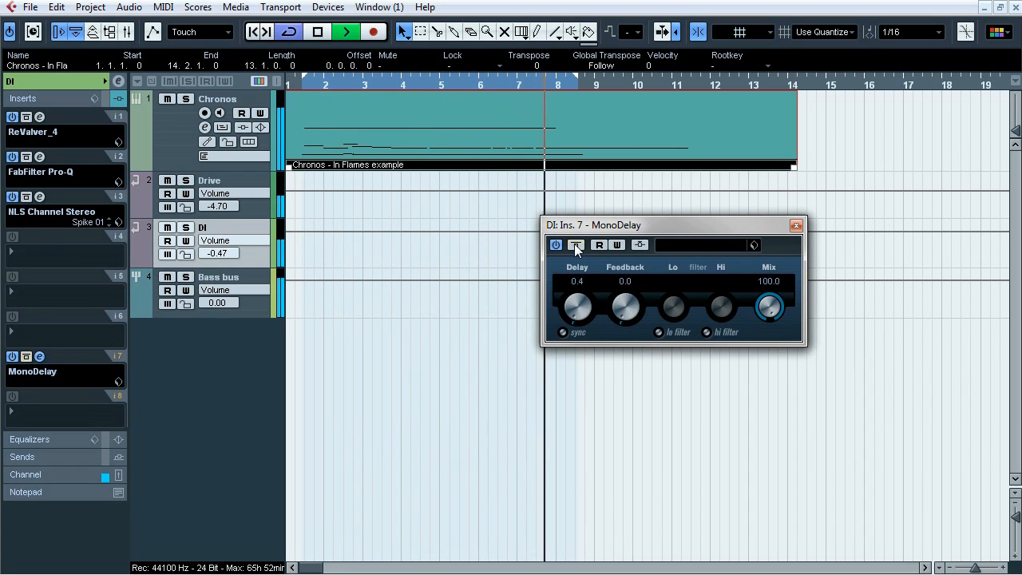
key("space")
left_click(795, 226)
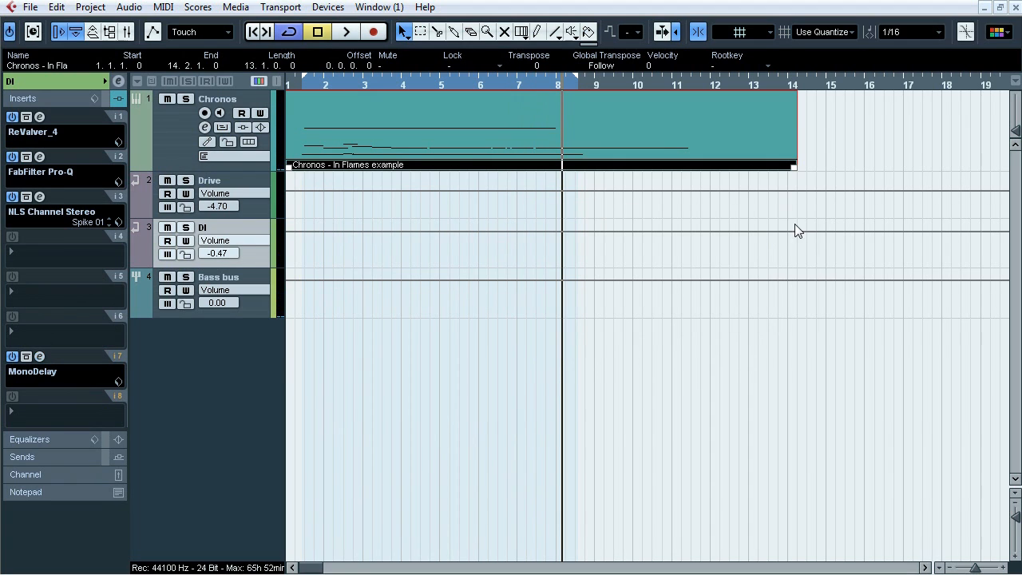
Examine the impulse loaded in the Bass bus's keFIR and its mix, gain and length settings
left_click(245, 281)
left_click(40, 117)
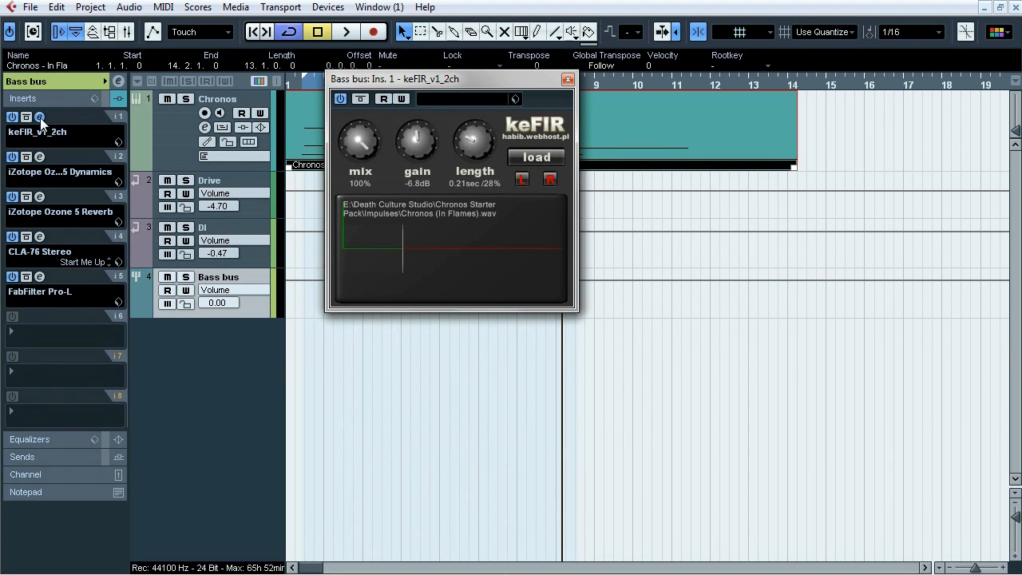
left_click(40, 117)
Examine the Bass bus's Ozone 5 Dynamics bands, auditioning the signal with the band 4 settings in view
left_click(40, 156)
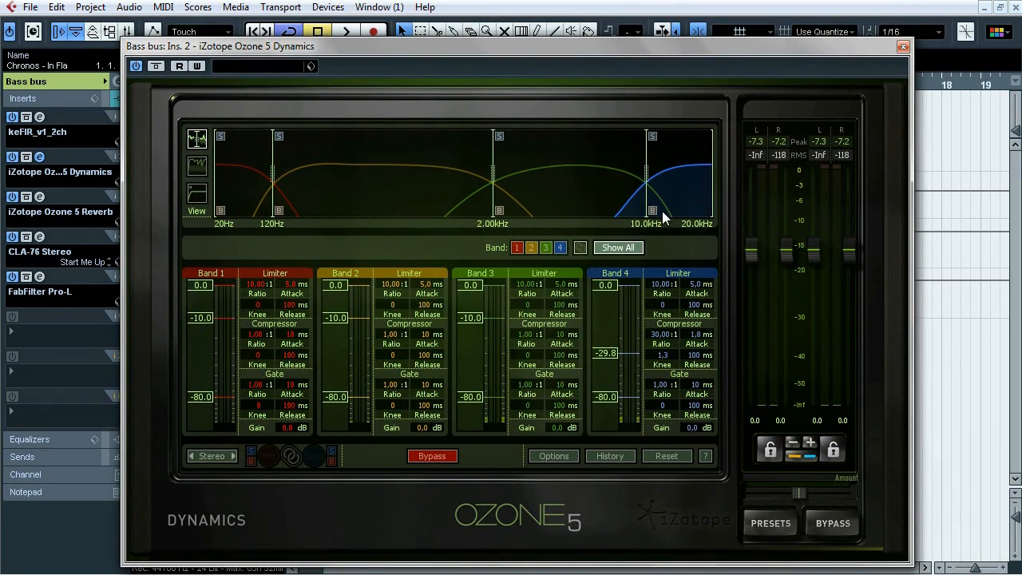
left_click(559, 247)
key("space")
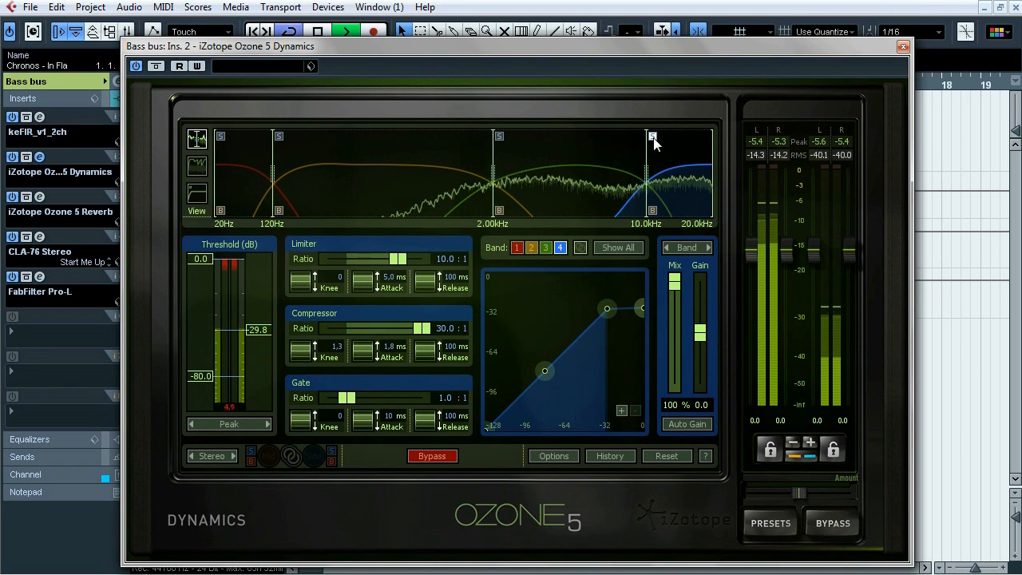
key("space")
left_click(579, 200)
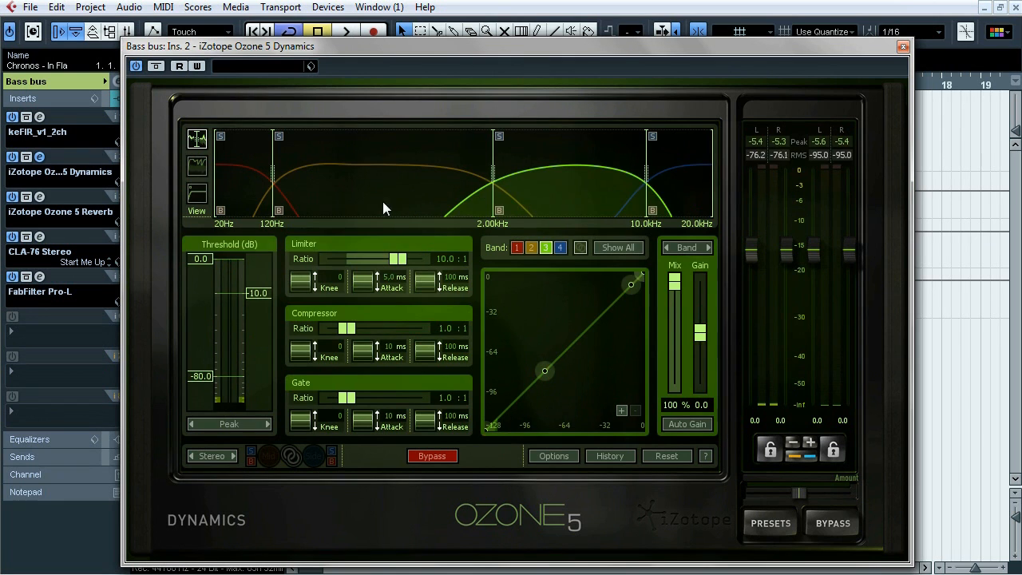
left_click(249, 198)
left_click(902, 46)
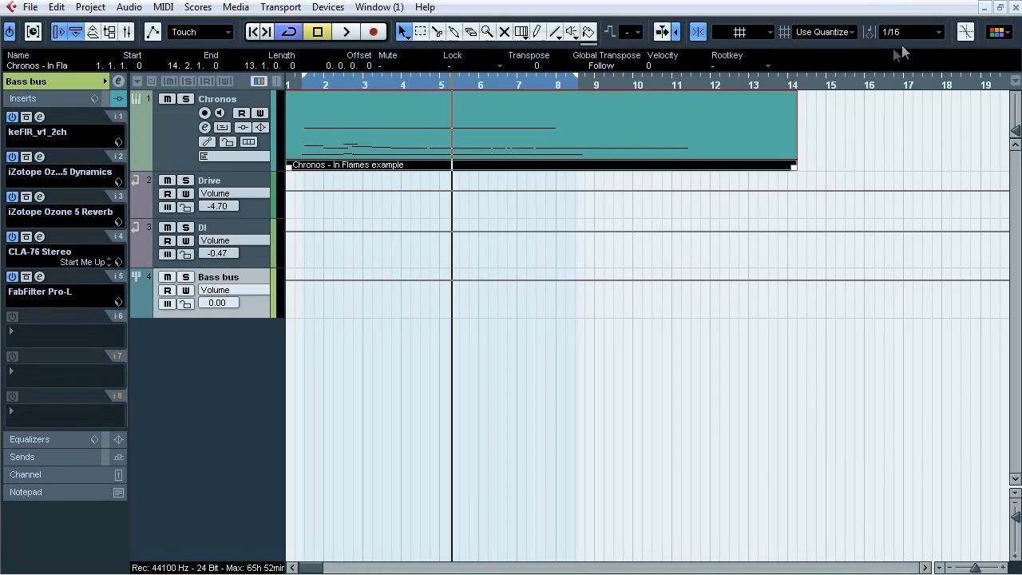
Examine the Bass bus's Ozone 5 Reverb and audition it with the wet signal soloed, the full mix, and the effect bypassed
left_click(40, 196)
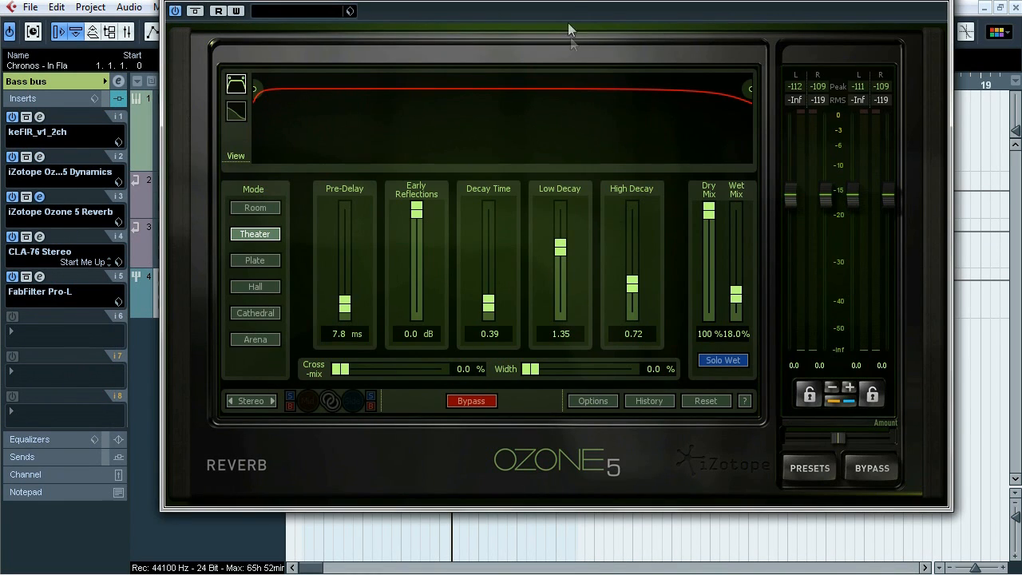
left_click_drag(567, 29, 501, 33)
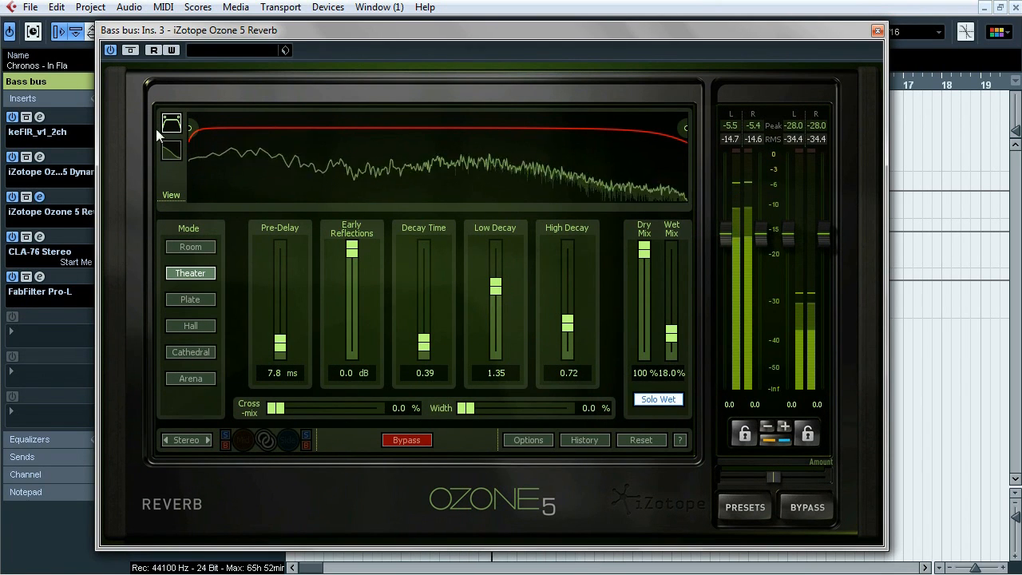
left_click(664, 400)
left_click(130, 50)
left_click_drag(318, 32, 325, 218)
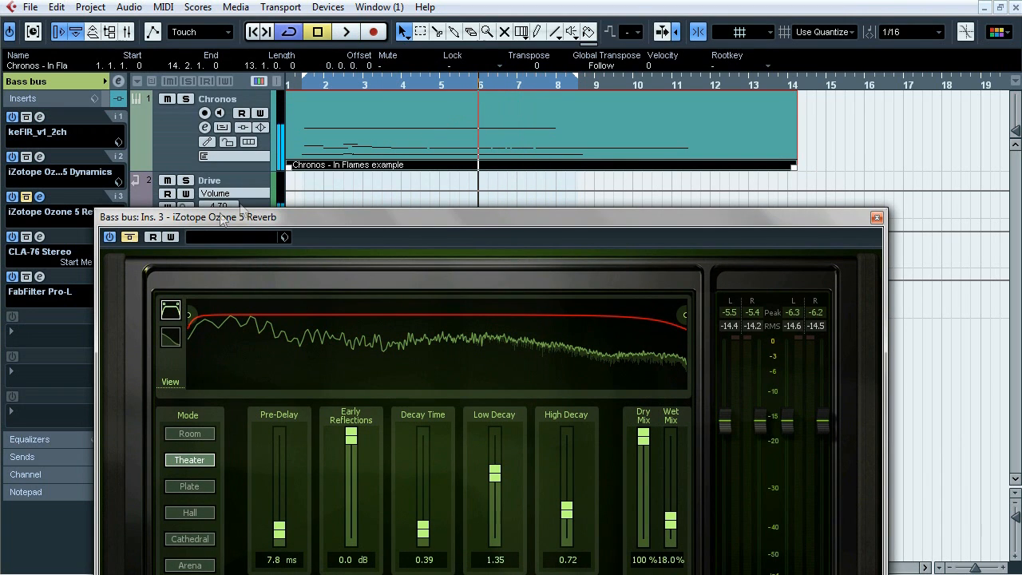
left_click(130, 237)
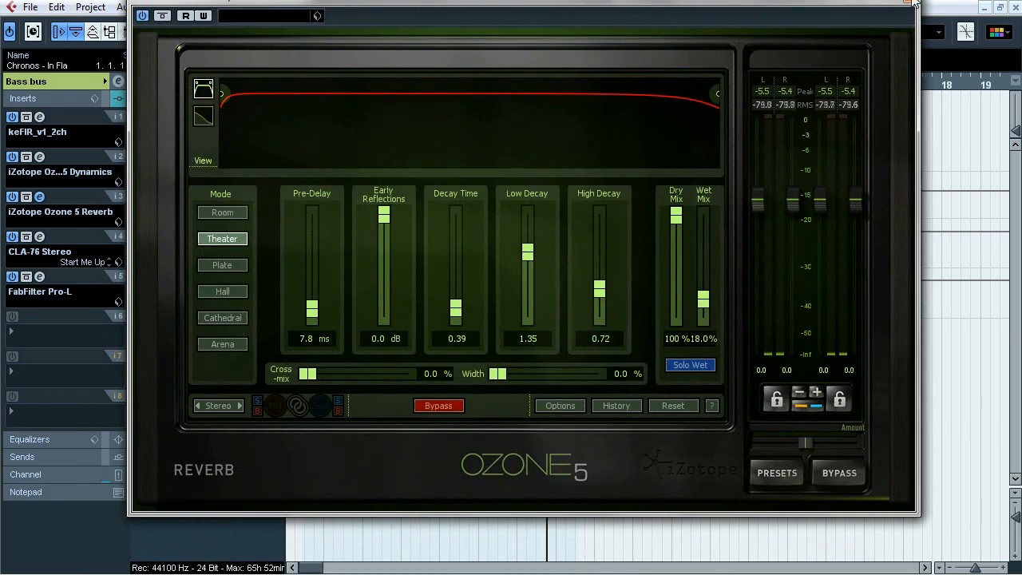
left_click(911, 3)
Examine the Bass bus's CLA-76 Stereo compressor and audition the bass with it active and bypassed
left_click(41, 237)
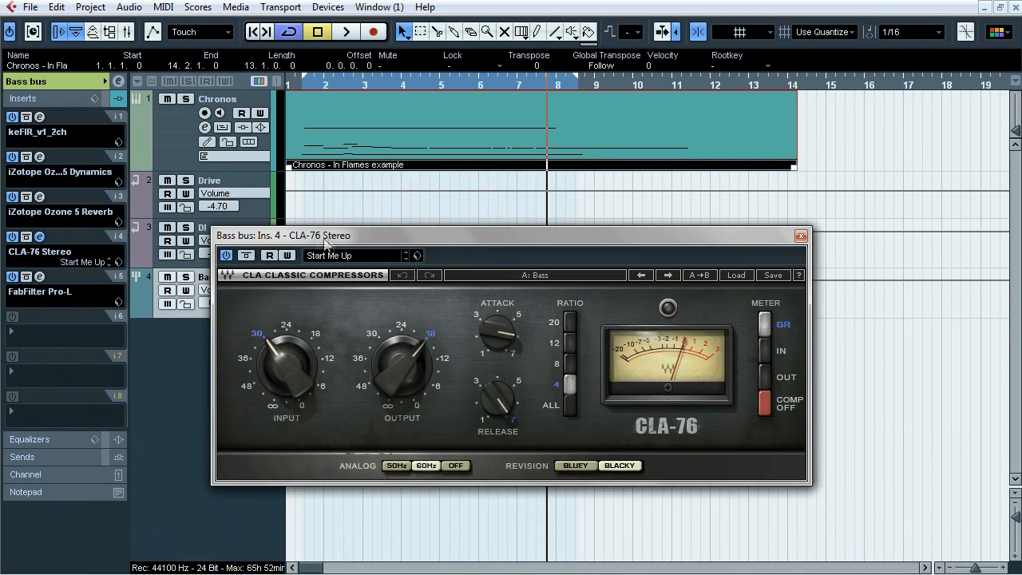
left_click_drag(337, 243, 357, 228)
key("space")
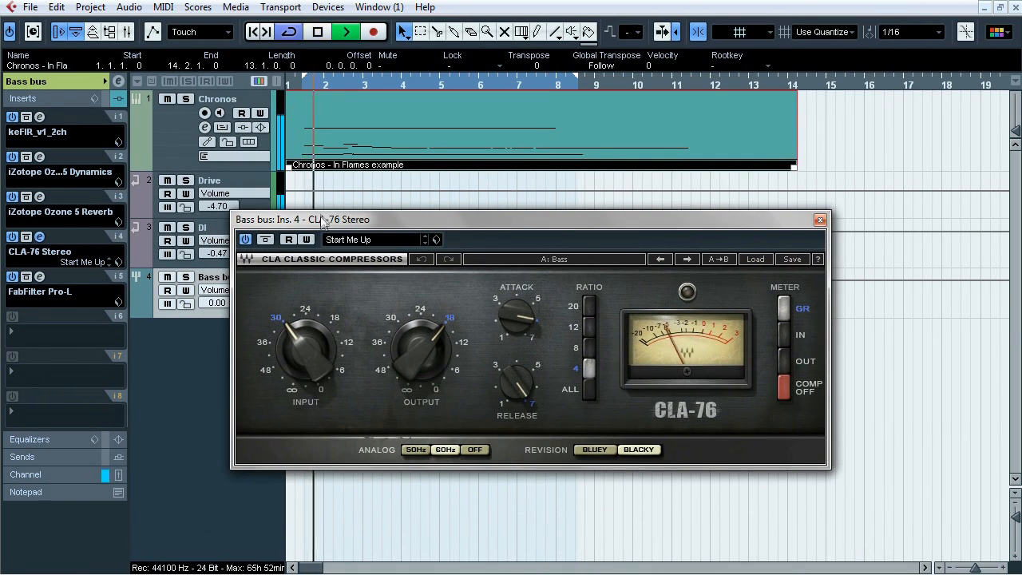
left_click(265, 239)
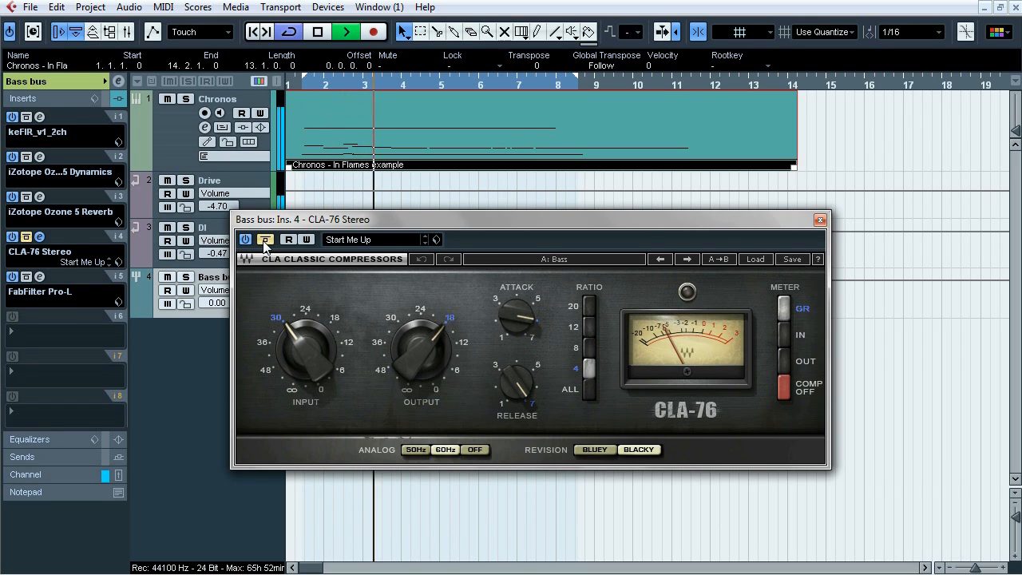
left_click(265, 240)
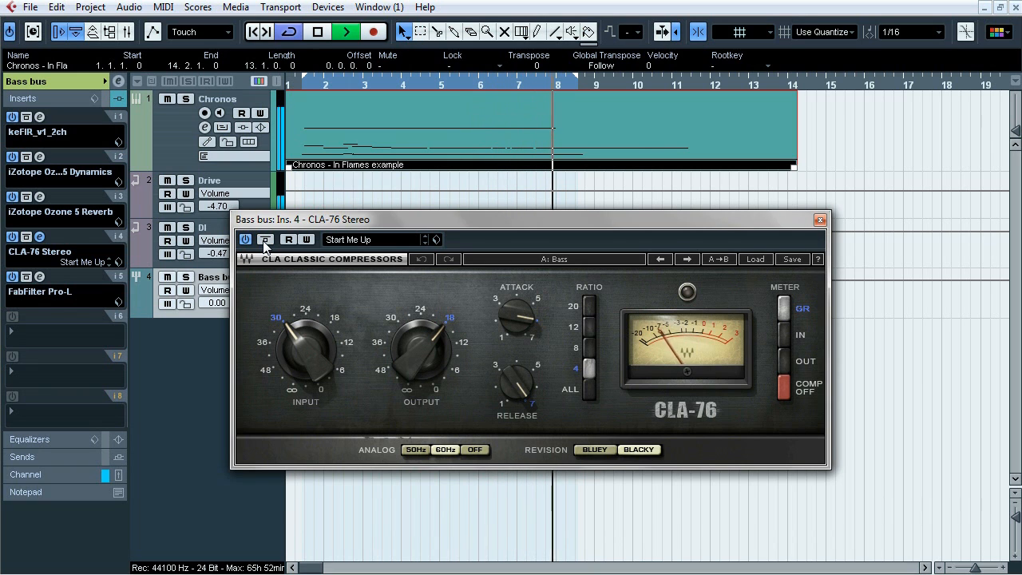
key("space")
left_click(819, 220)
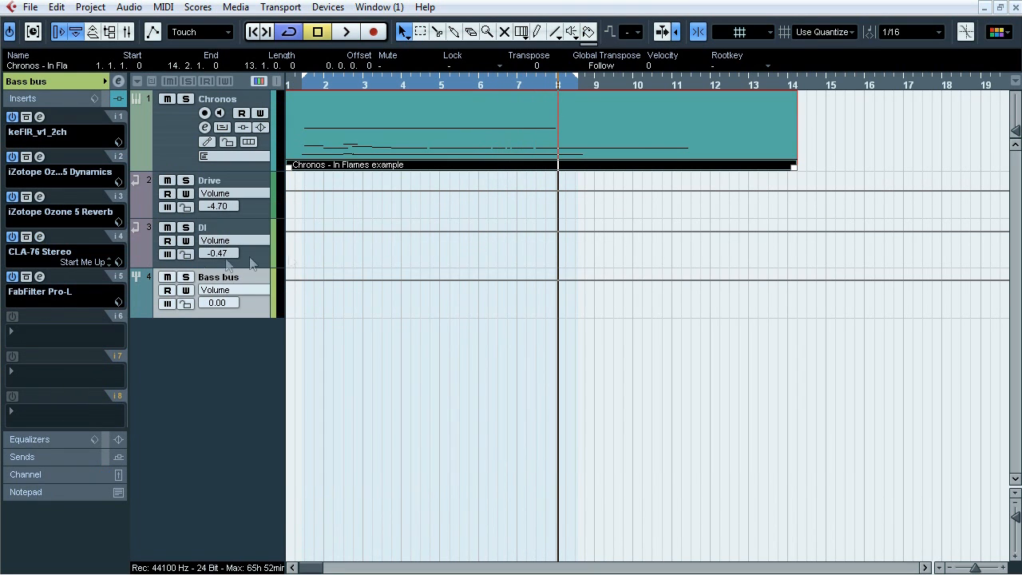
Examine the limiter settings of the FabFilter Pro-L on the Bass bus
left_click(40, 276)
left_click_drag(658, 90, 633, 84)
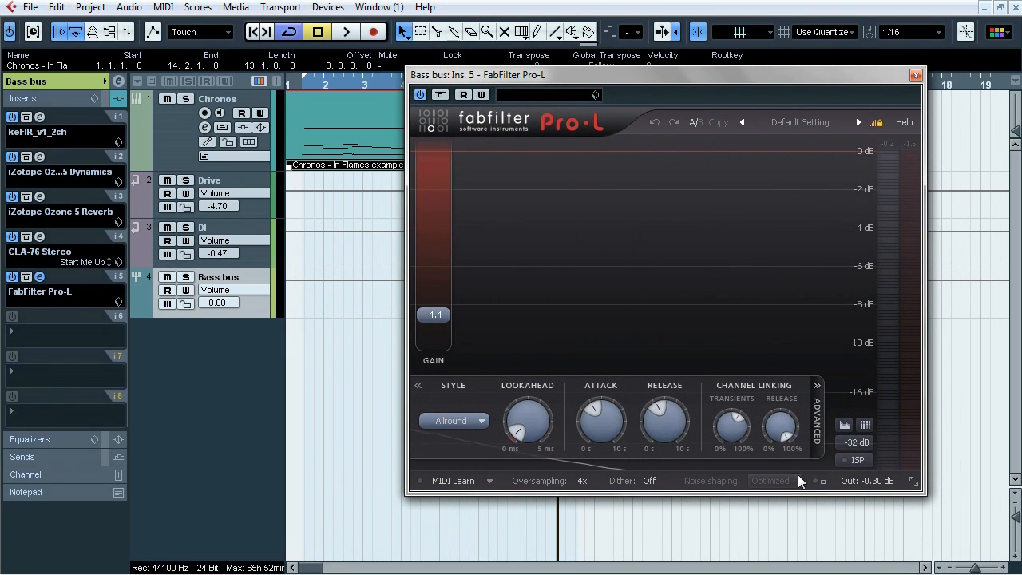
left_click(915, 74)
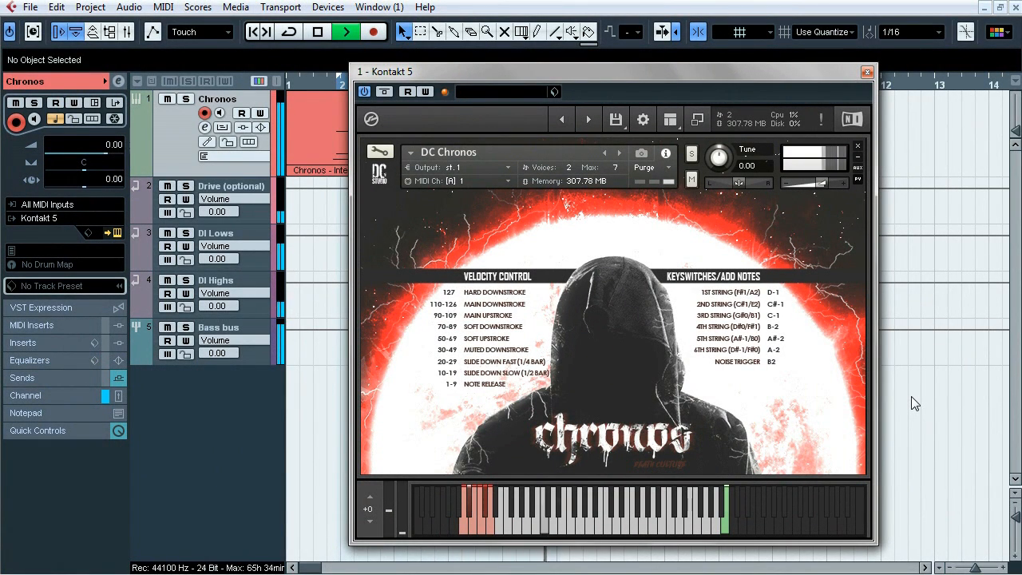
Close the Kontakt instrument in the Intervals example project and review the notes and velocities of the Chronos MIDI part
left_click(867, 73)
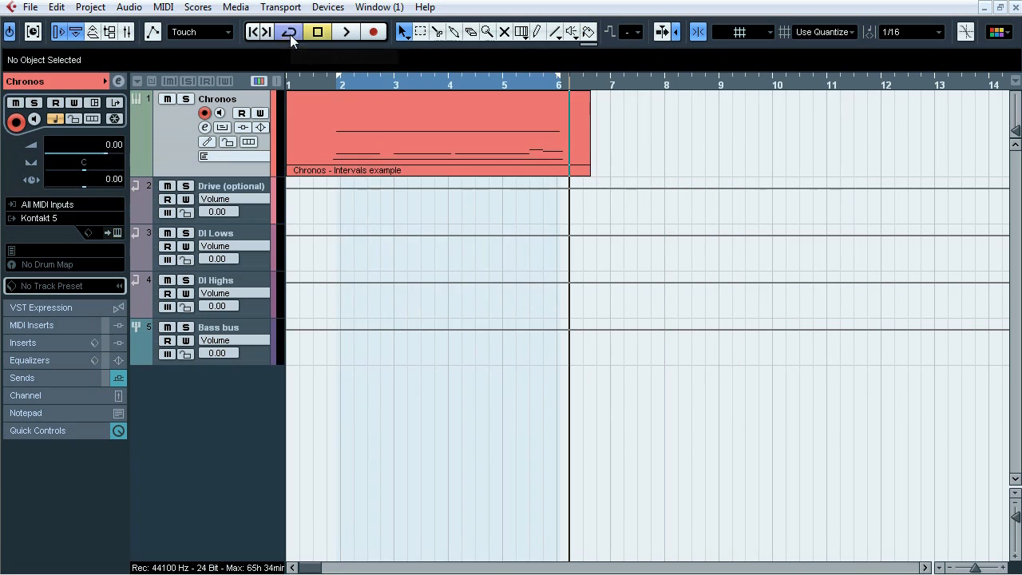
double_click(356, 116)
left_click_drag(1012, 209, 1010, 329)
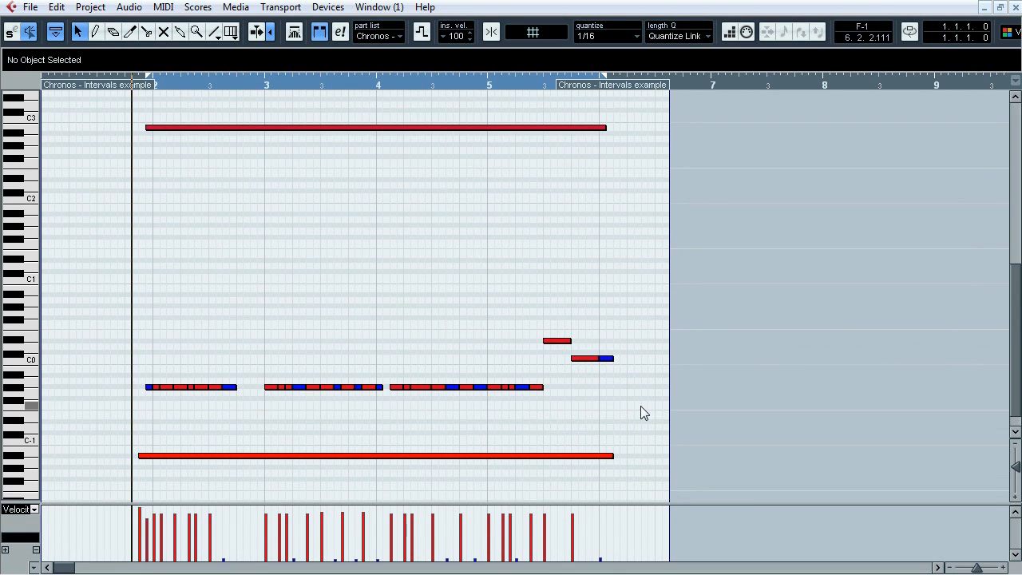
key("Return")
Review the Chronos track's sends and the Group/FX output routing in the VST Connections and Mixer
left_click(63, 378)
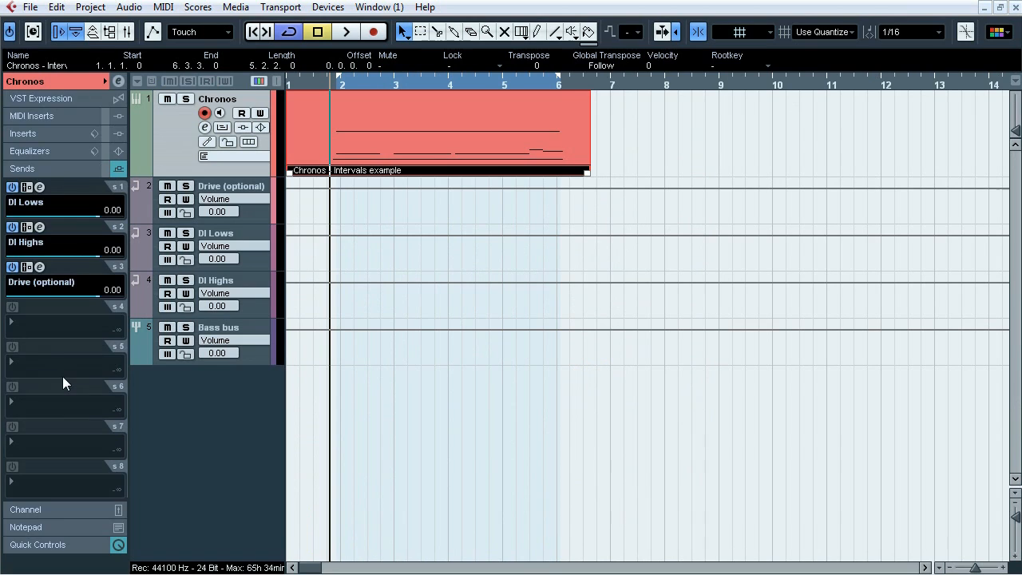
key("F3")
key("F4")
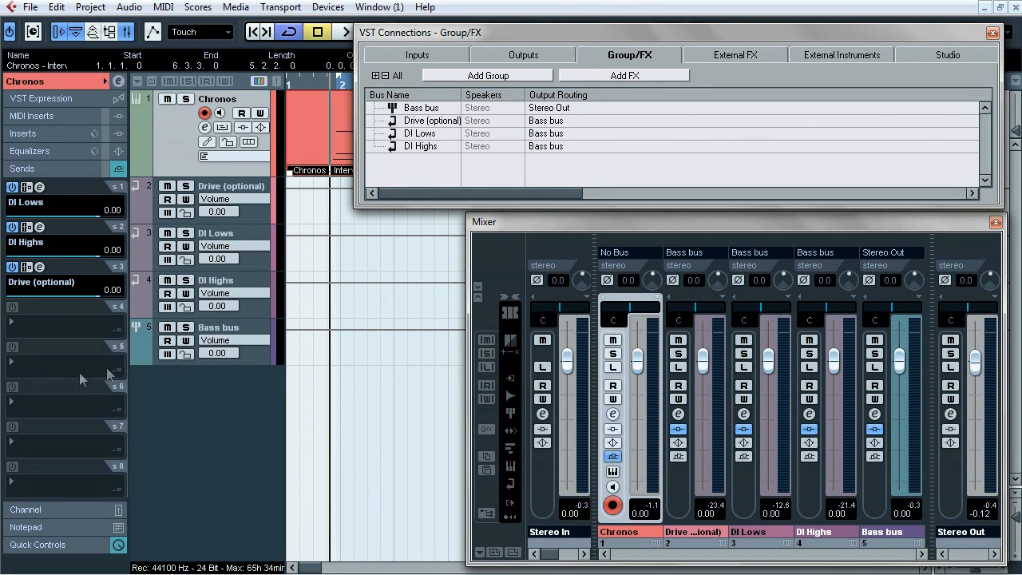
key("F4")
key("F3")
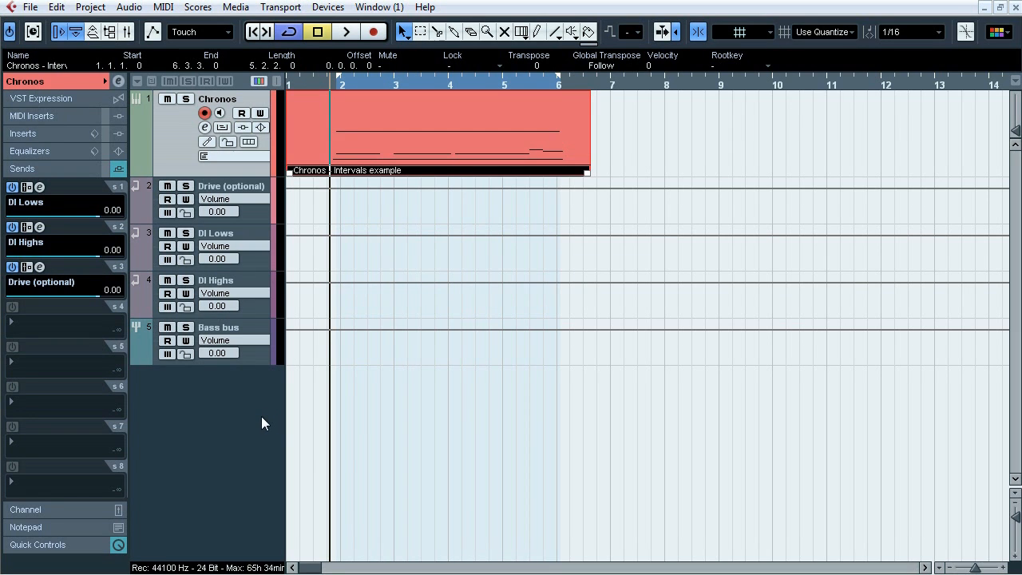
Play the Intervals example, soloing the Drive (optional), DI Lows and DI Highs channels one after another before returning to the full mix
key("space")
left_click(186, 186)
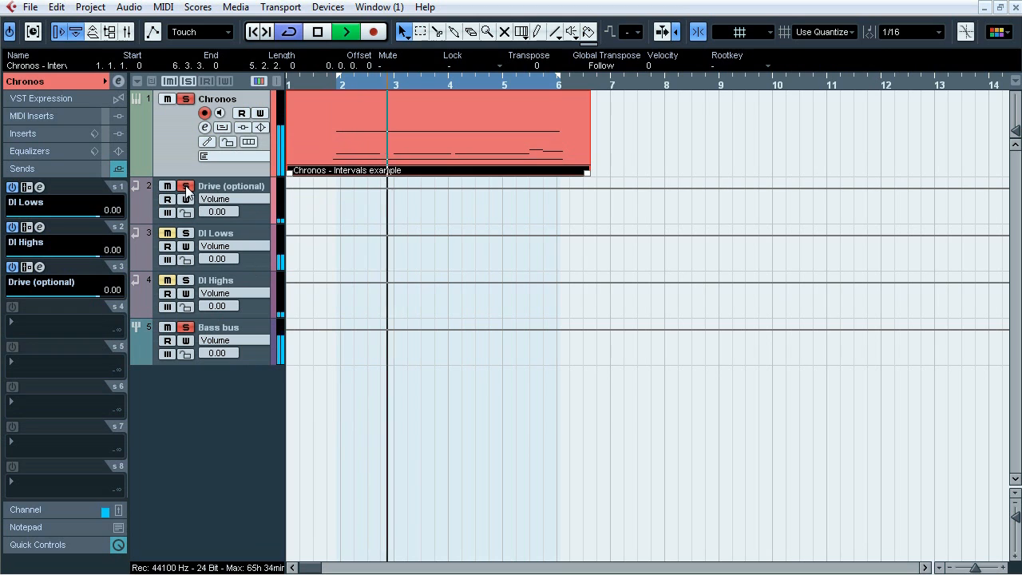
left_click(186, 187)
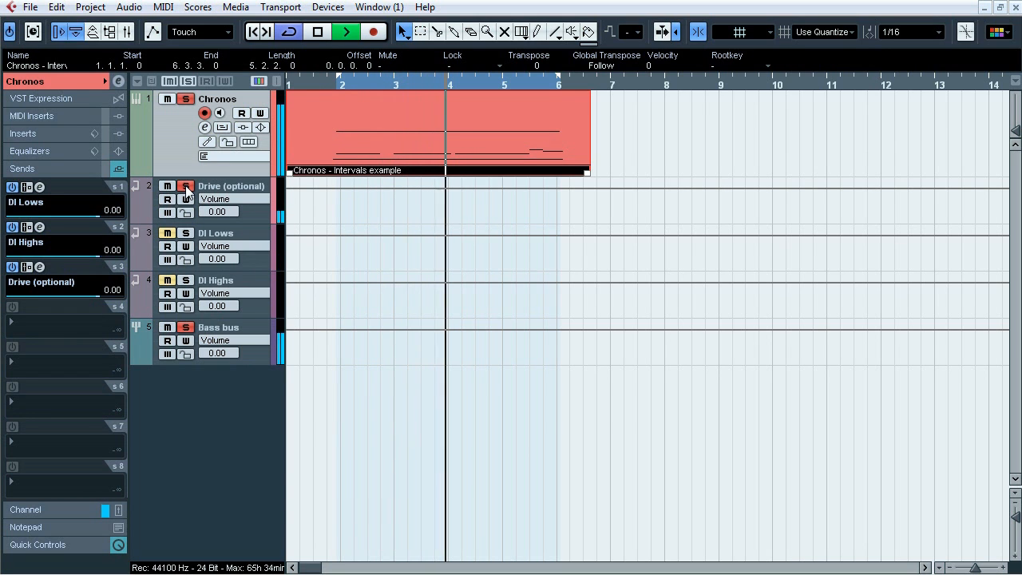
left_click(186, 234)
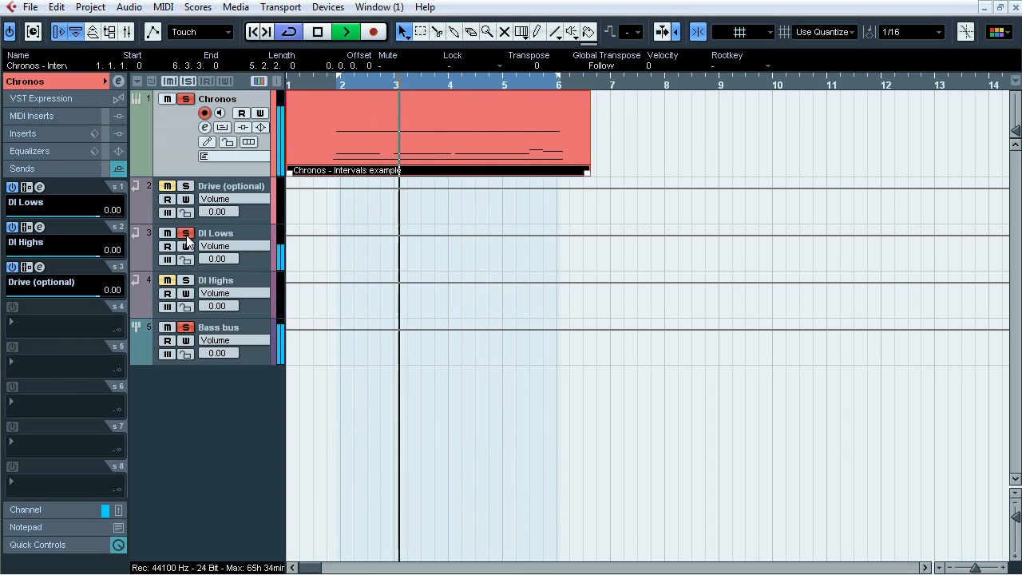
left_click(186, 280)
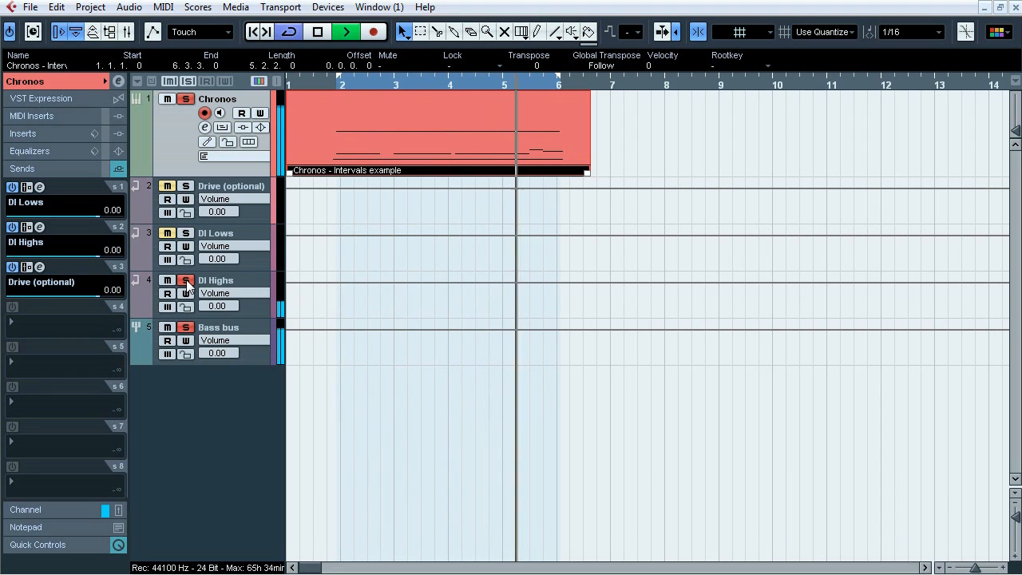
left_click(186, 280)
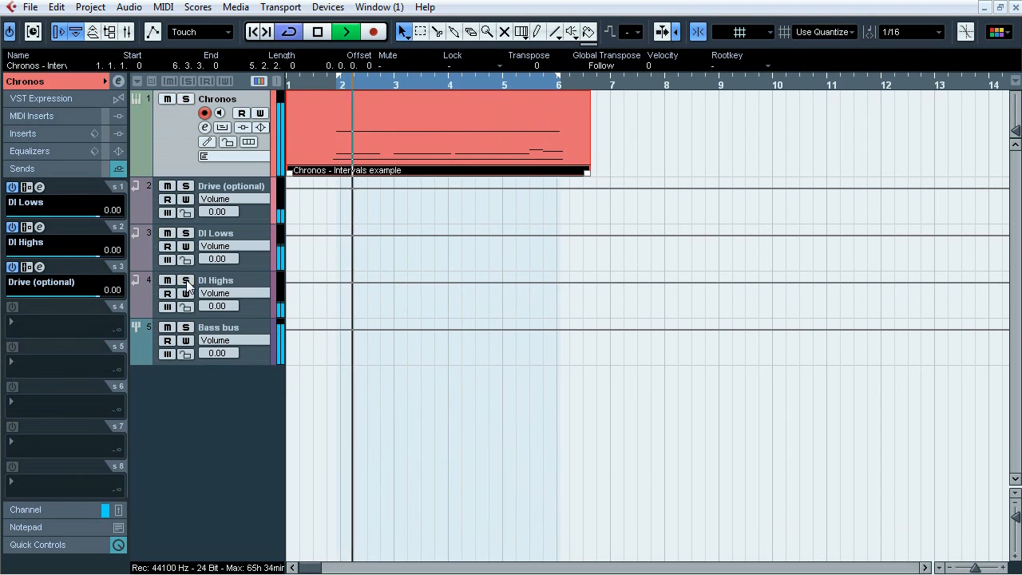
Stop playback, solo the Drive (optional) channel and show its TSE_808_2.0 and FabFilter Pro-Q inserts side by side
key("space")
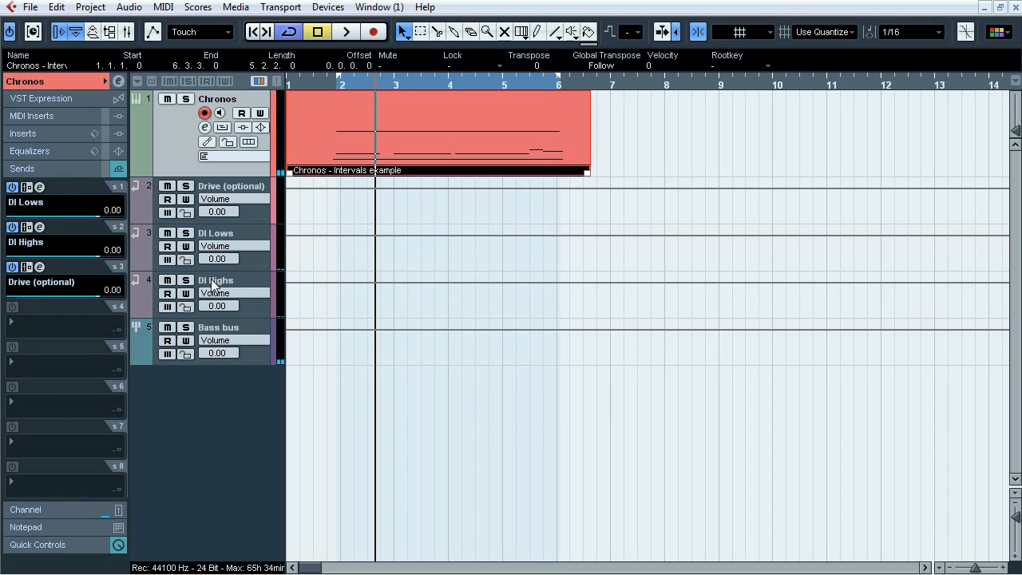
left_click(216, 200)
left_click(185, 186)
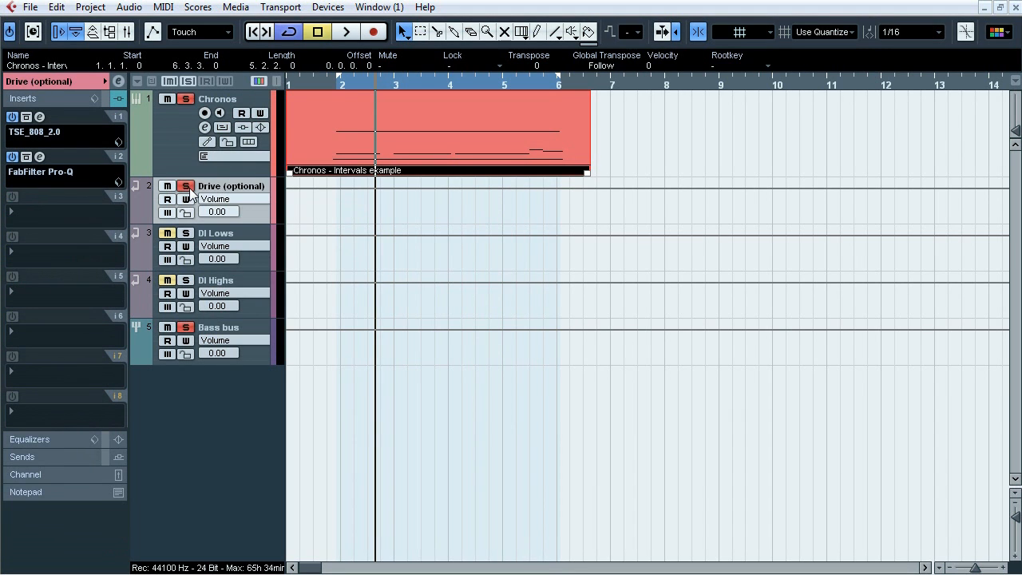
left_click(39, 118)
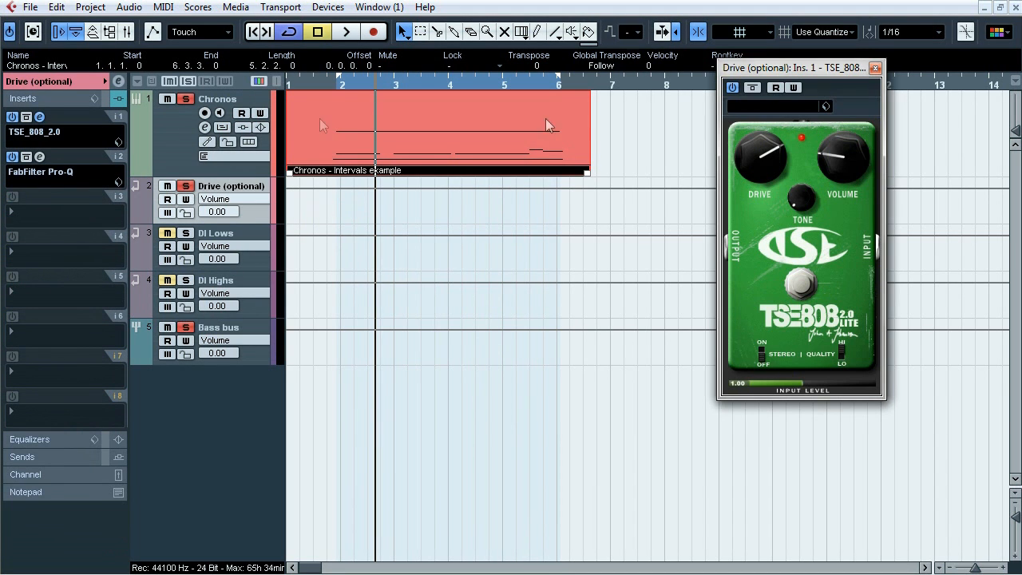
left_click_drag(772, 75, 368, 53)
left_click(40, 157)
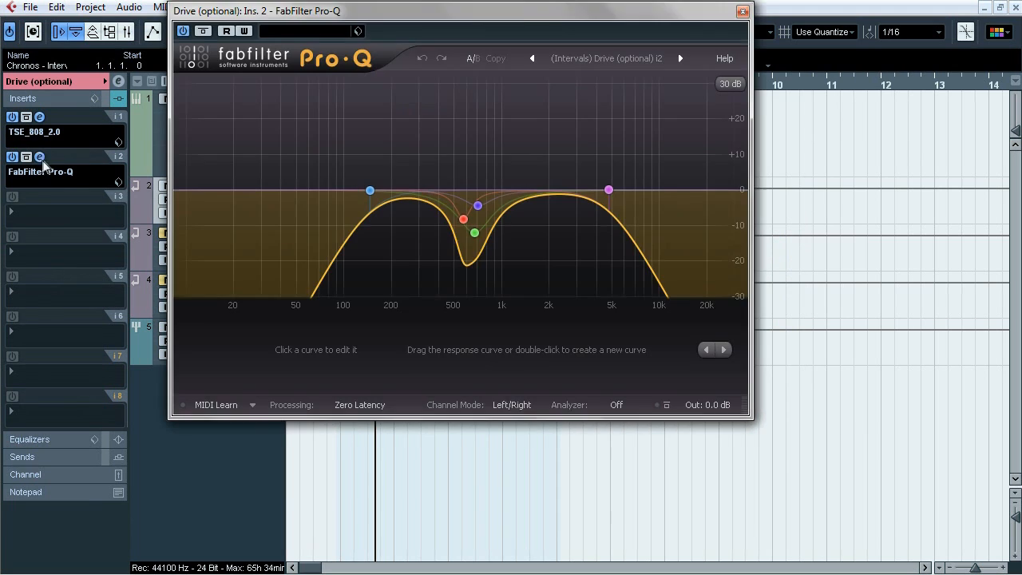
left_click_drag(511, 19, 746, 52)
left_click_drag(395, 52, 312, 58)
Play the soloed Drive (optional) channel, comparing its inserts active and bypassed, and close both plug-in windows
key("space")
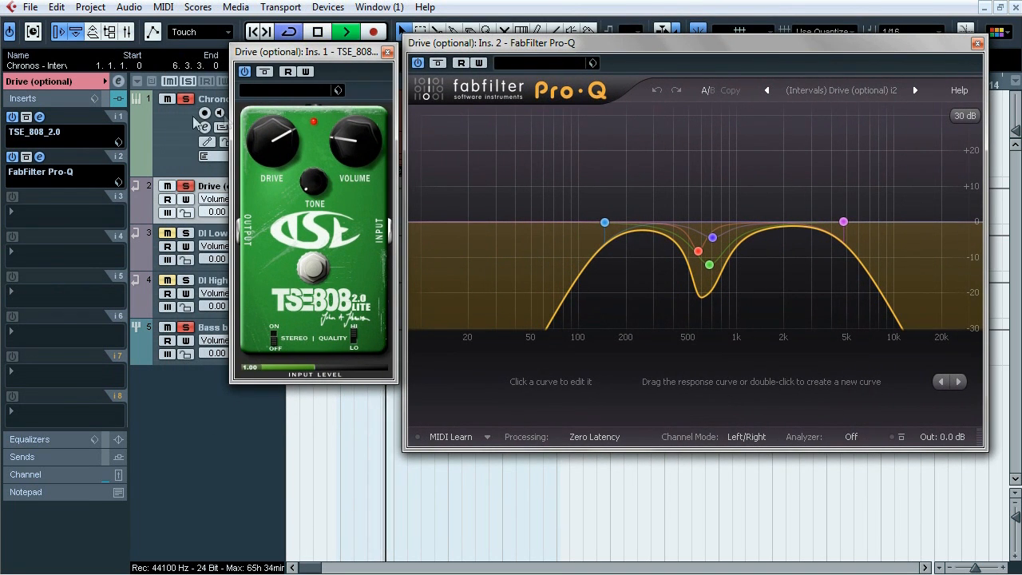
left_click(106, 102)
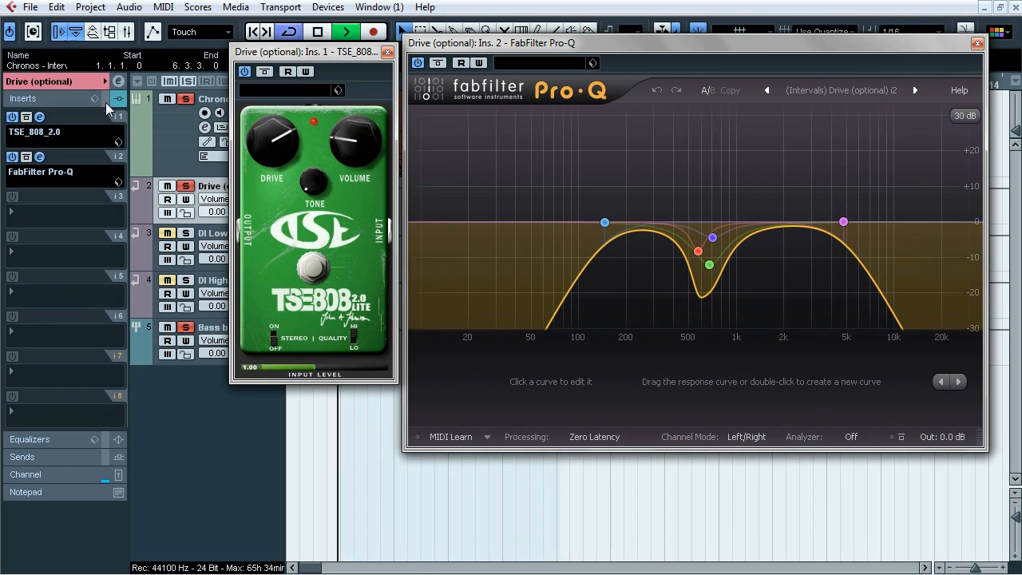
left_click(106, 102)
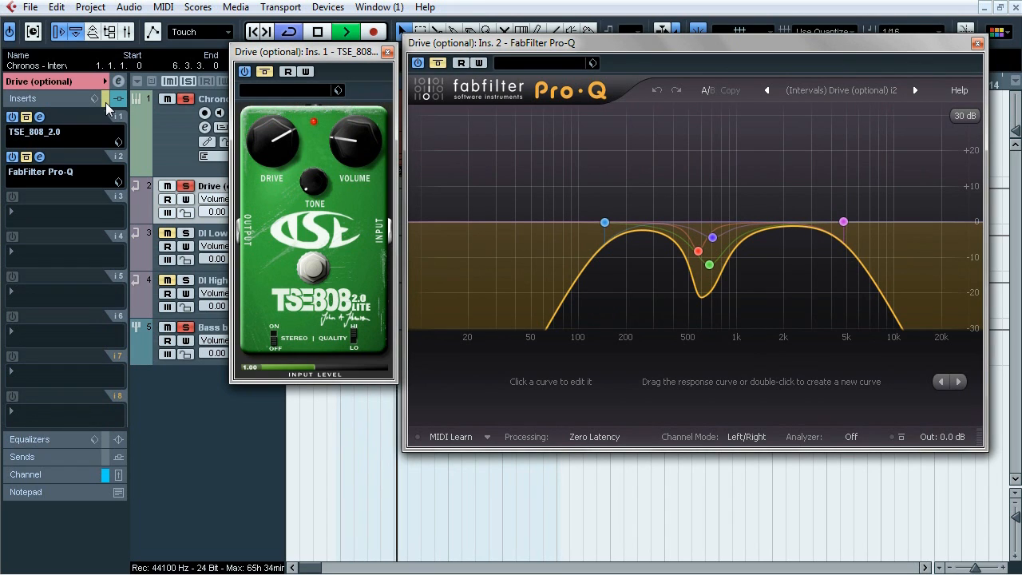
left_click(106, 102)
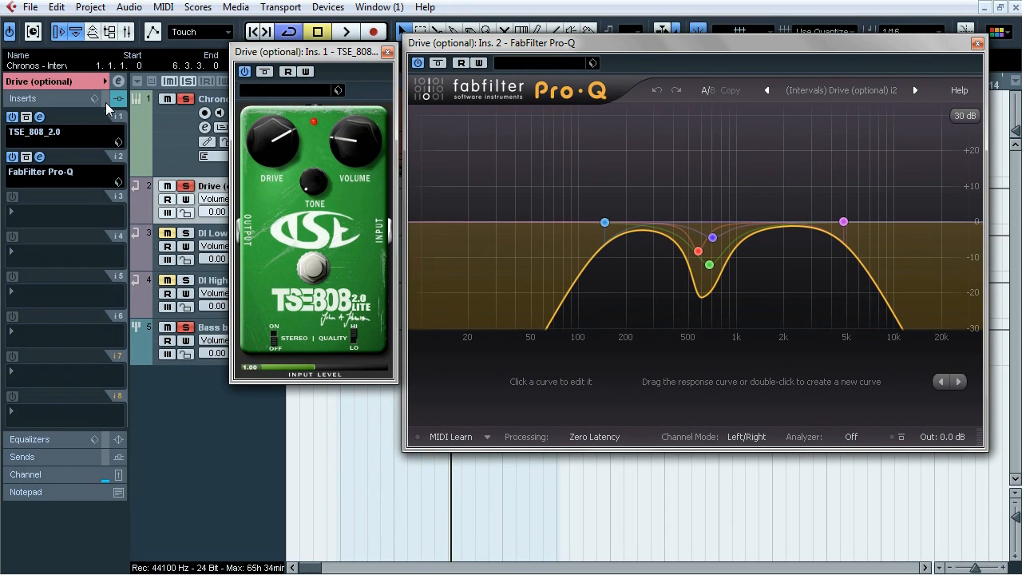
left_click(387, 52)
left_click(977, 43)
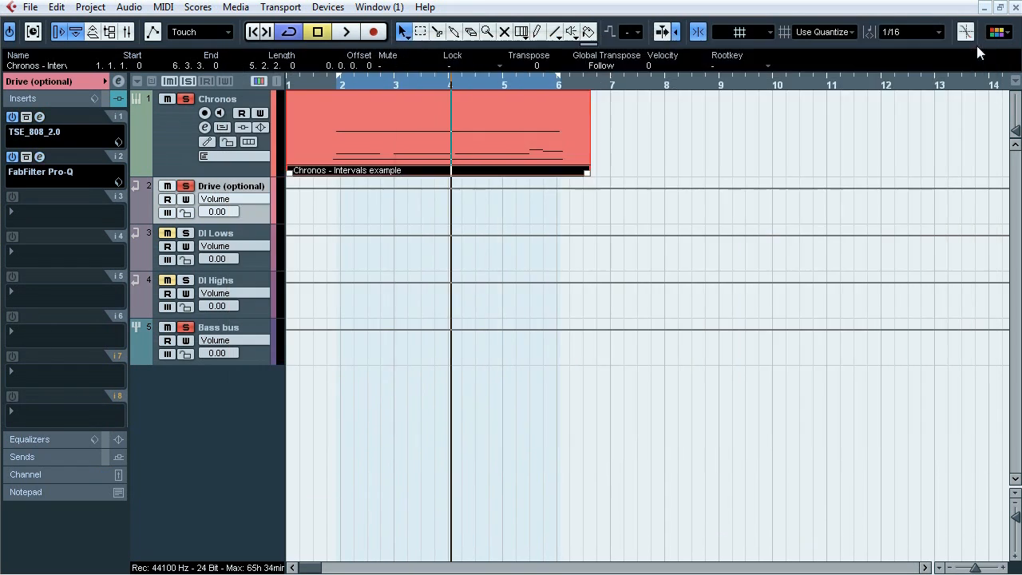
Review the FabFilter Pro-Q, FabFilter Pro-C and TSE_BOD_v2.0 inserts on the DI Lows channel one by one
left_click(235, 239)
left_click(40, 117)
left_click(40, 116)
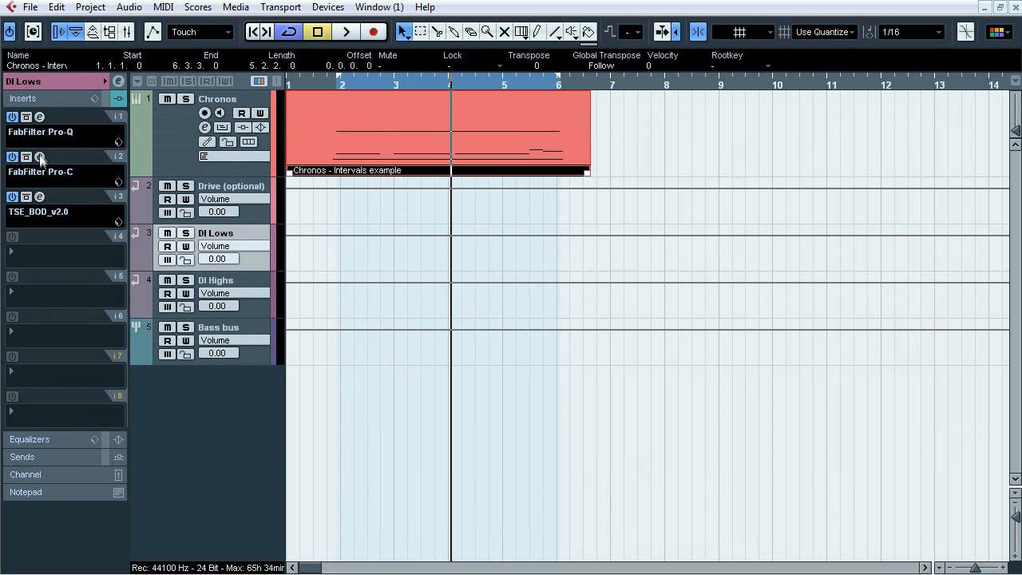
left_click(40, 157)
left_click(40, 157)
left_click(40, 196)
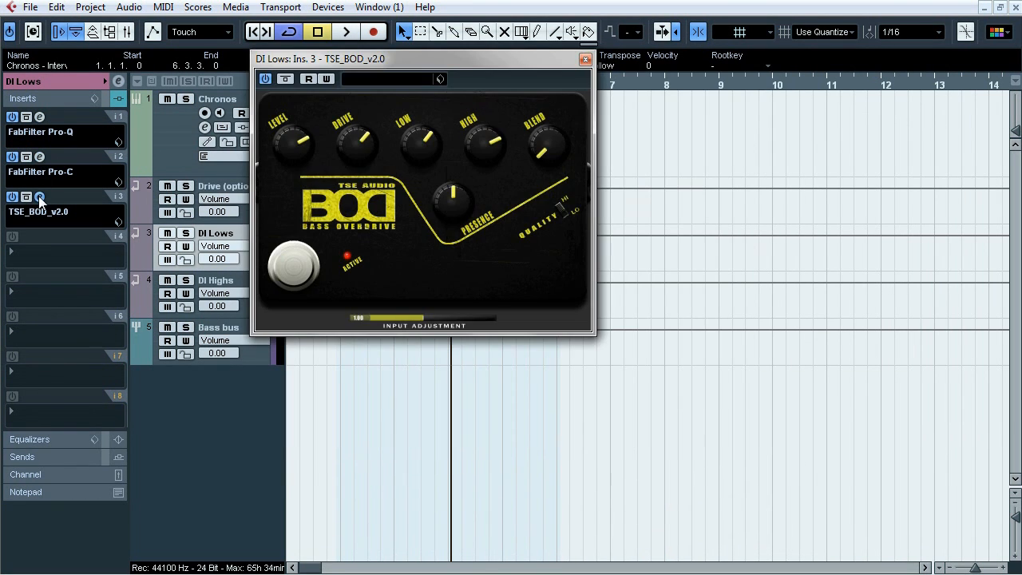
left_click(40, 197)
Review the first FabFilter Pro-Q, the FabFilter Pro-C and the TSE_BOD_v2.0 on the DI Highs channel
left_click(216, 280)
left_click(40, 117)
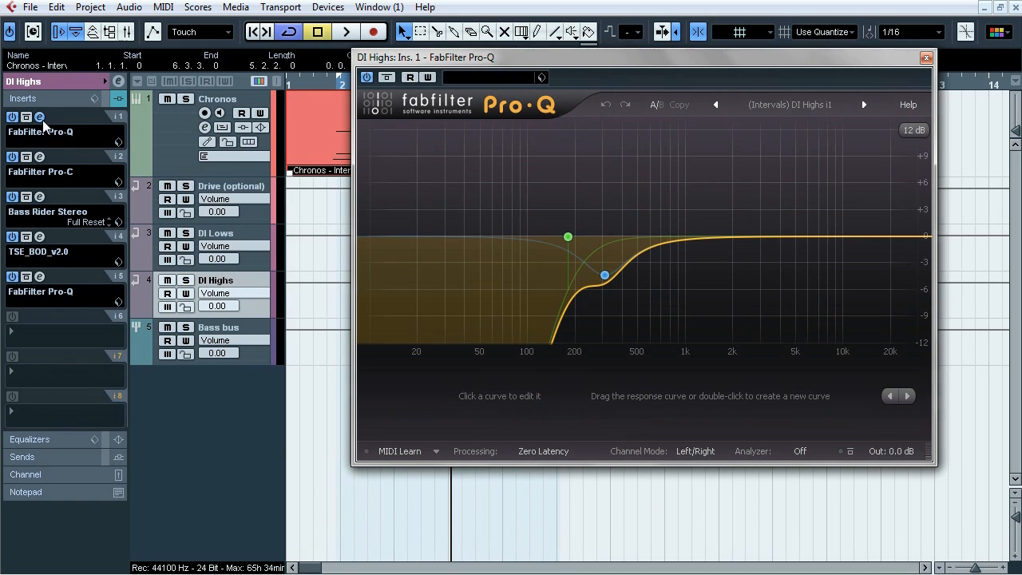
left_click(42, 119)
left_click(41, 159)
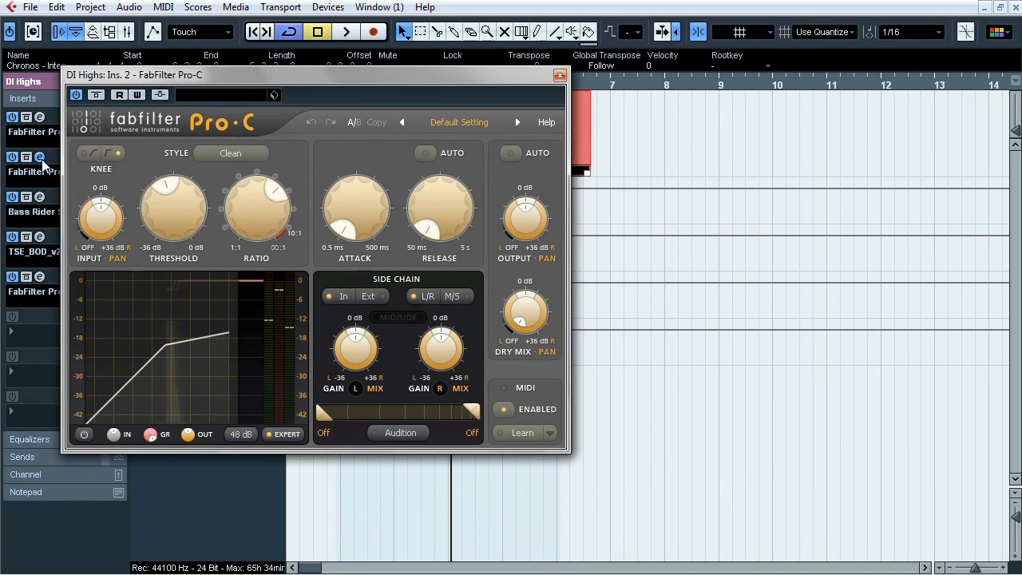
left_click(40, 159)
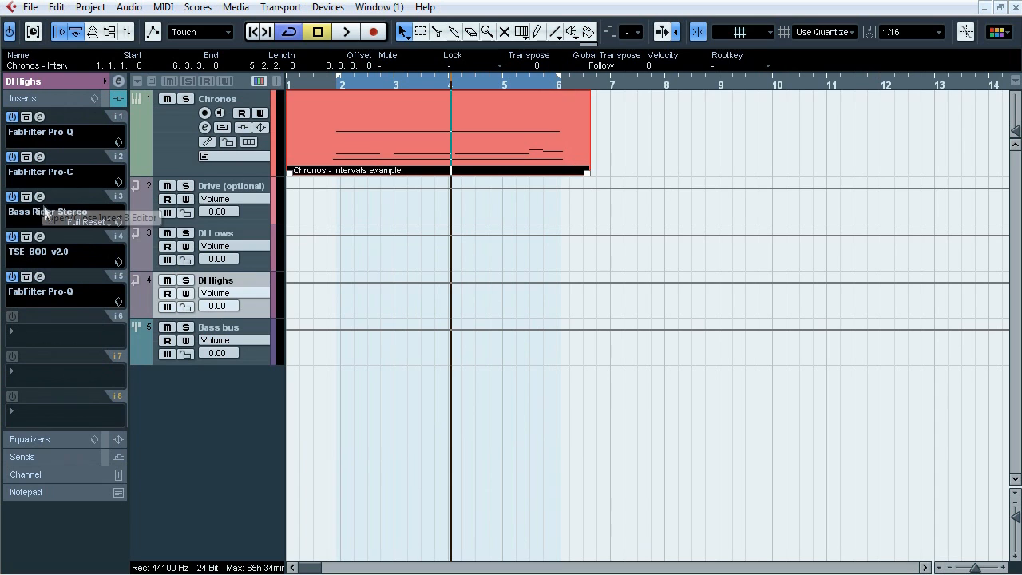
left_click(40, 236)
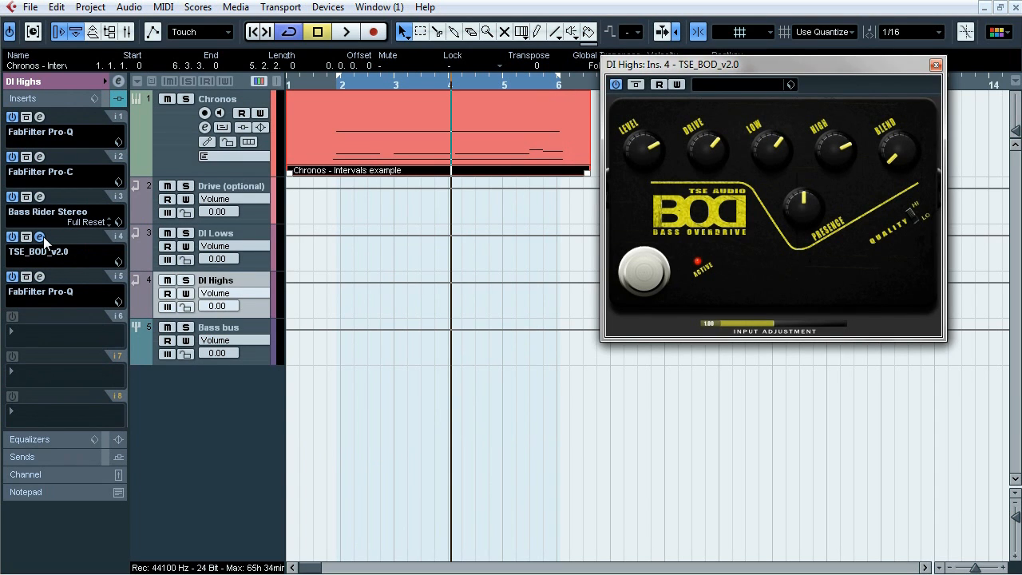
left_click(41, 236)
Play the soloed DI Highs channel with its Bass Rider Stereo open, comparing the sound with the plug-in active and bypassed
left_click(41, 197)
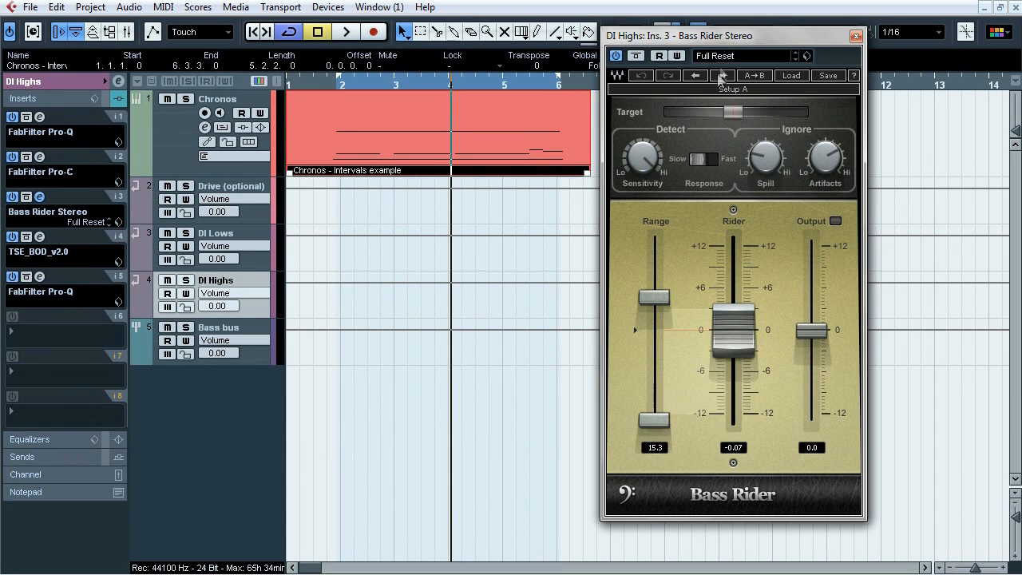
left_click_drag(725, 42, 655, 54)
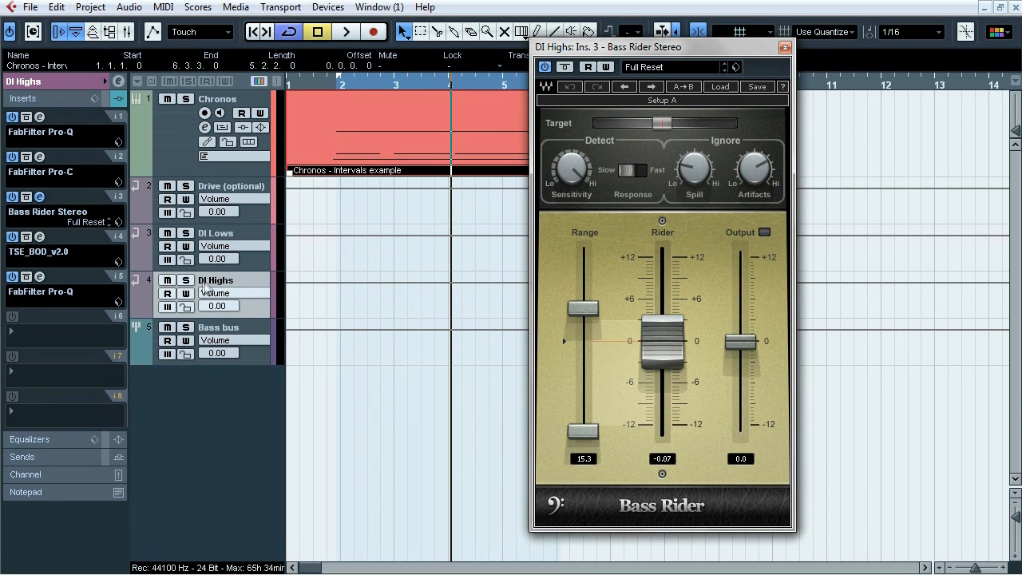
key("space")
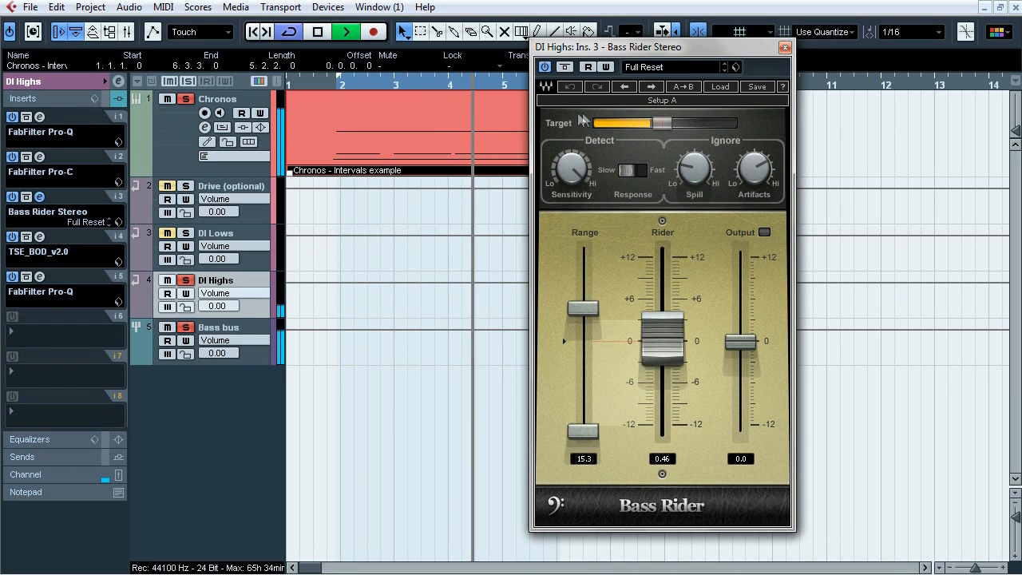
left_click(417, 86)
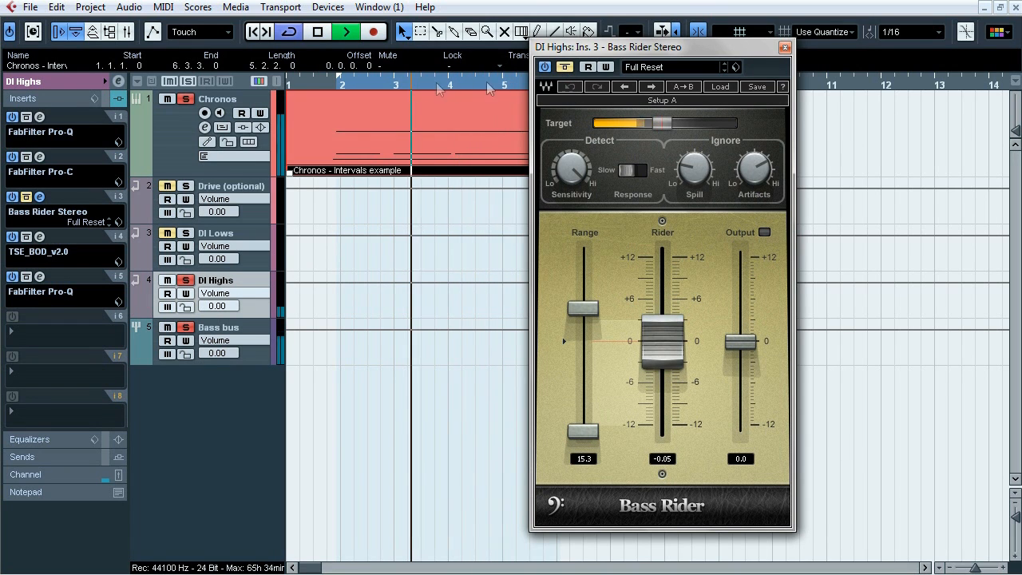
left_click(394, 86)
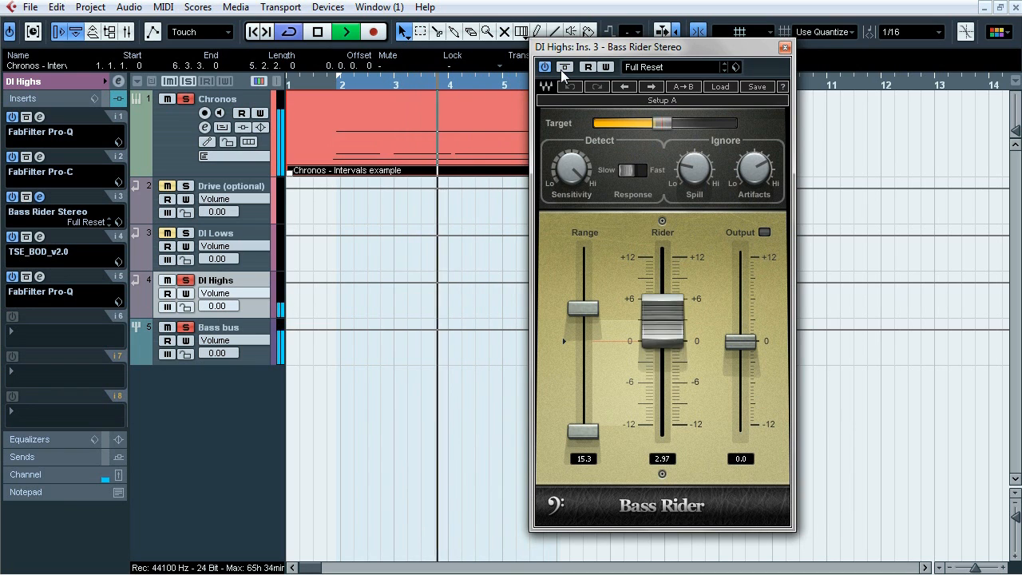
left_click(561, 71)
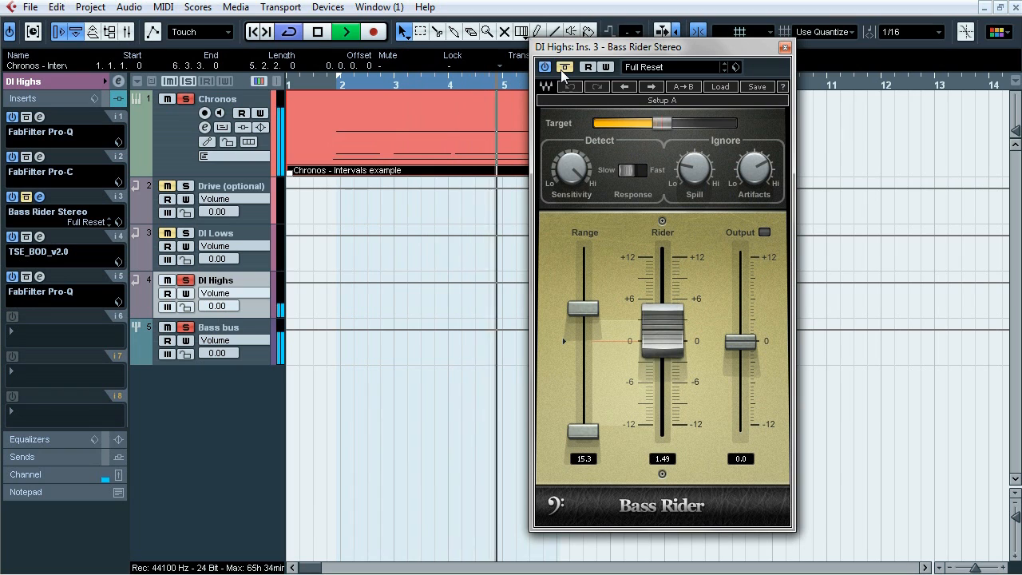
left_click(563, 68)
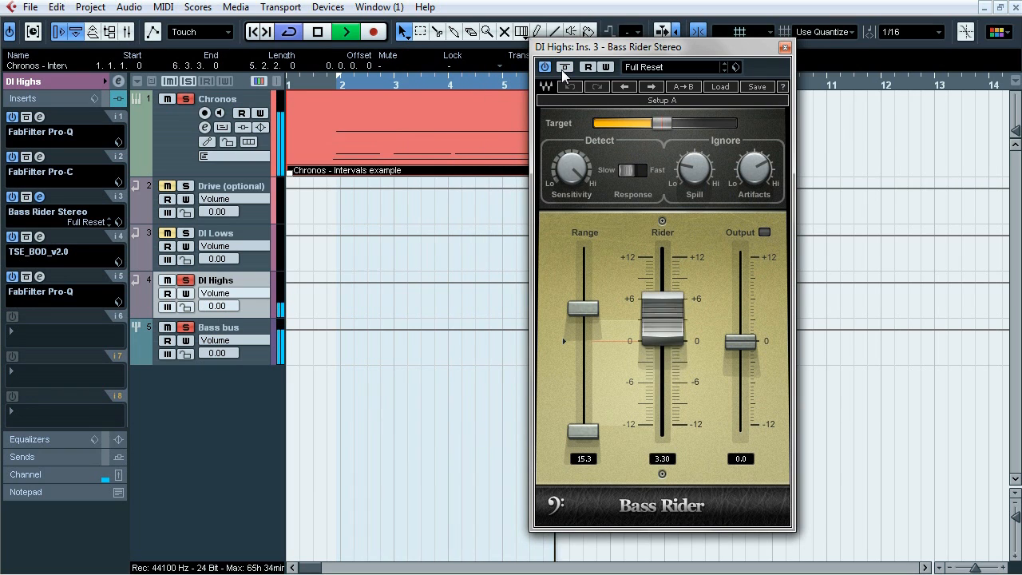
left_click(563, 70)
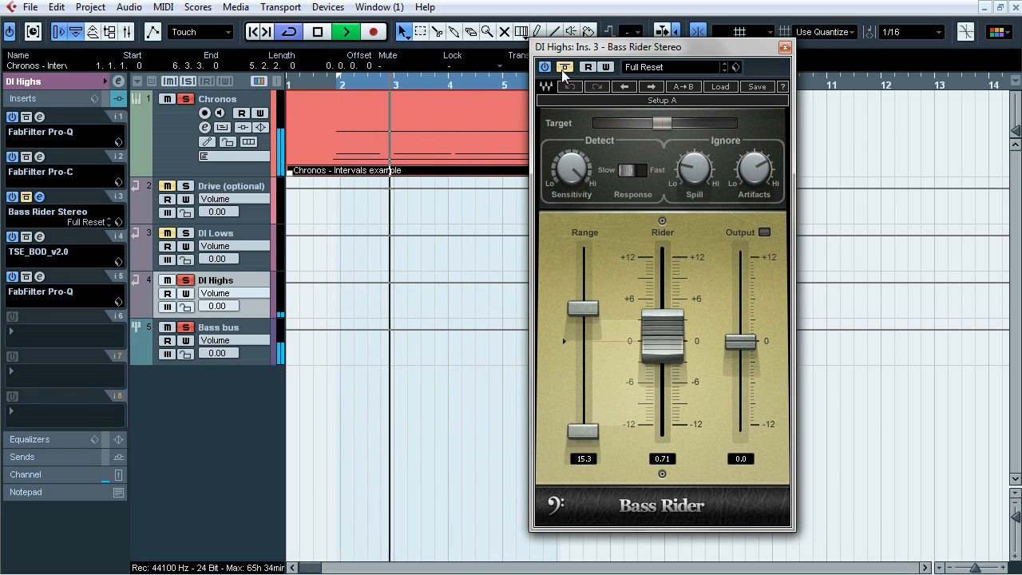
left_click(563, 70)
key("space")
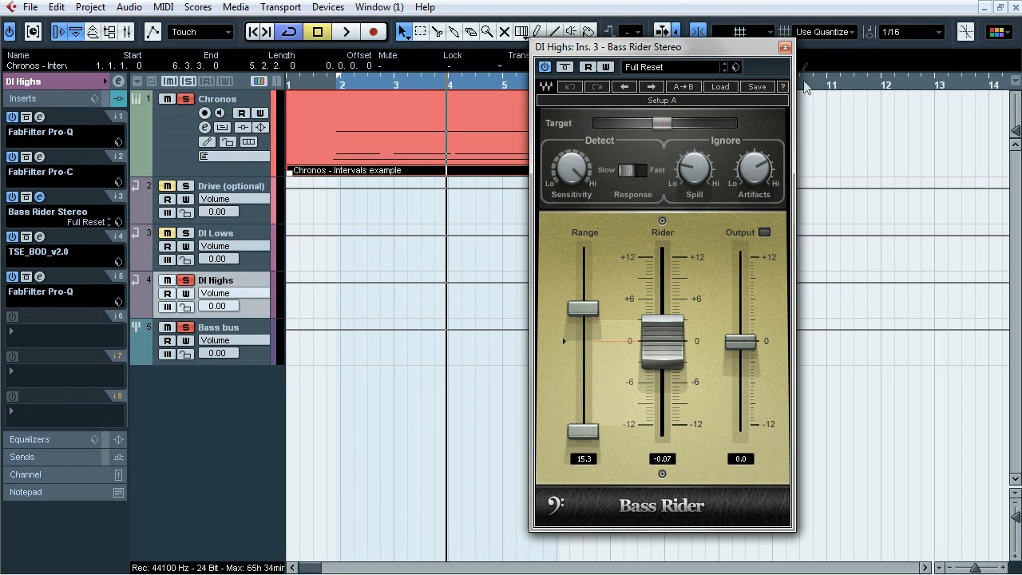
Close the Bass Rider and examine the EQ band in the last FabFilter Pro-Q insert of DI Highs
left_click(785, 48)
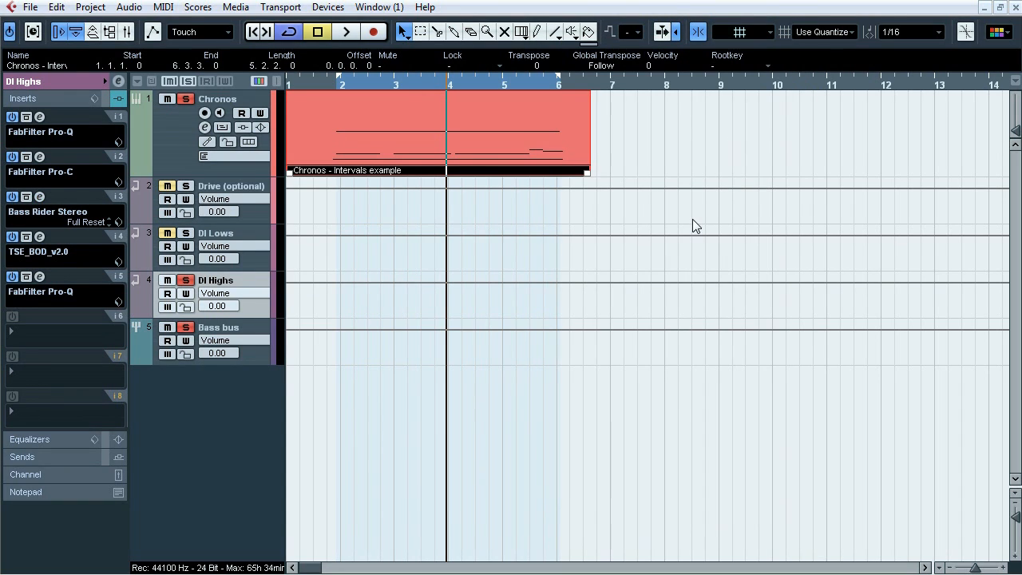
left_click(40, 276)
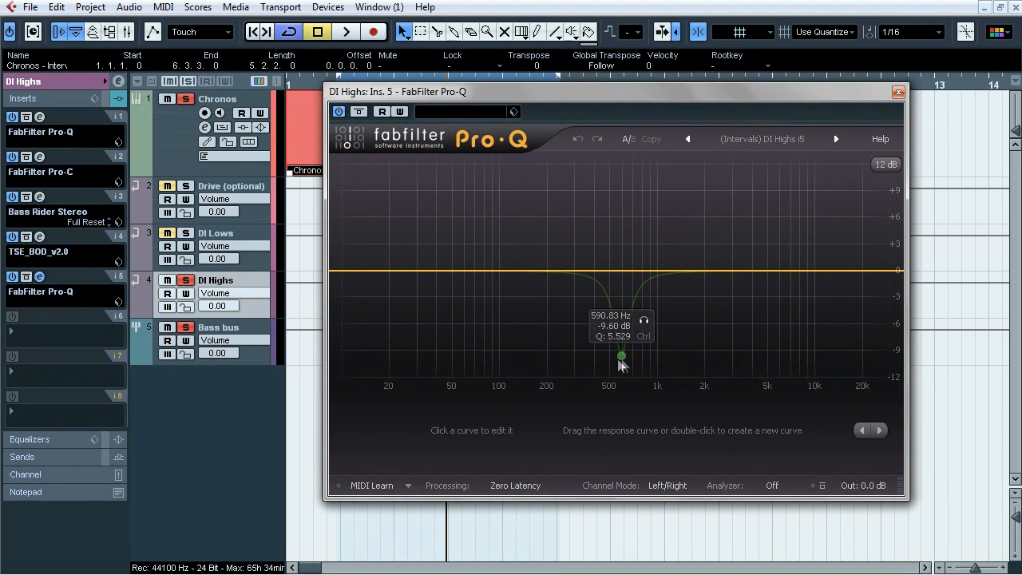
left_click(899, 94)
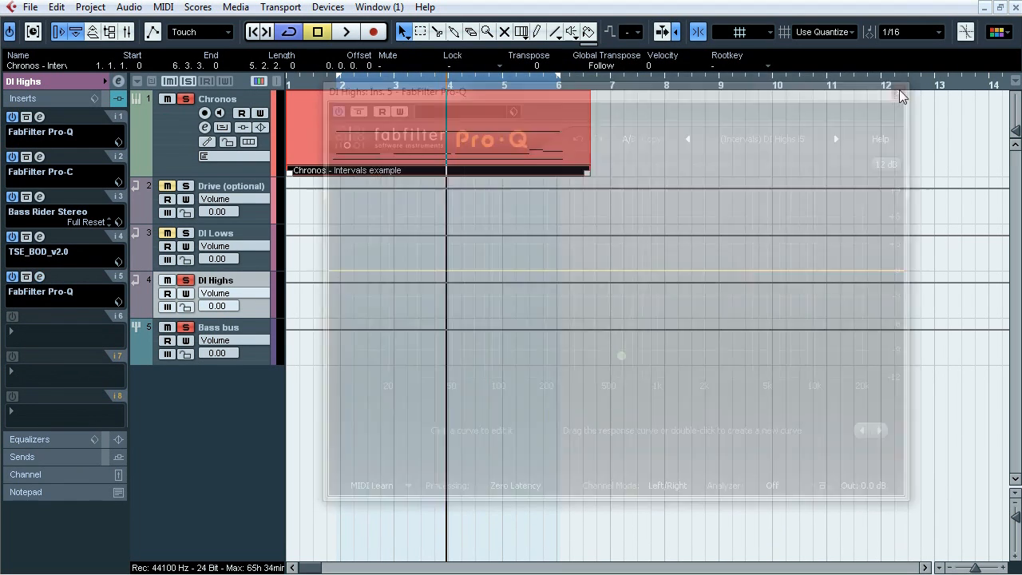
Review the SHB-1 amp settings and the impulse loaded in the first keFIR_v1_2ch on the Bass bus
left_click(241, 327)
left_click(43, 119)
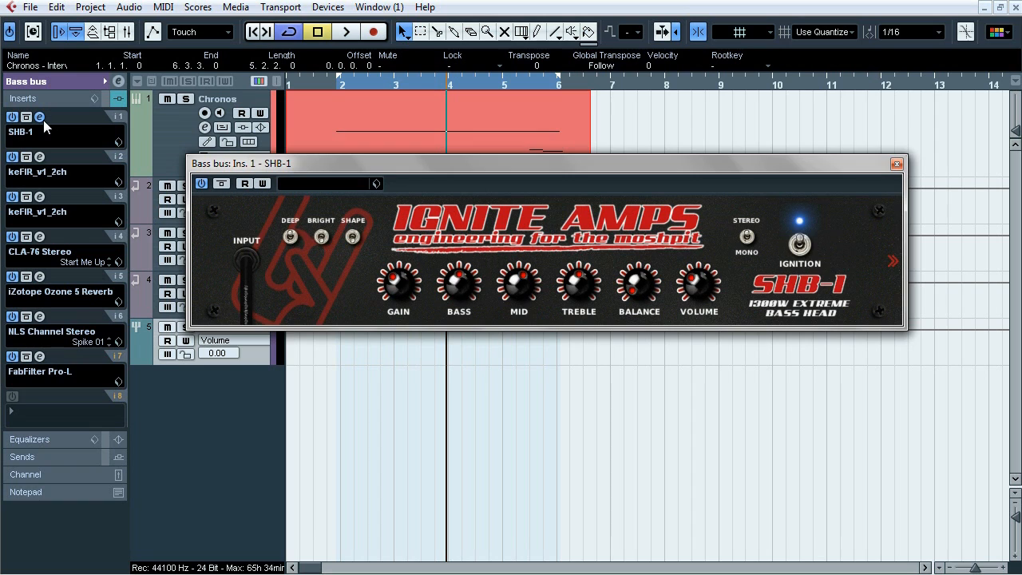
left_click(43, 120)
left_click(40, 157)
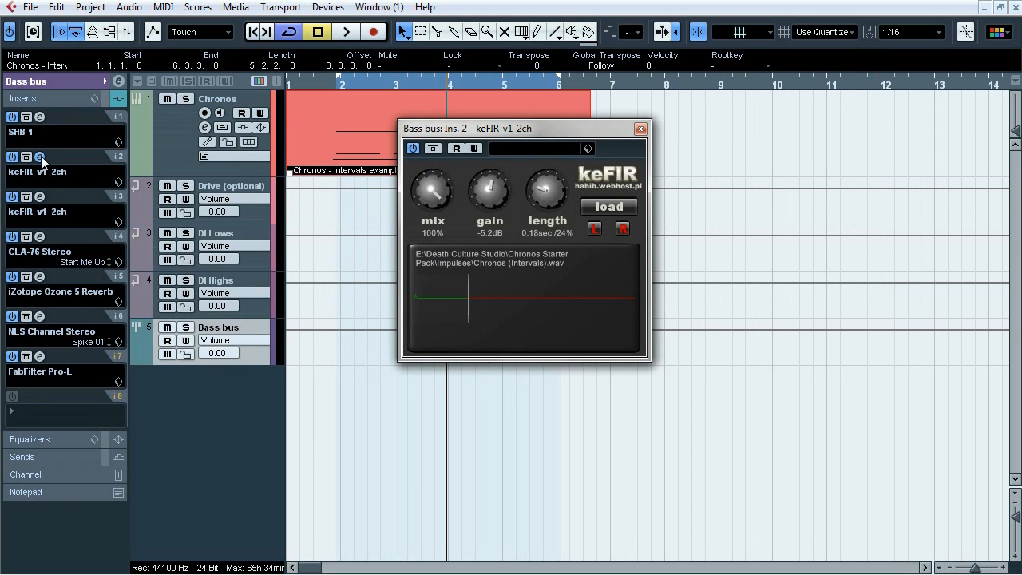
left_click(40, 158)
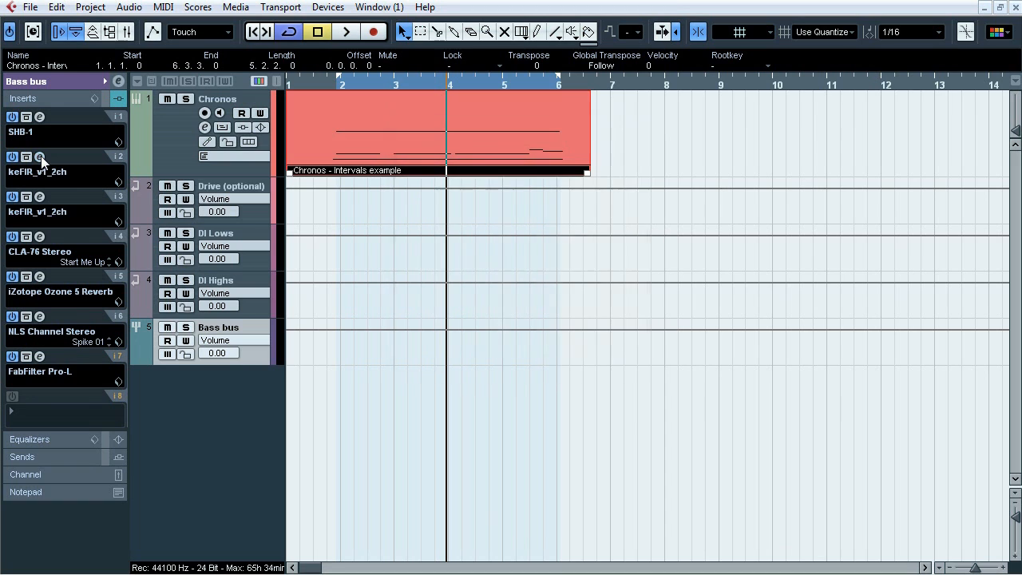
Bypass the Bass bus keFIR holding the Drive mod post-correction impulse and mute the Drive (optional) channel
left_click(39, 197)
left_click_drag(352, 144, 611, 177)
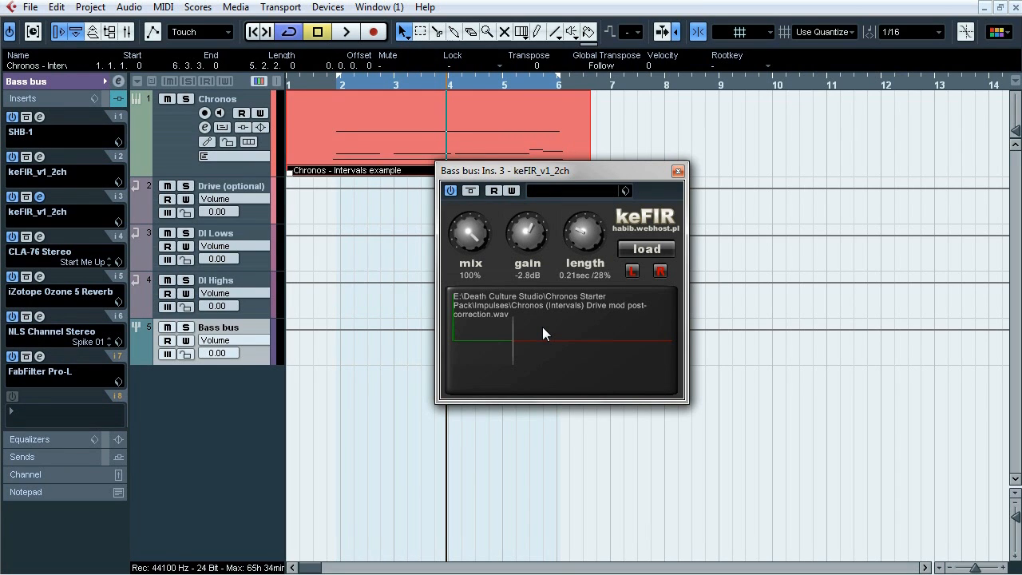
left_click(474, 189)
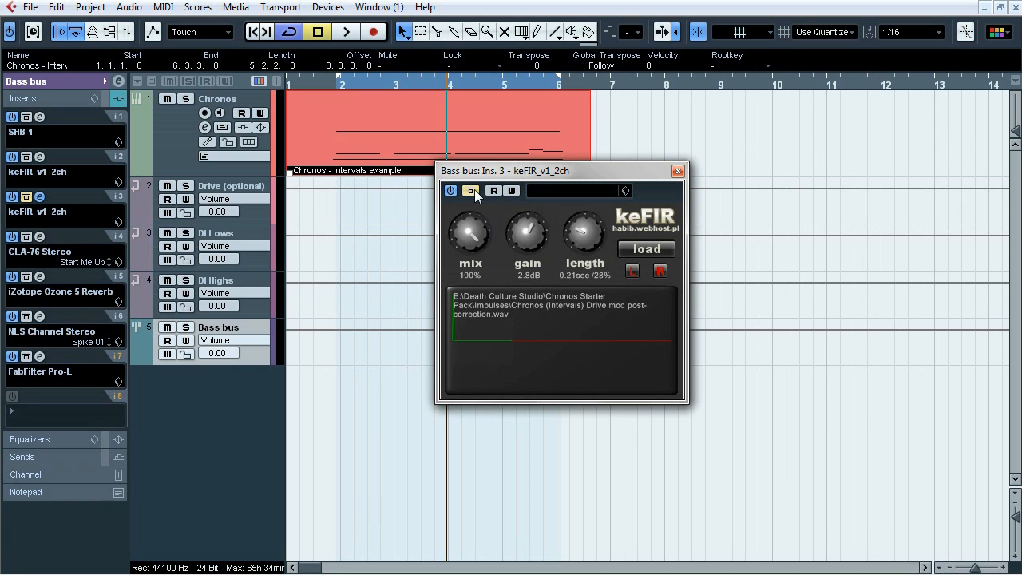
left_click(167, 186)
Check the EQ band in the last FabFilter Pro-Q of DI Highs, close the plug-in windows and play the mix
left_click(209, 280)
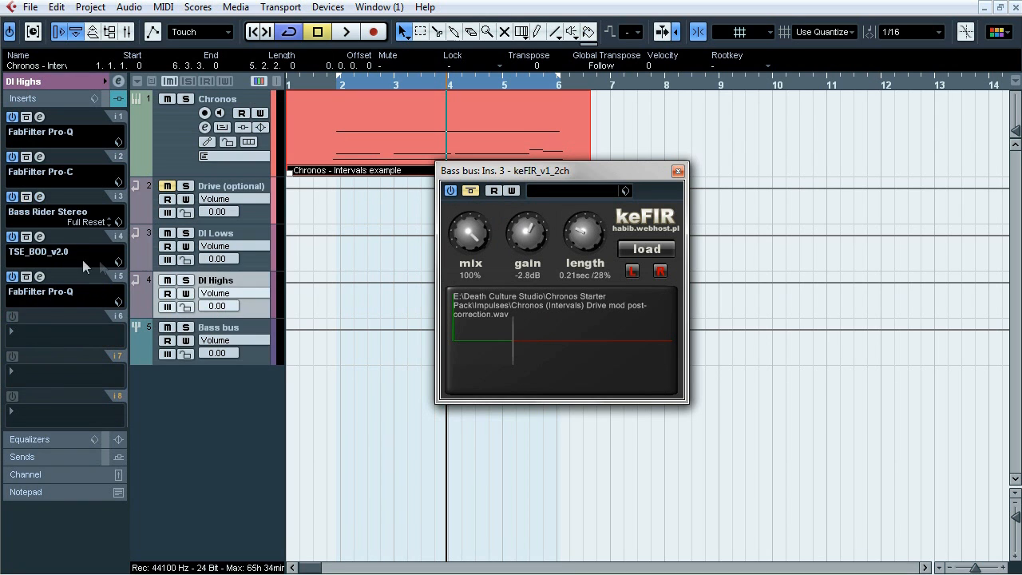
left_click(43, 275)
mouse_move(716, 388)
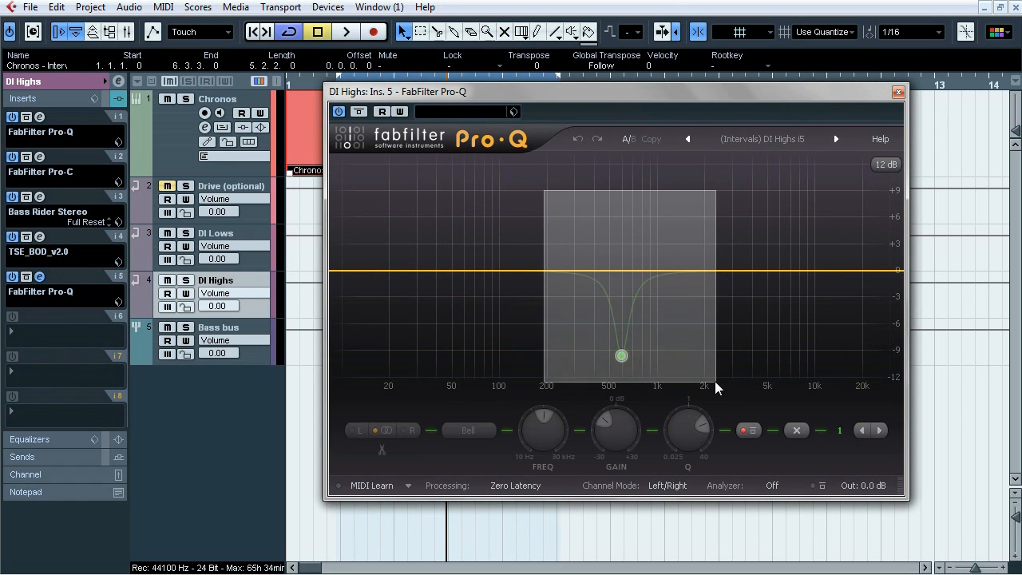
left_click(898, 92)
left_click(677, 170)
key("space")
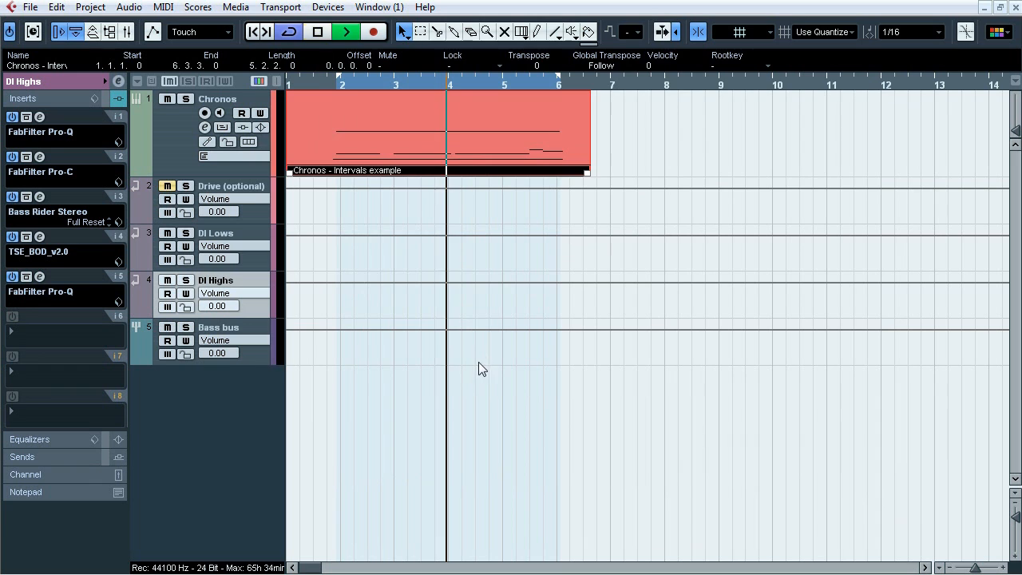
Open the mixer and extend it to show the insert slots of all channels
key("F4")
key("F4")
key("F3")
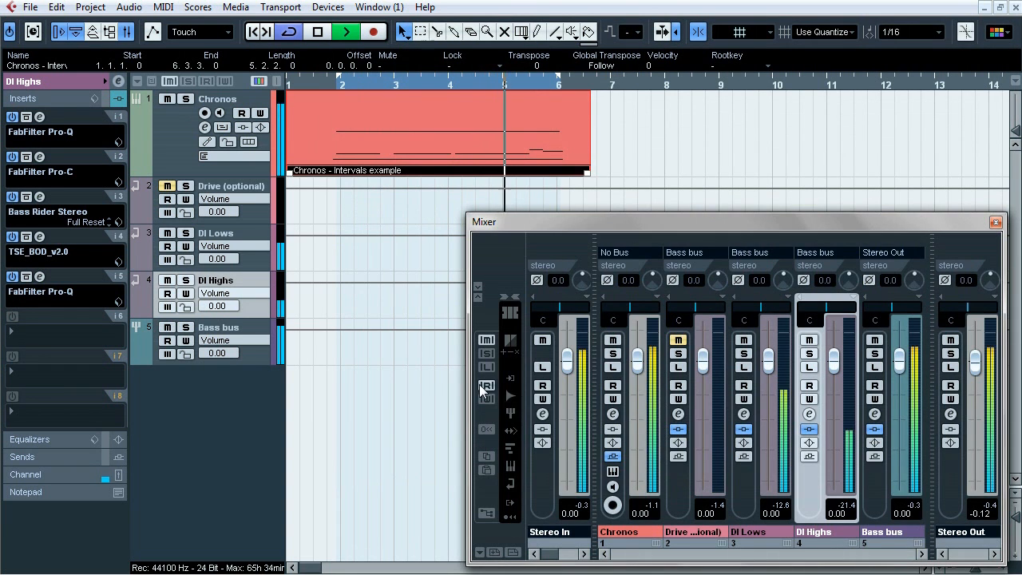
left_click_drag(602, 223, 385, 137)
left_click(289, 228)
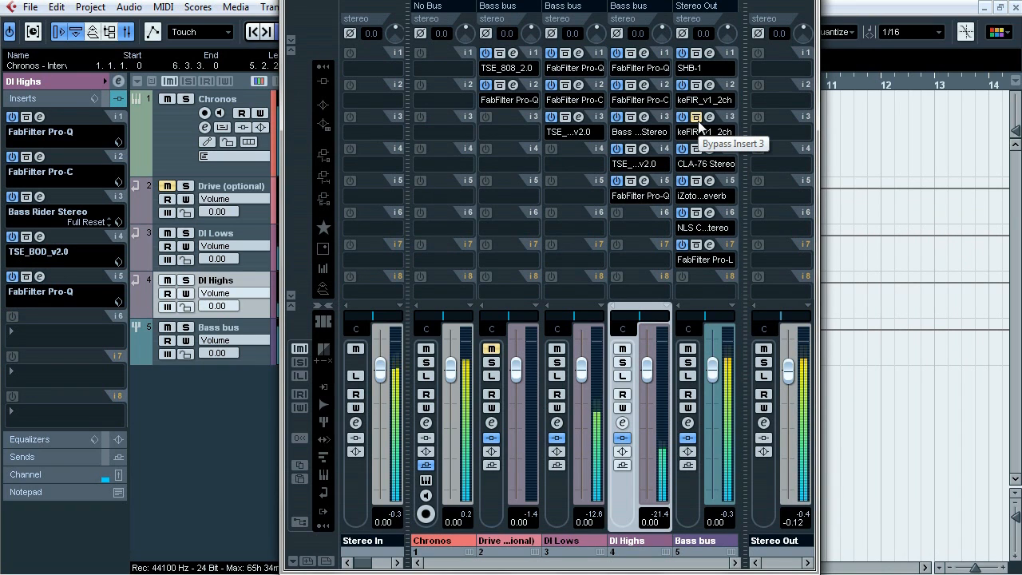
Compare the mix with and without Drive, leaving Drive (optional) unmuted, the Bass bus insert 3 keFIR active and the DI Highs insert 5 Pro-Q bypassed
left_click(630, 181)
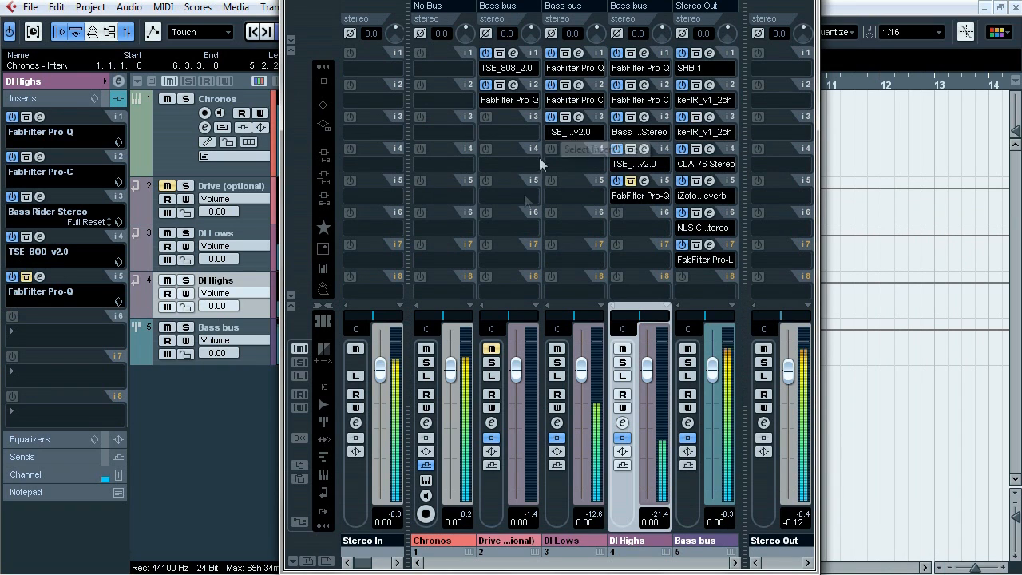
left_click(492, 351)
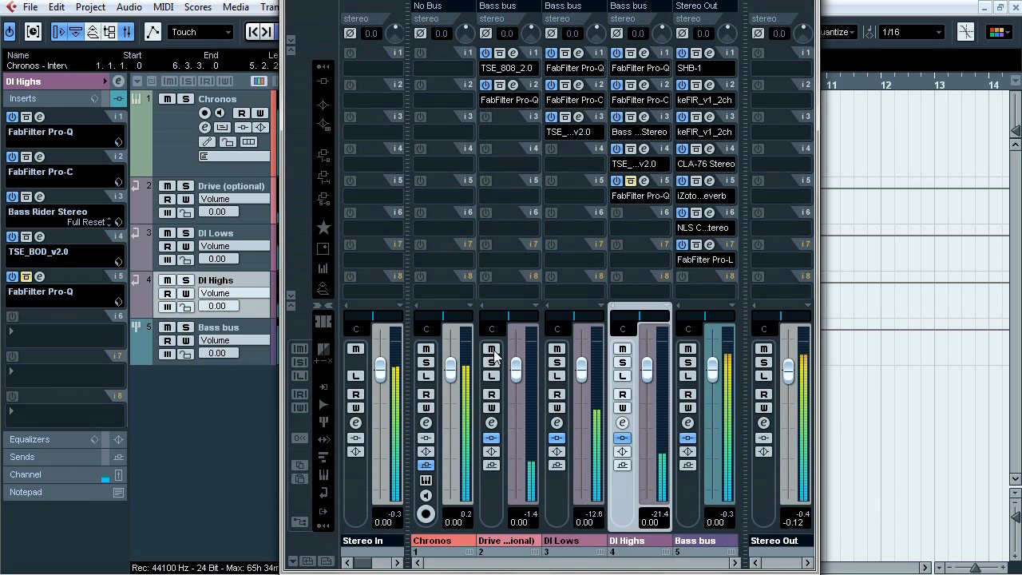
left_click(492, 351)
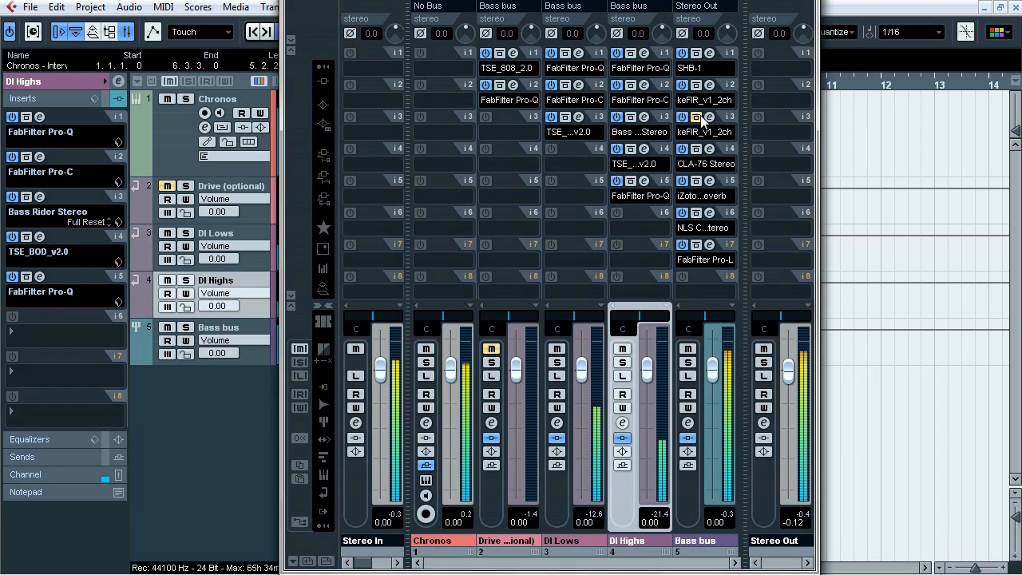
left_click(630, 180)
left_click(492, 349)
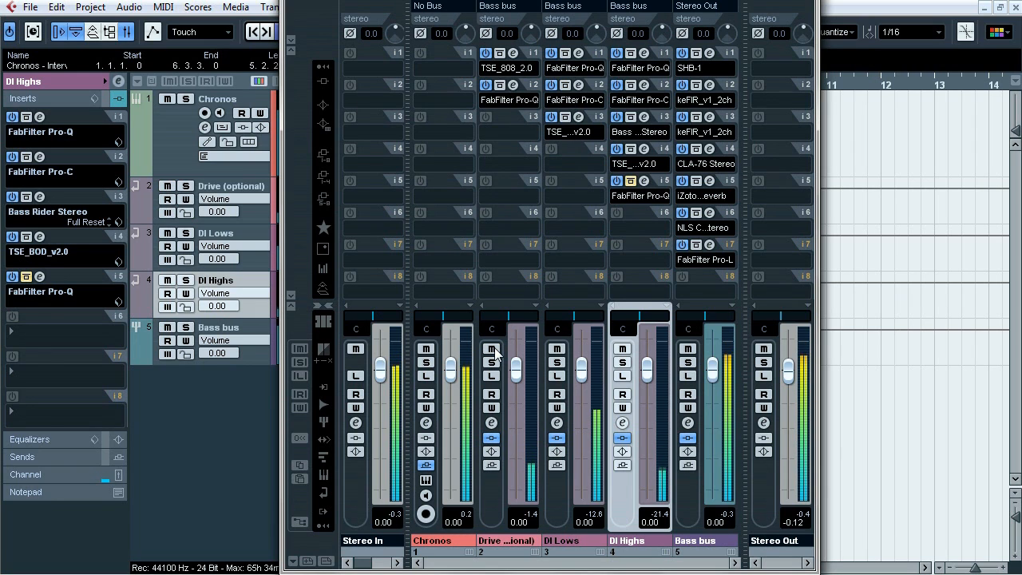
left_click(493, 350)
left_click(706, 117)
left_click(705, 117)
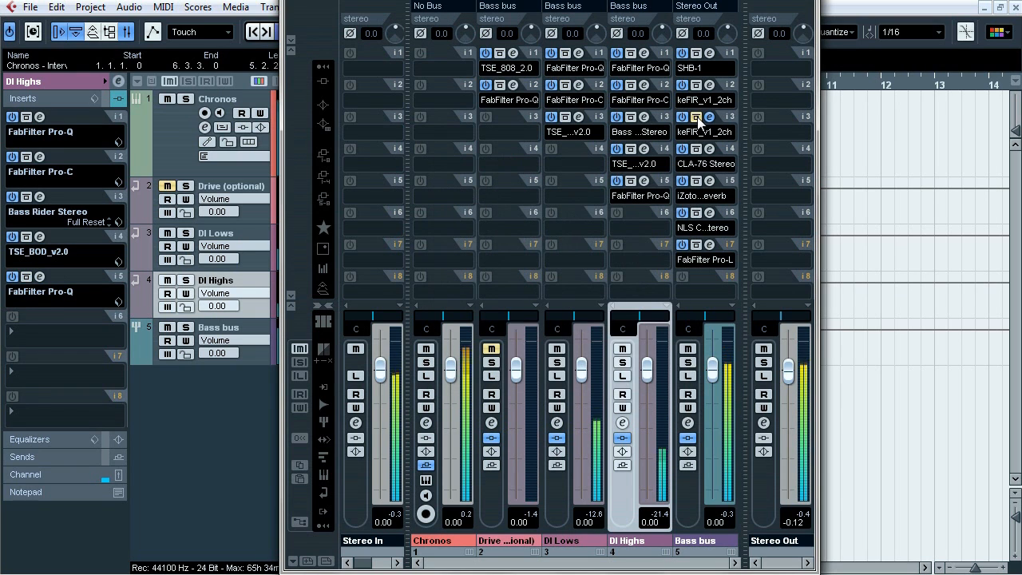
left_click(491, 349)
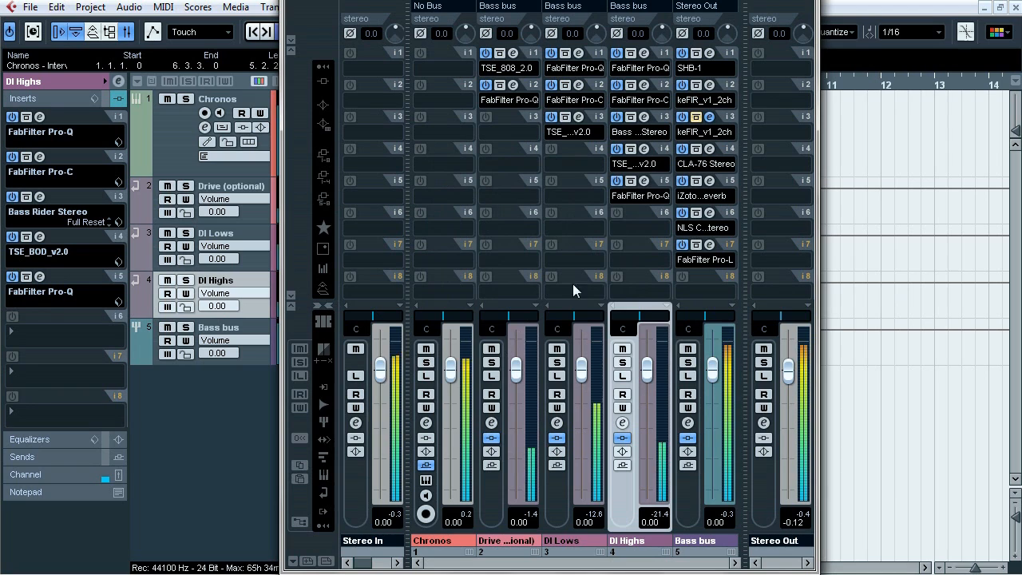
left_click(631, 182)
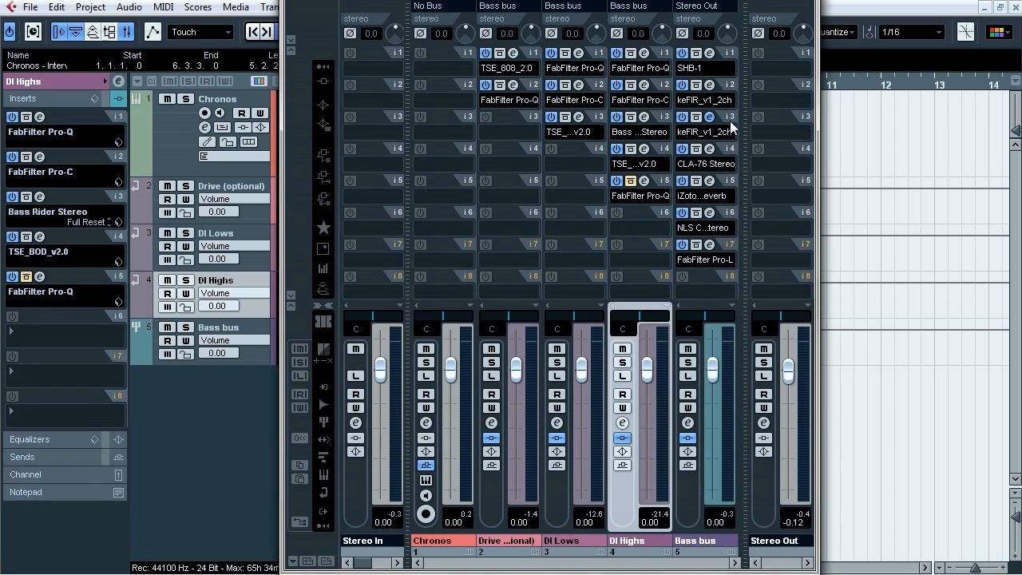
Close the mixer and keFIR windows and check the EQ band in the insert 5 FabFilter Pro-Q of DI Highs
left_click(814, 6)
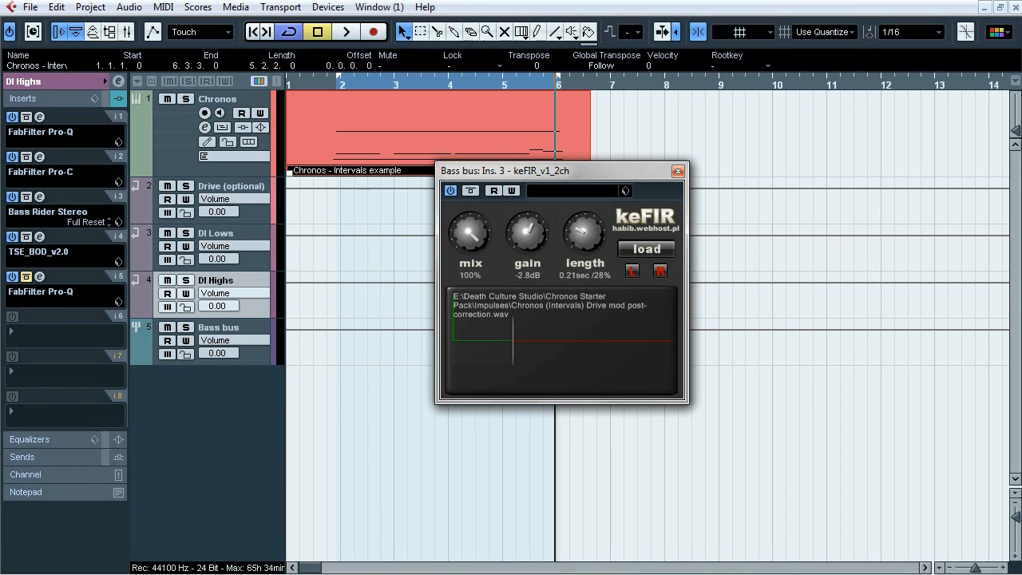
left_click(678, 173)
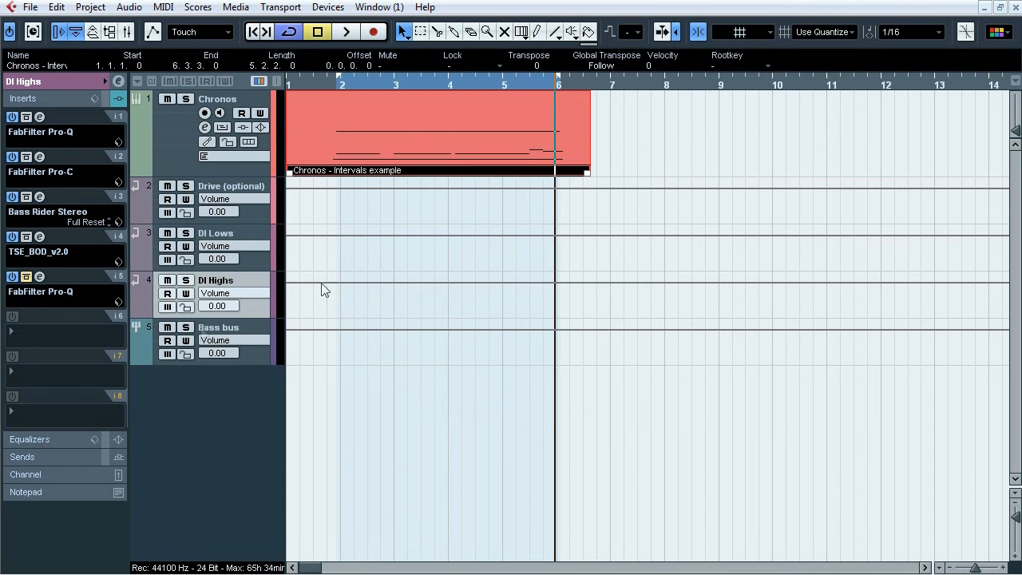
left_click(40, 276)
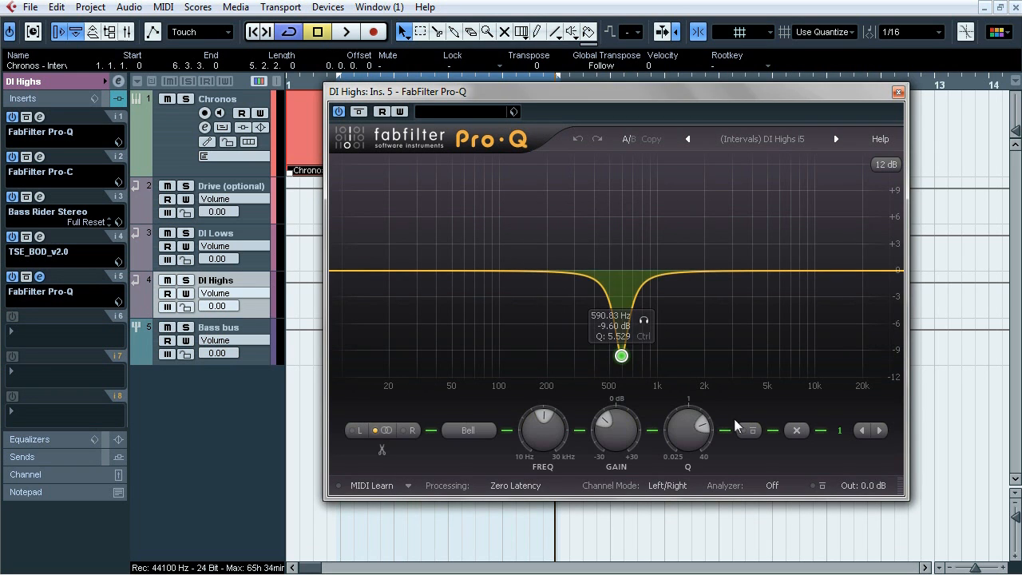
left_click(898, 91)
Review the CLA-76 Stereo settings on the Bass bus and play the mix with the compressor bypassed for comparison
left_click(226, 331)
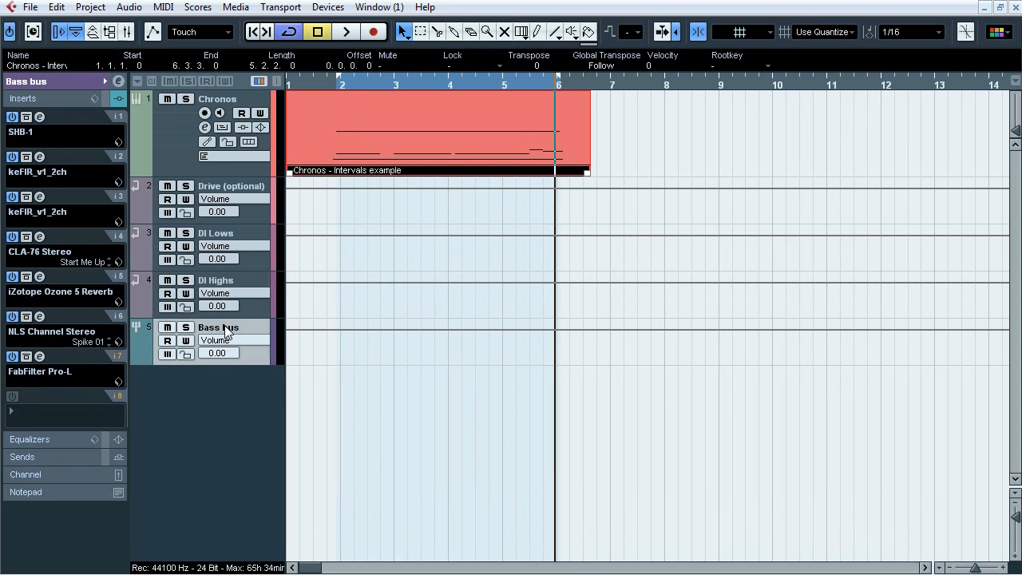
left_click(39, 236)
left_click_drag(380, 223, 380, 197)
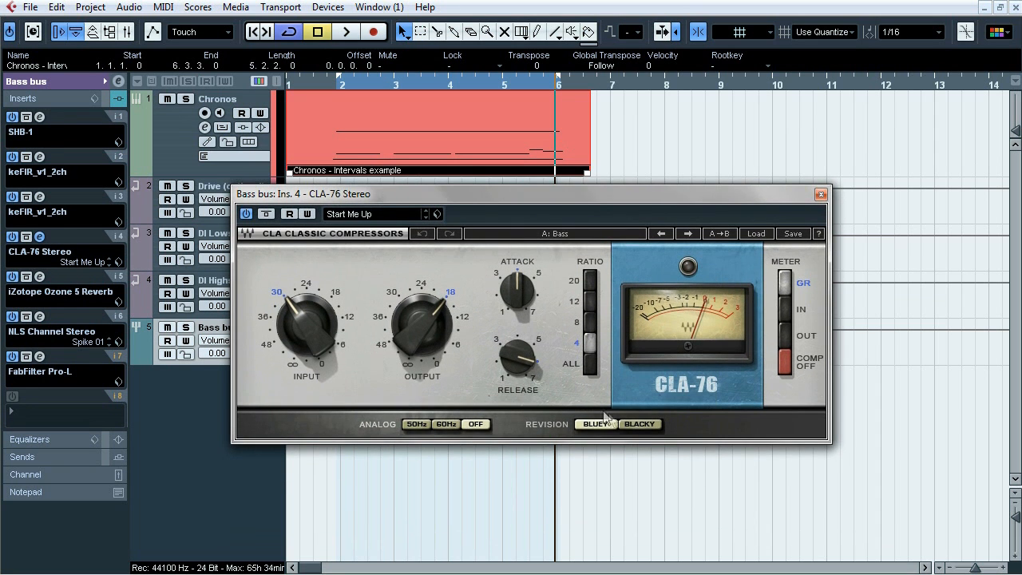
key("space")
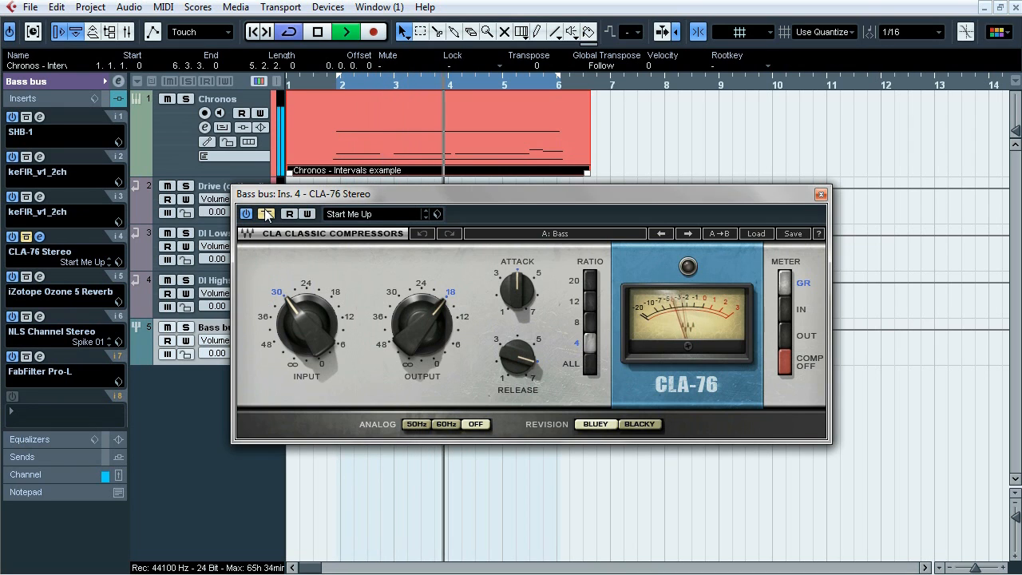
Check the CLA-76 input, output and gain reduction metering during playback, and close the compressor
left_click(787, 334)
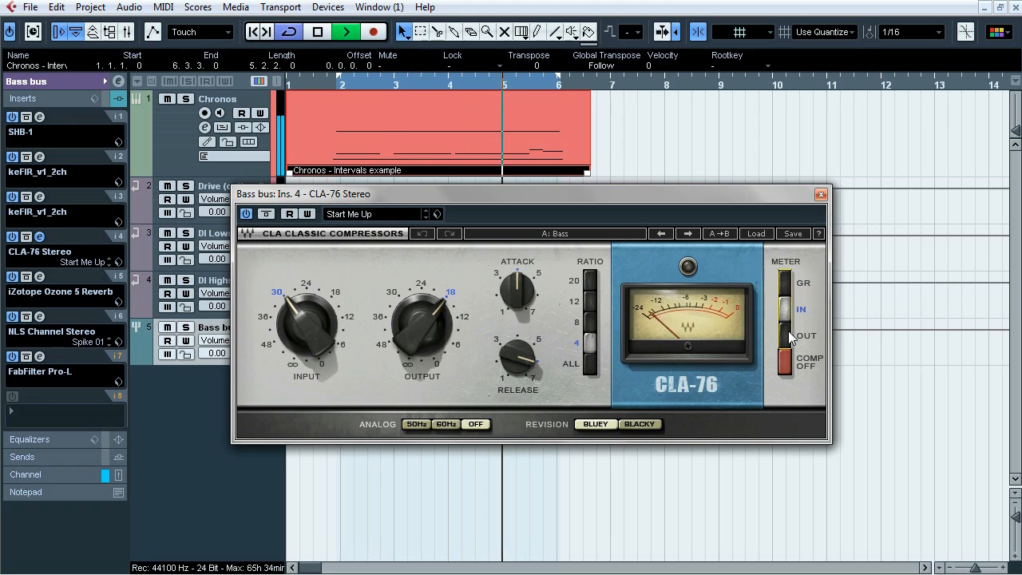
left_click(788, 334)
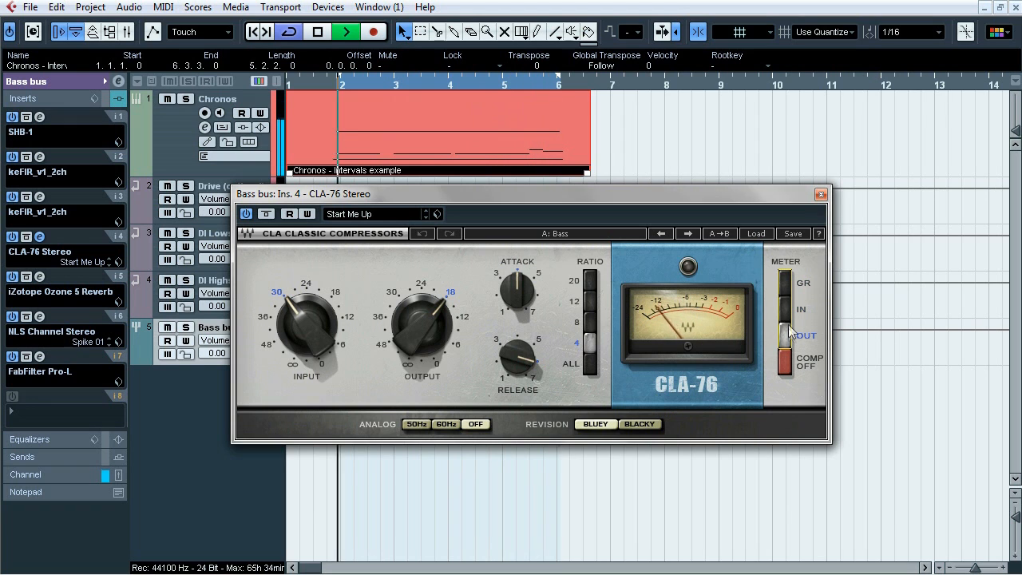
left_click(788, 284)
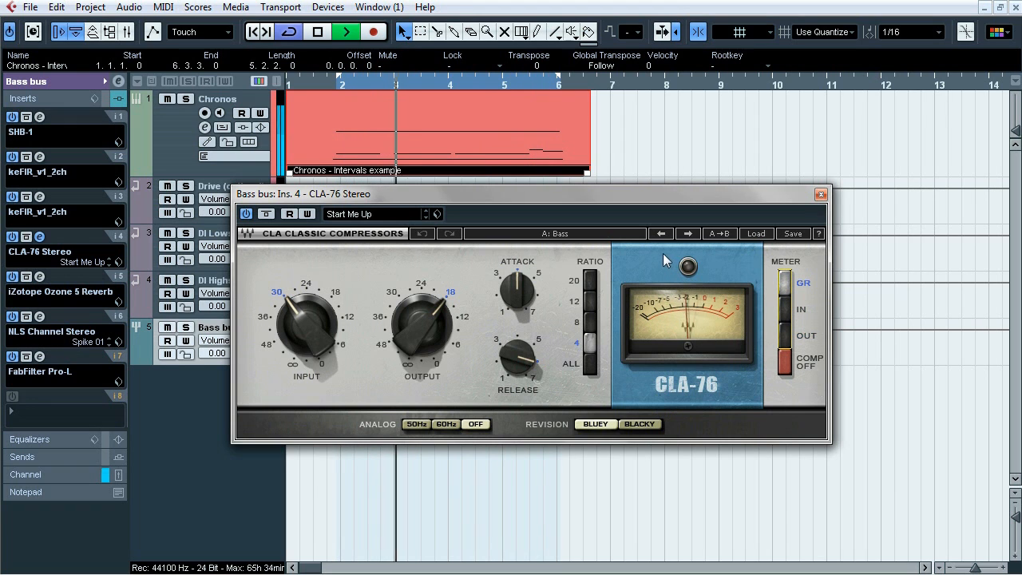
key("space")
left_click(821, 195)
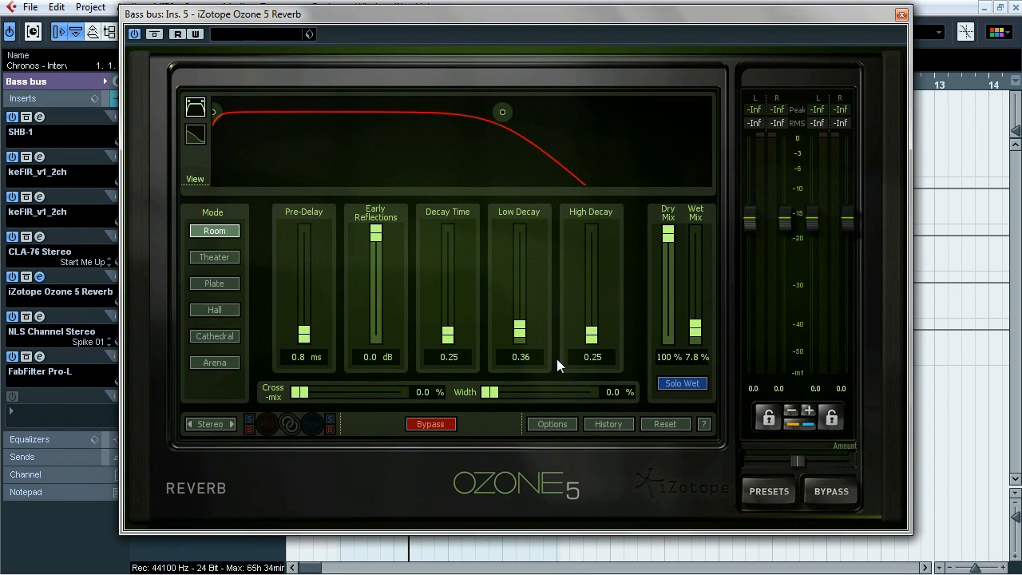
Audition the Bass bus iZotope Ozone 5 Reverb with Solo Wet on and off and with the insert bypassed, and close it
left_click_drag(542, 14, 538, 35)
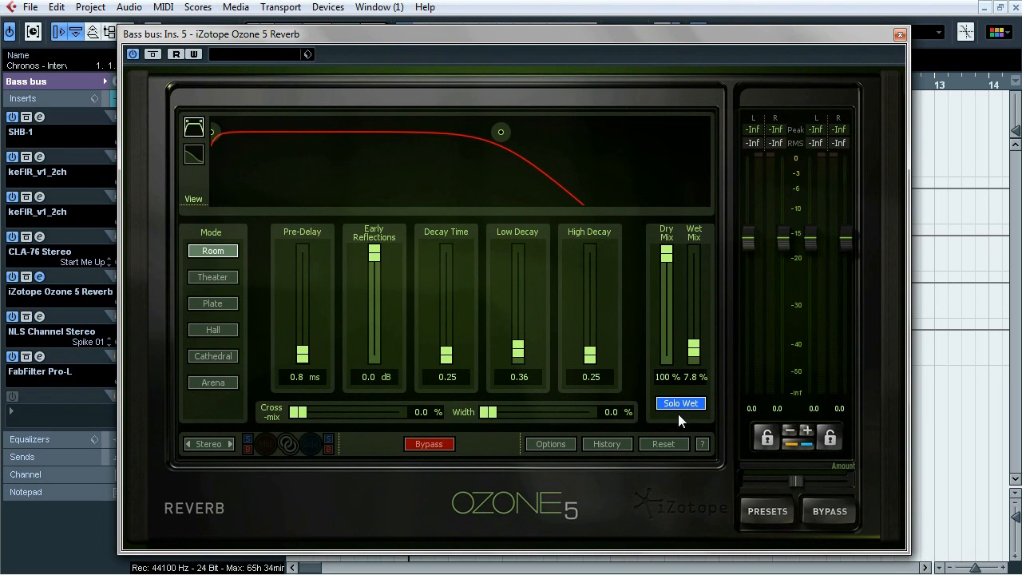
key("space")
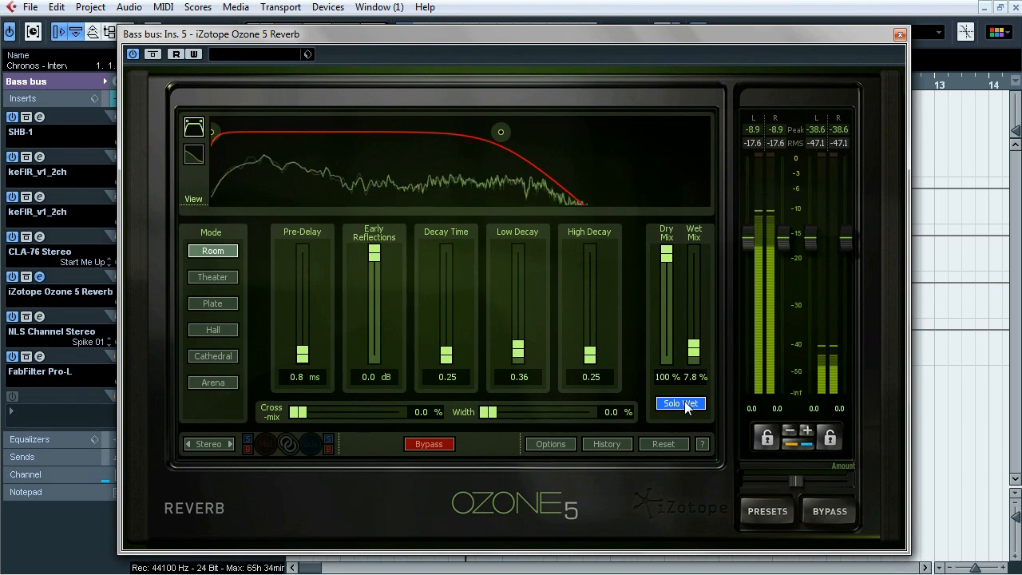
left_click(685, 405)
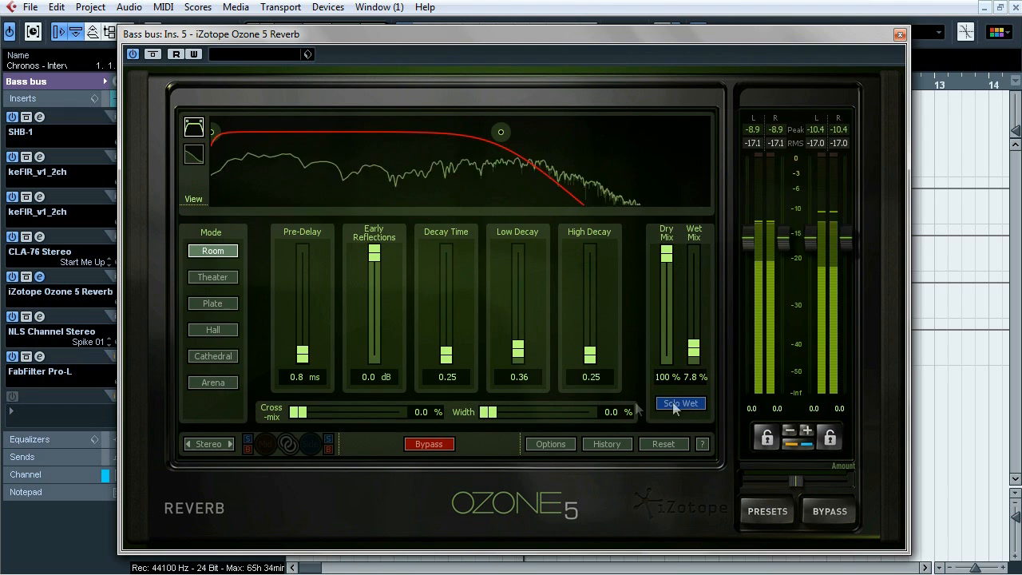
left_click(154, 55)
left_click(154, 54)
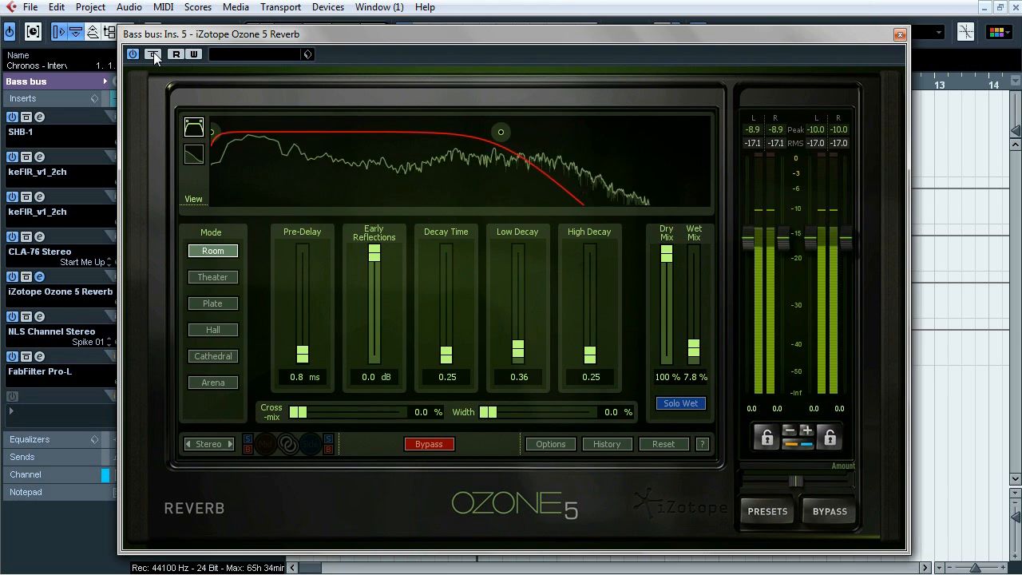
key("space")
left_click(899, 34)
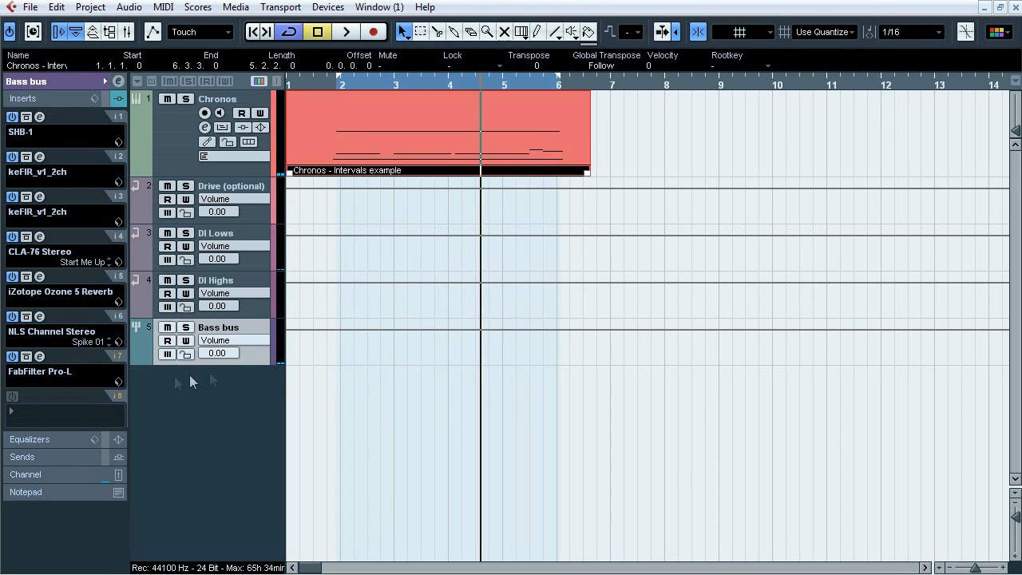
Review the Drive setting of the Bass bus NLS Channel Stereo and compare the playing mix with and without the plug-in
left_click(40, 317)
left_click_drag(607, 19, 593, 55)
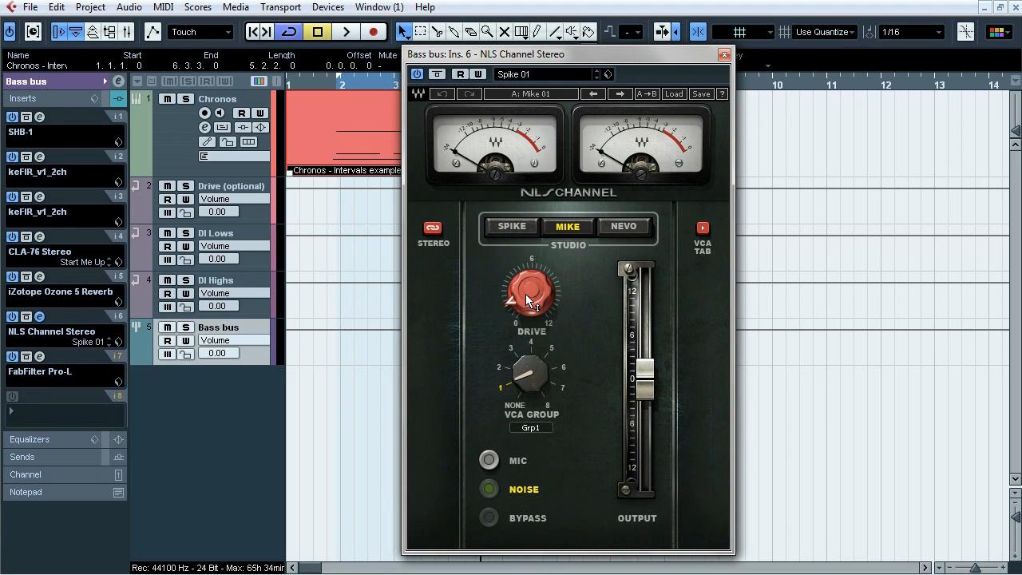
mouse_move(525, 293)
key("space")
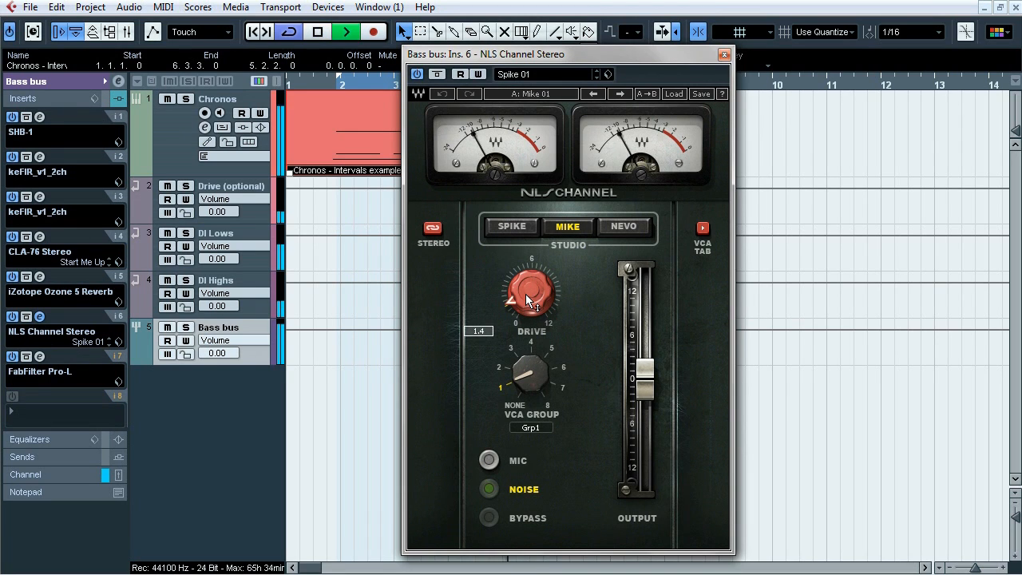
left_click(437, 74)
left_click(437, 74)
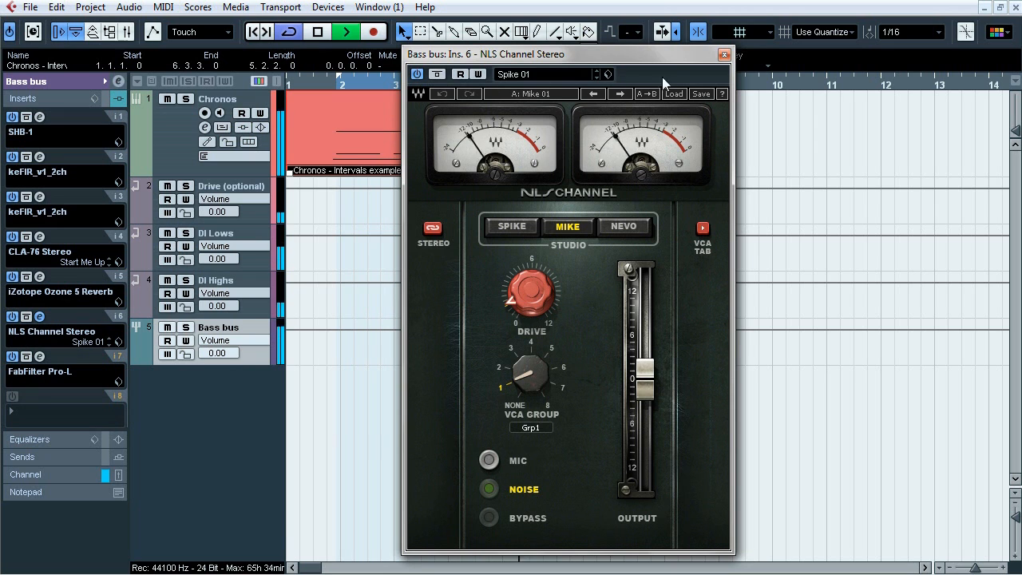
key("space")
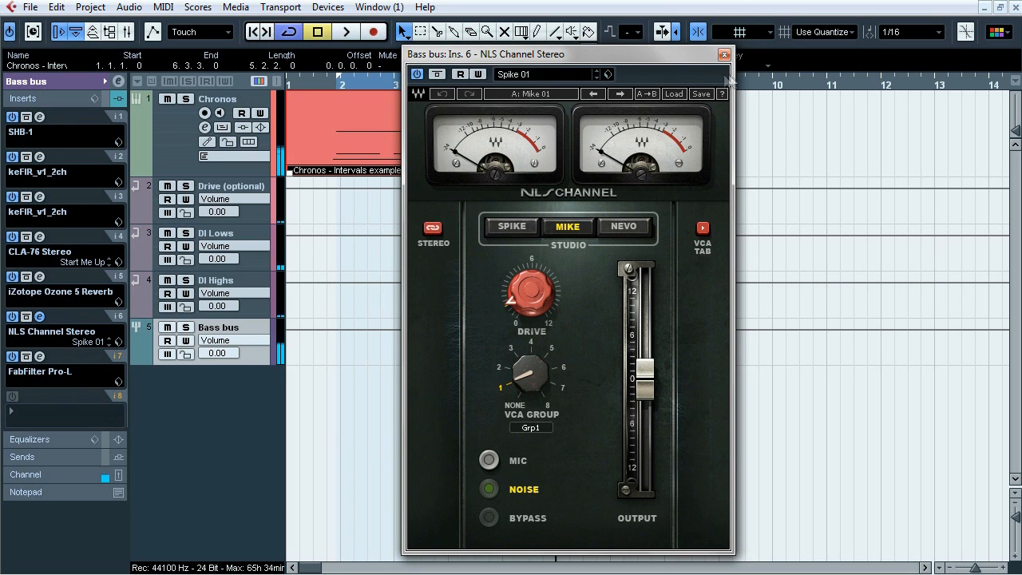
left_click(724, 54)
Check the lookahead, attack, release and channel linking settings in the Bass bus FabFilter Pro-L, and close it
left_click(40, 356)
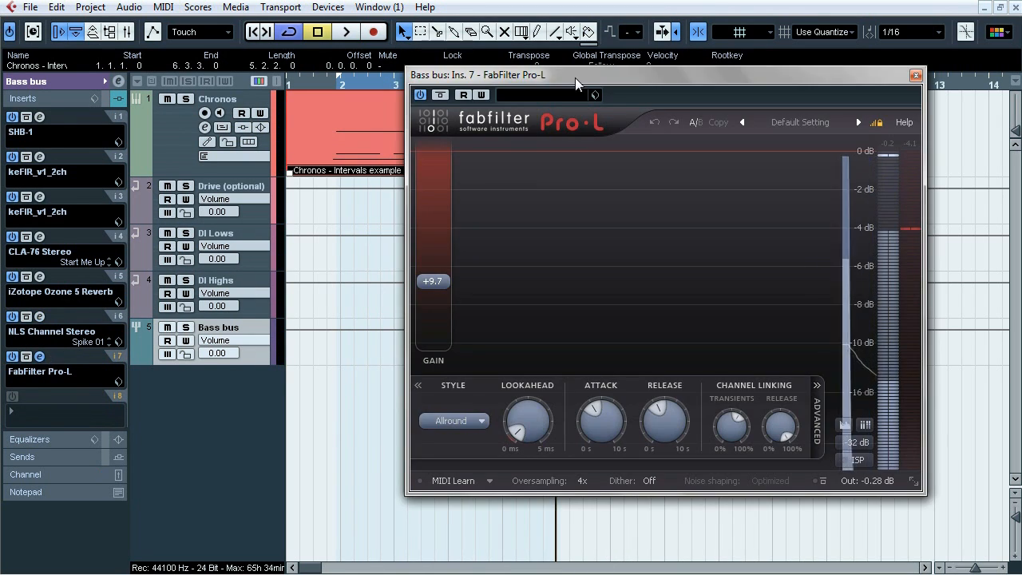
left_click_drag(575, 78, 522, 109)
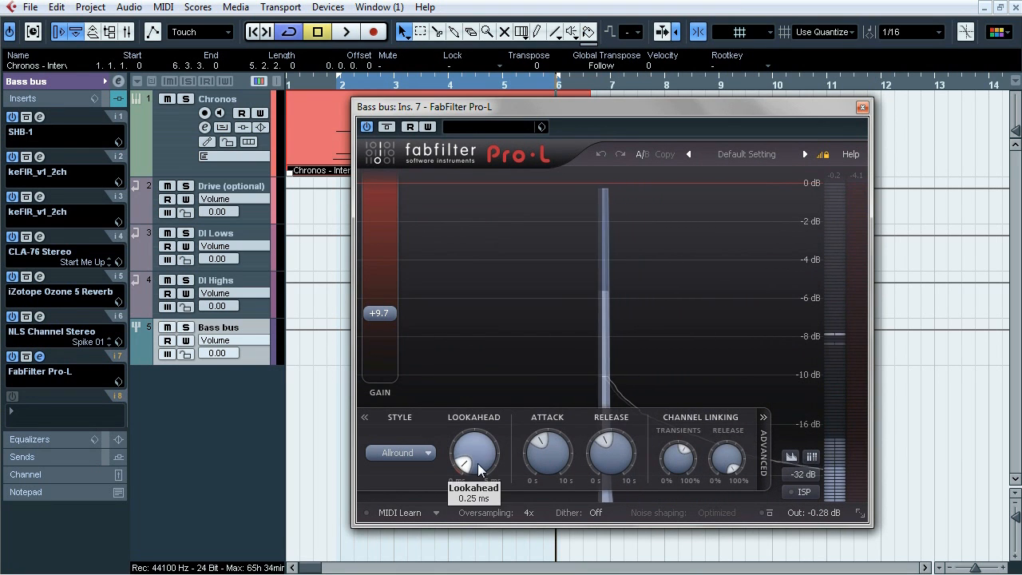
mouse_move(614, 467)
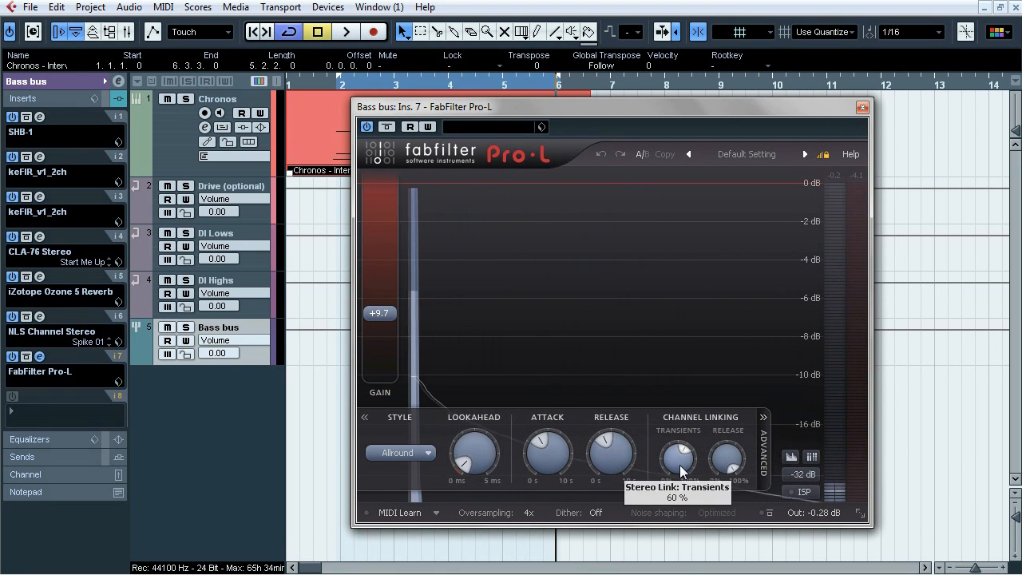
mouse_move(727, 469)
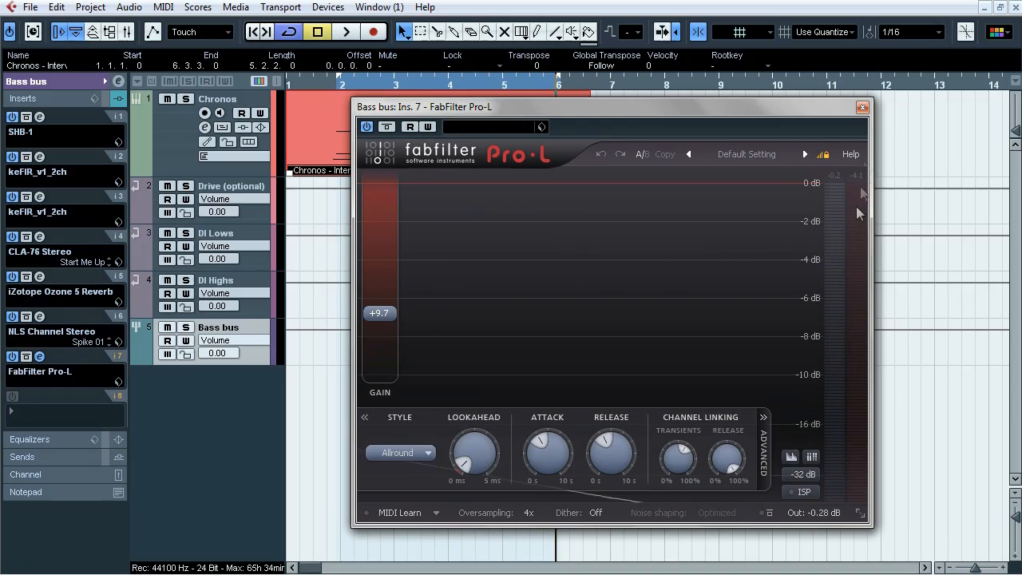
left_click(861, 108)
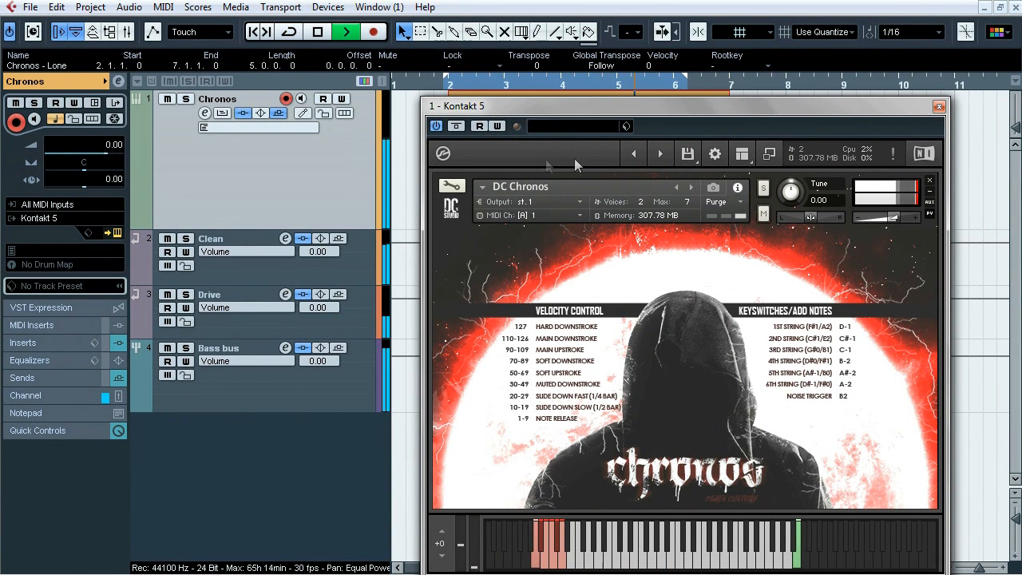
Close Kontakt 5, stop playback and open the Loneliness in the Crowd example MIDI part in the Key Editor
left_click_drag(739, 109, 654, 89)
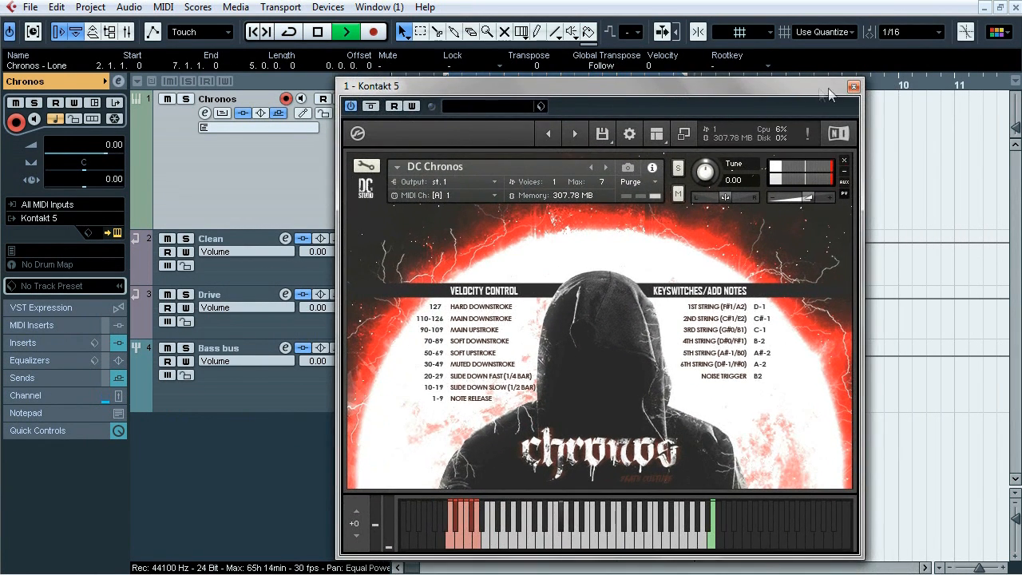
left_click(855, 87)
key("space")
left_click(473, 83)
double_click(486, 148)
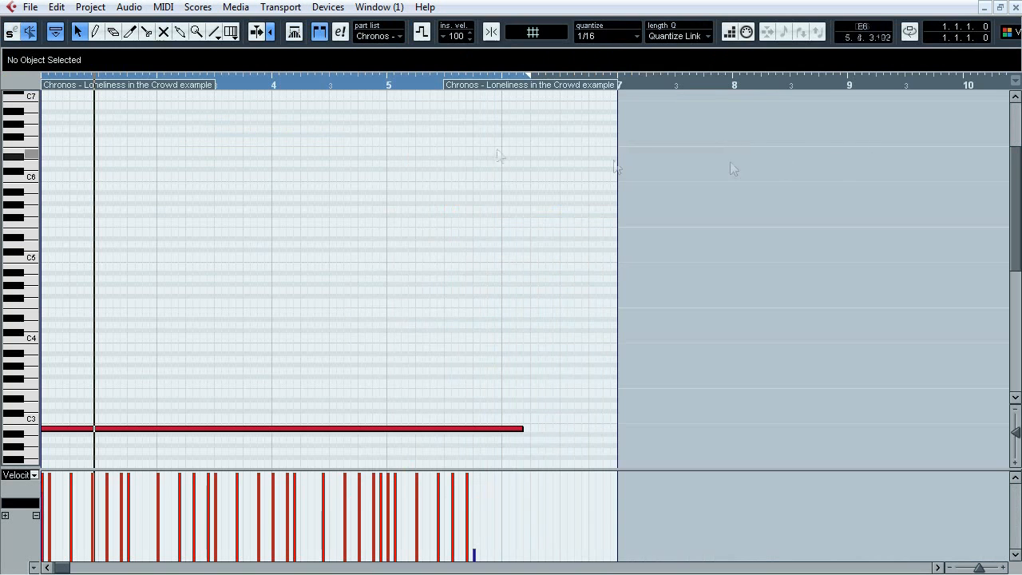
Examine the low notes of the Loneliness in the Crowd example part in the Key Editor, and close it
left_click_drag(1013, 188, 1018, 288)
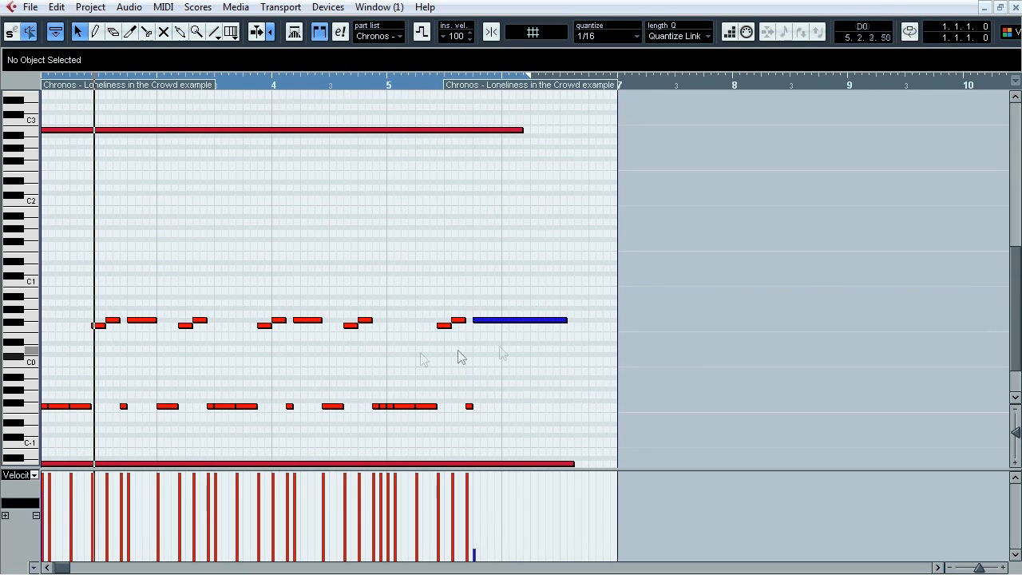
left_click(1016, 8)
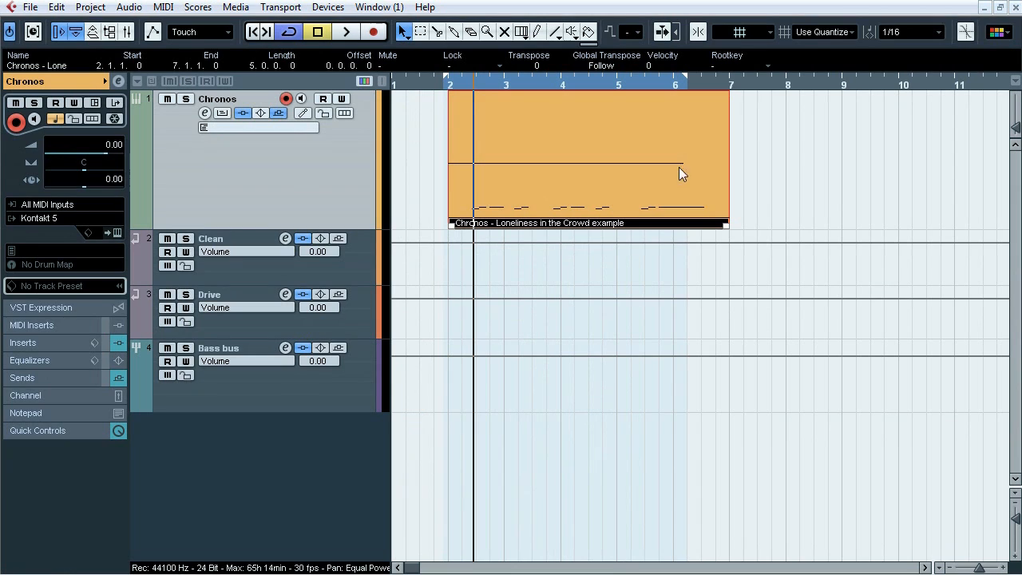
Review the Chronos track's sends to Clean and Drive, check the mixer and the group/FX output routing, and close both windows
left_click(54, 382)
key("F3")
key("F4")
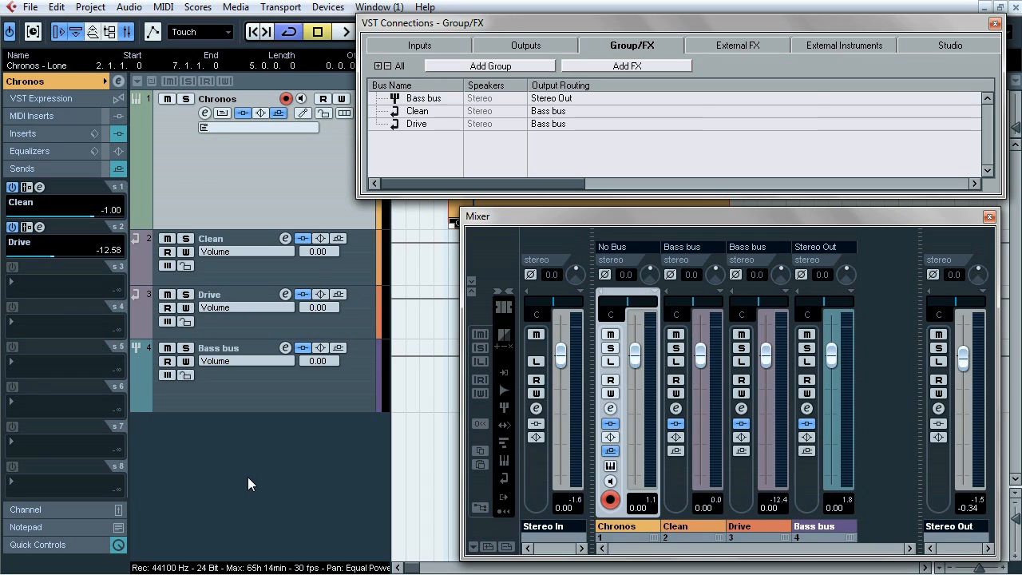
key("F4")
key("F3")
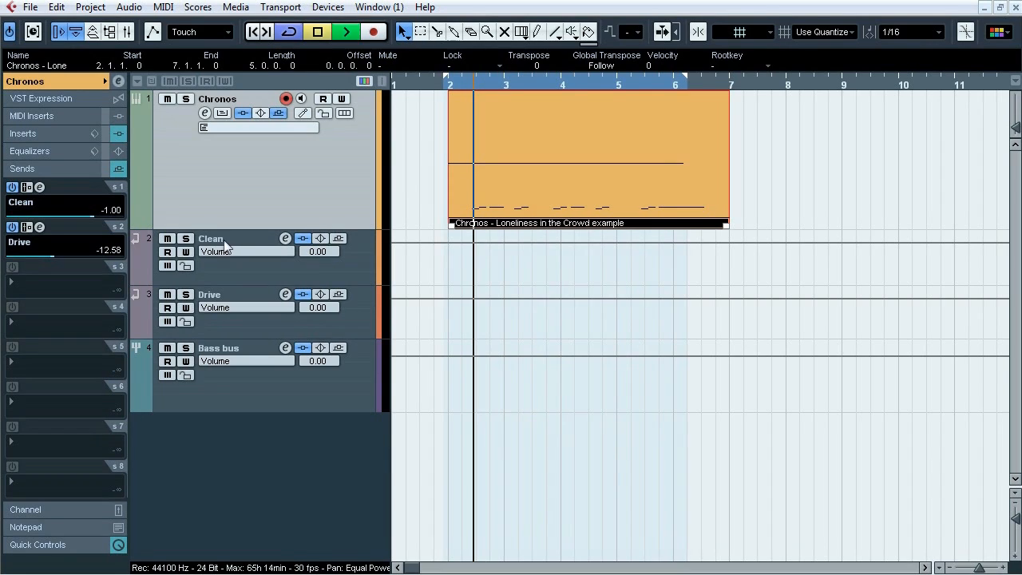
Audition the Clean and Drive tracks each in solo and both together, and stop playback
left_click(185, 238)
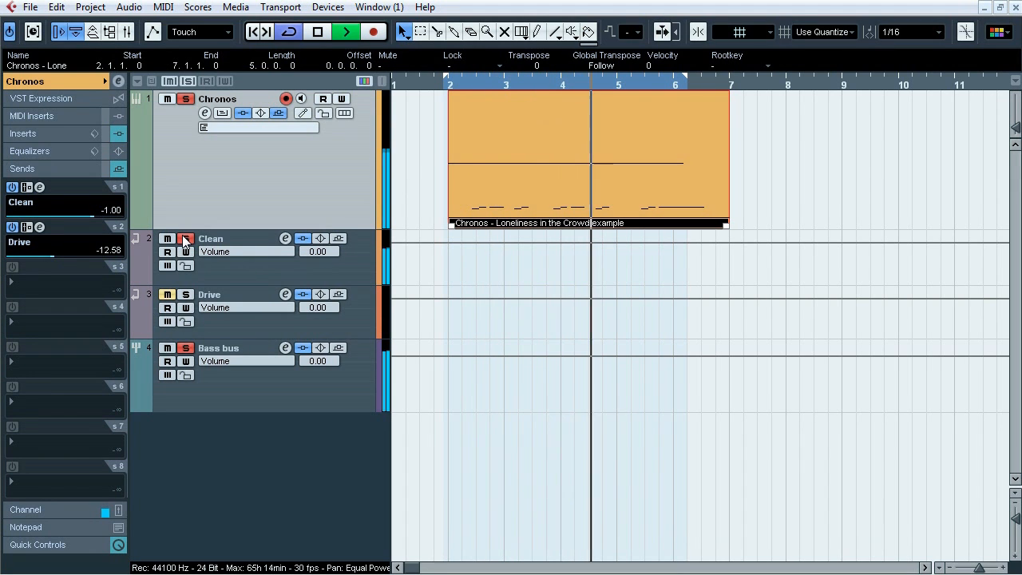
left_click(185, 294)
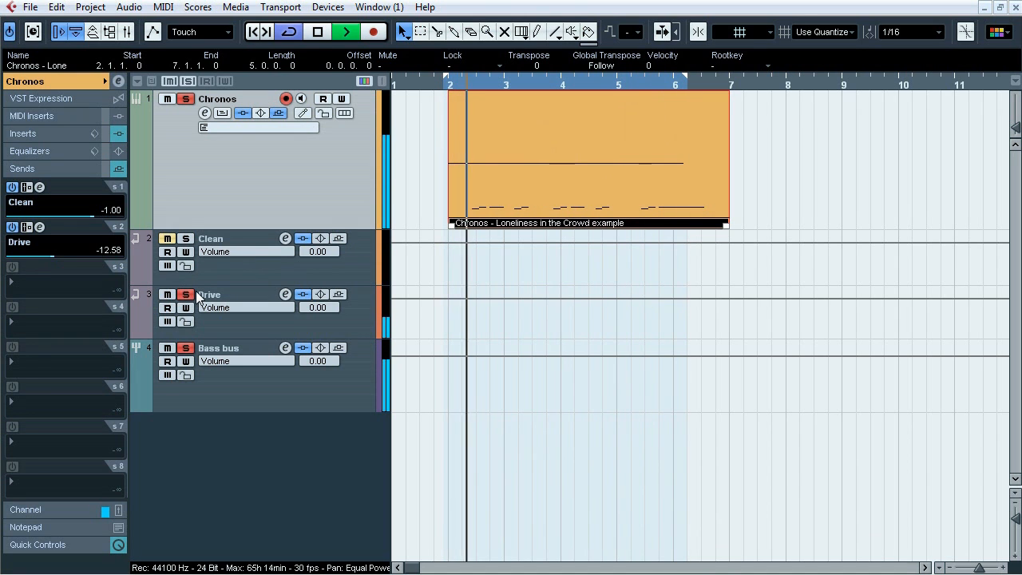
left_click(186, 294)
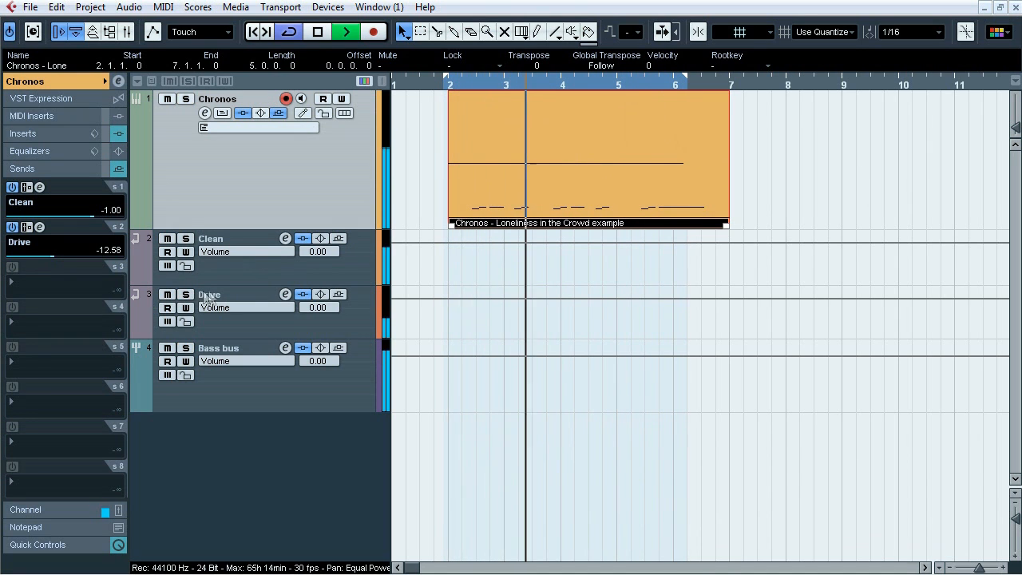
key("space")
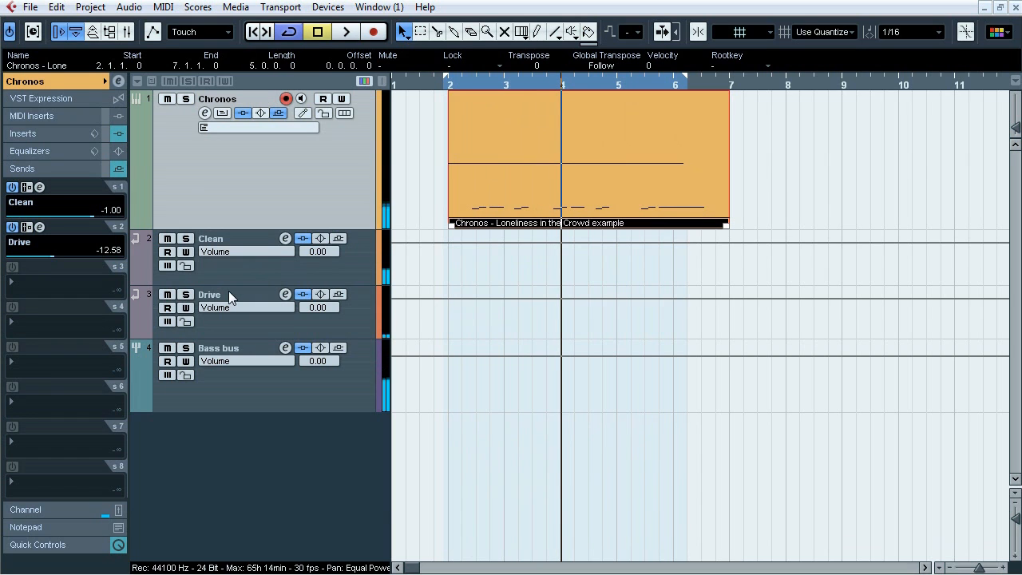
Show the Chronos track's keFIR and NLS Channel Stereo inserts side by side
left_click(53, 134)
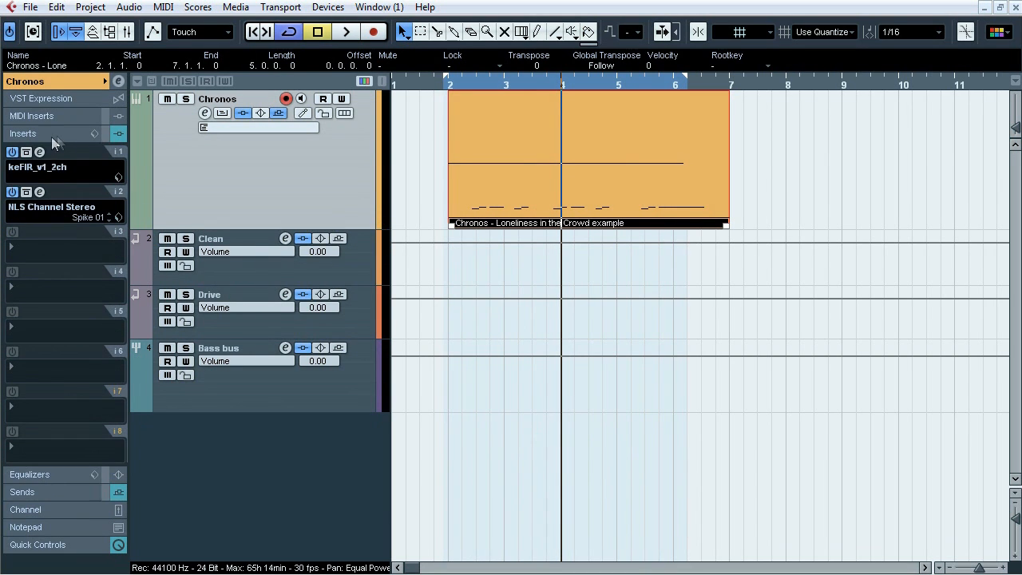
left_click(40, 152)
left_click(40, 192)
left_click_drag(552, 53, 849, 52)
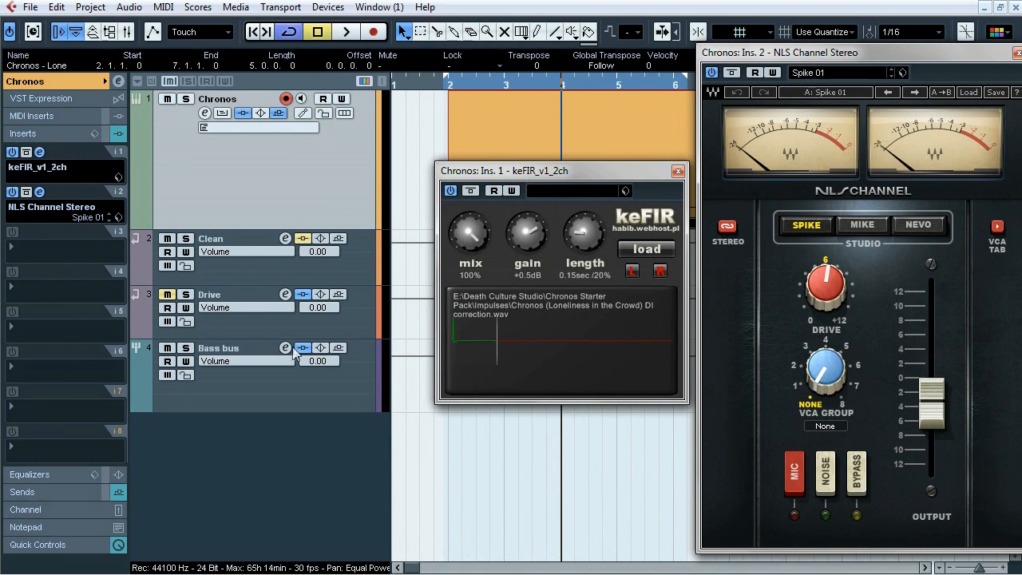
Compare the playing Chronos signal with its inserts bypassed and active, stop playback and close both plug-in windows
key("space")
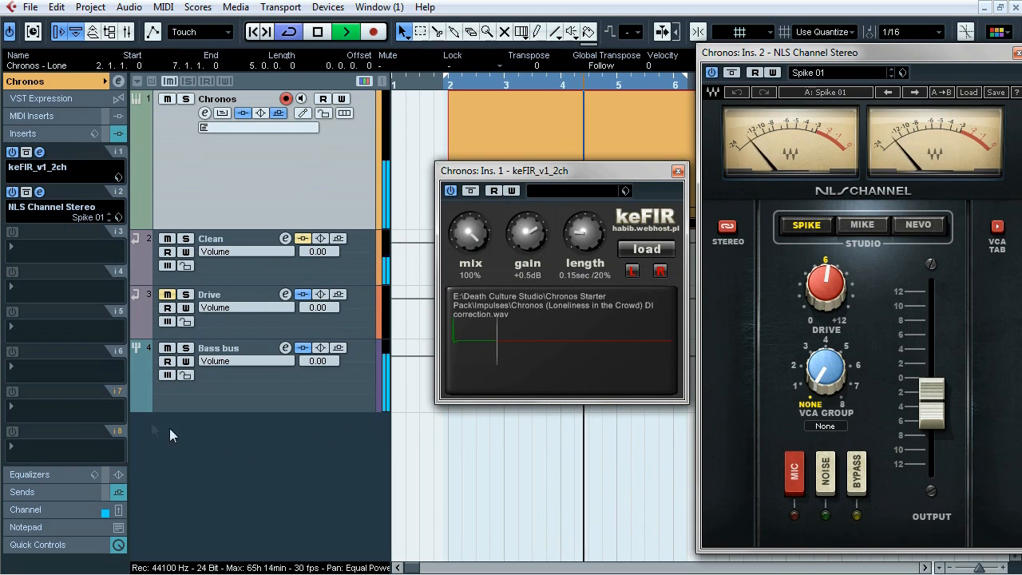
left_click(107, 137)
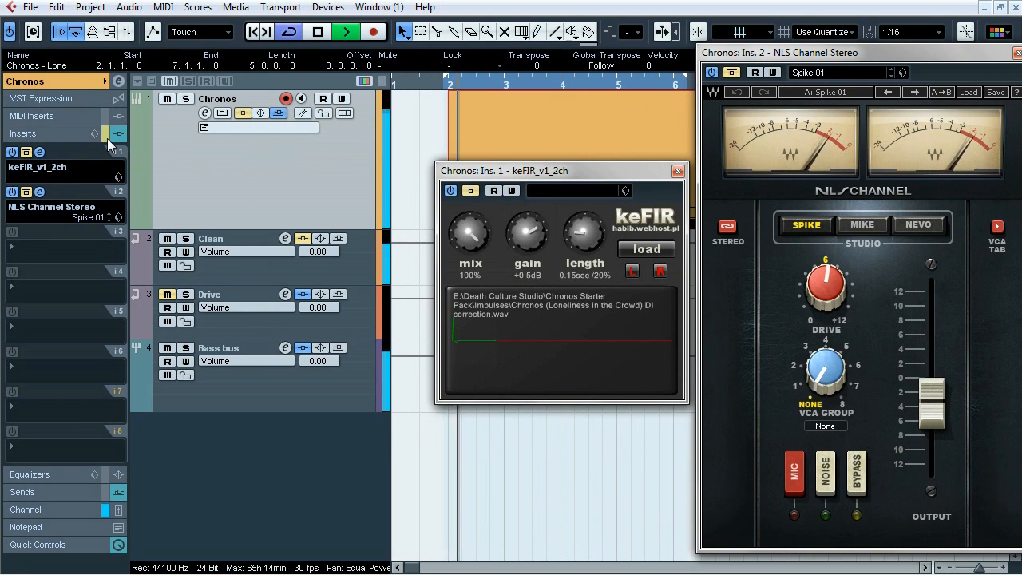
left_click(107, 138)
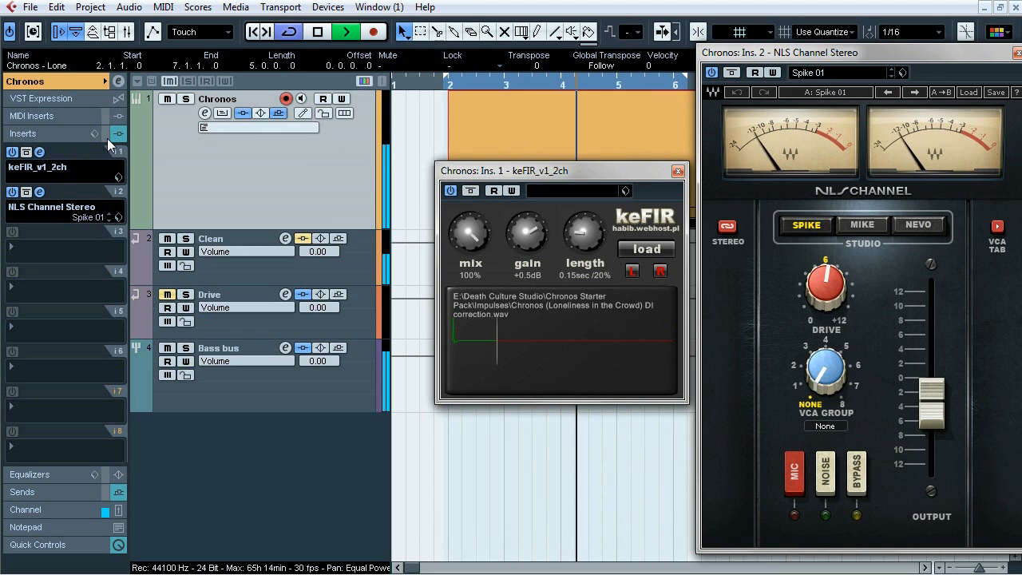
left_click(107, 138)
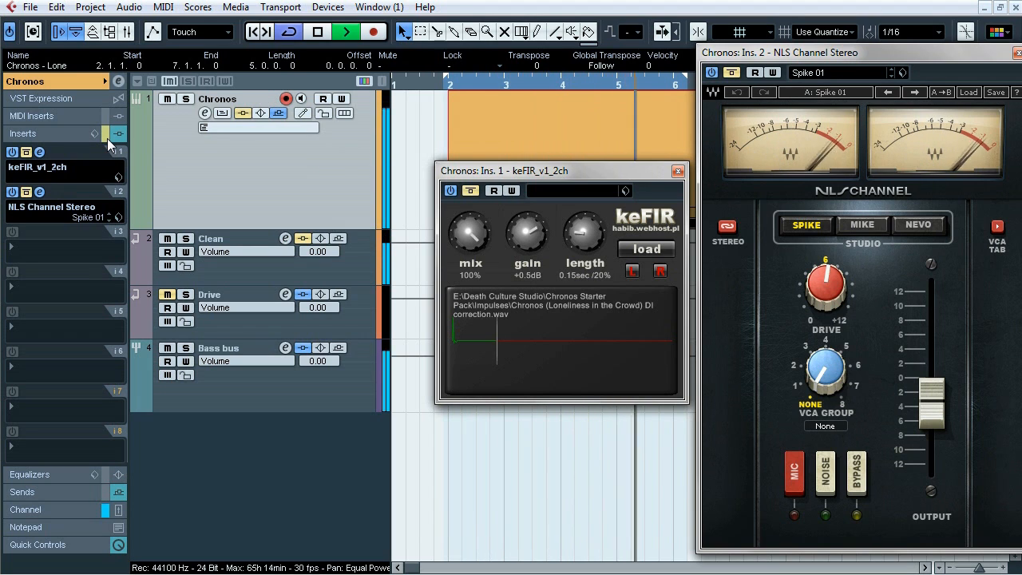
left_click(107, 138)
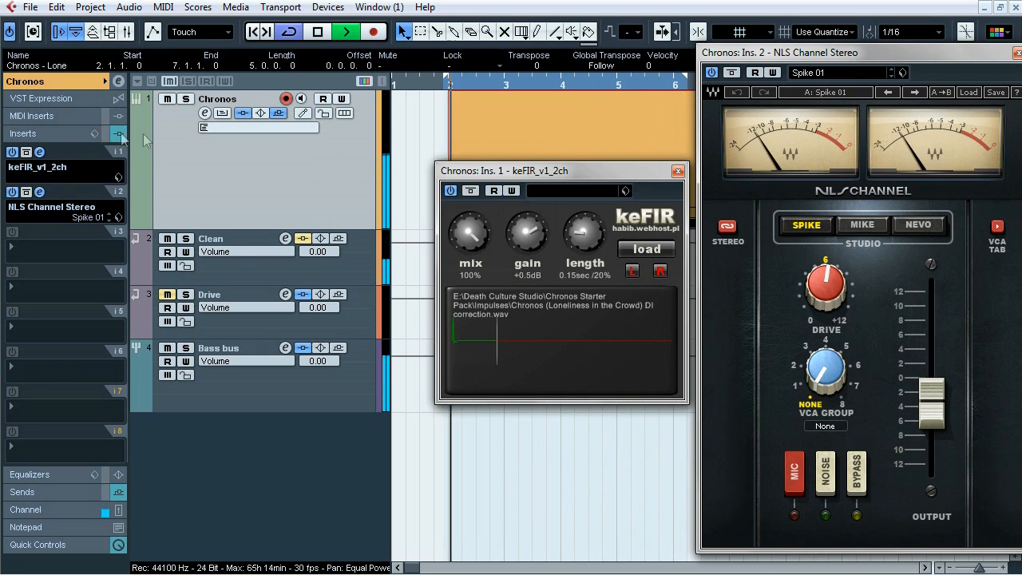
key("space")
left_click(678, 171)
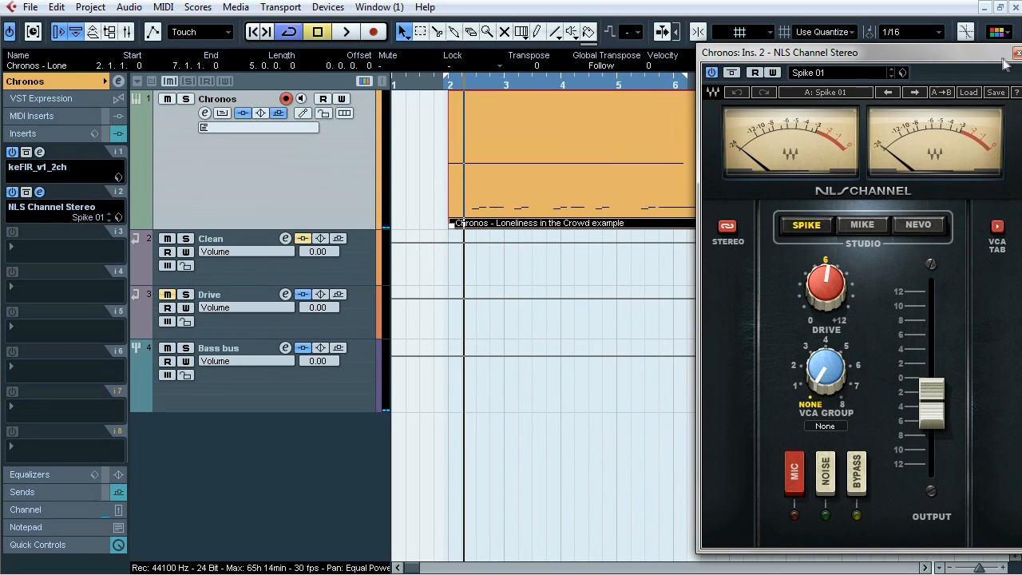
left_click(1015, 52)
Review the TSE R47 settings and the first keFIR impulse in the Clean track's inserts, closing each plug-in
left_click(246, 238)
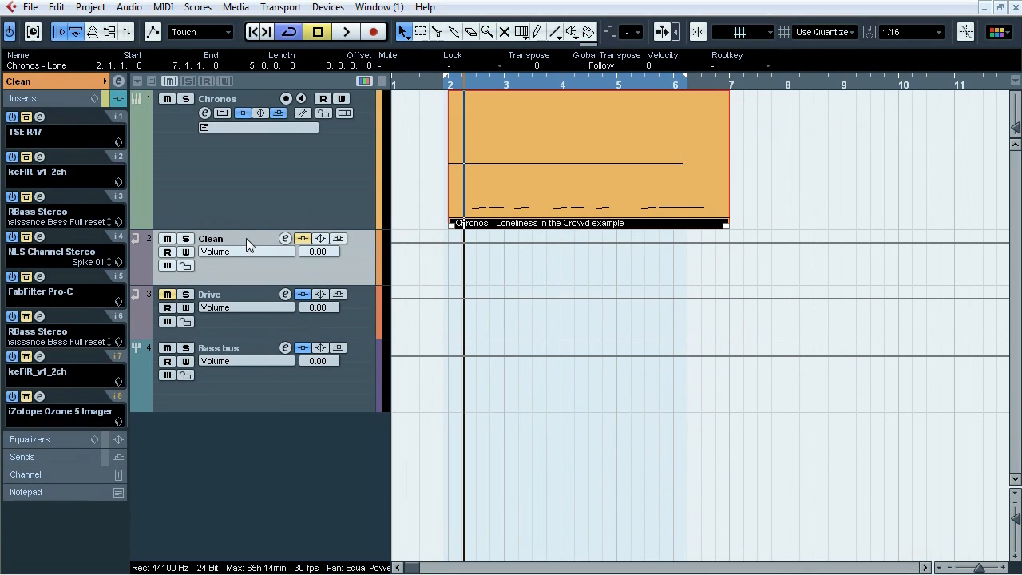
left_click(39, 117)
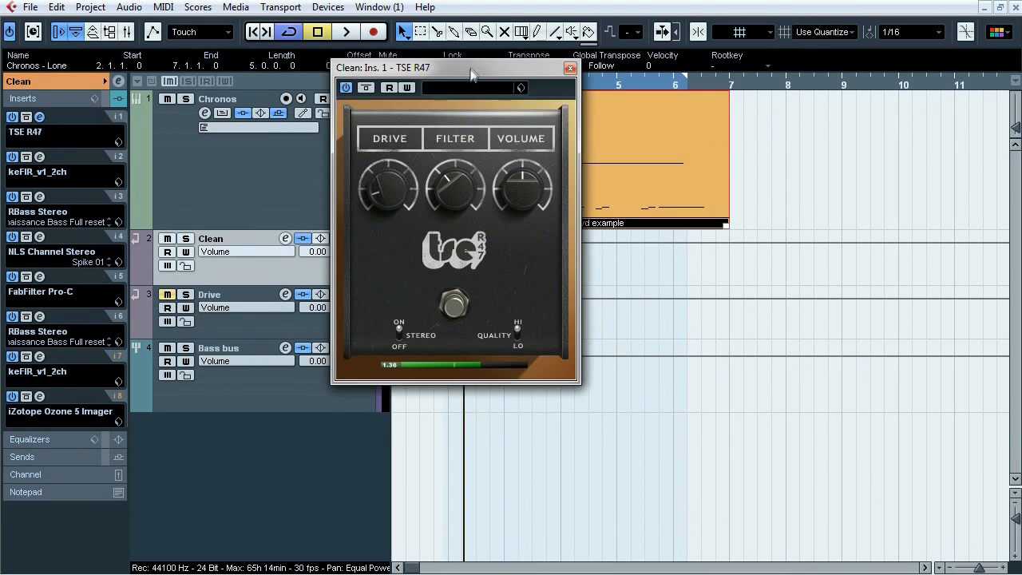
left_click(39, 117)
left_click(39, 156)
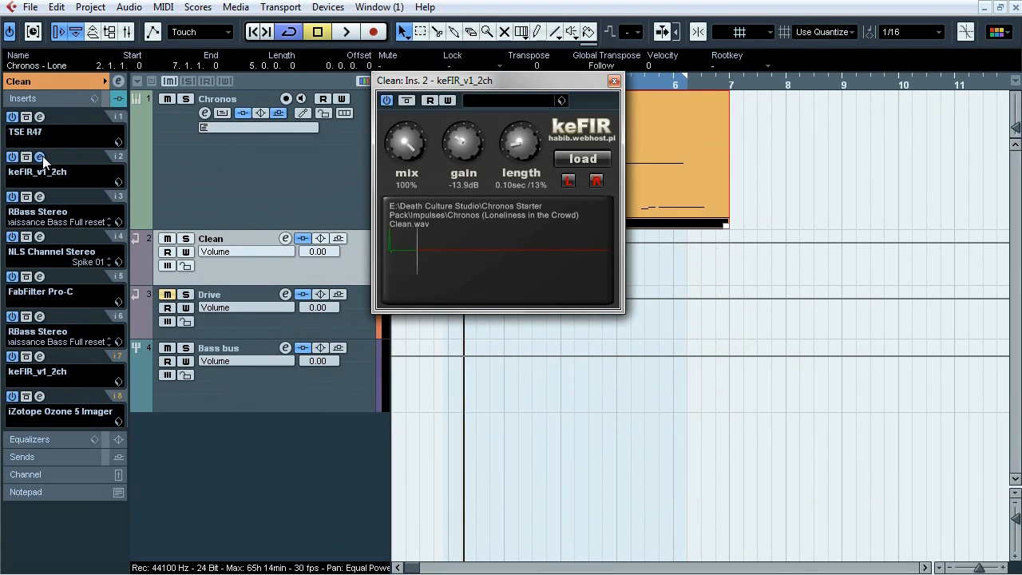
left_click(40, 156)
Review the Clean track's first RBass Stereo and the Drive setting of its NLS Channel Stereo, closing each plug-in
left_click(40, 196)
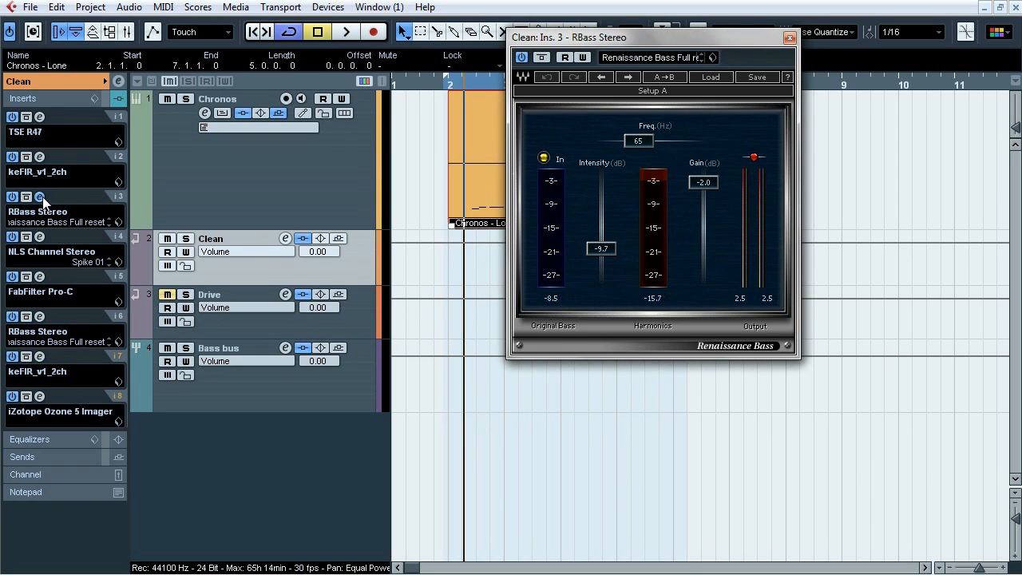
left_click(40, 196)
left_click(40, 236)
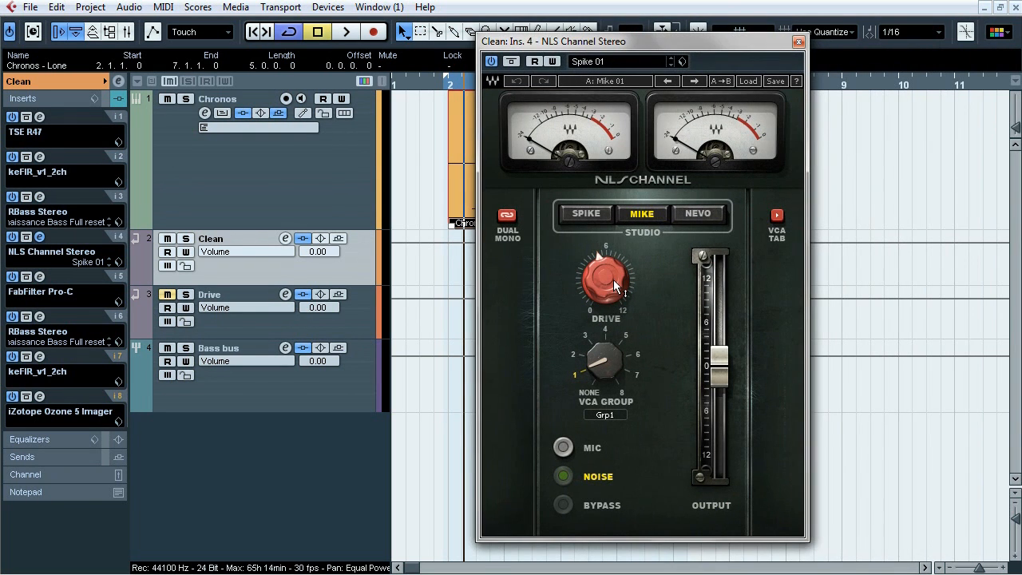
mouse_move(613, 279)
left_click(40, 236)
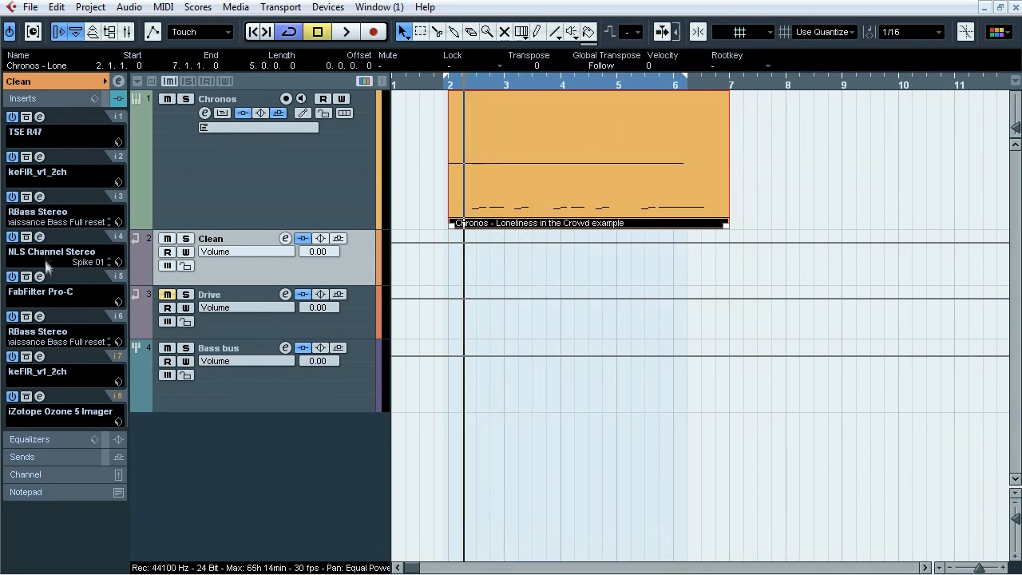
Check the compression and expert settings of the Clean track's FabFilter Pro-C, and close it
left_click(40, 276)
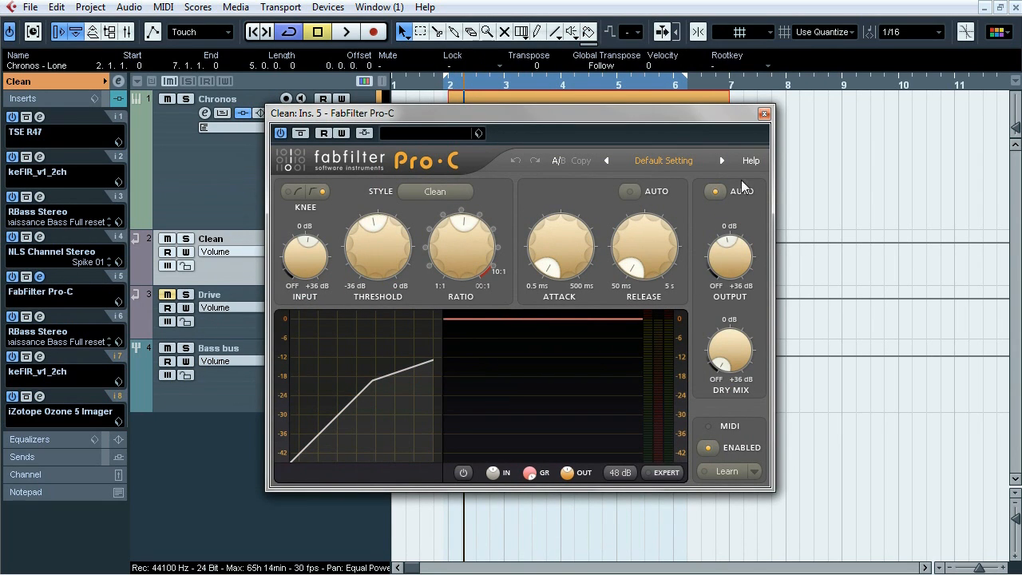
left_click(668, 472)
left_click(486, 473)
left_click(764, 115)
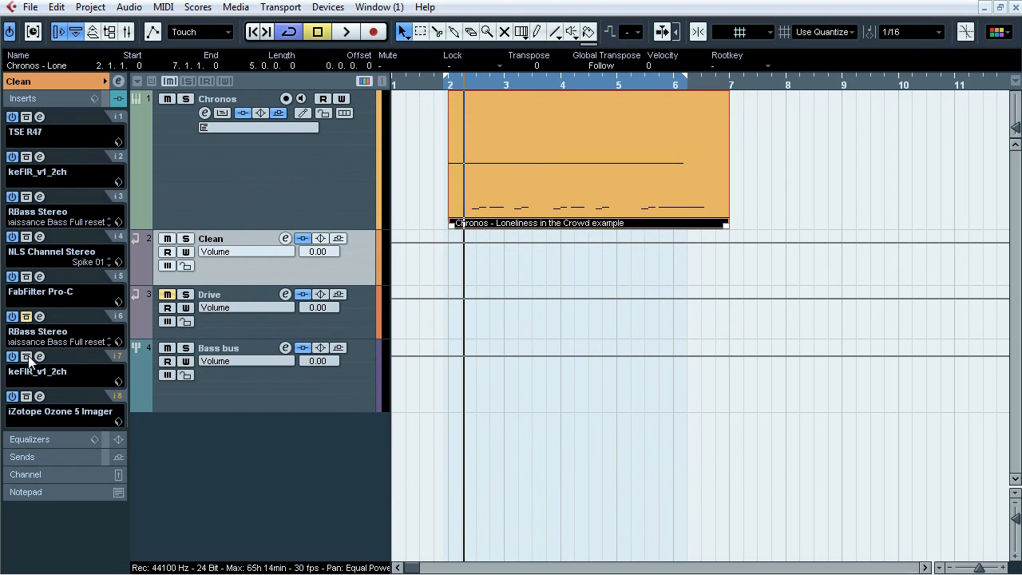
Compare the playing Clean track with its second RBass Stereo bypassed and active, leave it active, stop playback and close the plug-in
left_click(40, 316)
left_click_drag(376, 125, 663, 127)
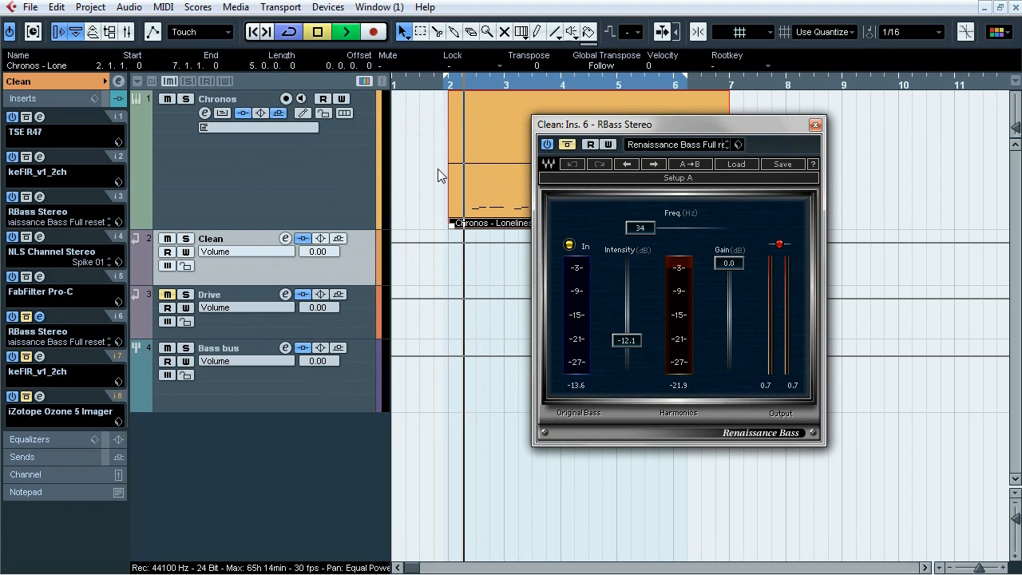
key("space")
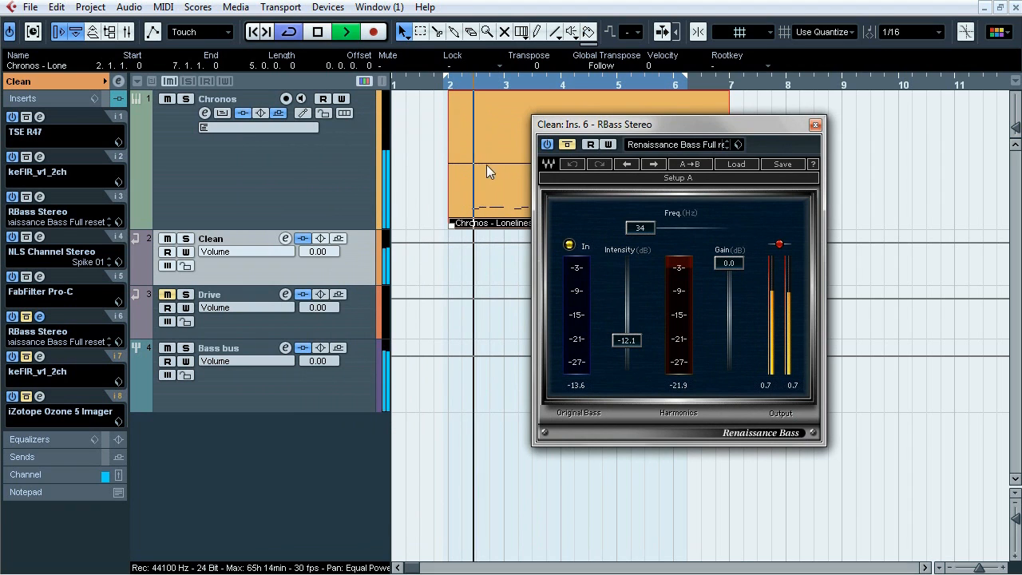
left_click(567, 148)
left_click(566, 147)
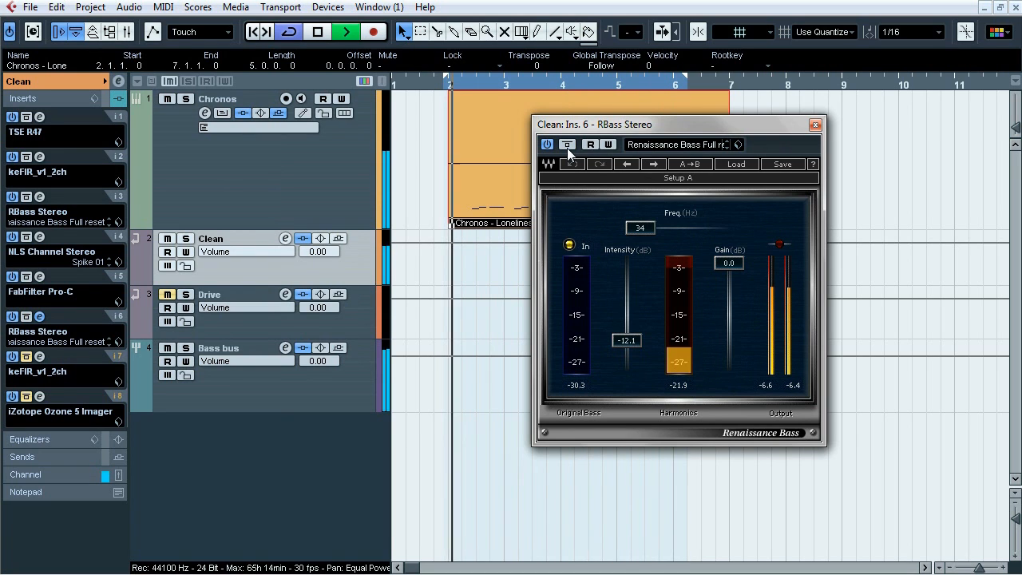
key("space")
left_click(816, 125)
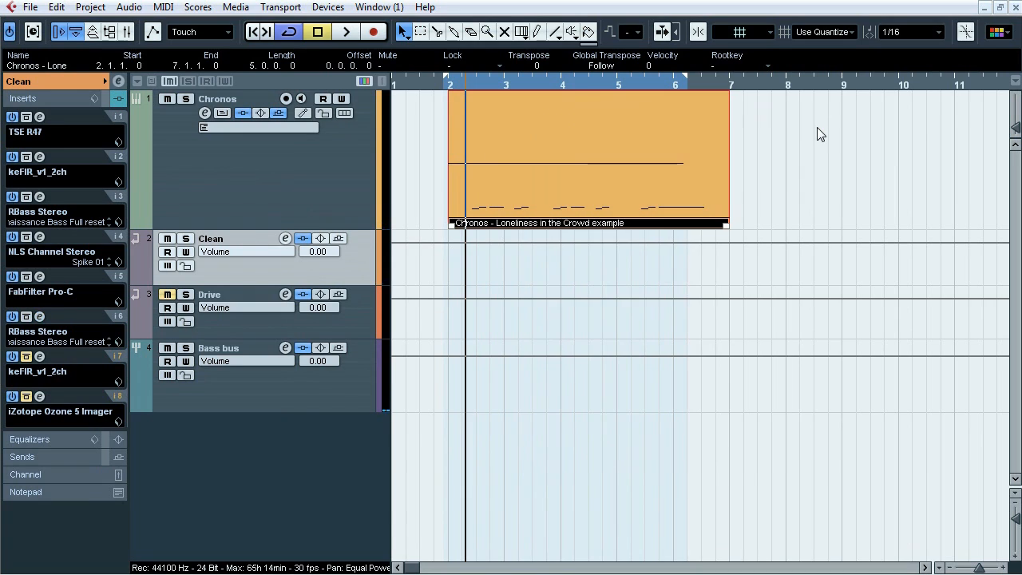
Compare the playing Clean track with the post-correction keFIR insert bypassed and active, leave it active and stop playback
left_click(40, 358)
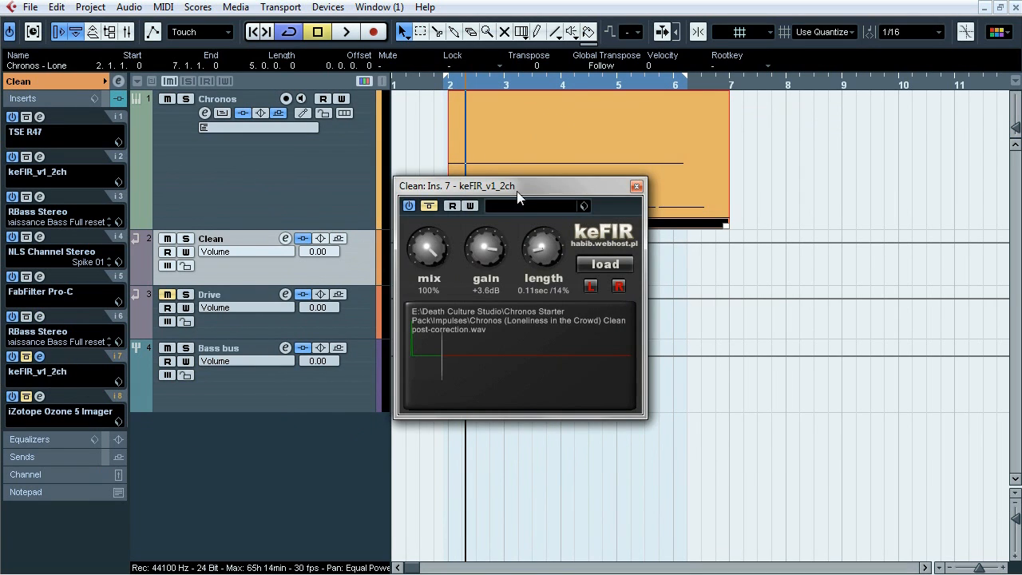
left_click_drag(517, 192, 561, 190)
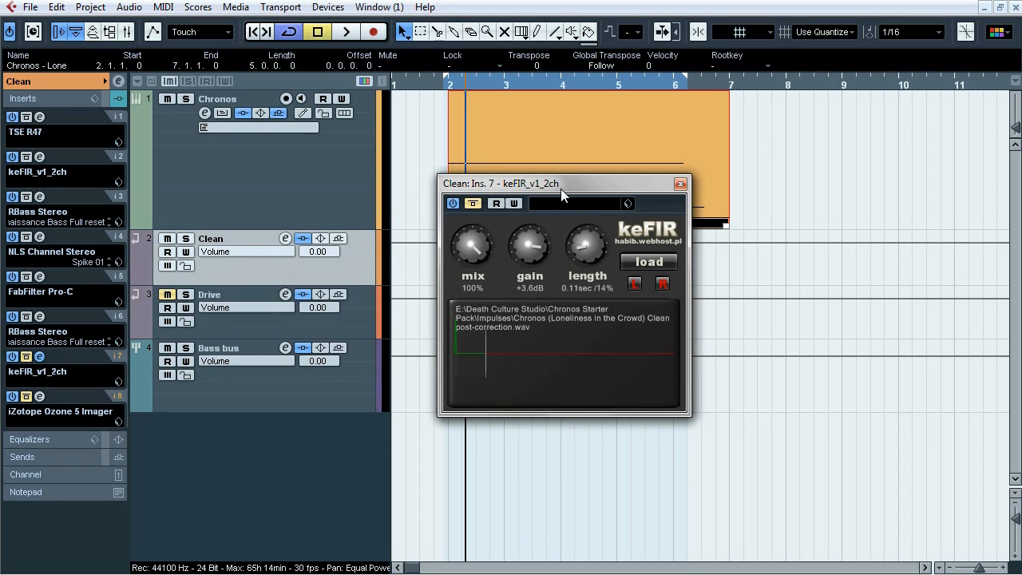
key("space")
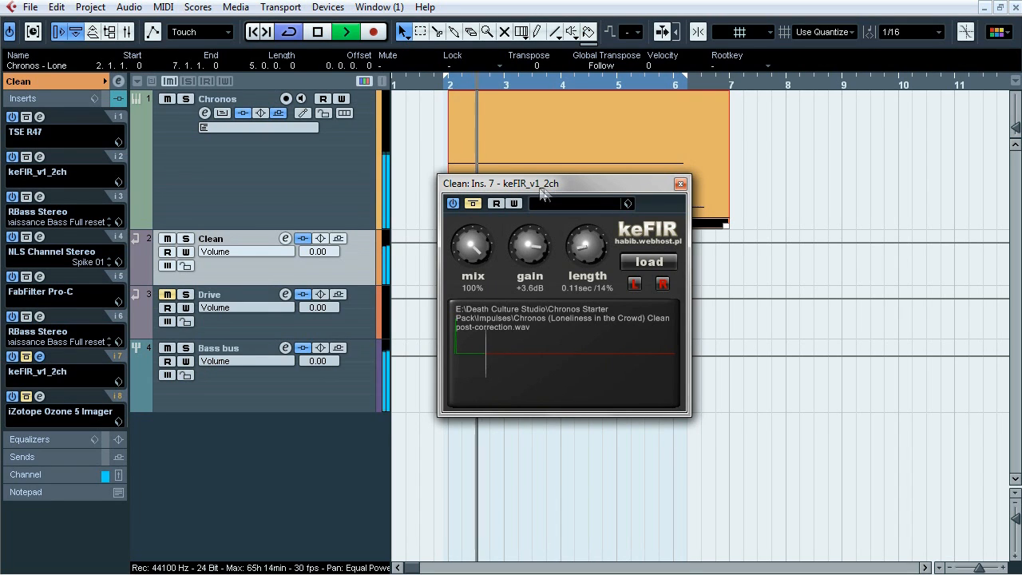
left_click(473, 203)
left_click(473, 203)
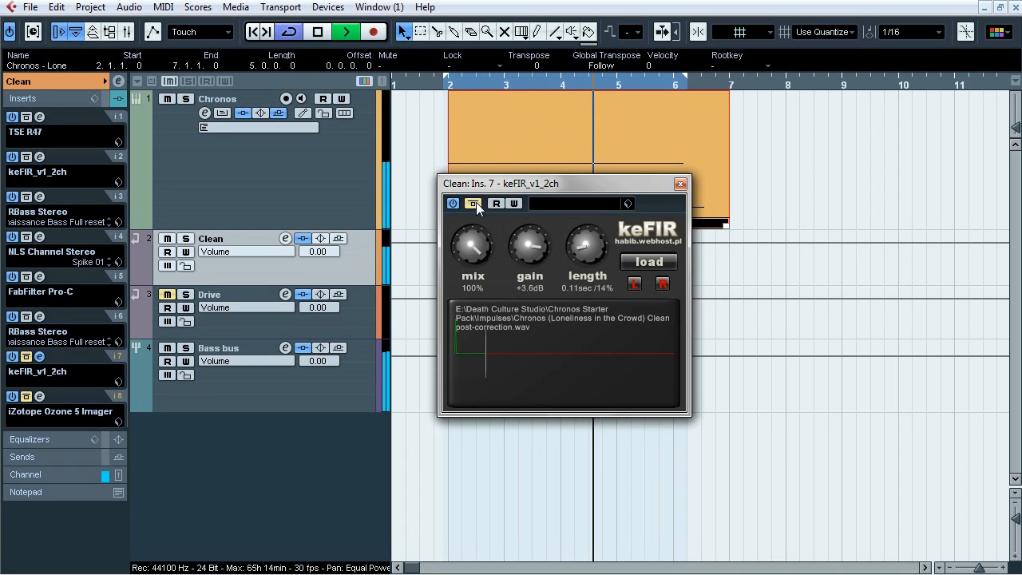
left_click(472, 203)
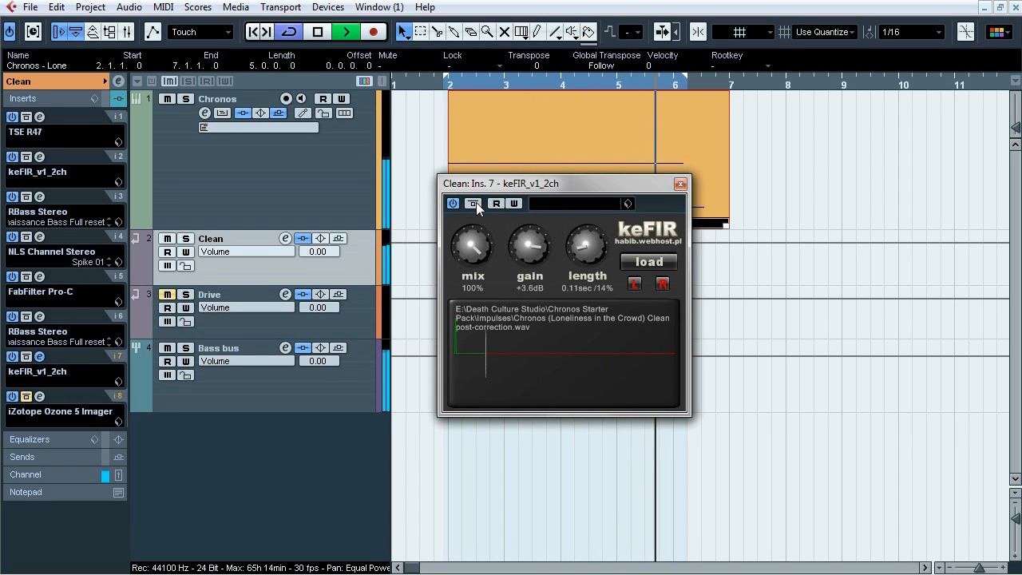
left_click(473, 203)
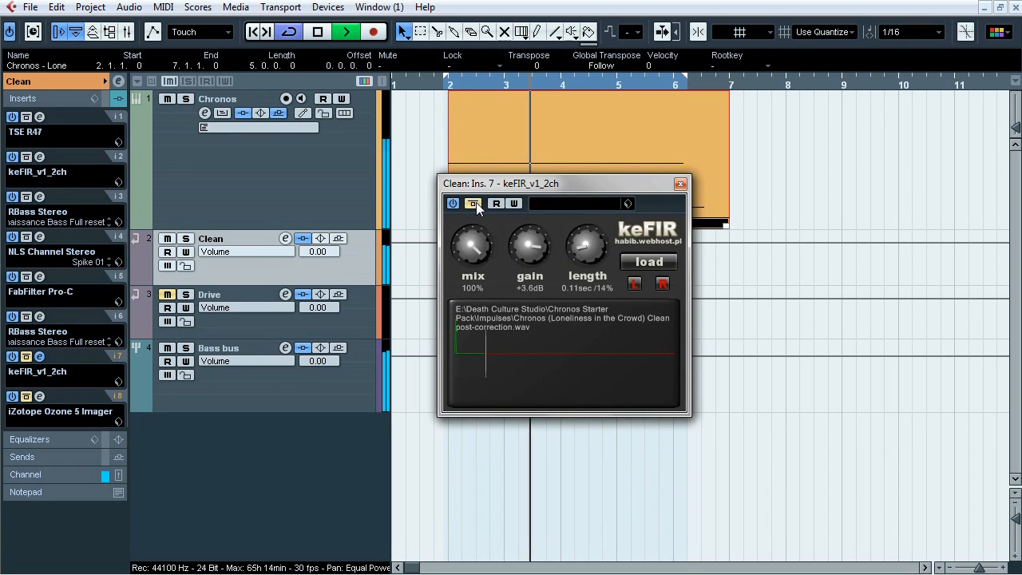
left_click(472, 202)
key("space")
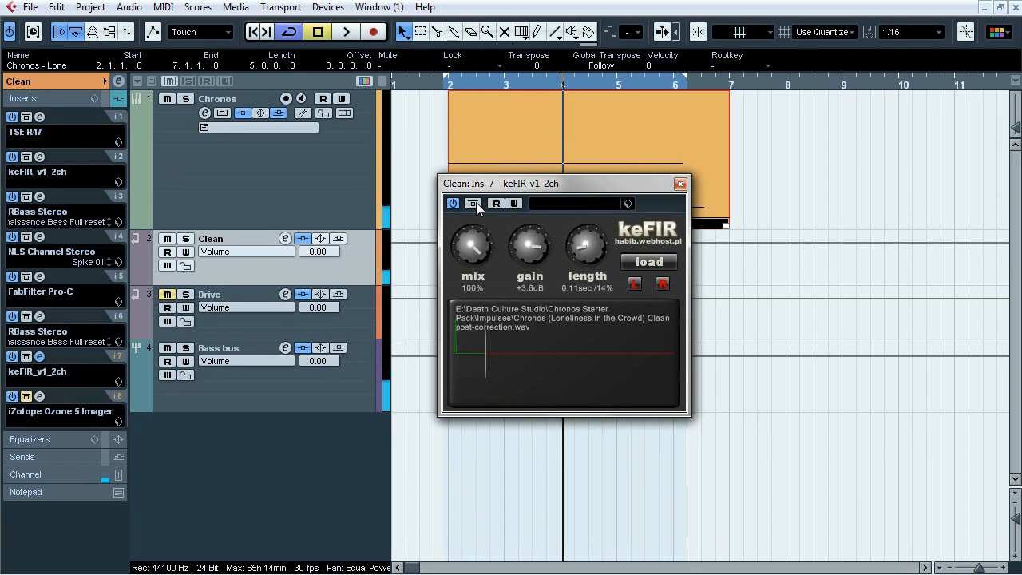
Close the Clean track's keFIR, open its iZotope Ozone 5 Imager and take the imager out of bypass
left_click(680, 183)
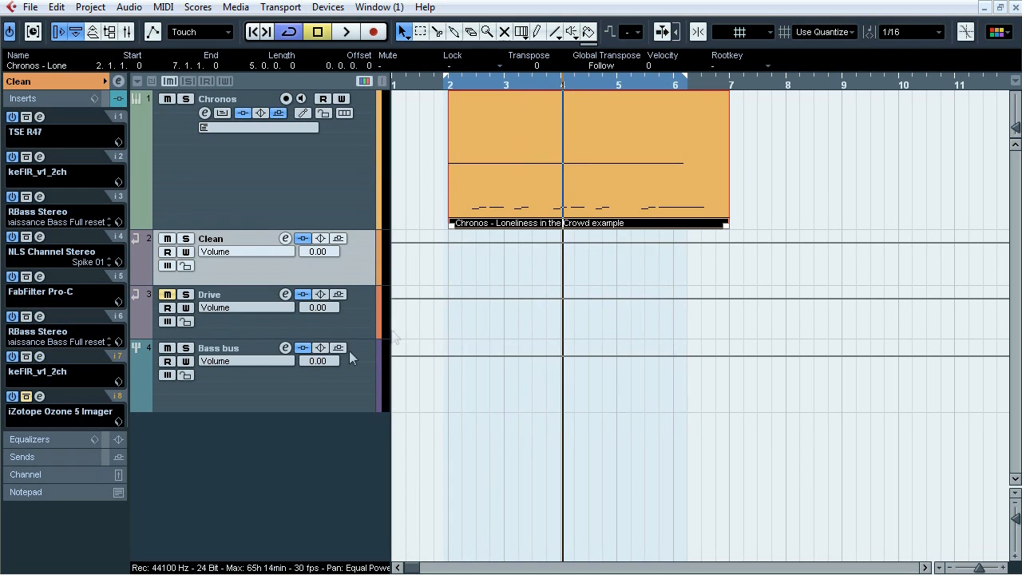
left_click(40, 396)
left_click_drag(517, 94, 556, 33)
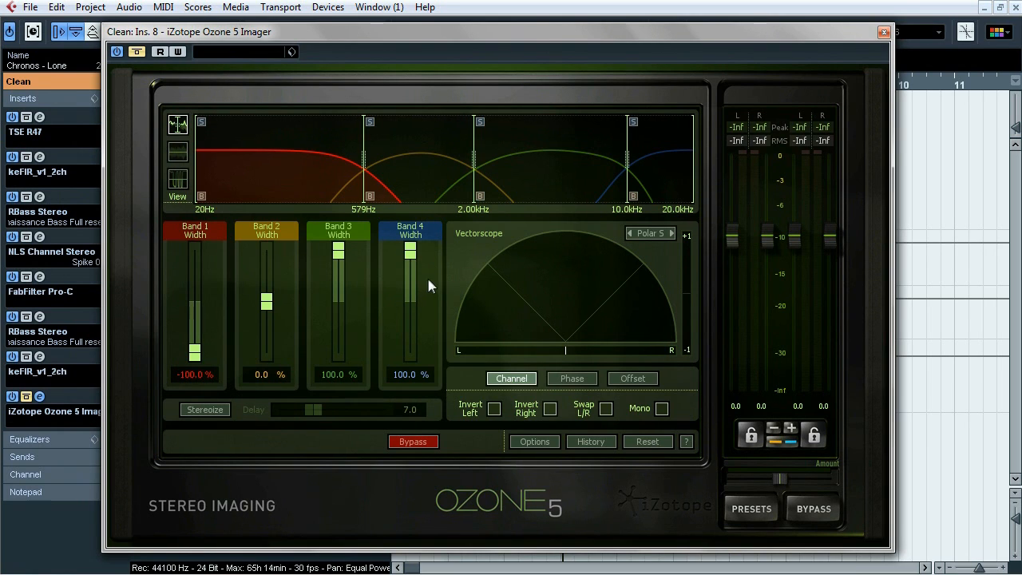
left_click(135, 52)
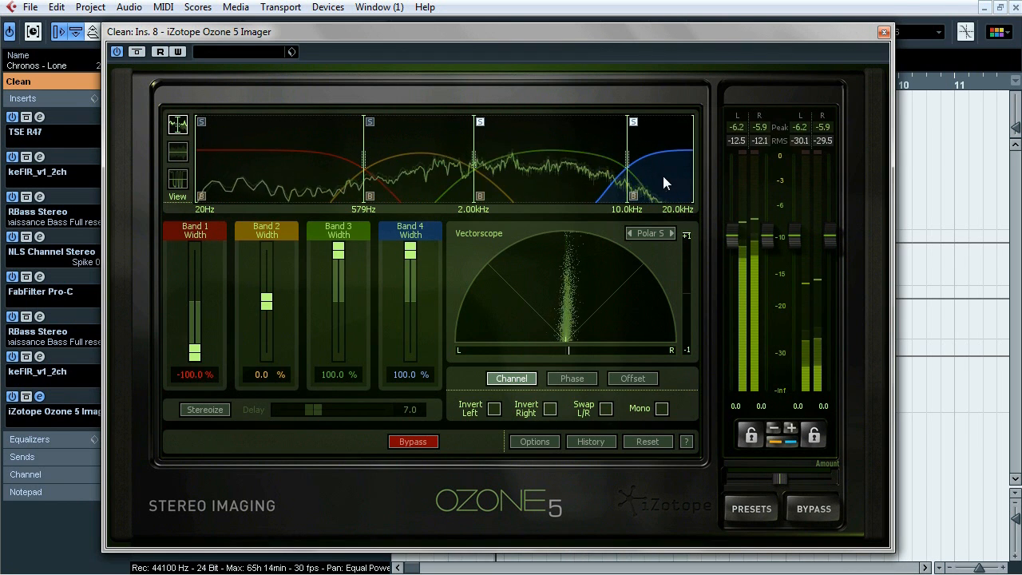
Audition the imager's output with Invert Right and Mono enabled, switch both off again and stop playback
left_click(550, 408)
left_click(660, 408)
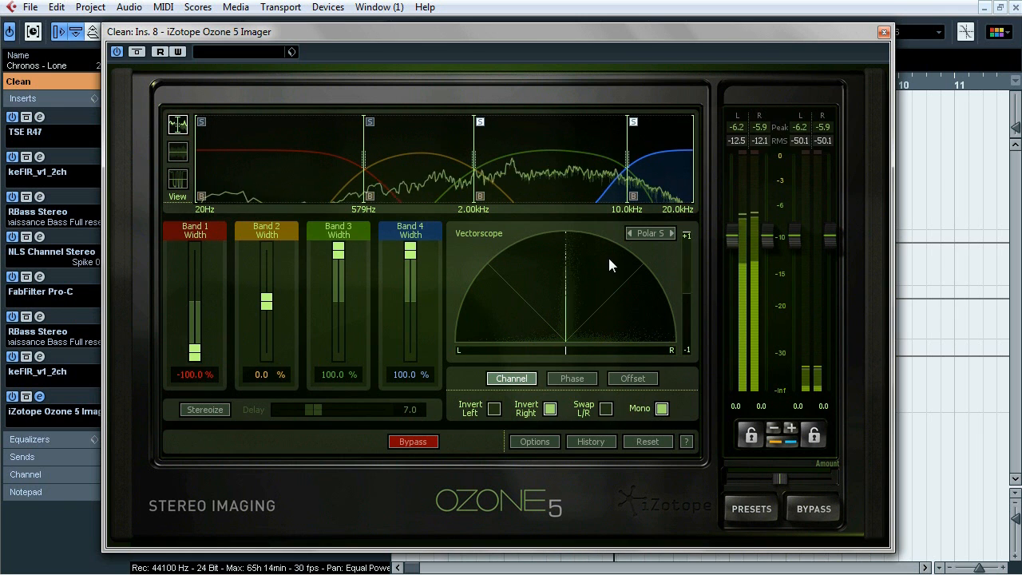
left_click(556, 409)
left_click(661, 408)
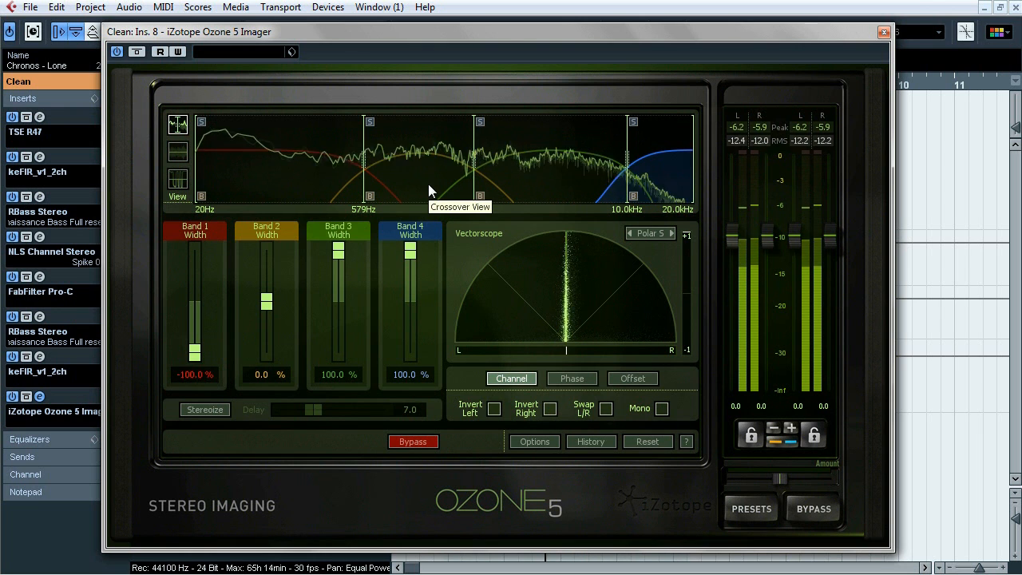
key("space")
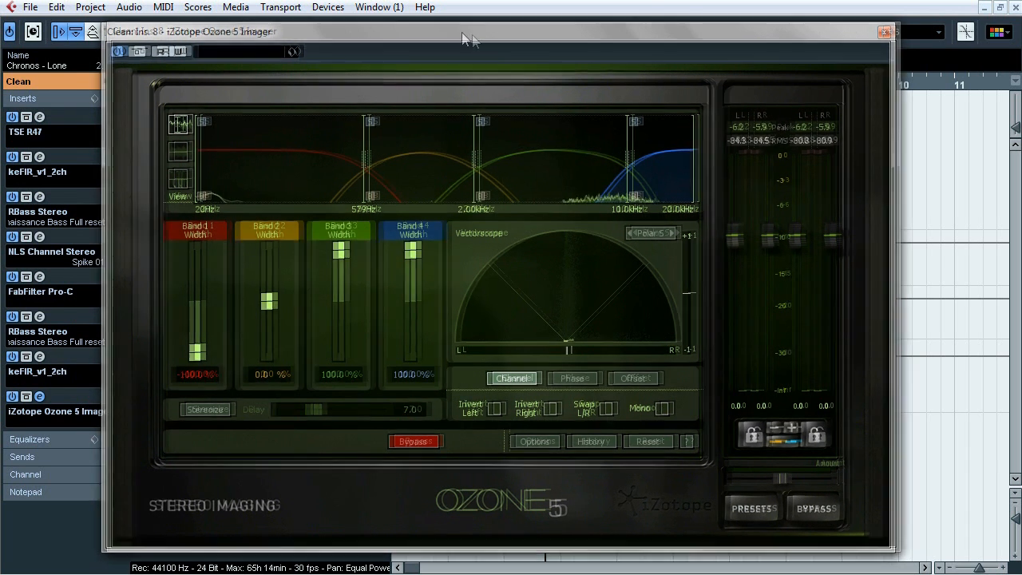
Close the Ozone 5 Imager and audition the Clean track with the imager active, stopping playback when done
left_click_drag(457, 33, 498, 44)
left_click(925, 43)
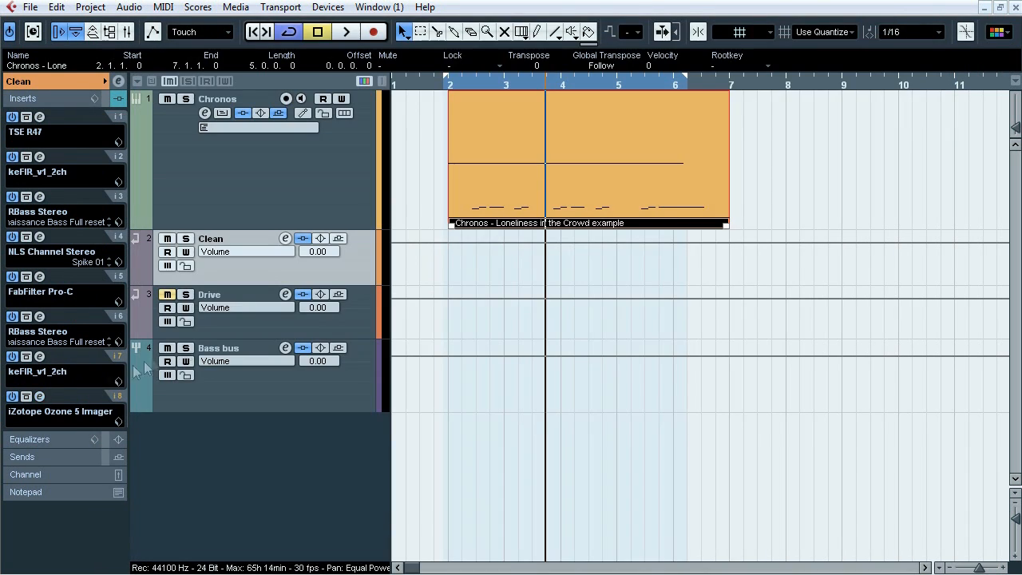
key("space")
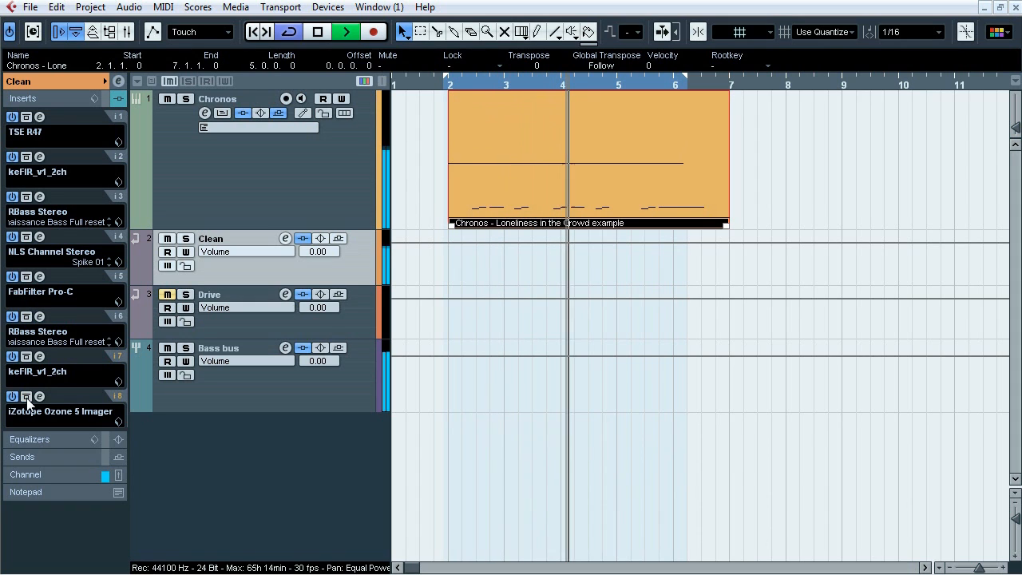
key("space")
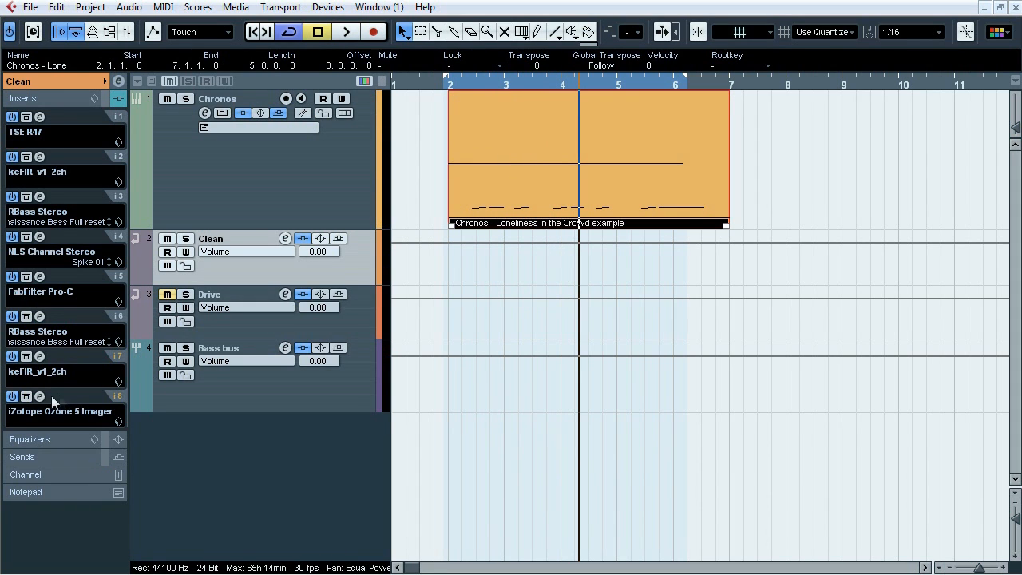
Unmute and select the Drive track, and open its TSE_808_2.0 and Le456 inserts side by side
left_click(162, 321)
left_click(39, 117)
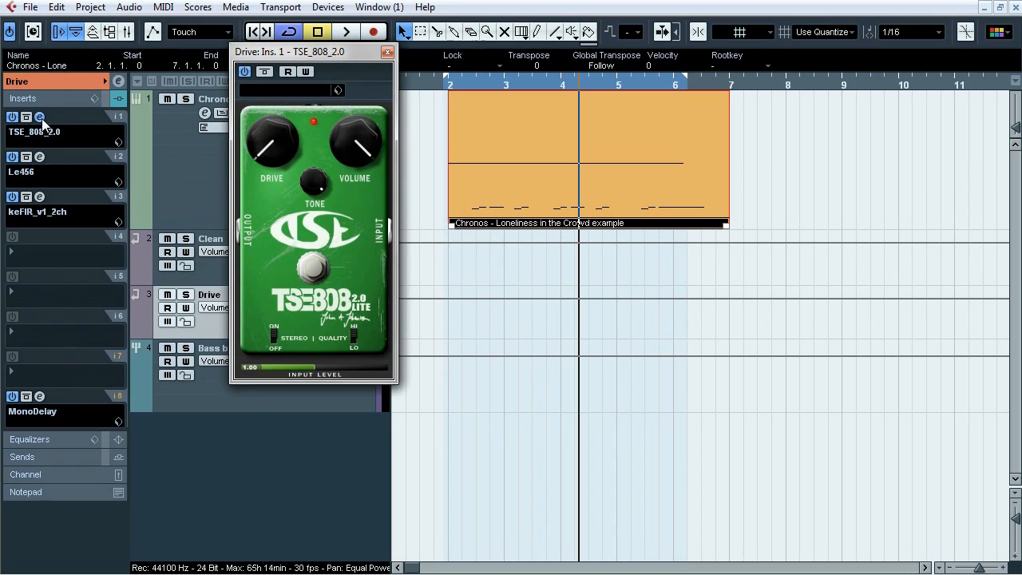
left_click(40, 156)
left_click_drag(353, 58, 209, 128)
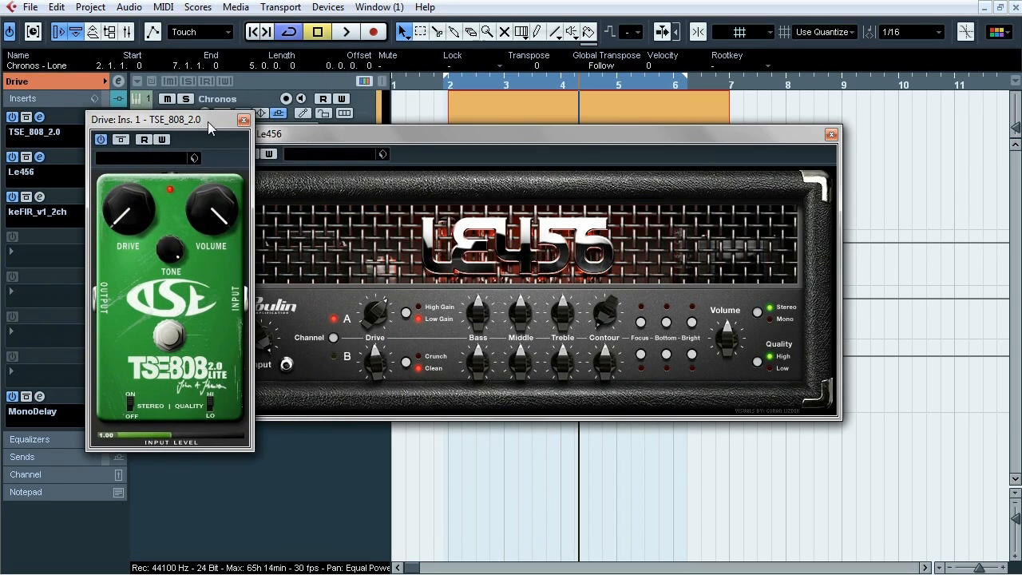
left_click_drag(391, 126, 458, 123)
left_click_drag(160, 119, 221, 80)
Check the impulse and settings of the Drive track's keFIR, and close the three Drive plug-ins
left_click(40, 197)
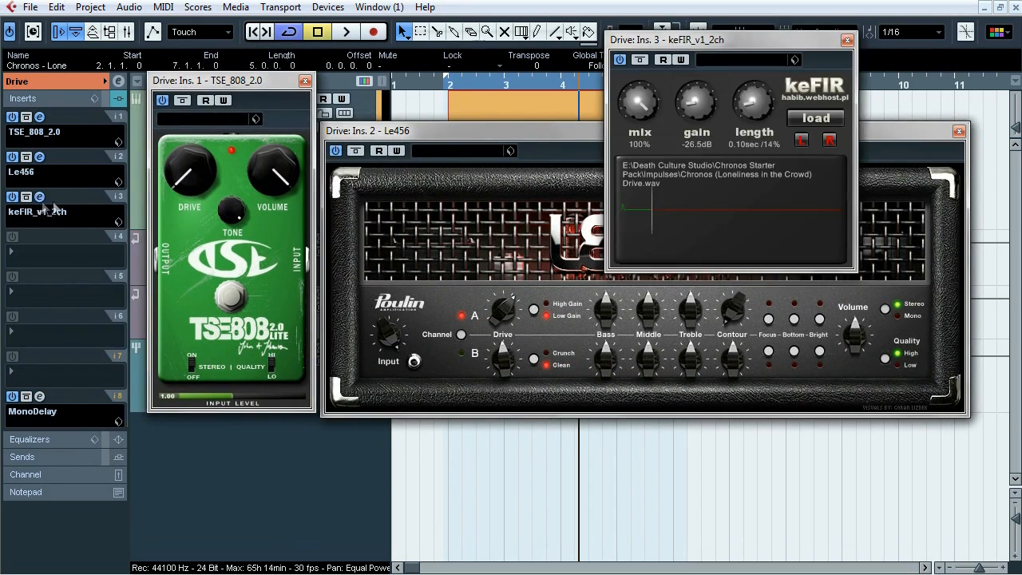
left_click_drag(697, 42, 825, 242)
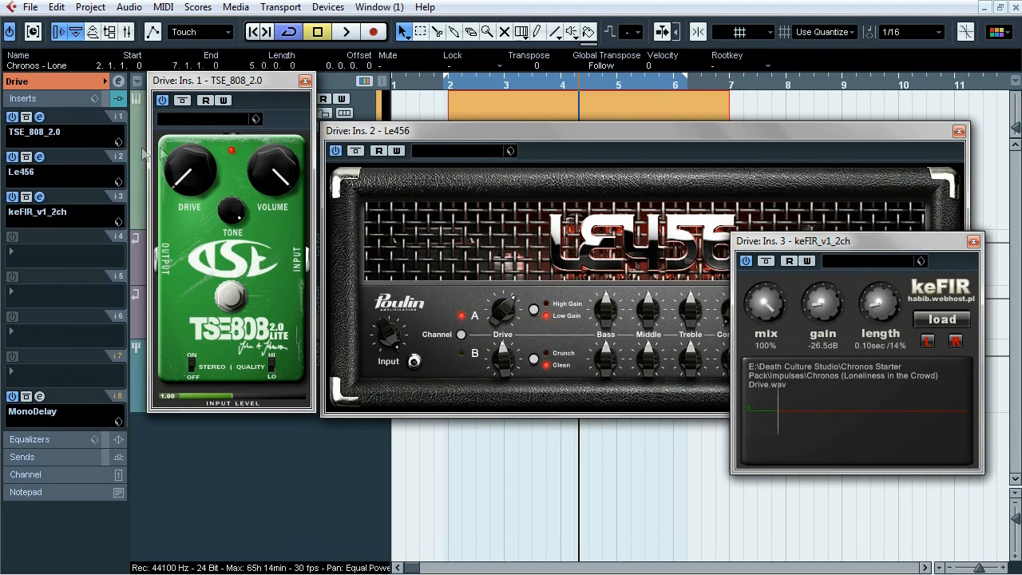
left_click(39, 158)
left_click(40, 196)
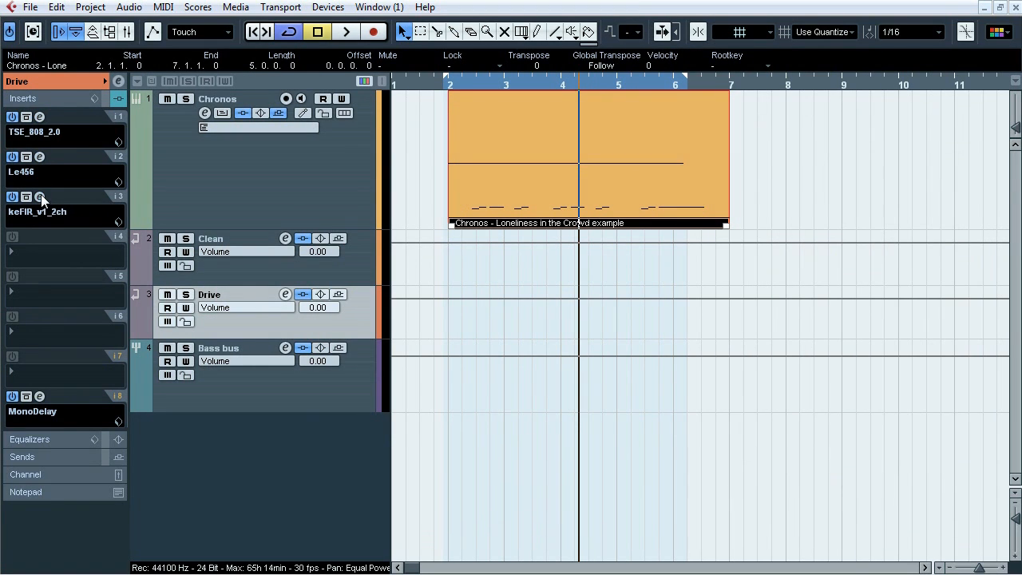
Compare the playing mix with the Drive track's MonoDelay bypassed and active, leave it active, stop playback and close the plug-in
left_click(40, 396)
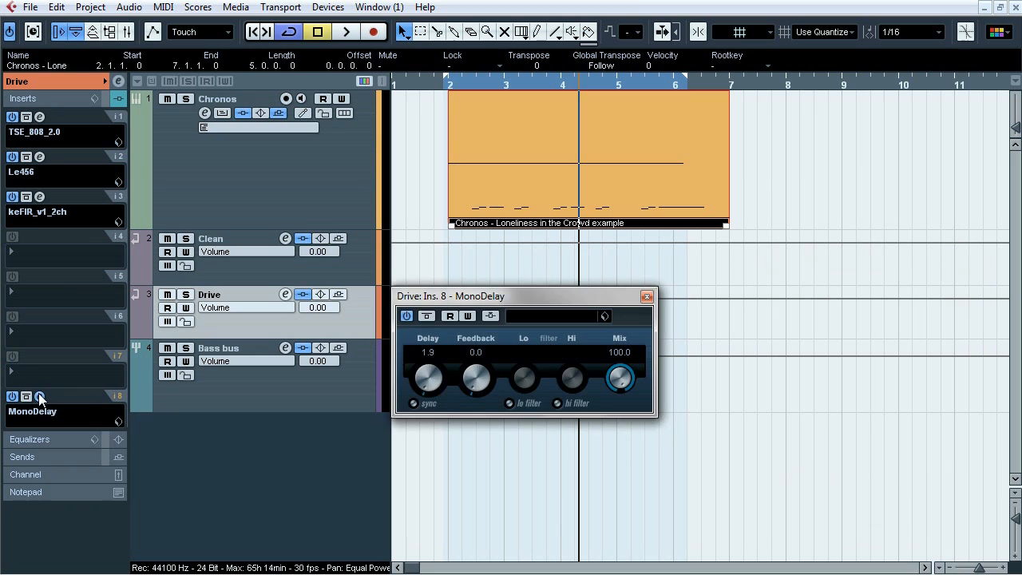
key("space")
left_click(425, 316)
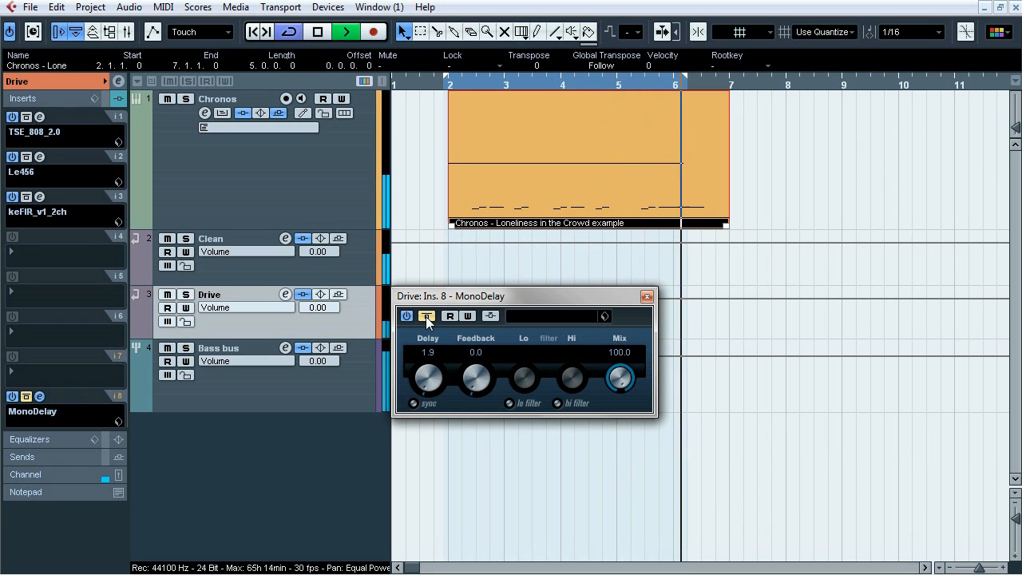
left_click(425, 316)
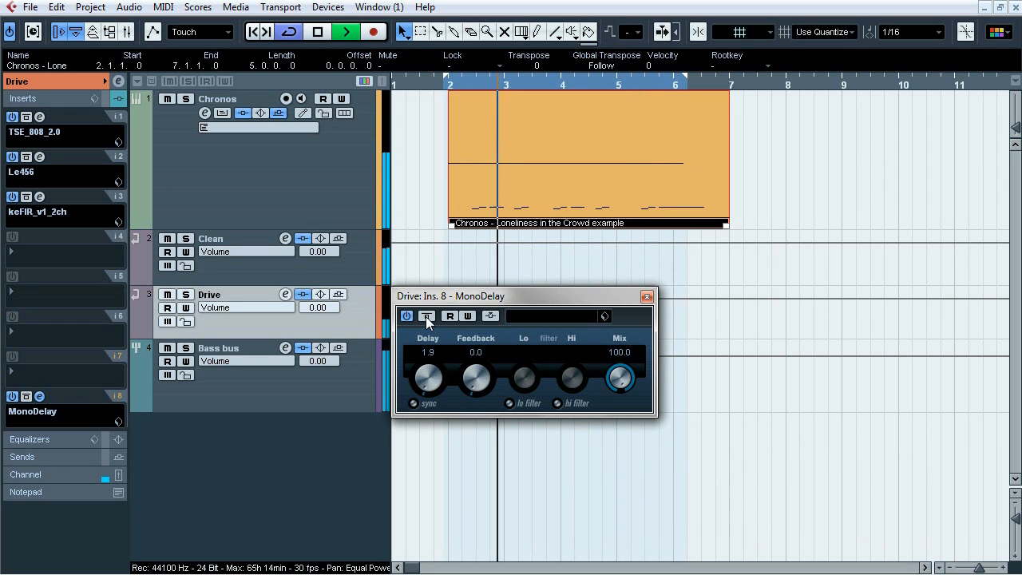
left_click(426, 316)
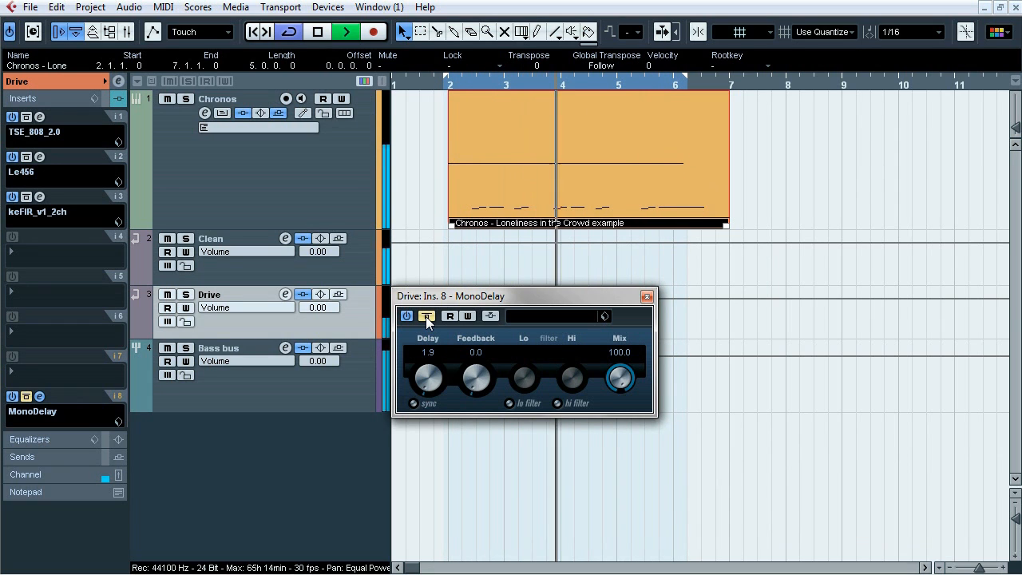
left_click(426, 316)
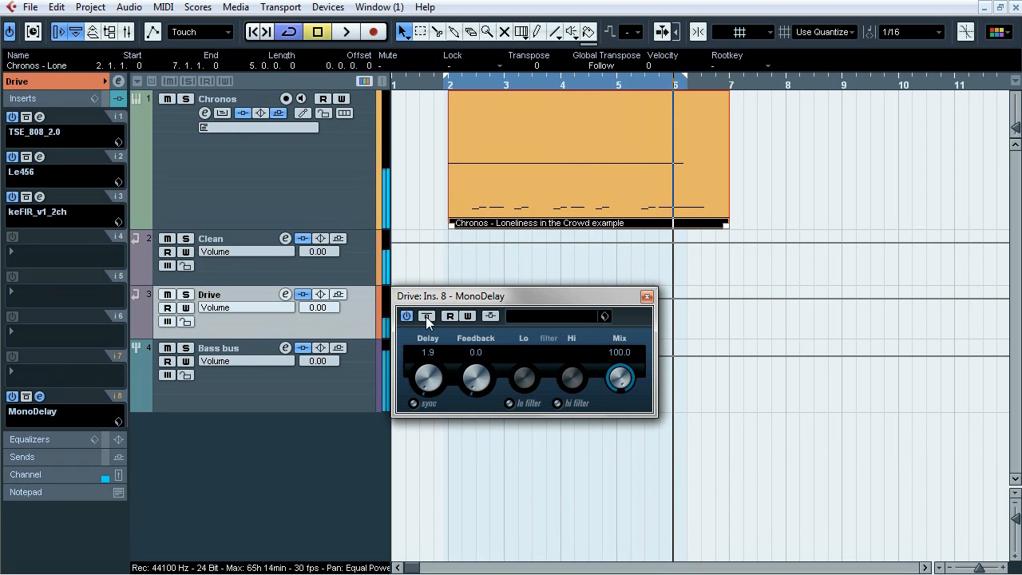
key("space")
left_click(646, 296)
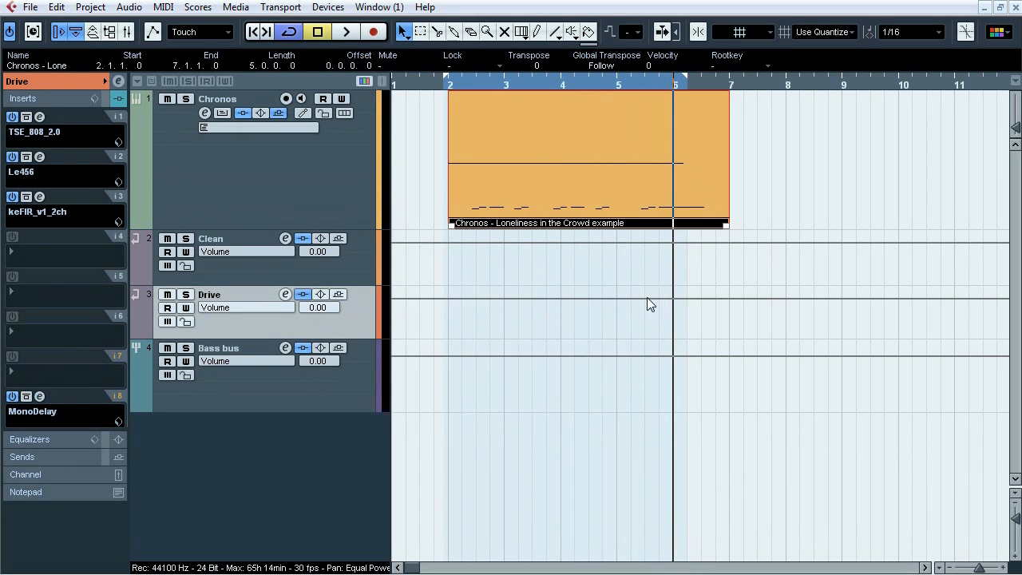
Compare the Bass bus with its Ozone 5 Dynamics bypassed and active, show all bands' settings and close the plug-in
left_click(313, 396)
left_click(39, 117)
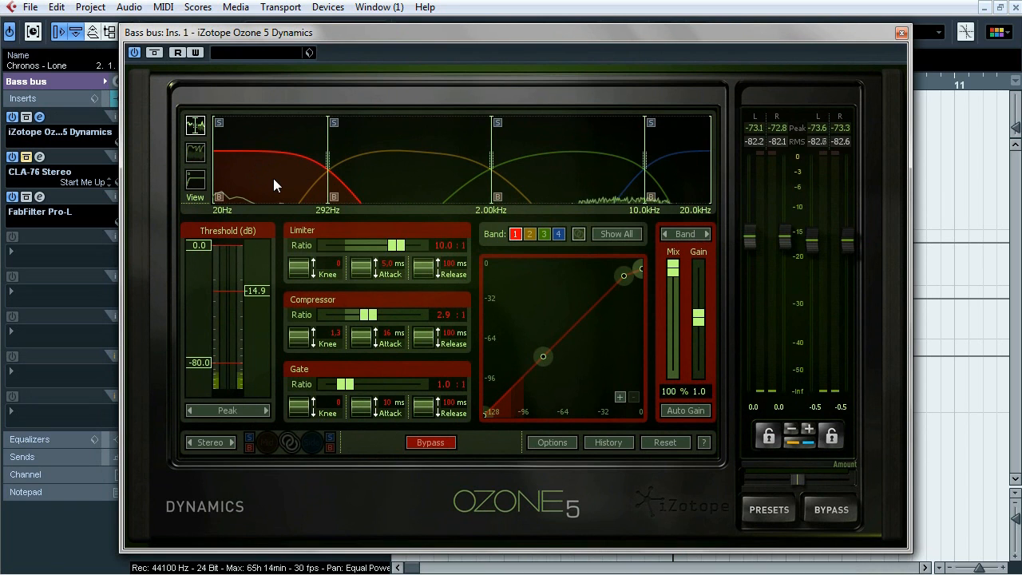
key("space")
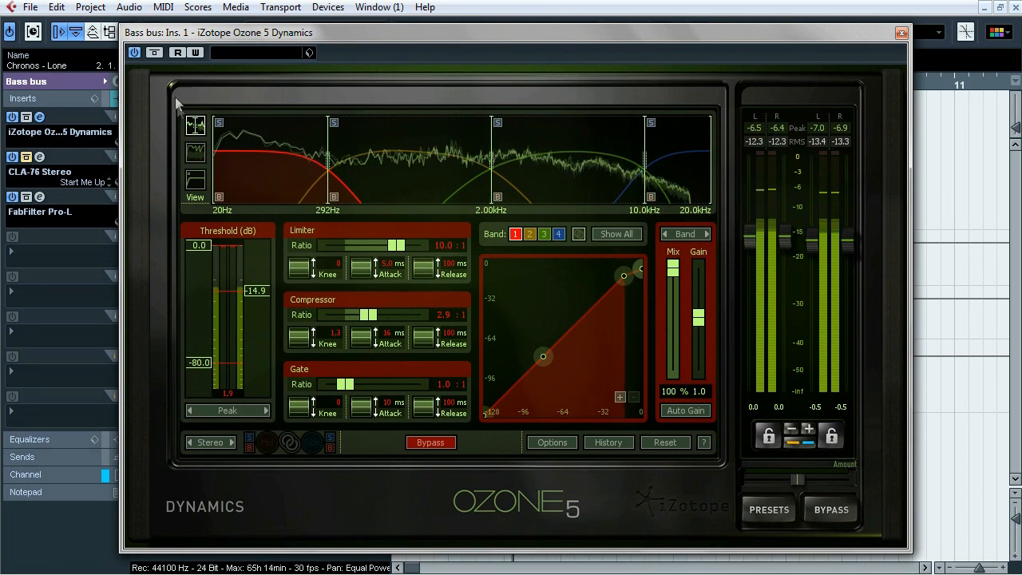
left_click(160, 54)
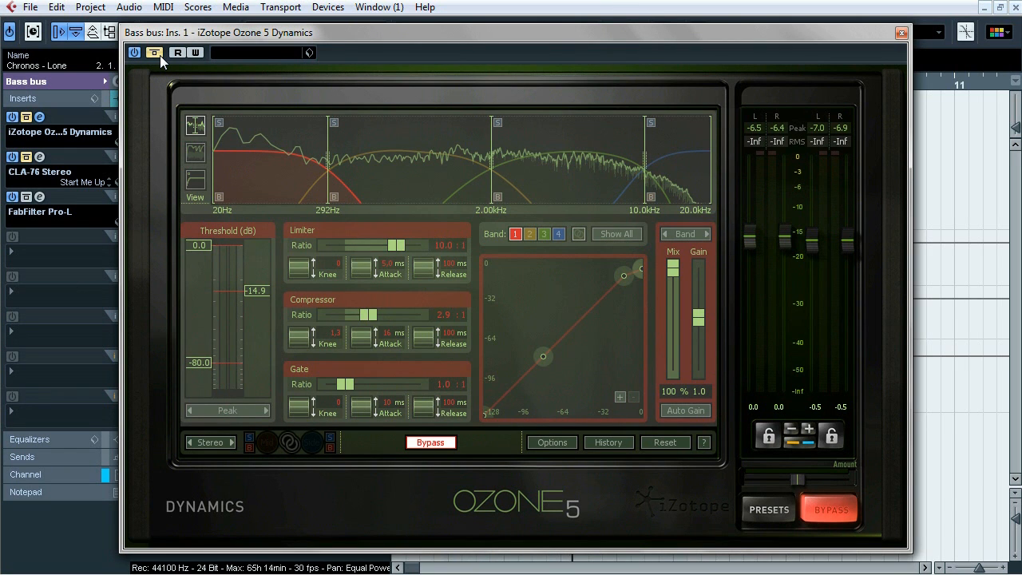
left_click(160, 54)
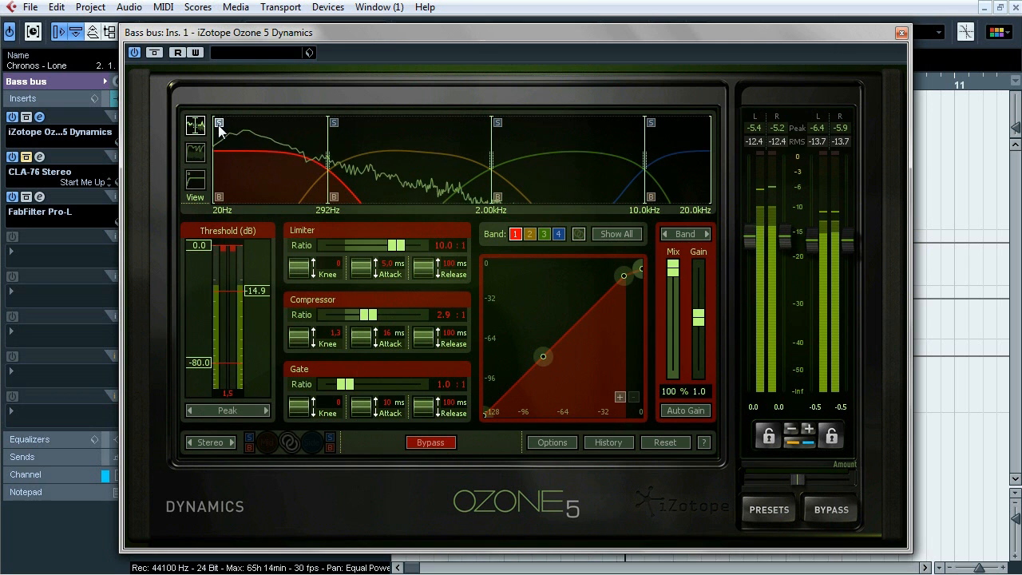
left_click(601, 233)
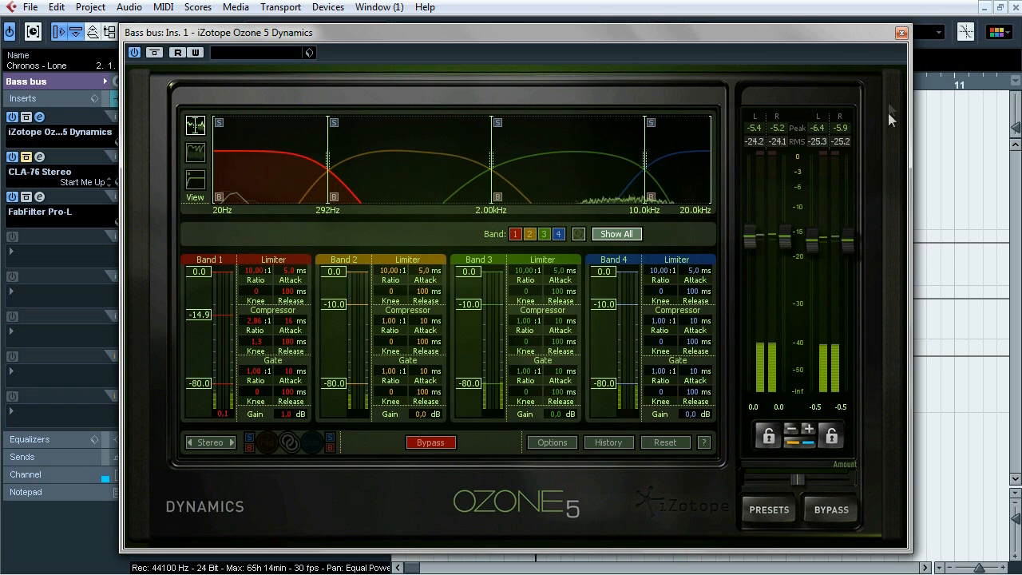
left_click(901, 33)
Open the Bass bus CLA-76 Stereo and compare the playing bass with the compressor active and bypassed
left_click(40, 158)
left_click_drag(499, 90, 498, 188)
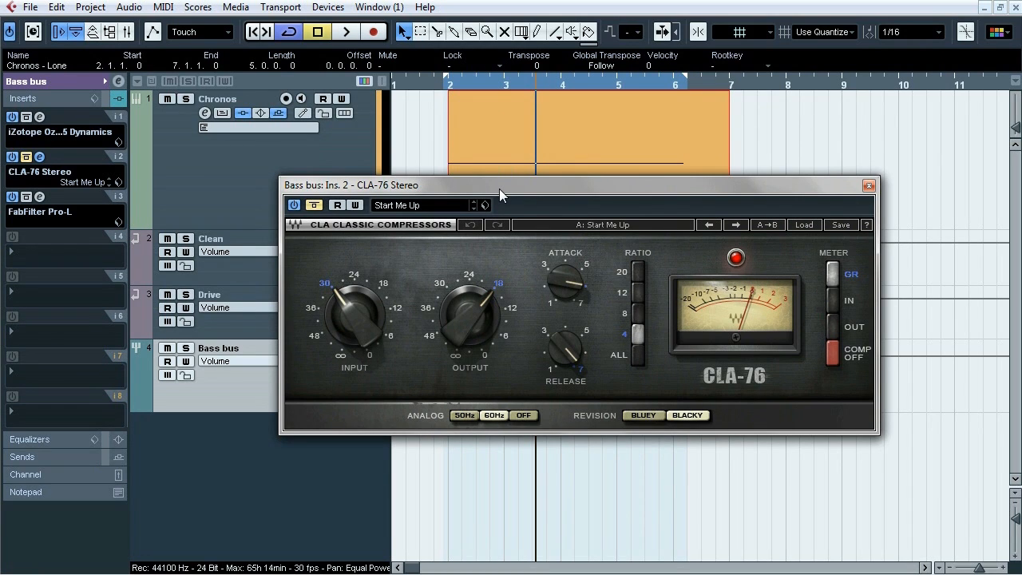
key("space")
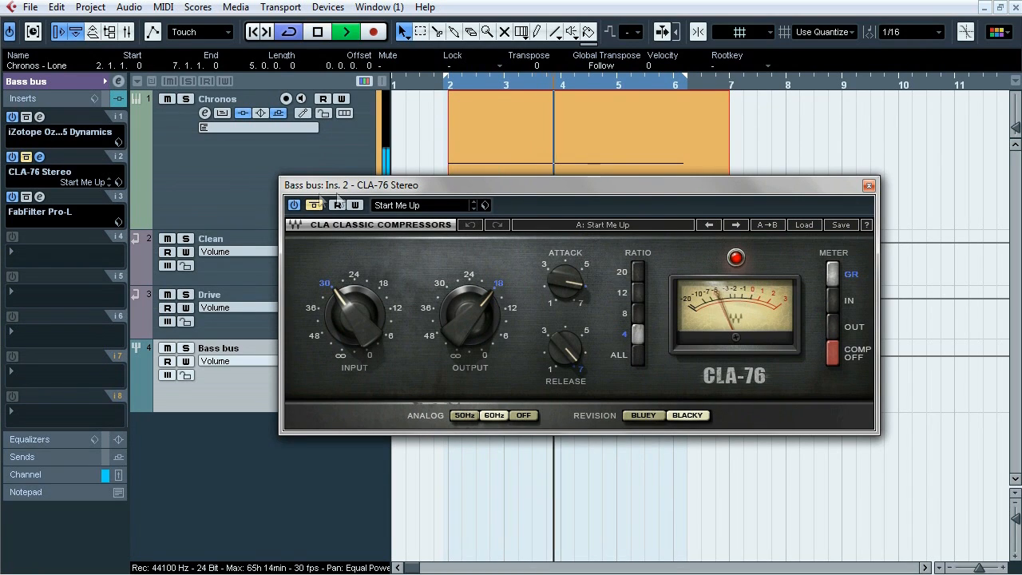
left_click(314, 206)
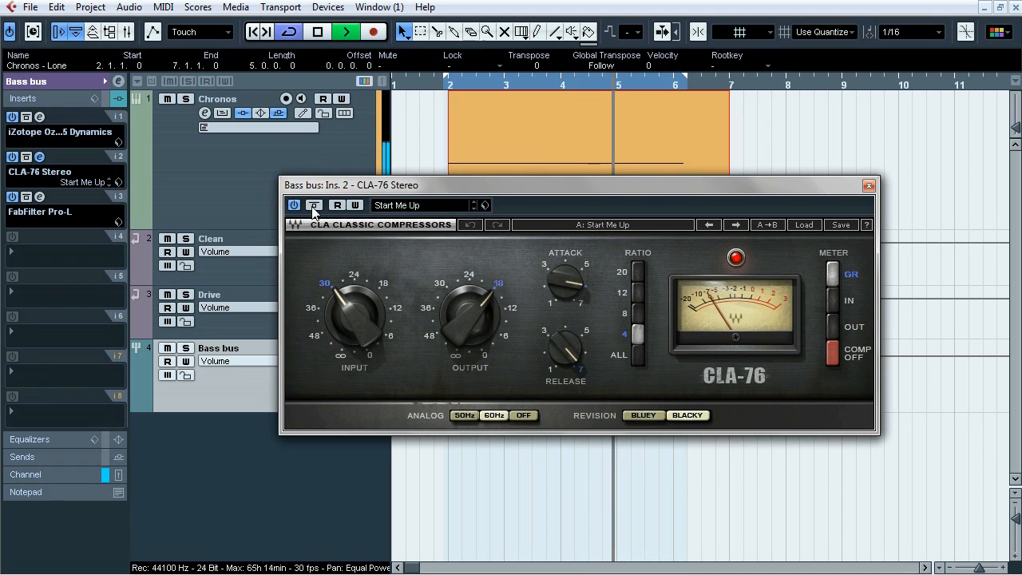
left_click(313, 206)
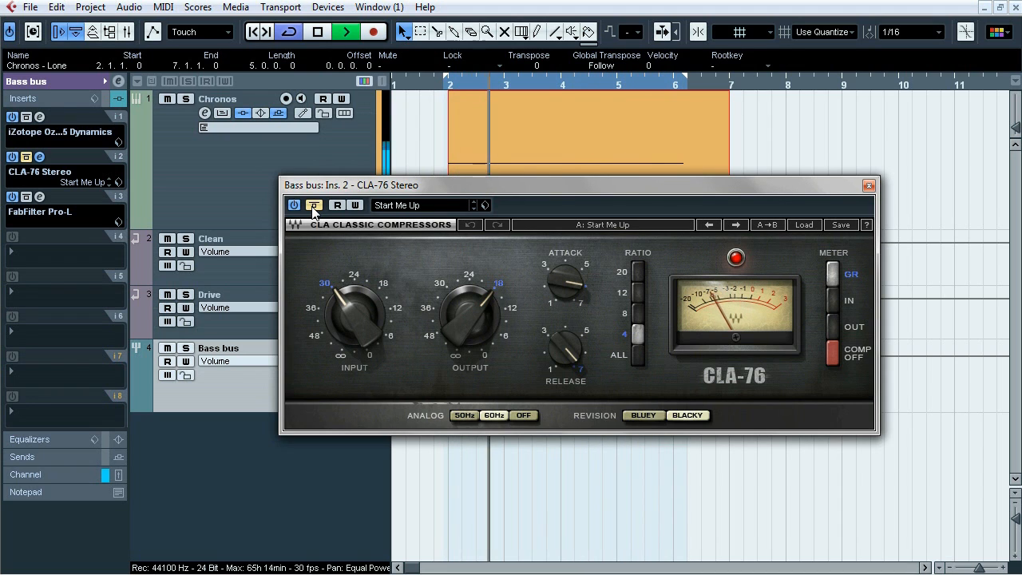
Leave the CLA-76 Stereo active, compare its IN and OUT metering, keep IN selected, stop playback and close the plug-in
left_click(832, 300)
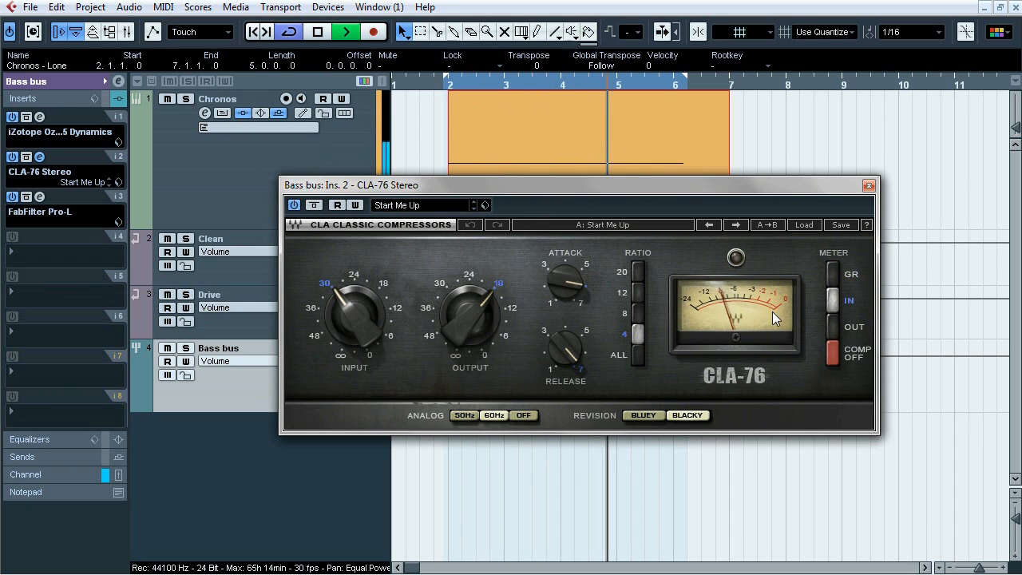
left_click(830, 322)
left_click(830, 304)
key("space")
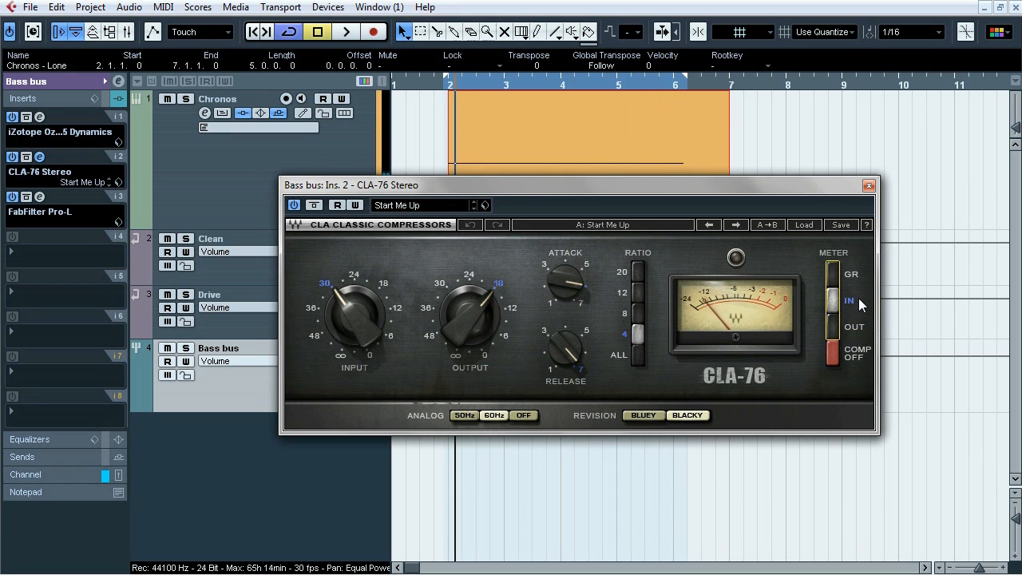
left_click(869, 186)
Check the gain, lookahead and channel linking settings of the Bass bus FabFilter Pro-L, and close it
left_click(64, 212)
mouse_move(434, 431)
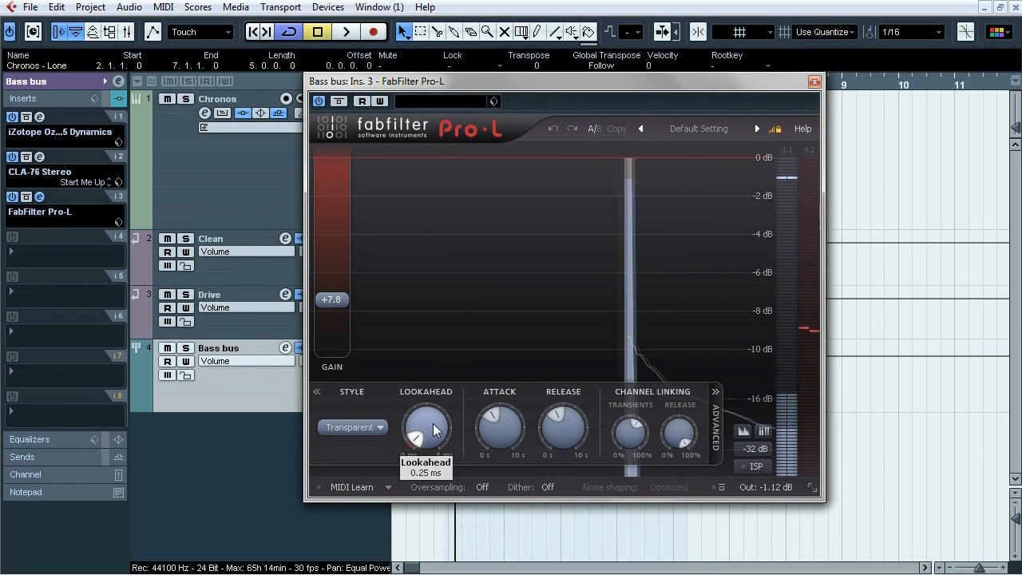
mouse_move(681, 438)
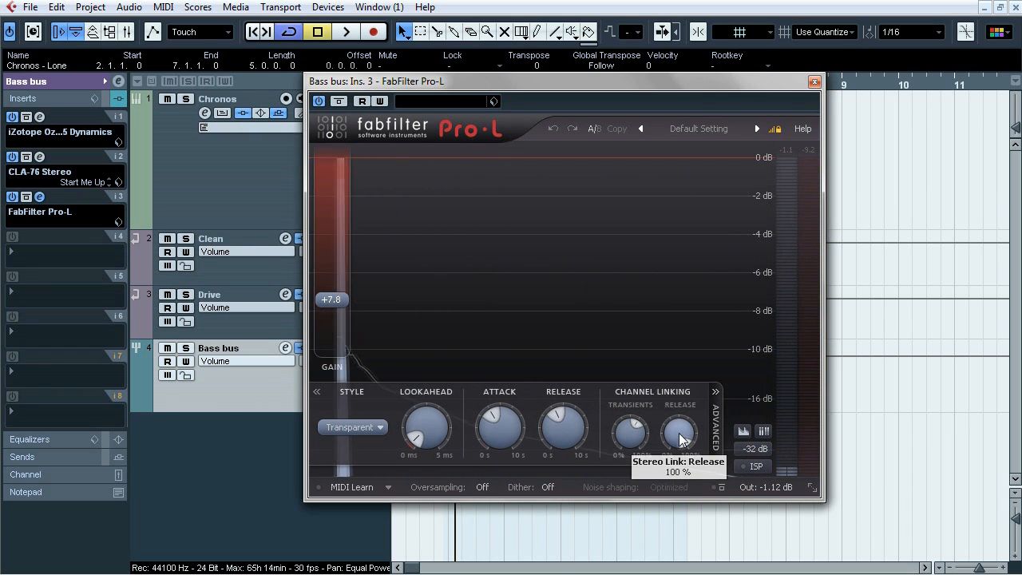
left_click(814, 82)
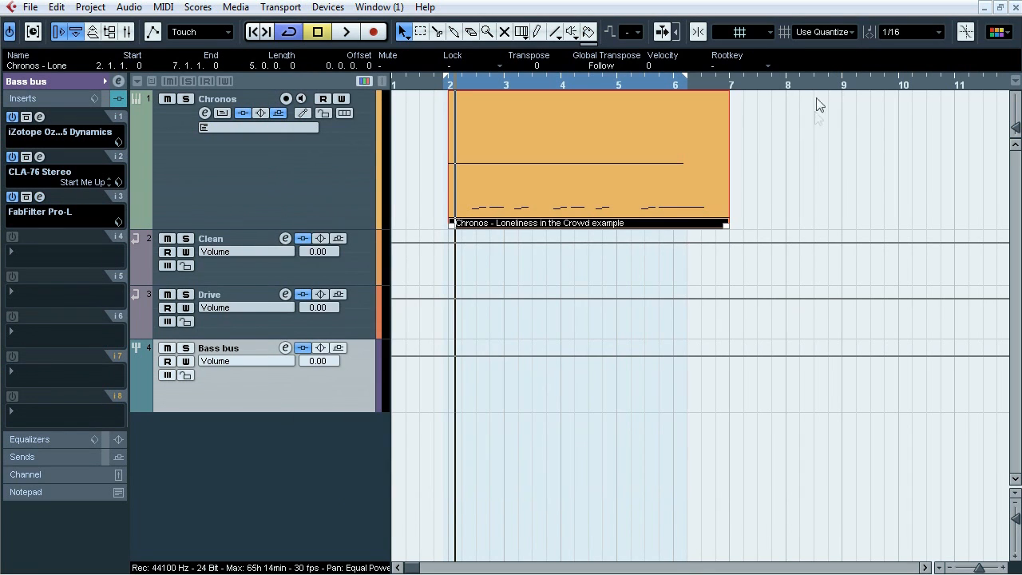